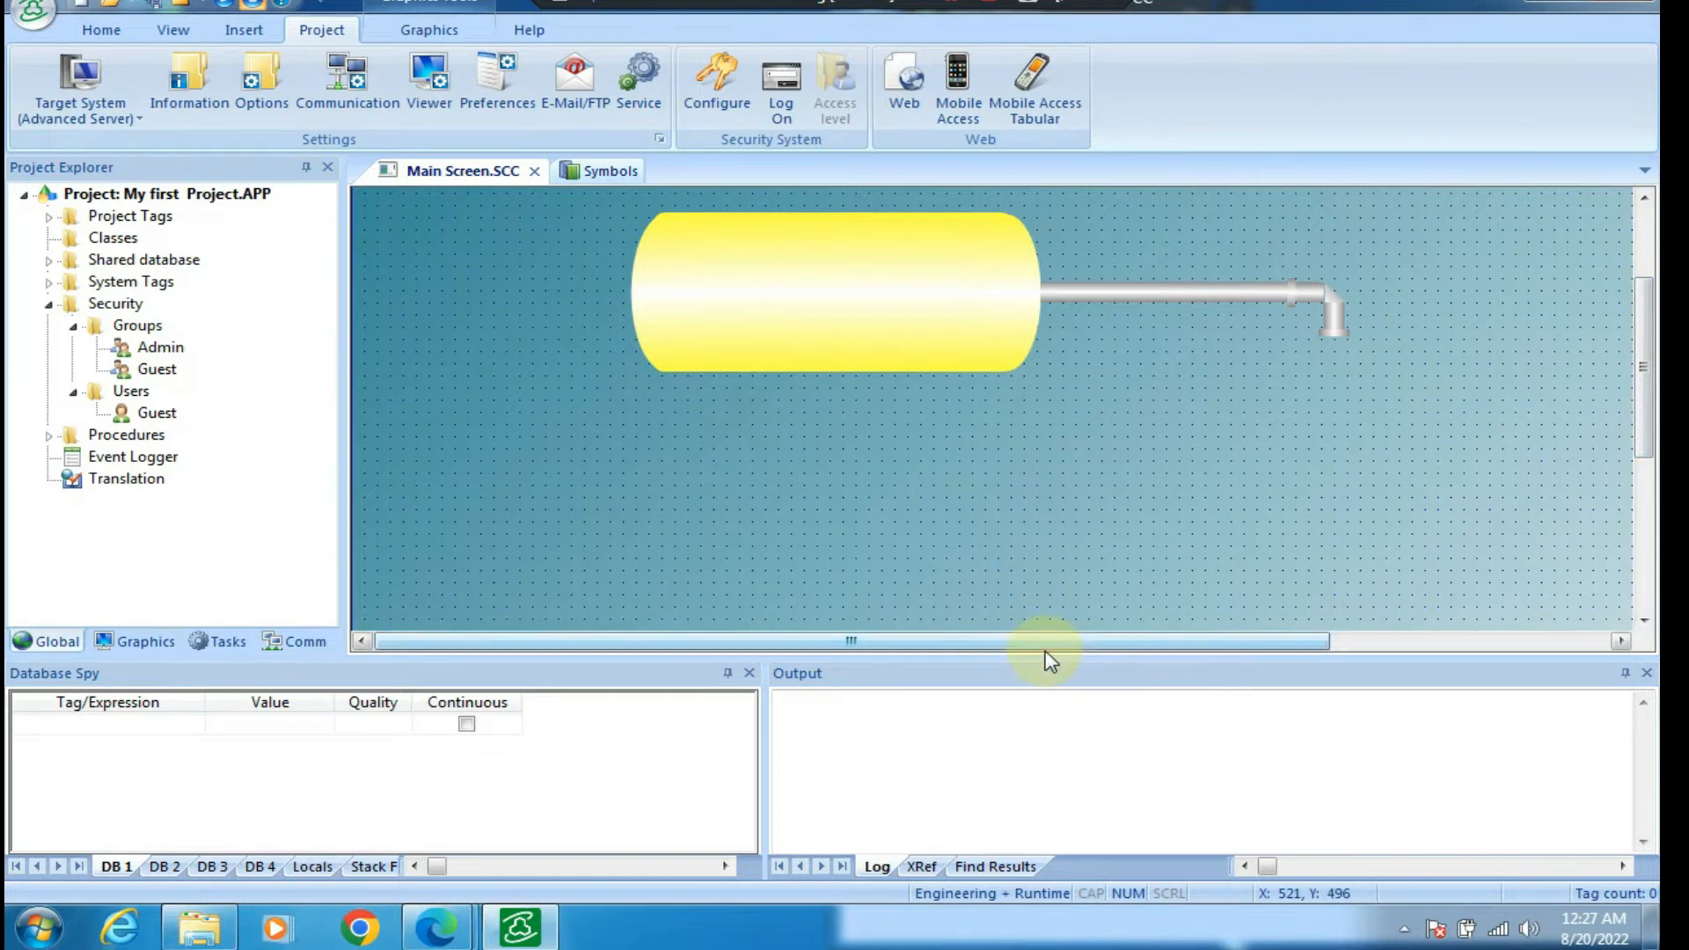
drag(1643, 283, 1644, 378)
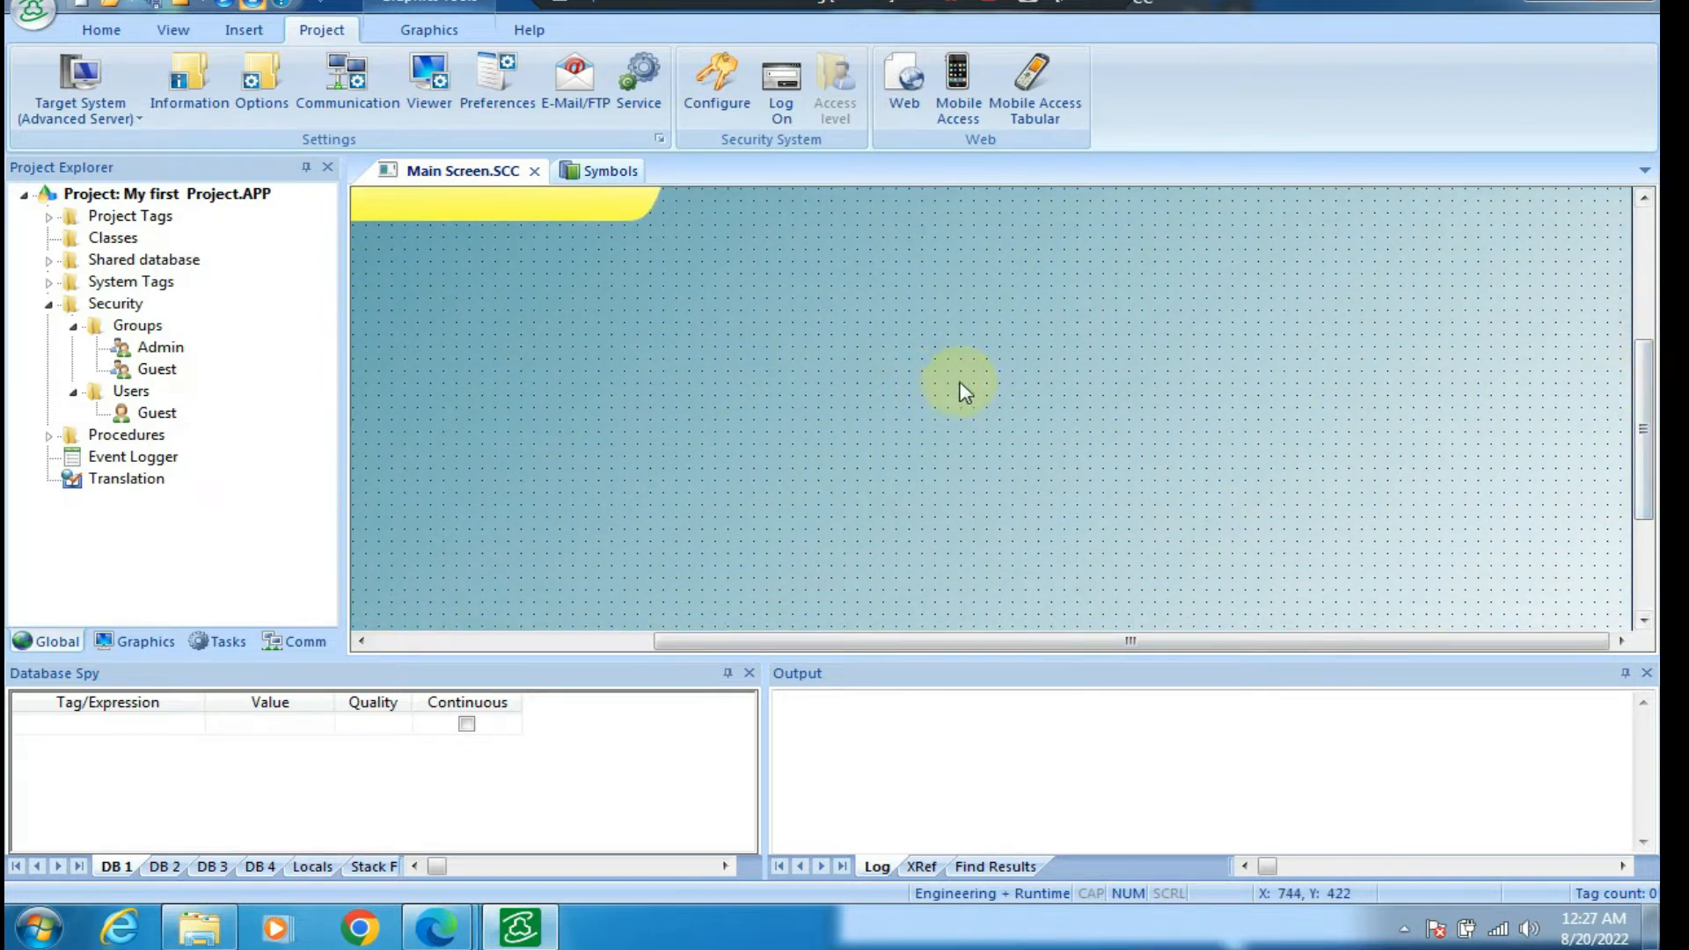
click(419, 30)
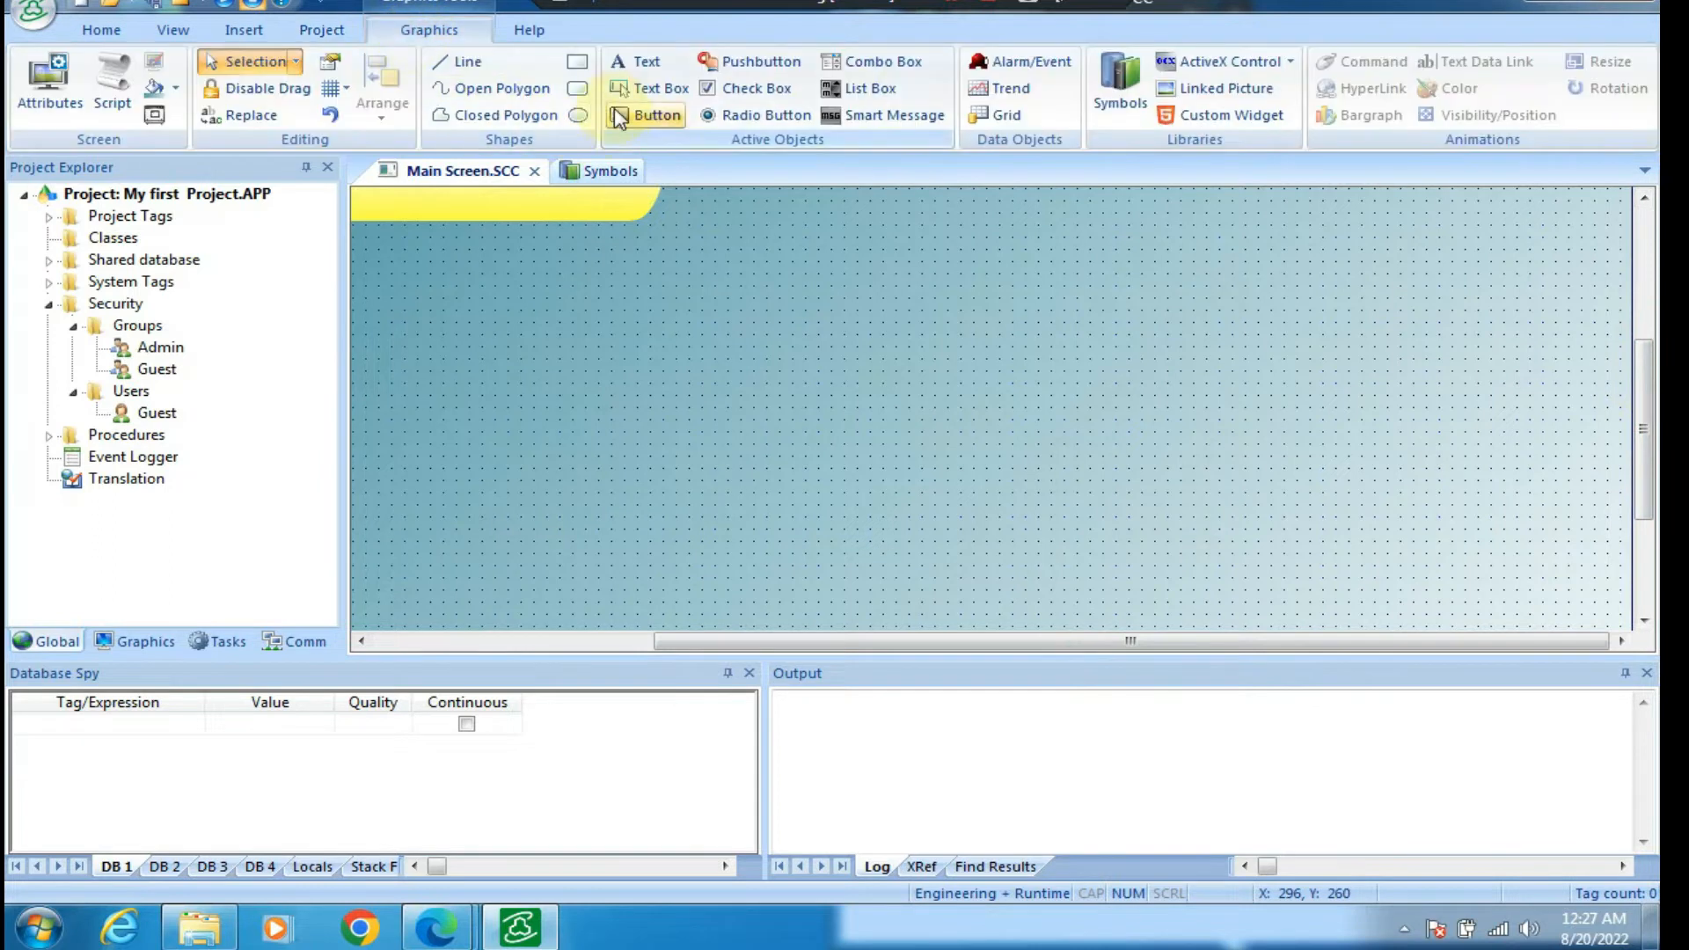
click(576, 63)
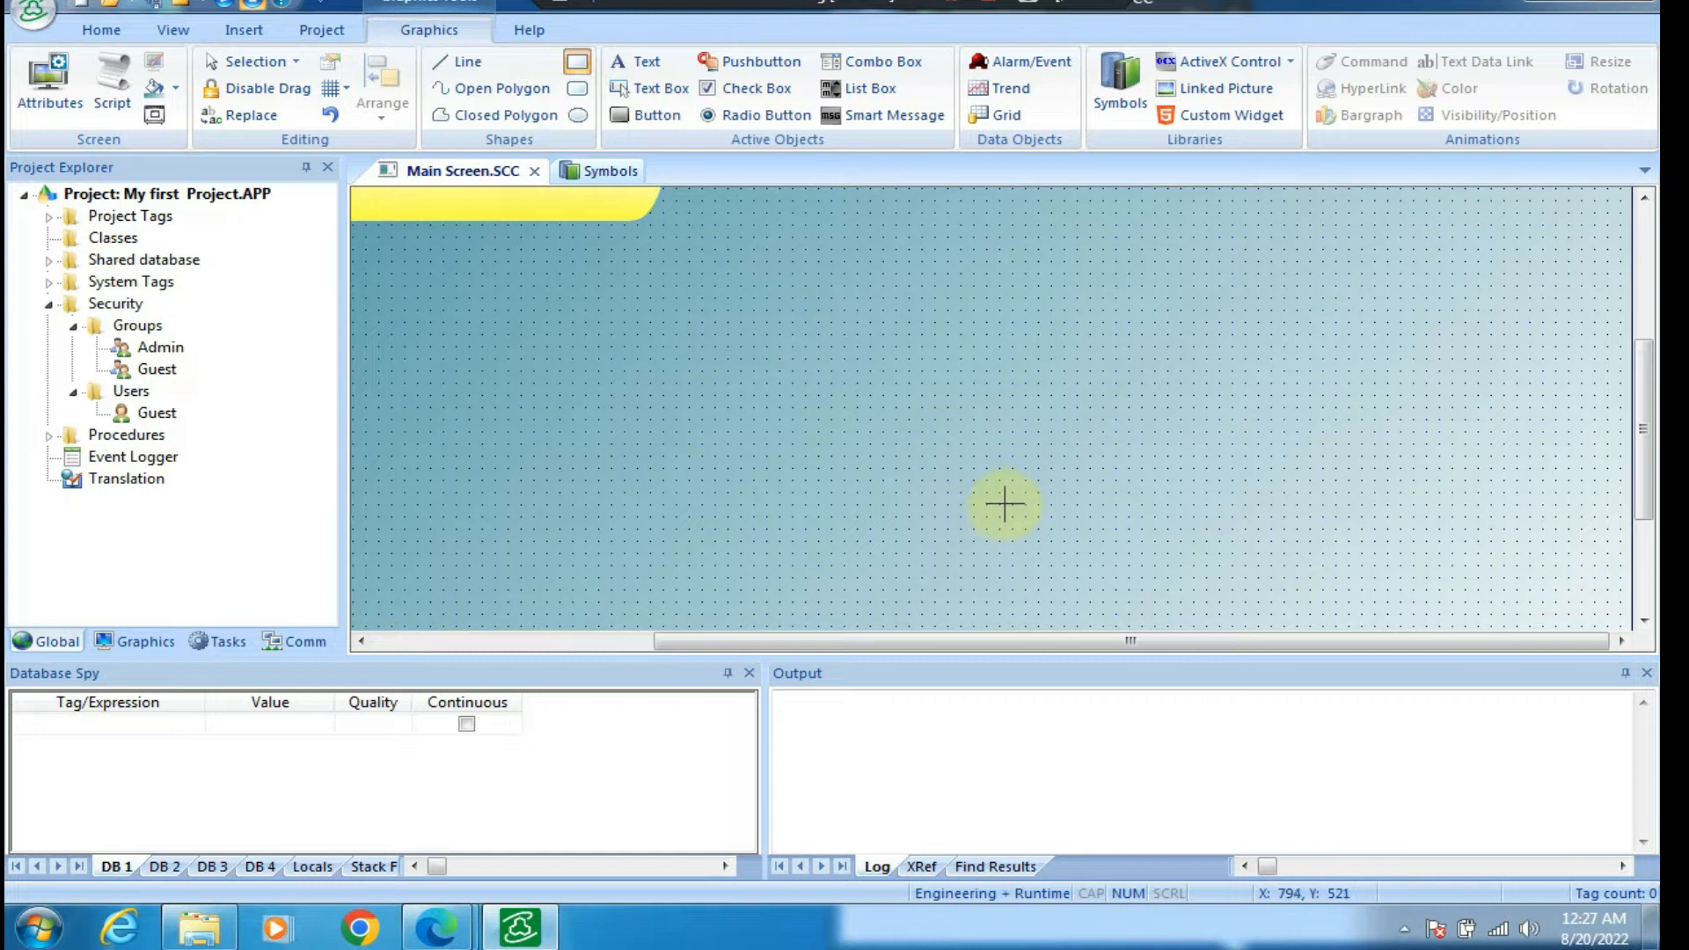
scroll(1005, 506, down, 2)
mouse_move(850, 299)
mouse_down()
mouse_move(879, 472)
mouse_move(1222, 464)
mouse_move(1275, 480)
mouse_move(1265, 490)
mouse_up()
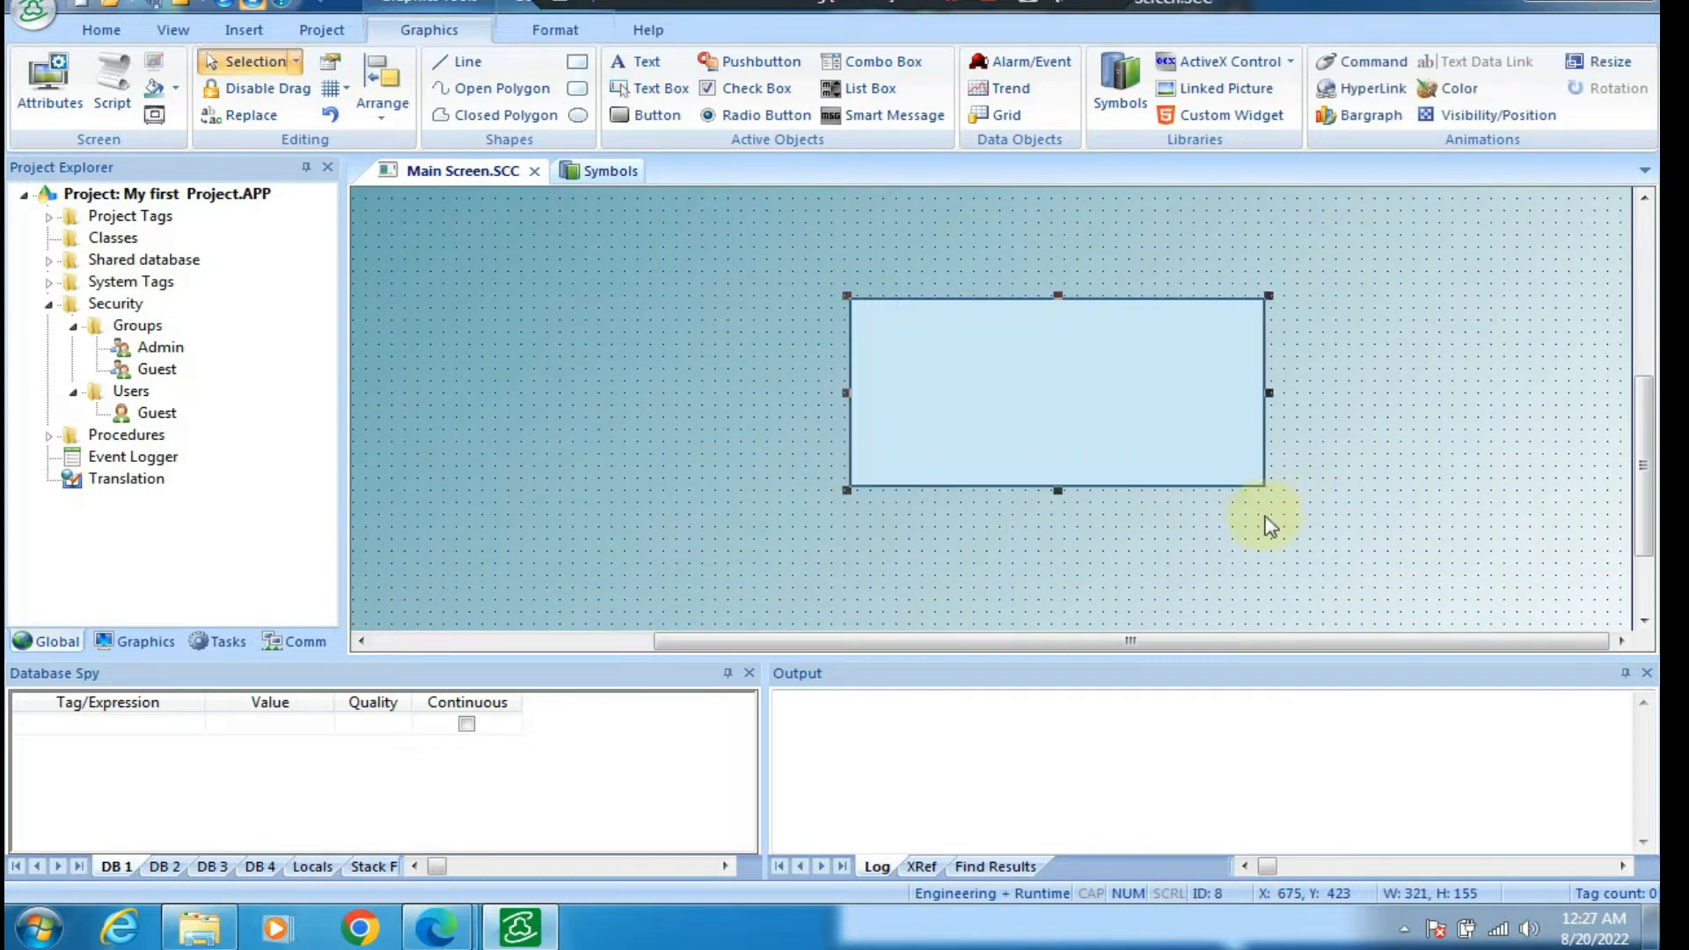
key(Delete)
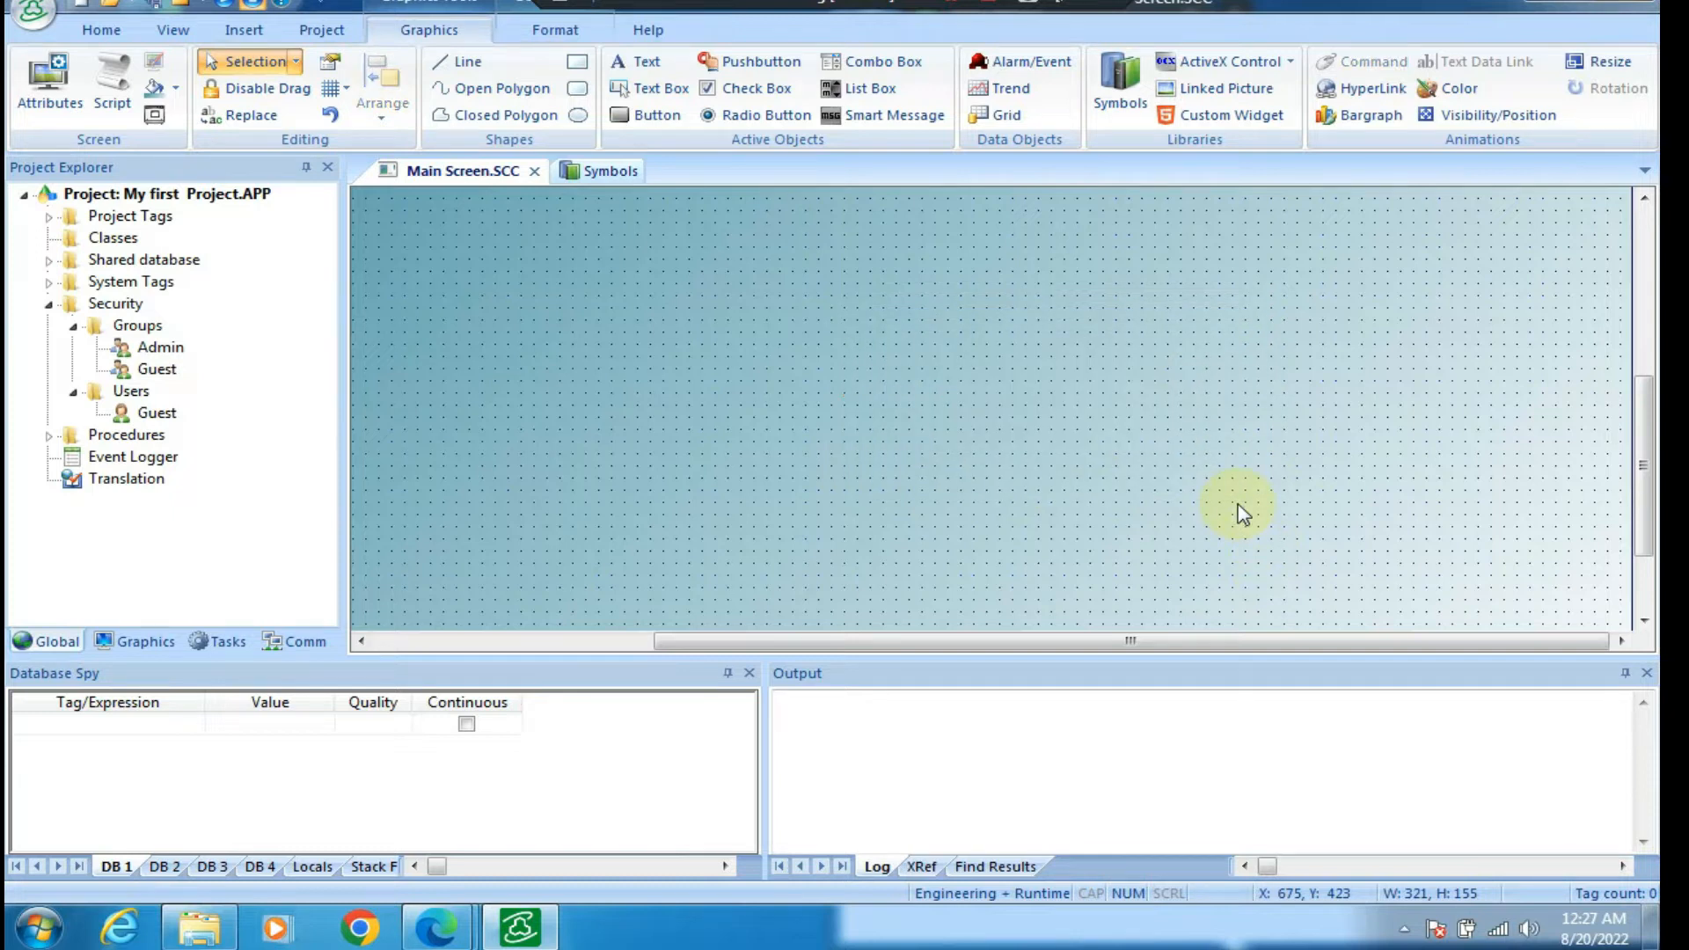
Draw a rounded rectangle in the empty screen area and resize it to about 422 by 185 pixels as the tank body
click(577, 88)
mouse_move(749, 284)
mouse_down()
mouse_move(897, 475)
mouse_move(1093, 483)
mouse_move(1219, 518)
mouse_up()
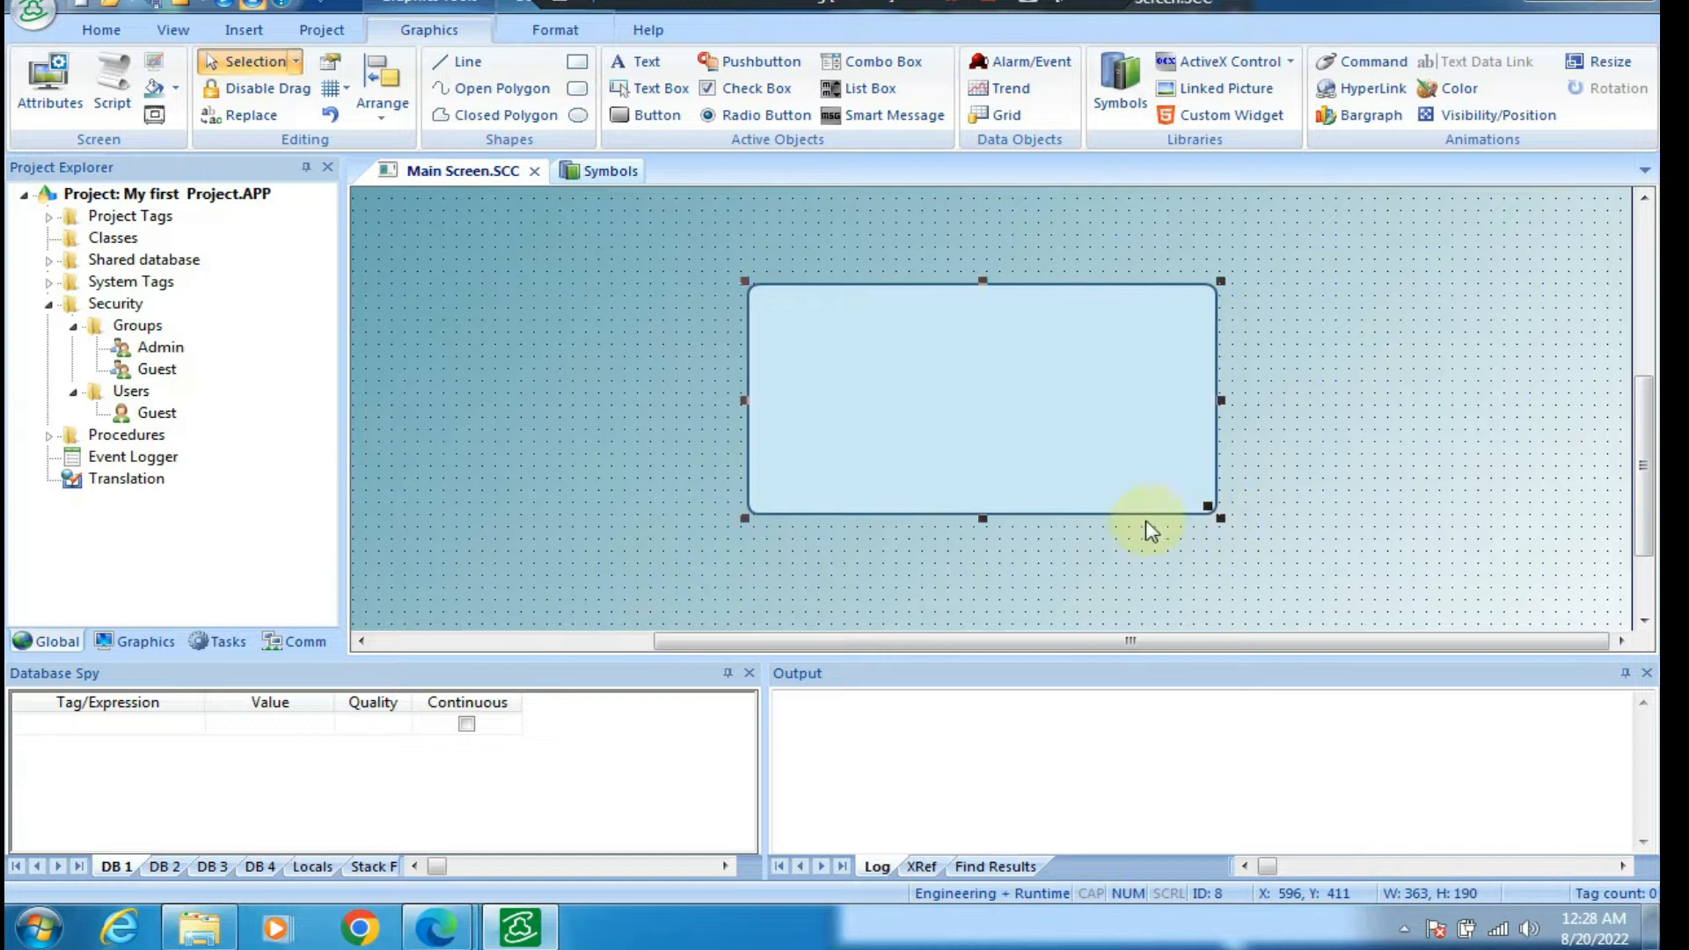
click(1428, 478)
click(1037, 432)
drag(1219, 402, 1299, 413)
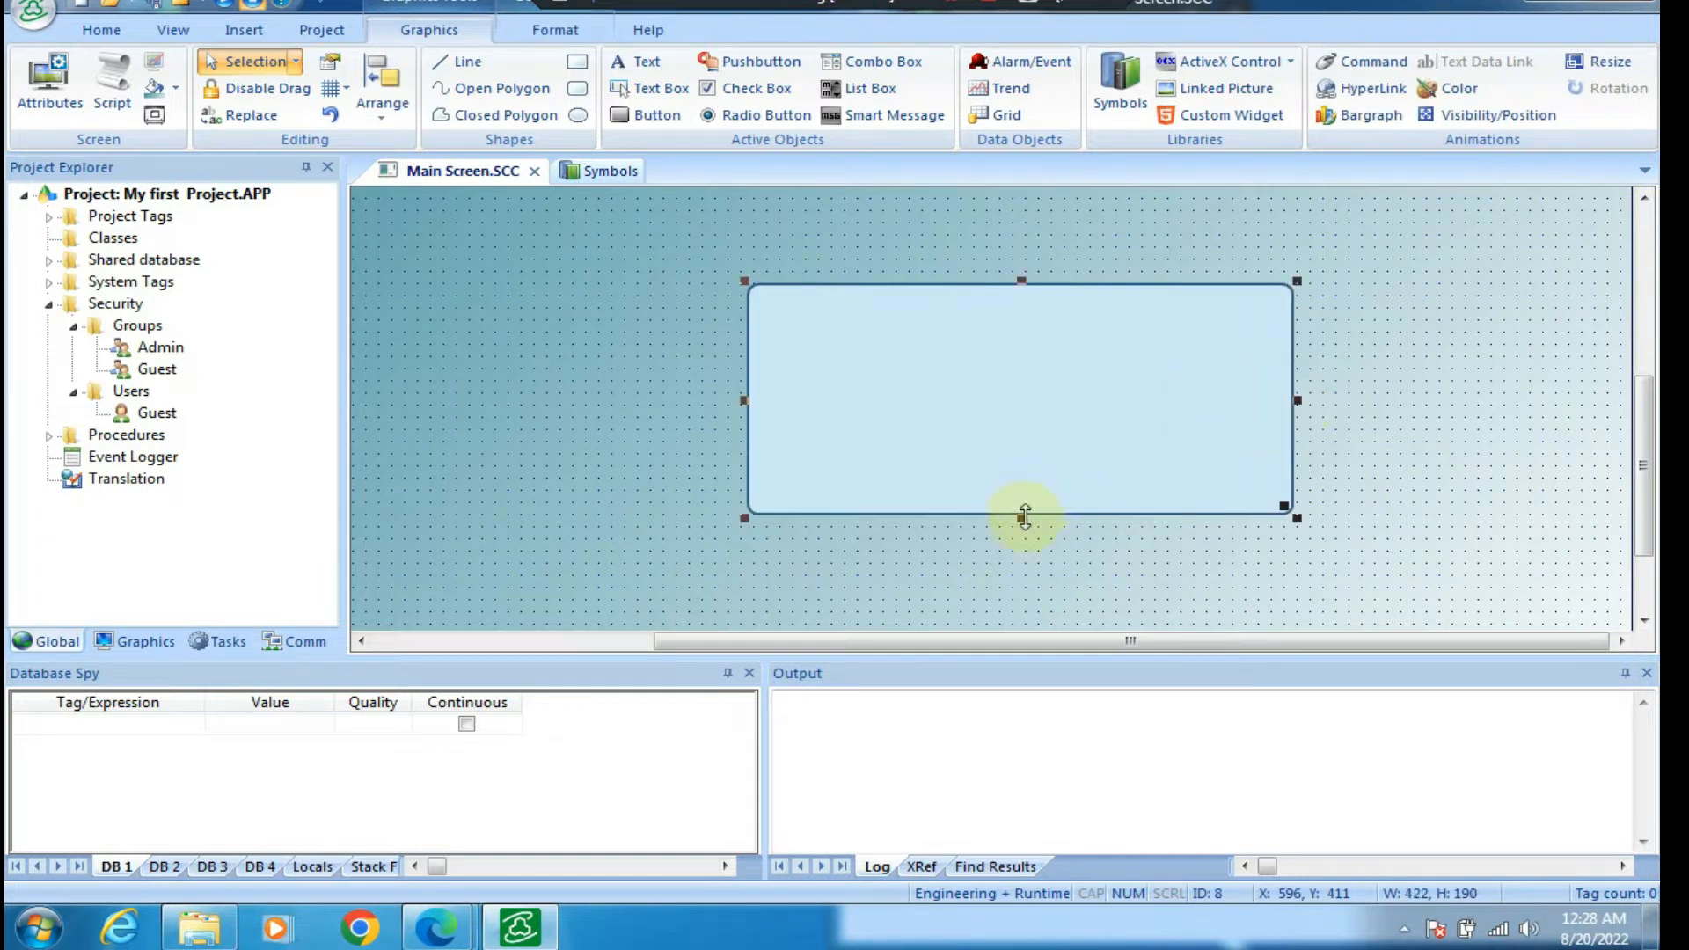
drag(1023, 517, 1033, 511)
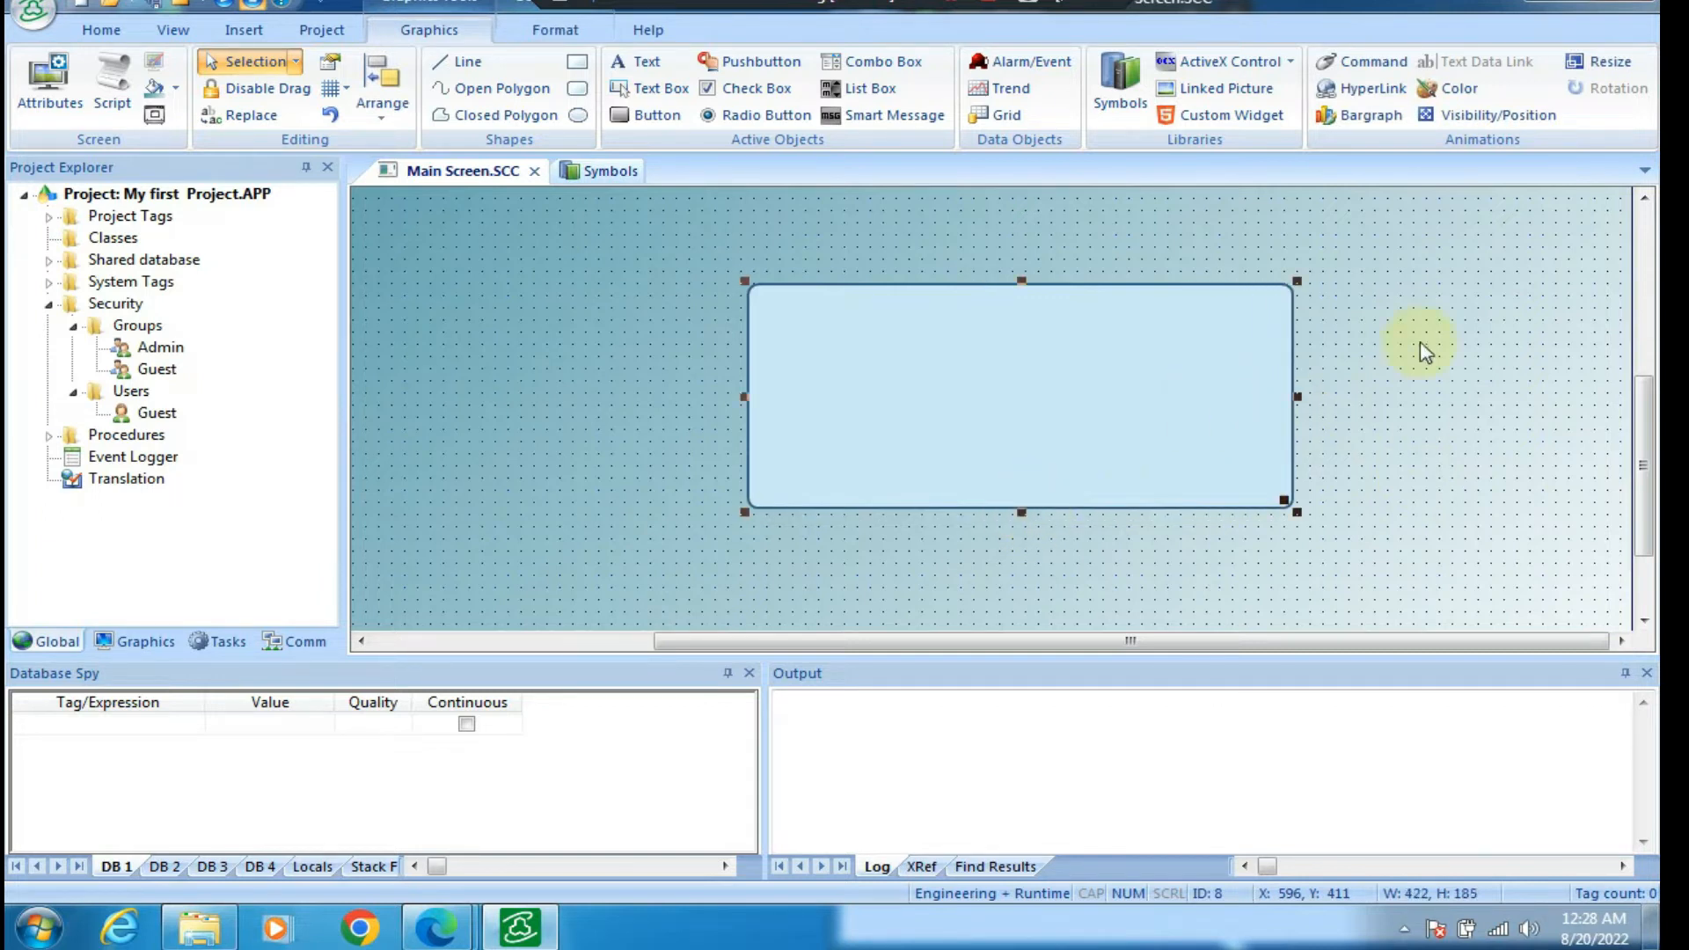
Draw a flat ellipse about 422 by 51 pixels and center it over the rounded rectangle's top edge
click(577, 116)
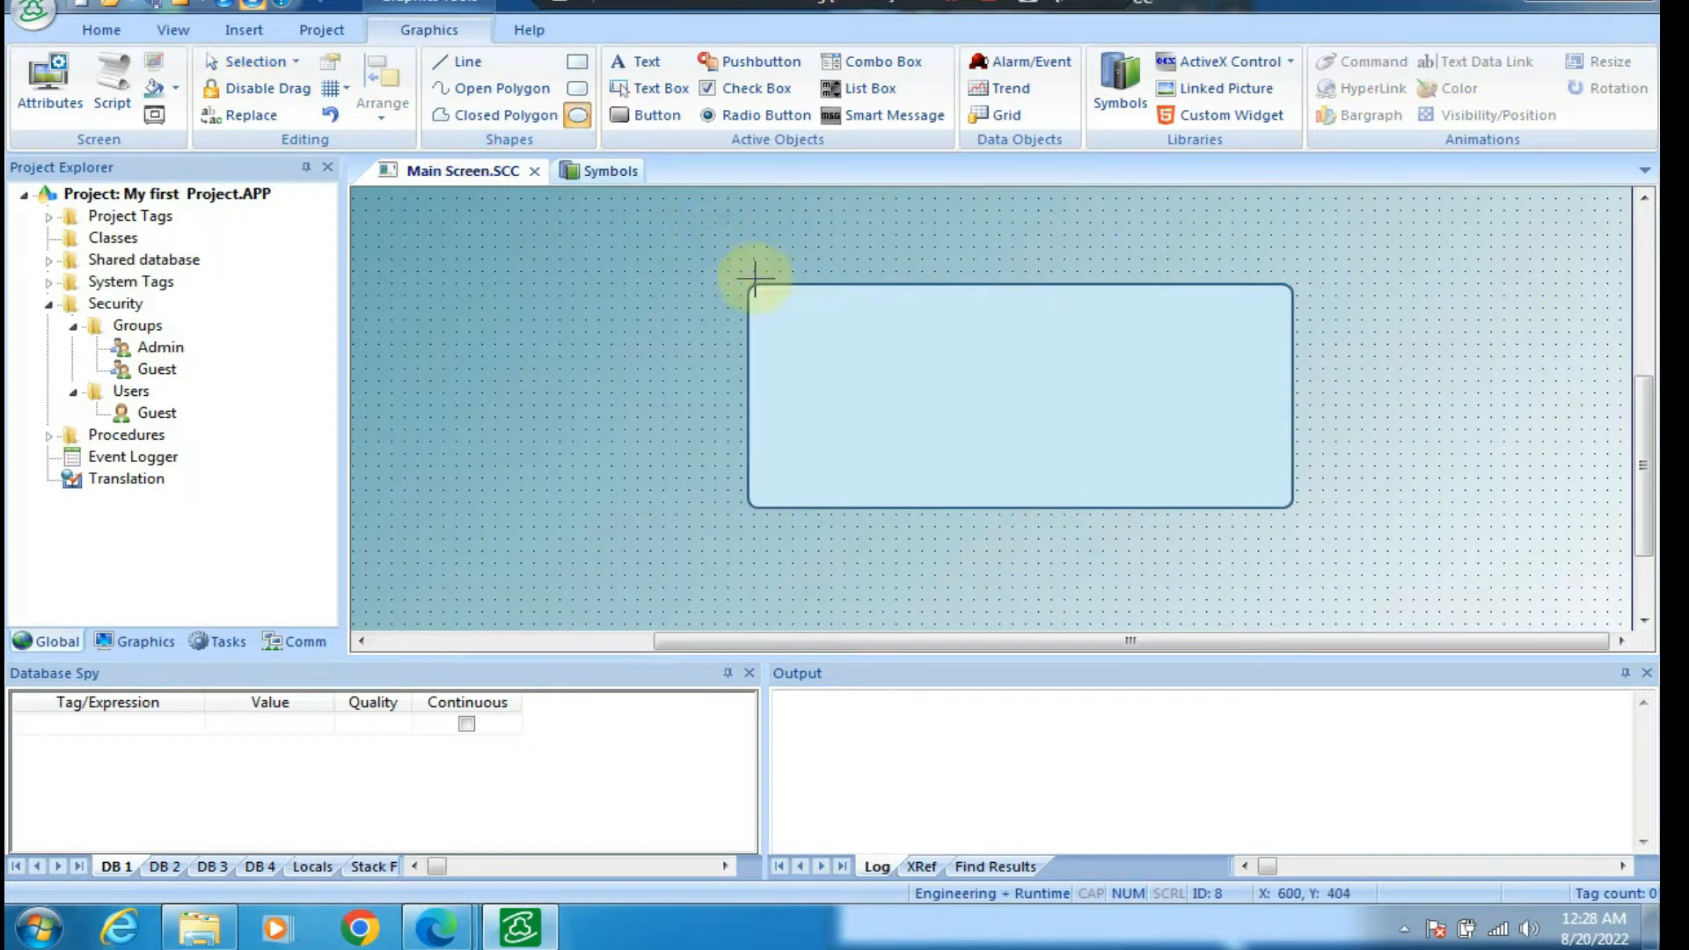
drag(750, 273, 1295, 336)
drag(1108, 295, 1107, 283)
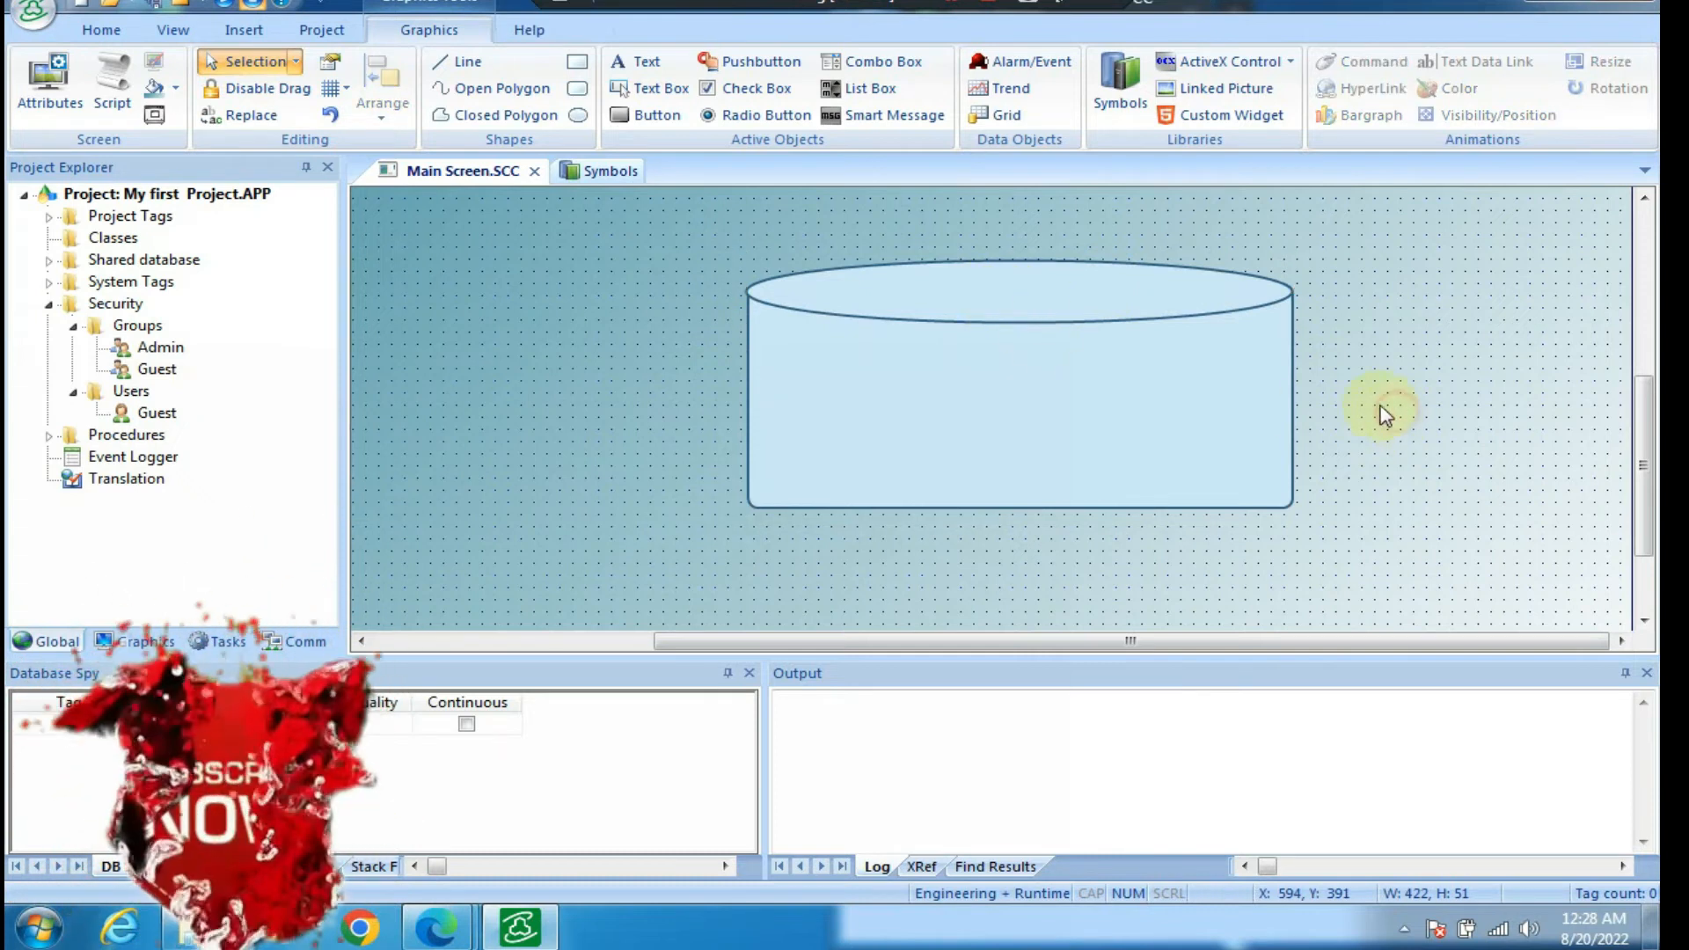
Draw a second flat ellipse about 420 by 45 pixels across the rounded rectangle's bottom edge
click(577, 115)
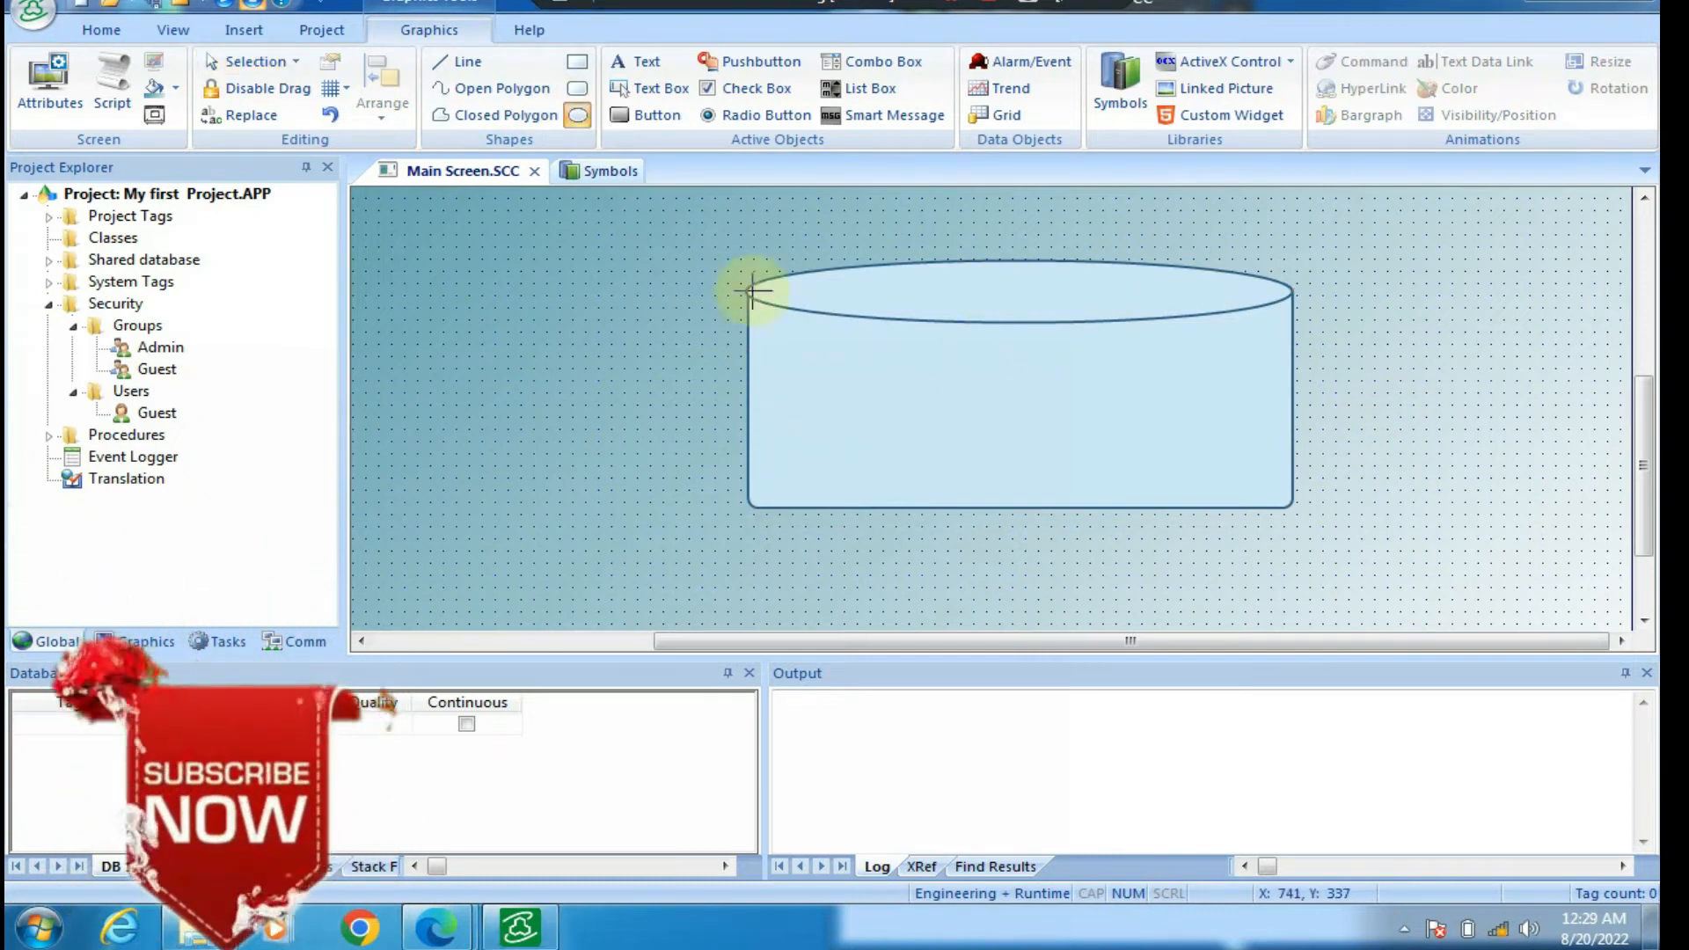
drag(750, 475, 1293, 531)
drag(1120, 501, 1120, 502)
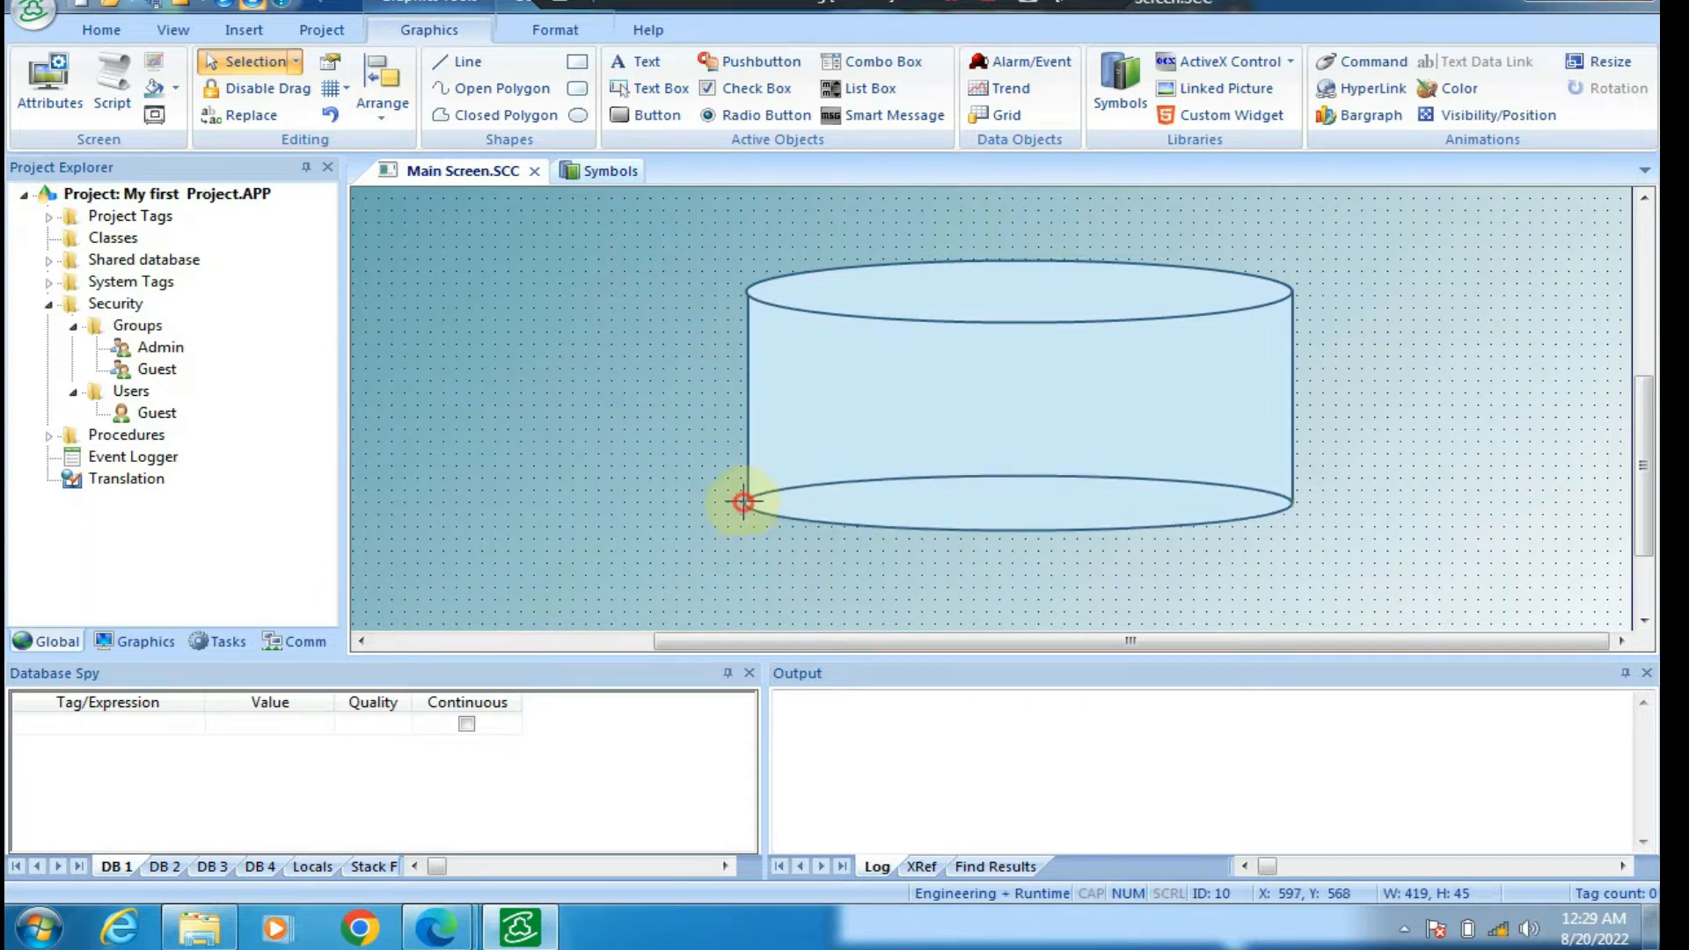
click(1070, 566)
Set the bottom ellipse's border to No Line in its object properties
click(1062, 503)
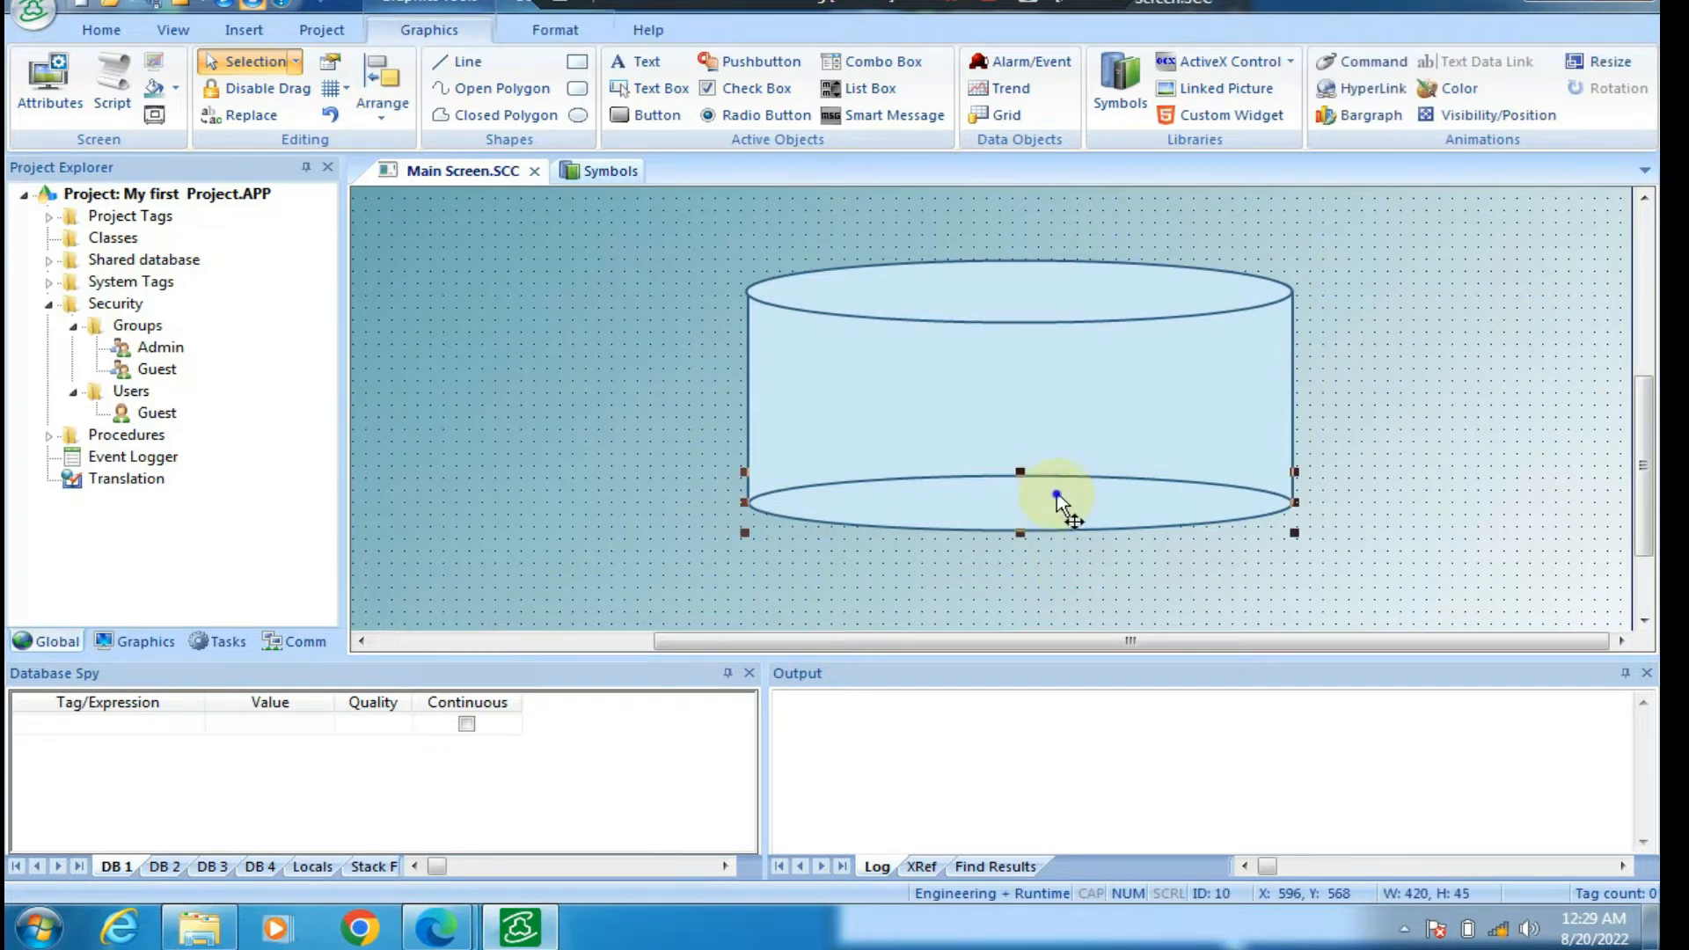
right_click(1062, 503)
click(1090, 65)
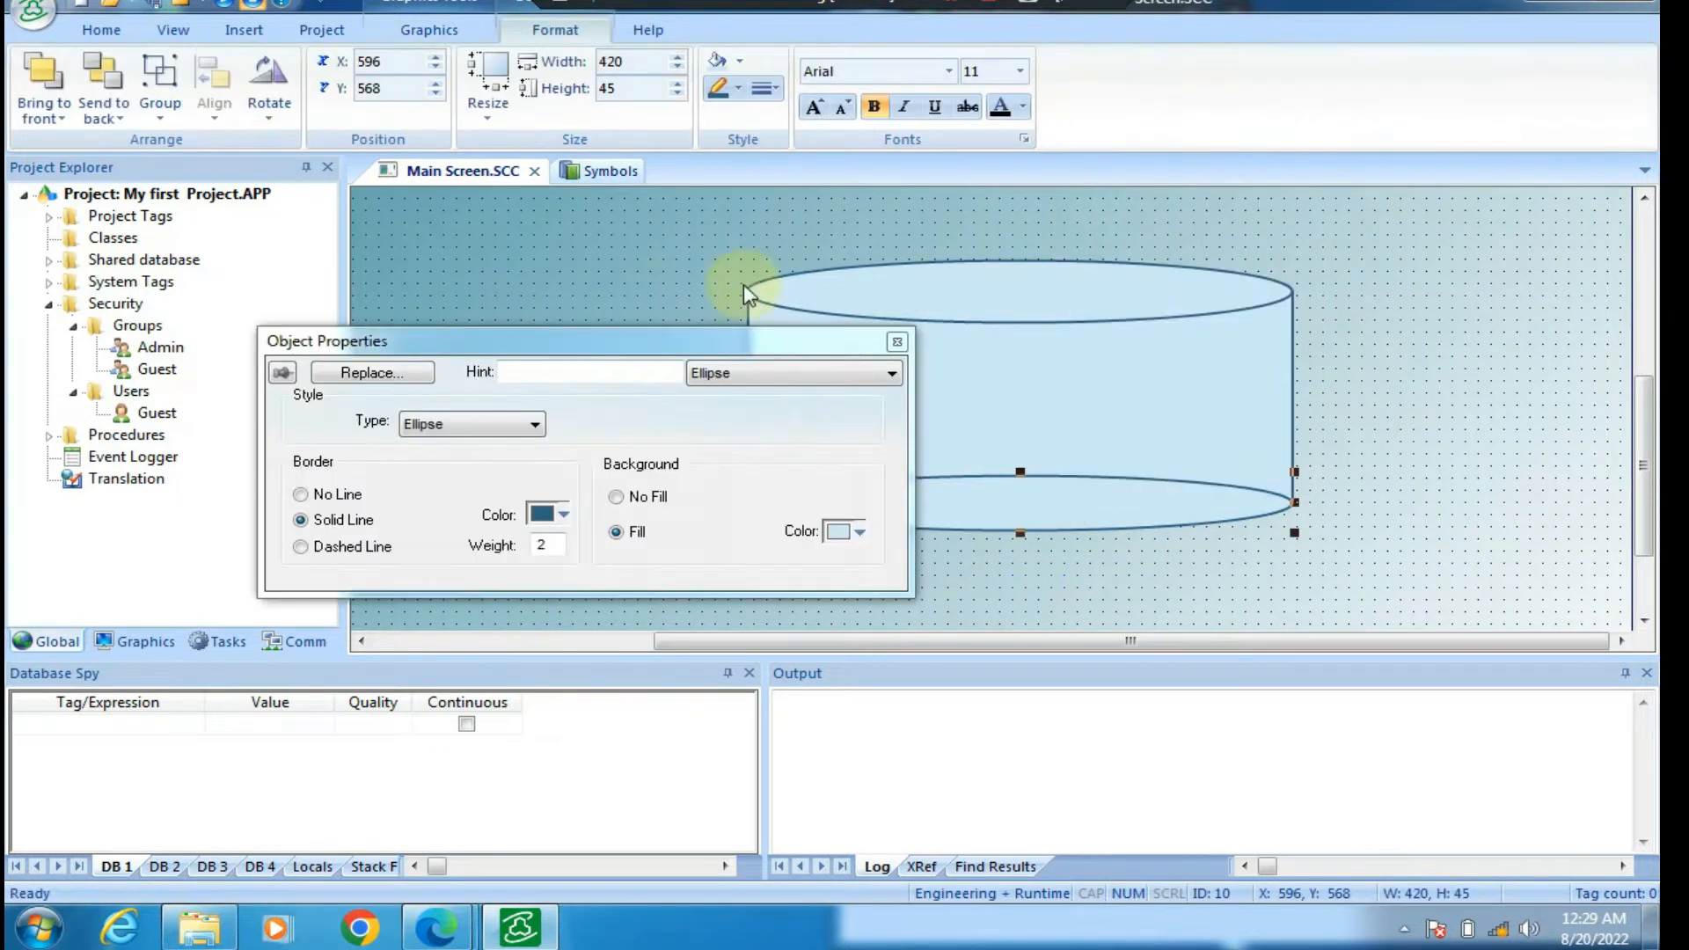
click(321, 494)
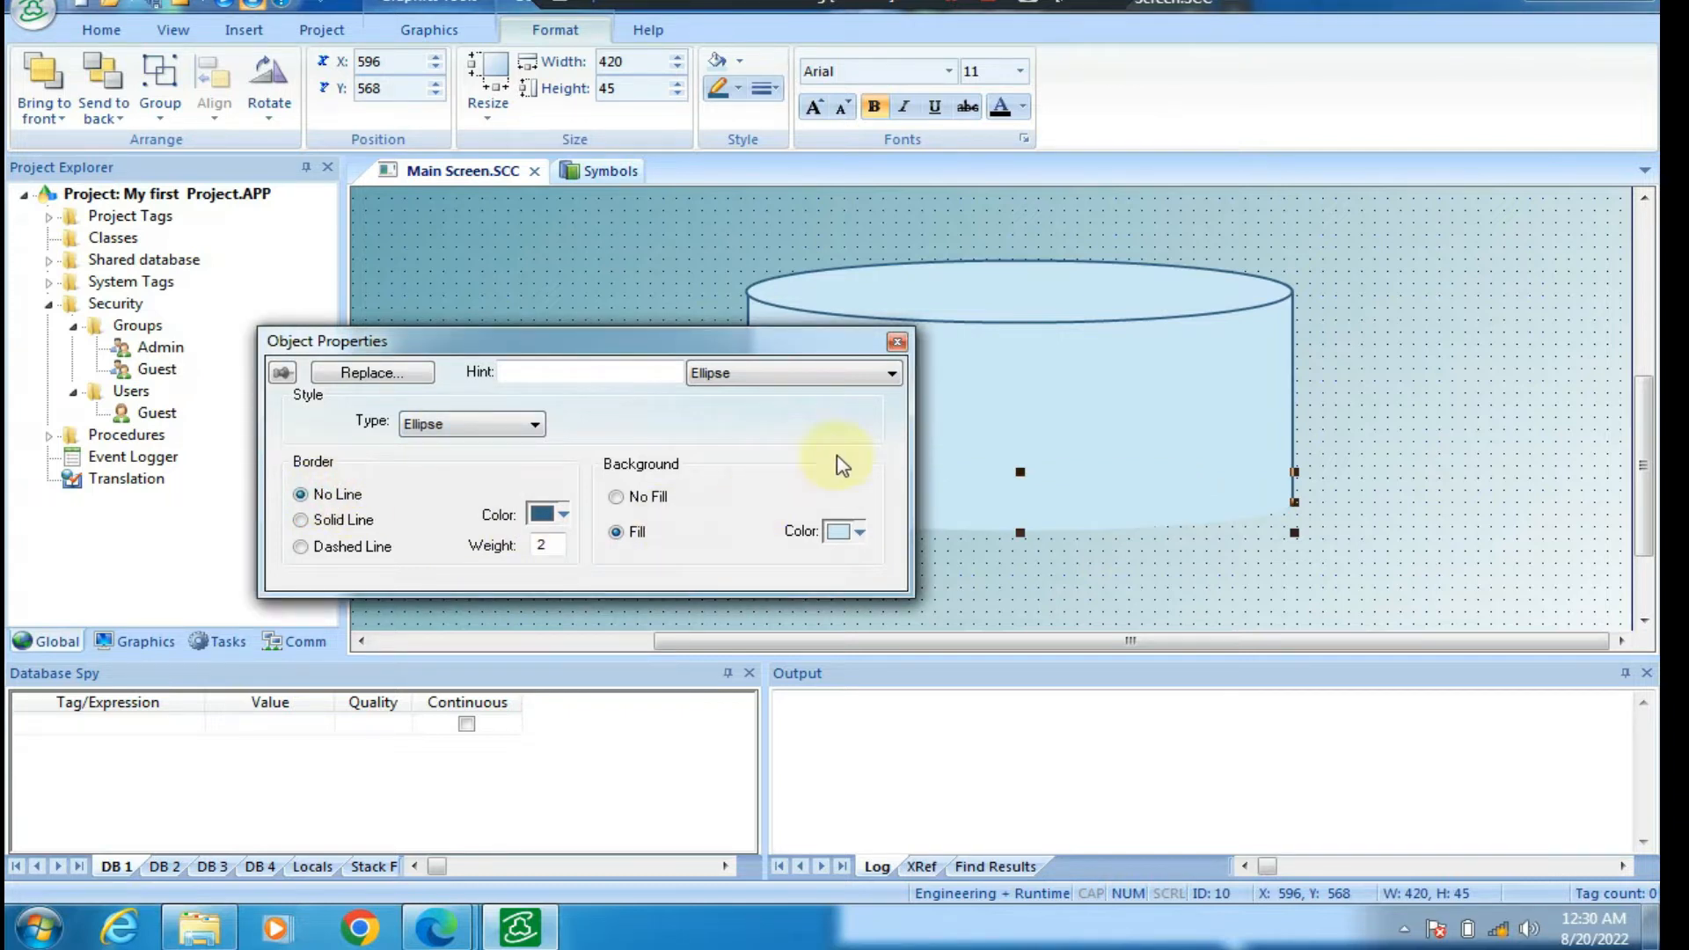
click(895, 345)
click(505, 523)
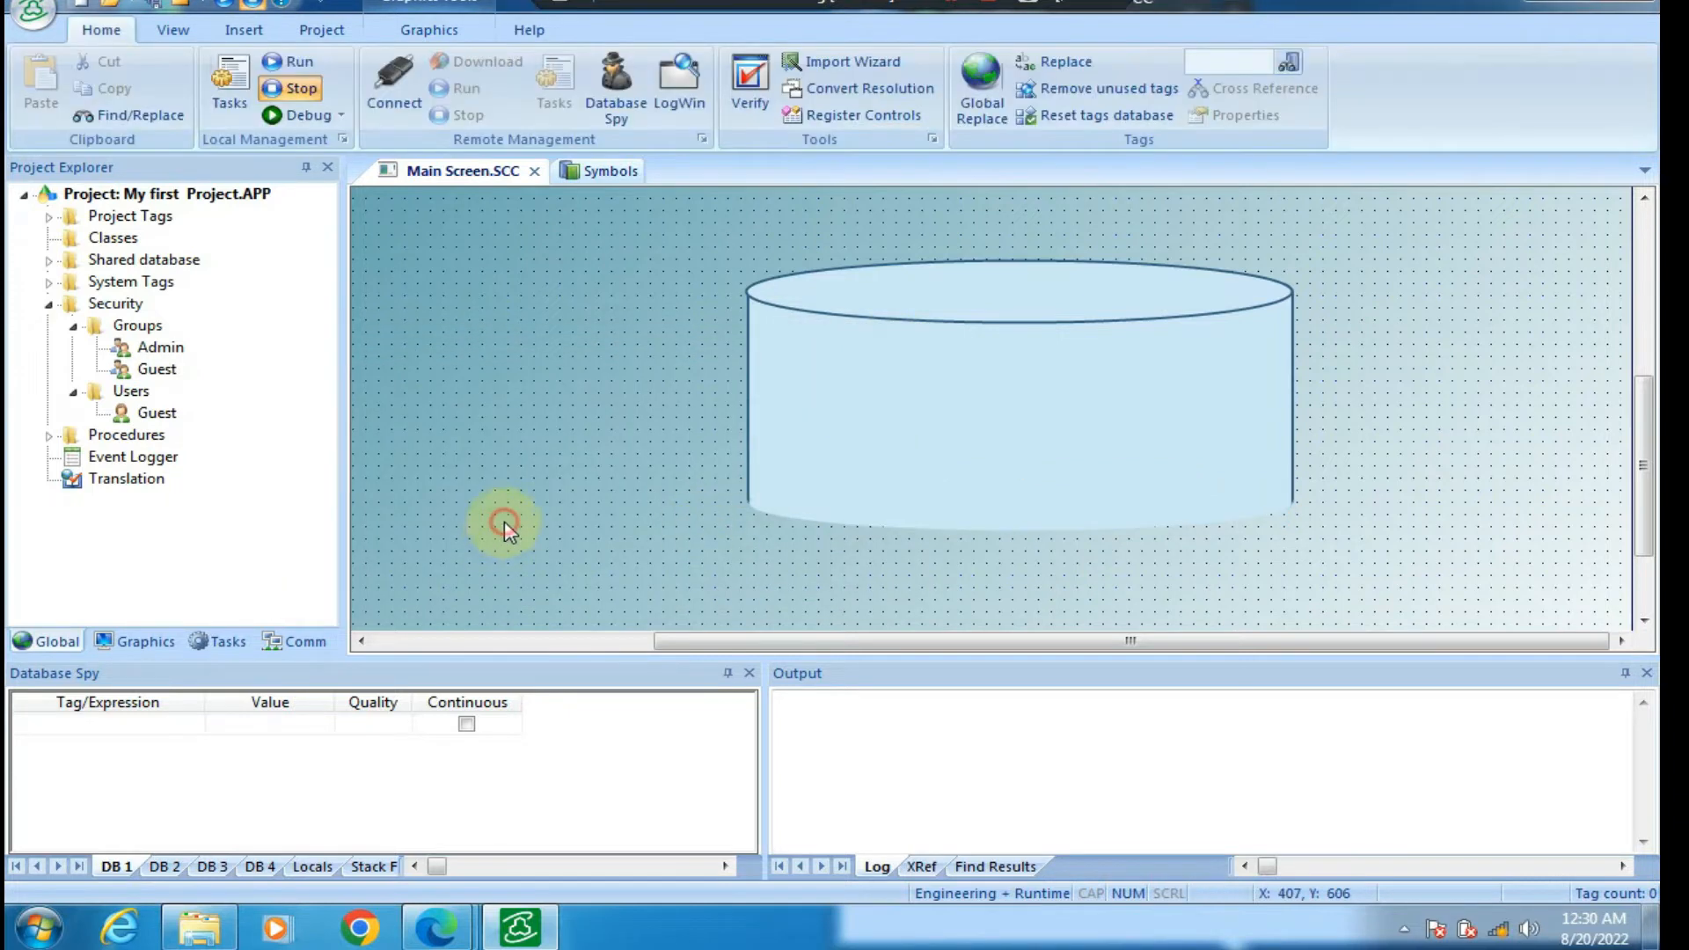
Switch the bottom ellipse's border back to Solid Line
click(1019, 419)
click(975, 511)
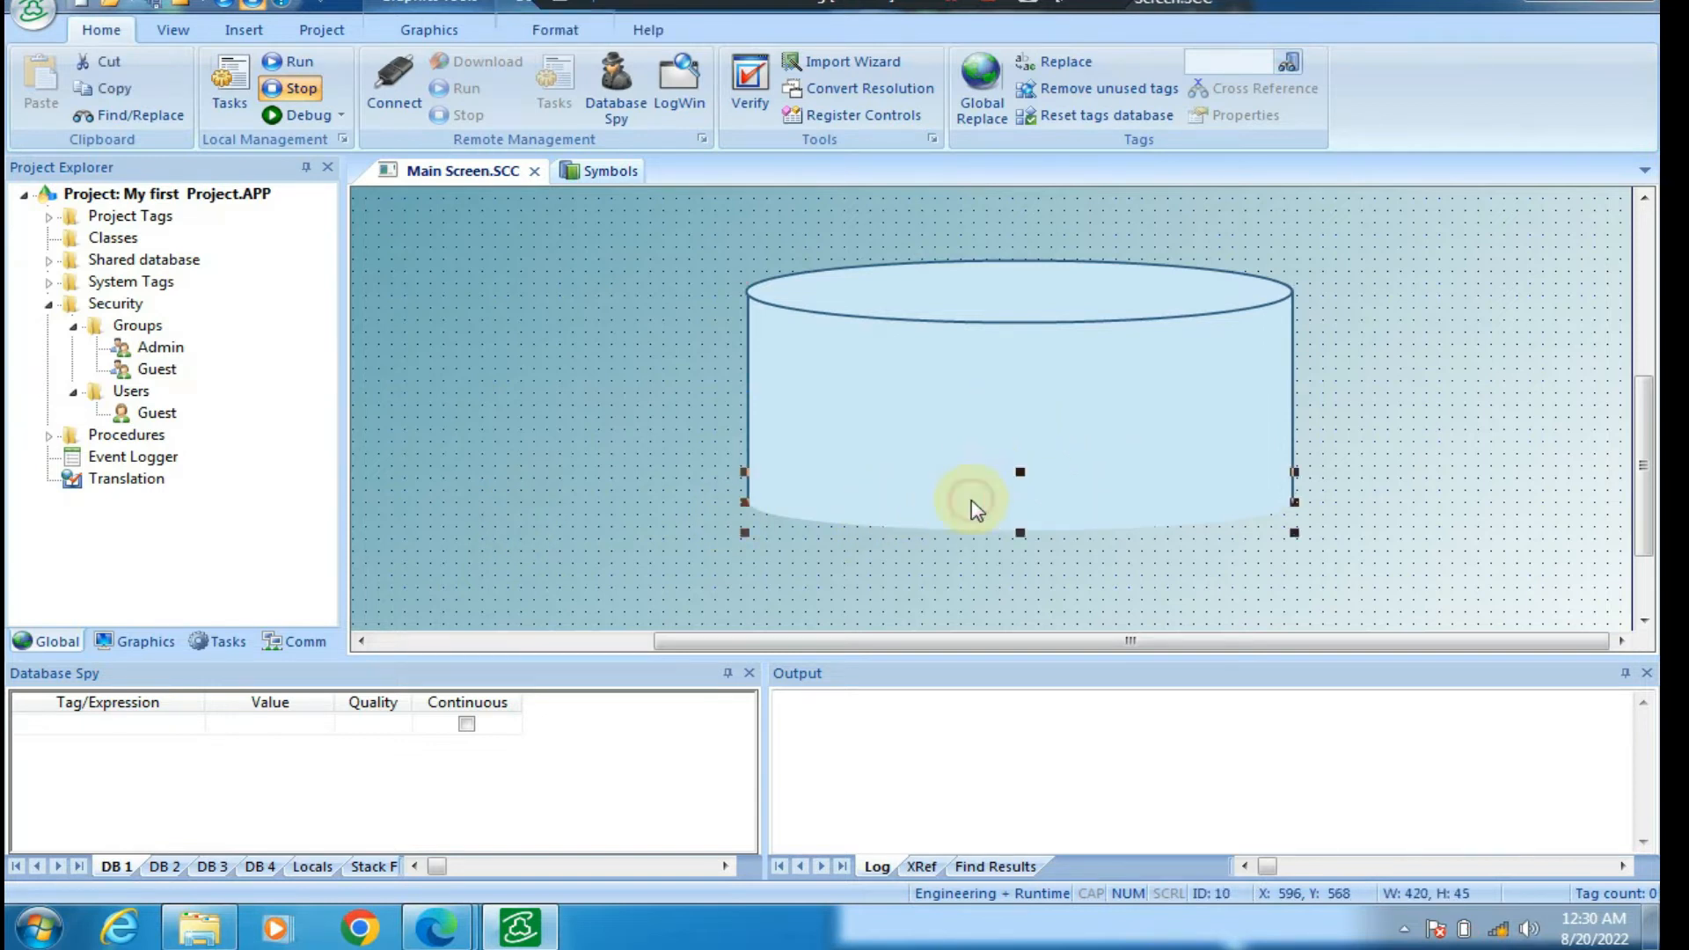
right_click(975, 509)
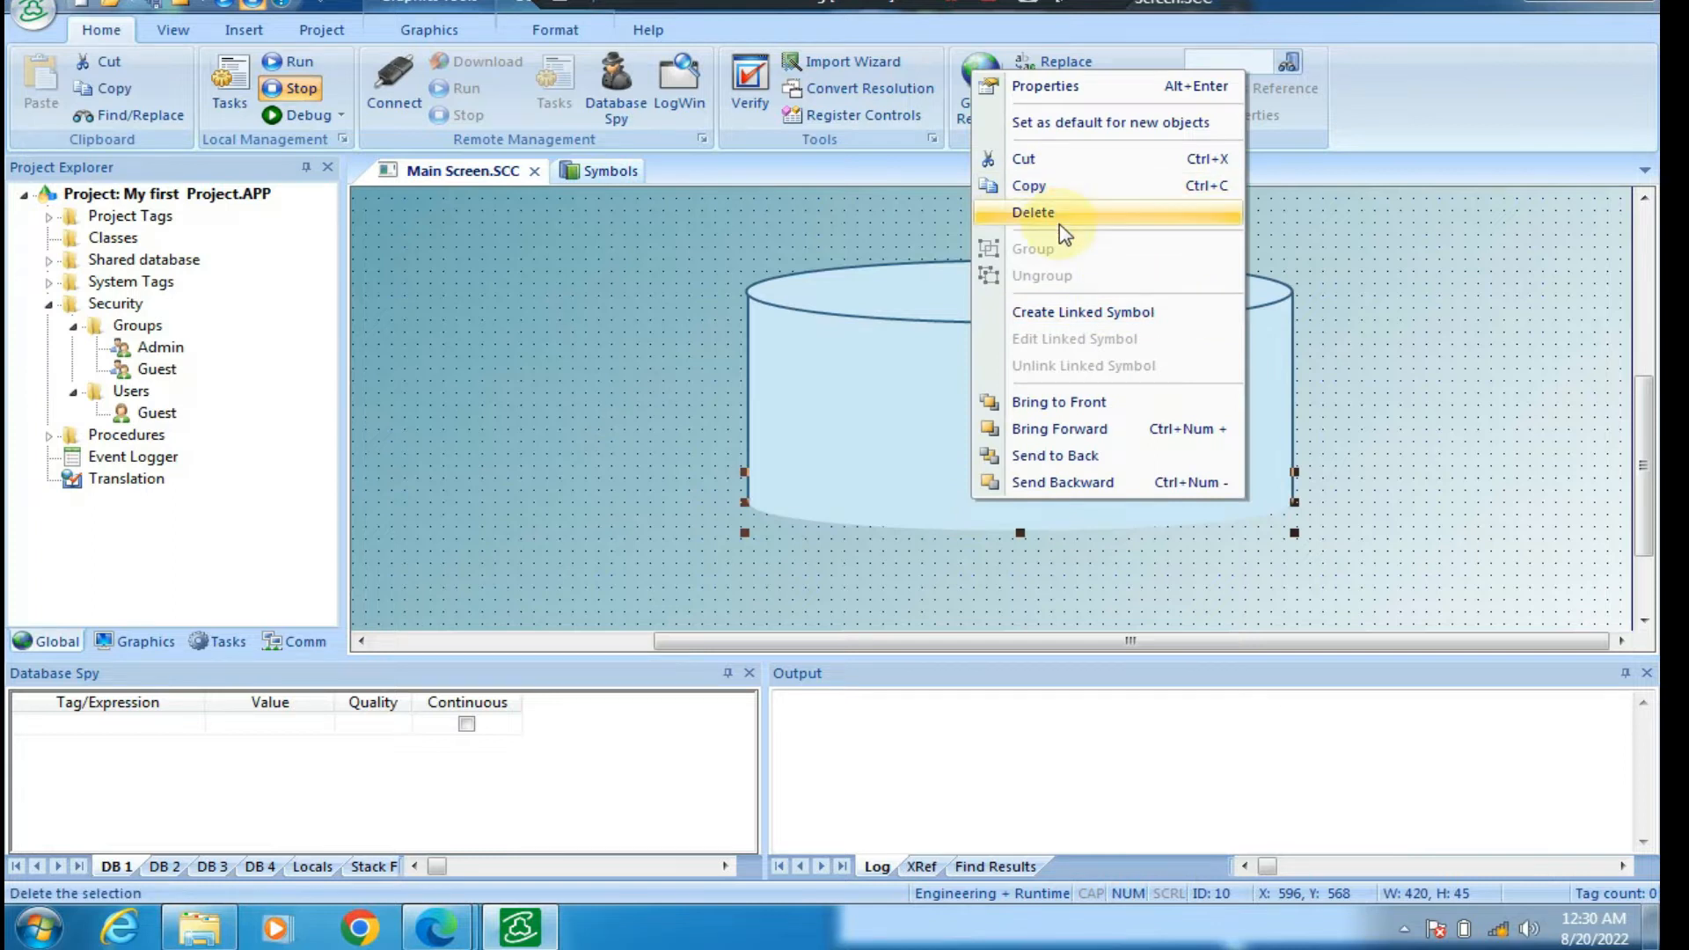
click(1047, 86)
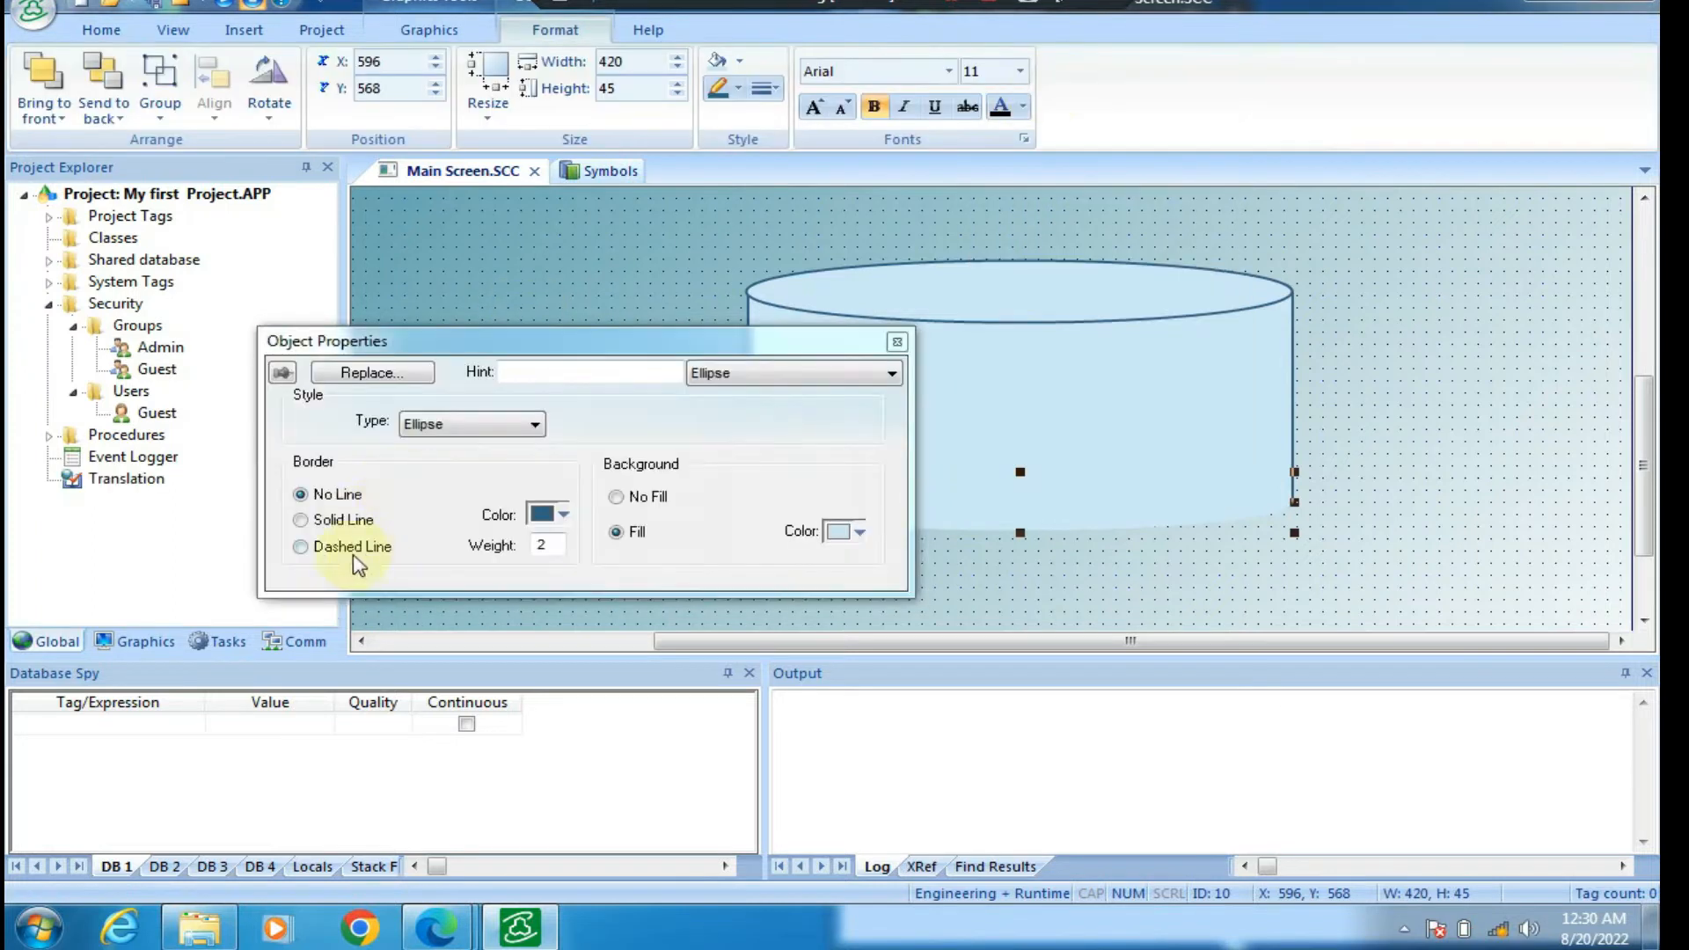
click(343, 526)
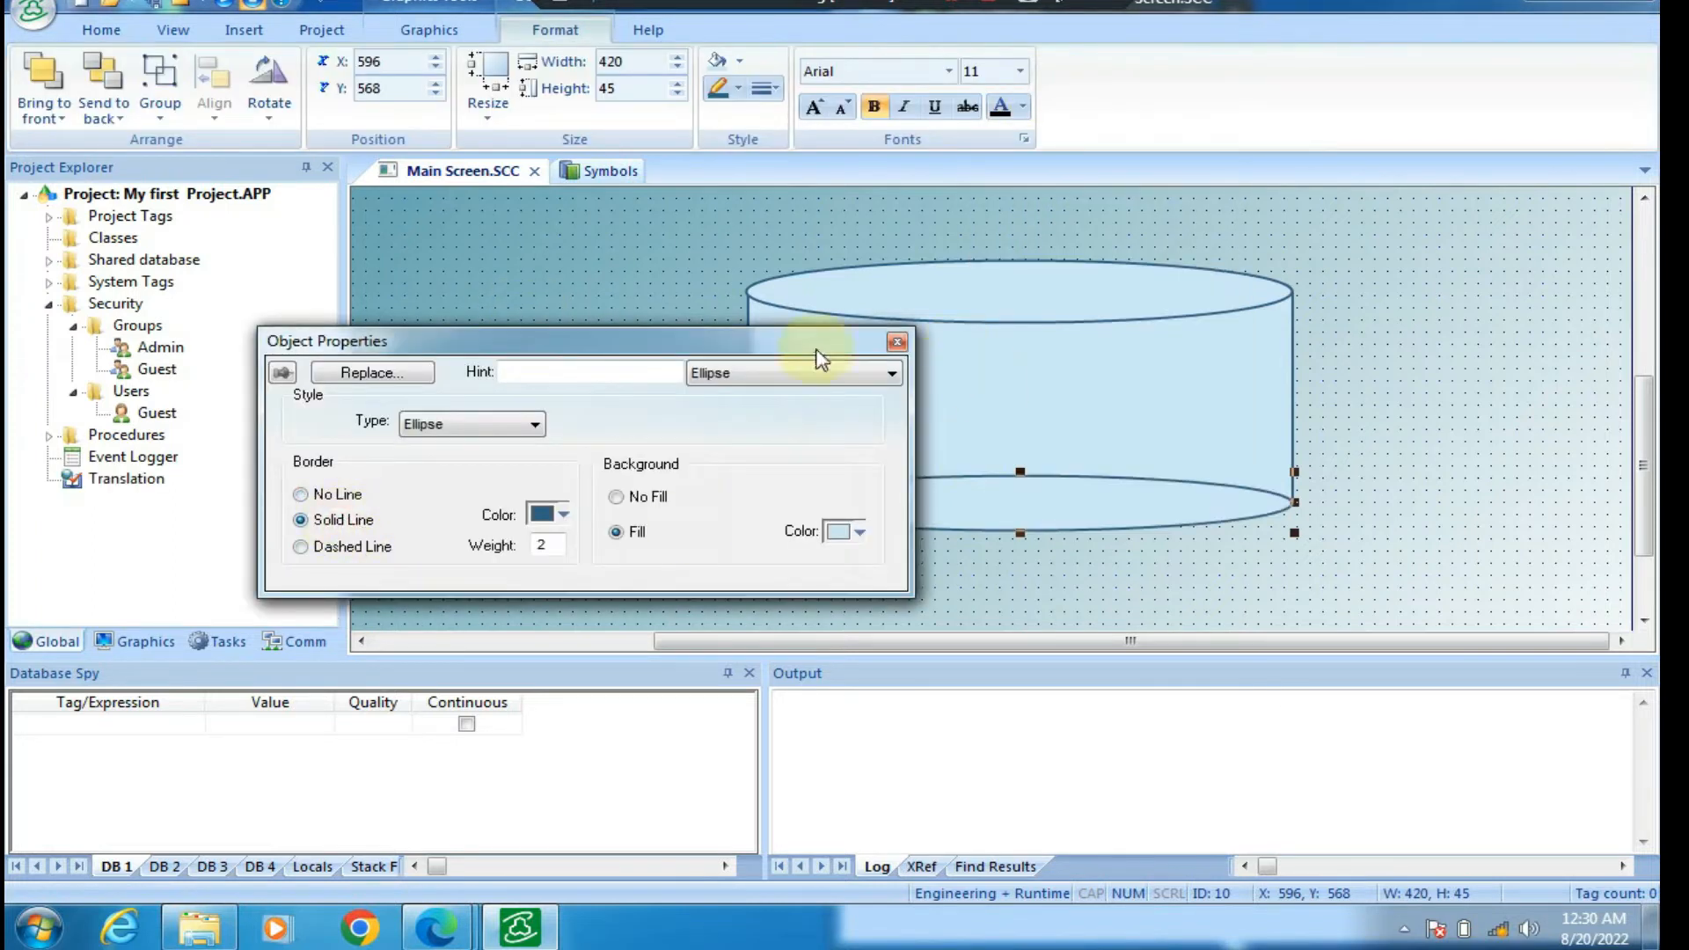
click(896, 341)
click(596, 565)
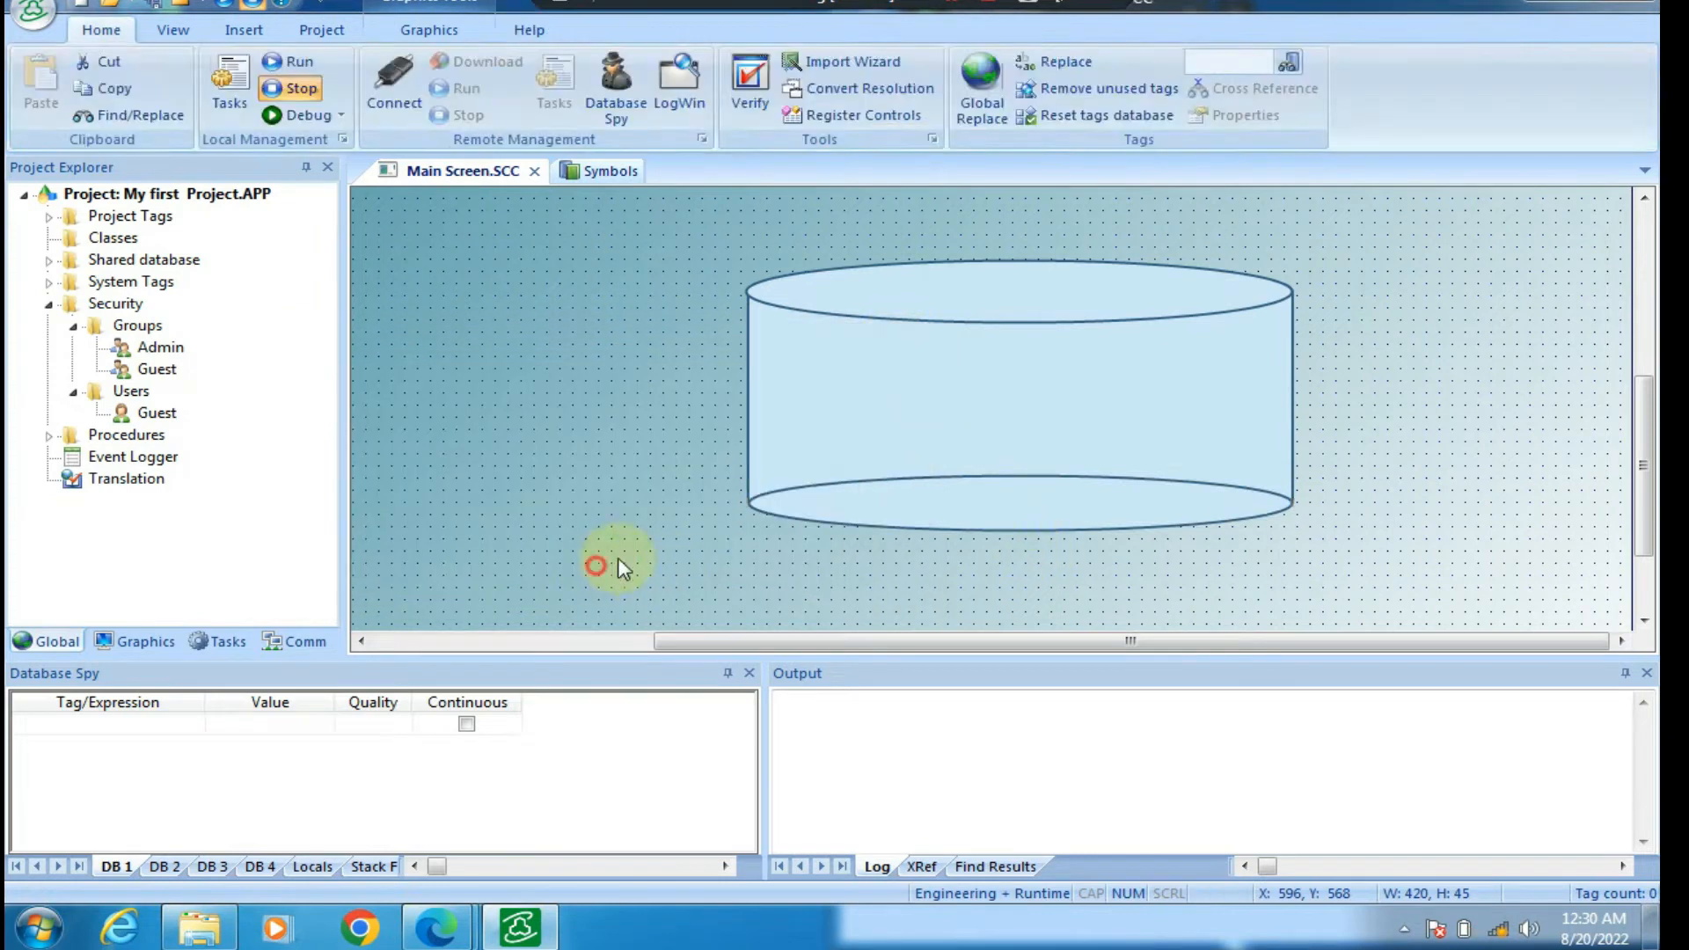
Send the bottom ellipse to the back, behind the rounded rectangle
click(950, 499)
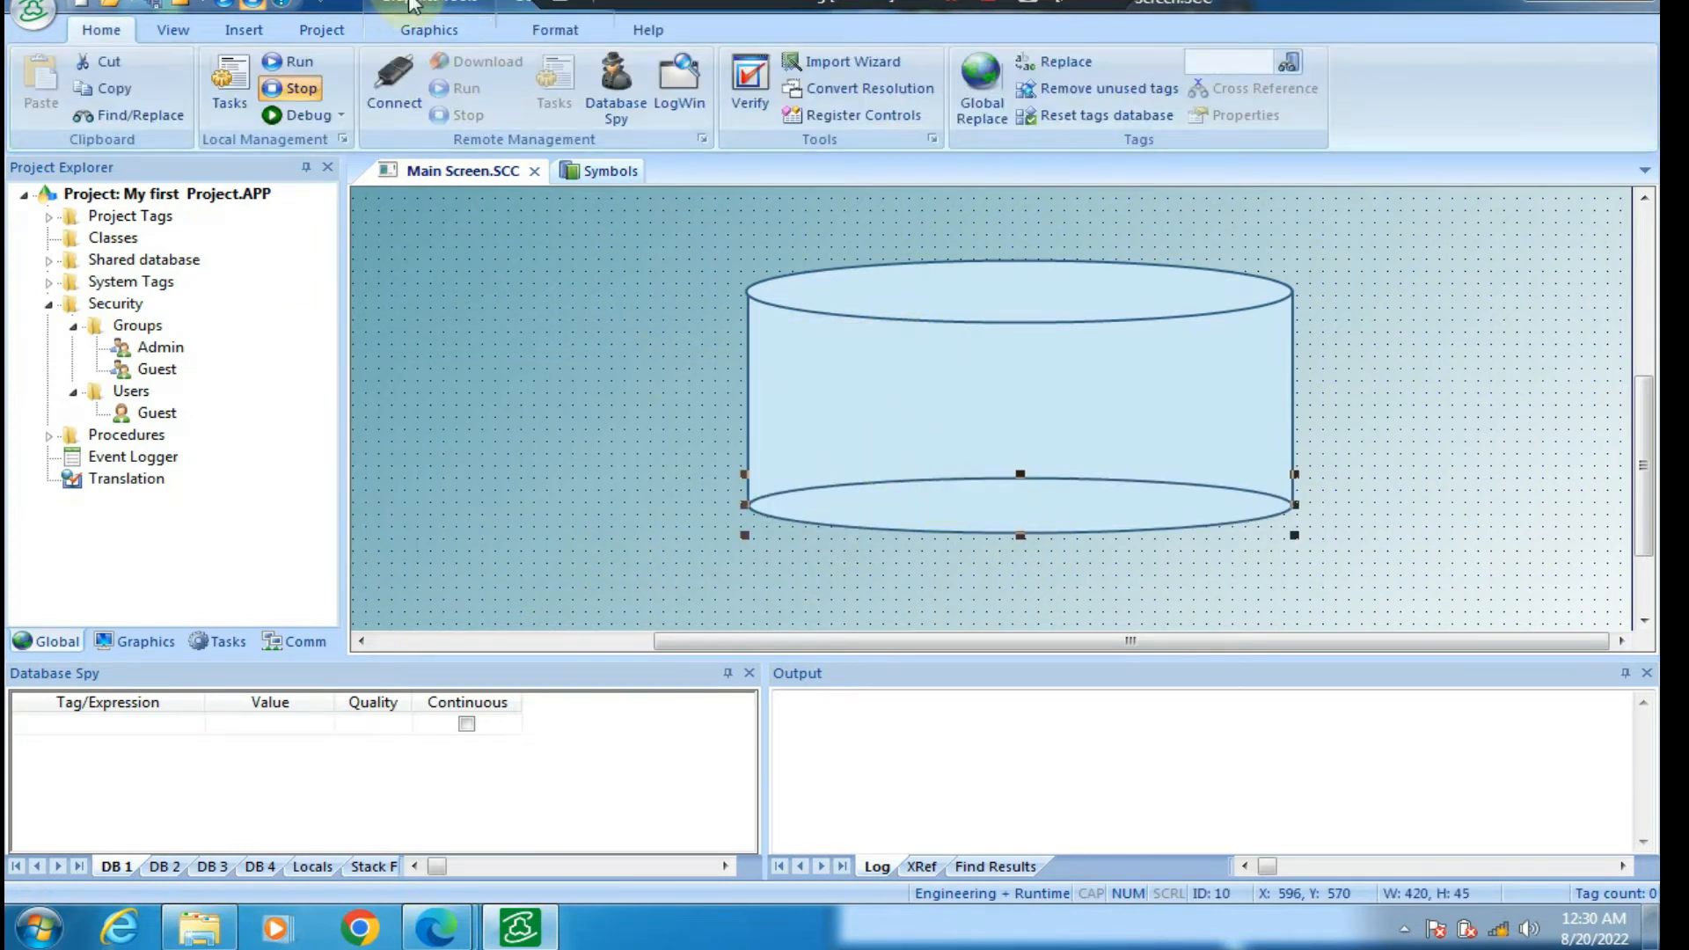
click(541, 31)
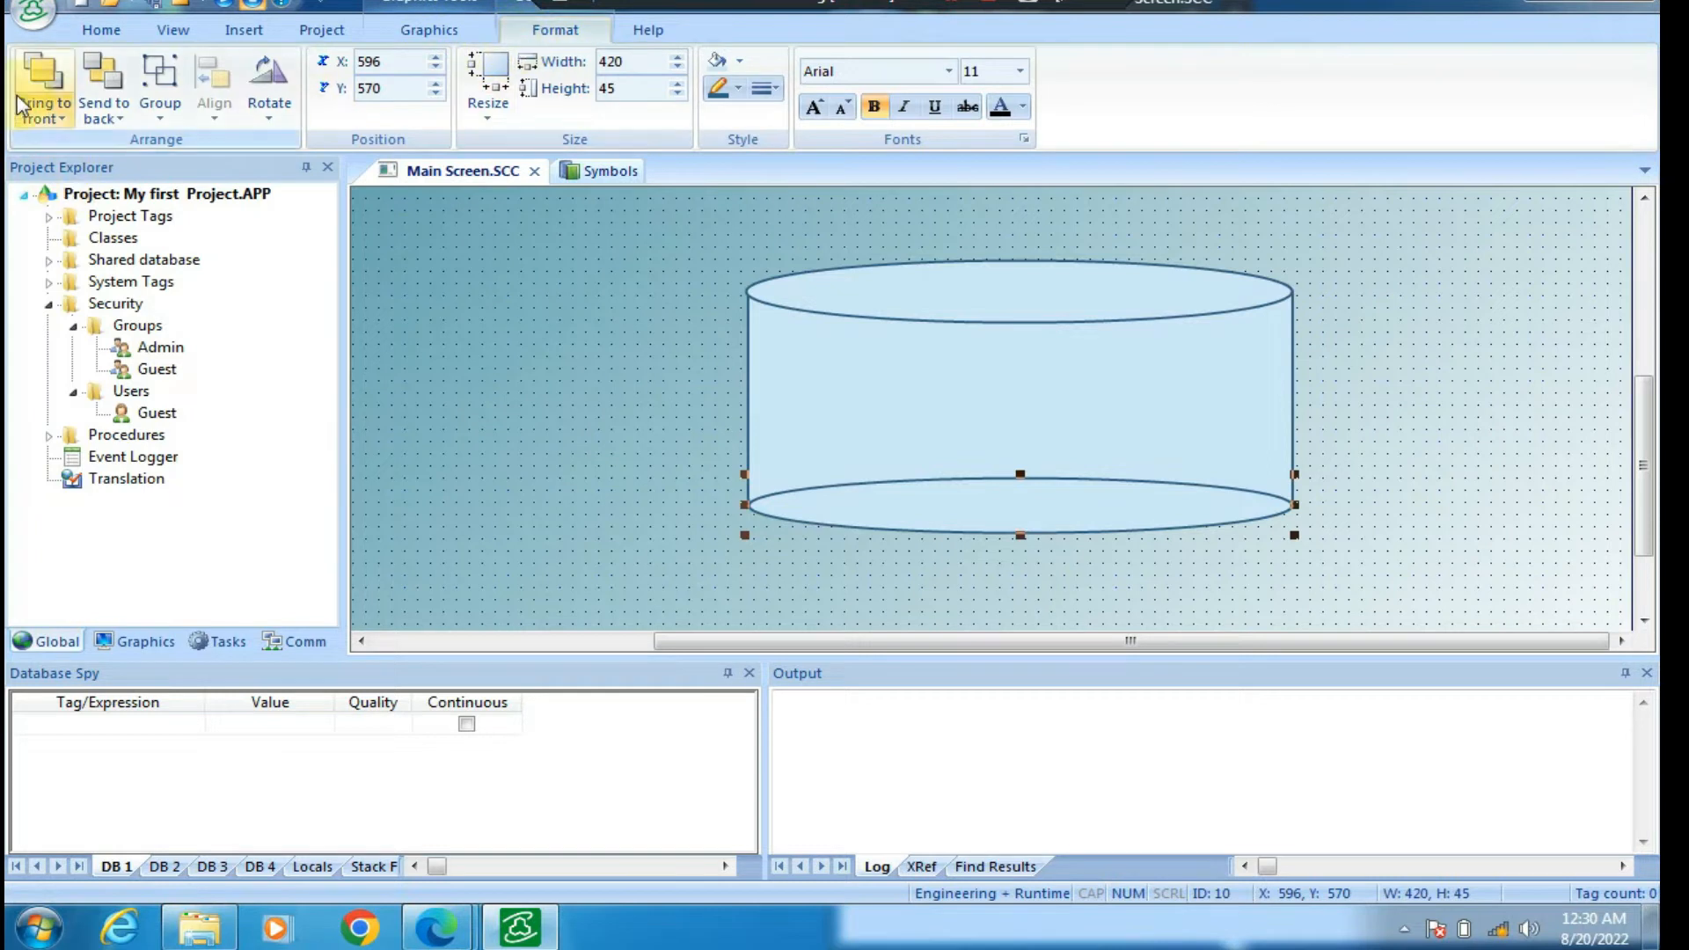
click(113, 75)
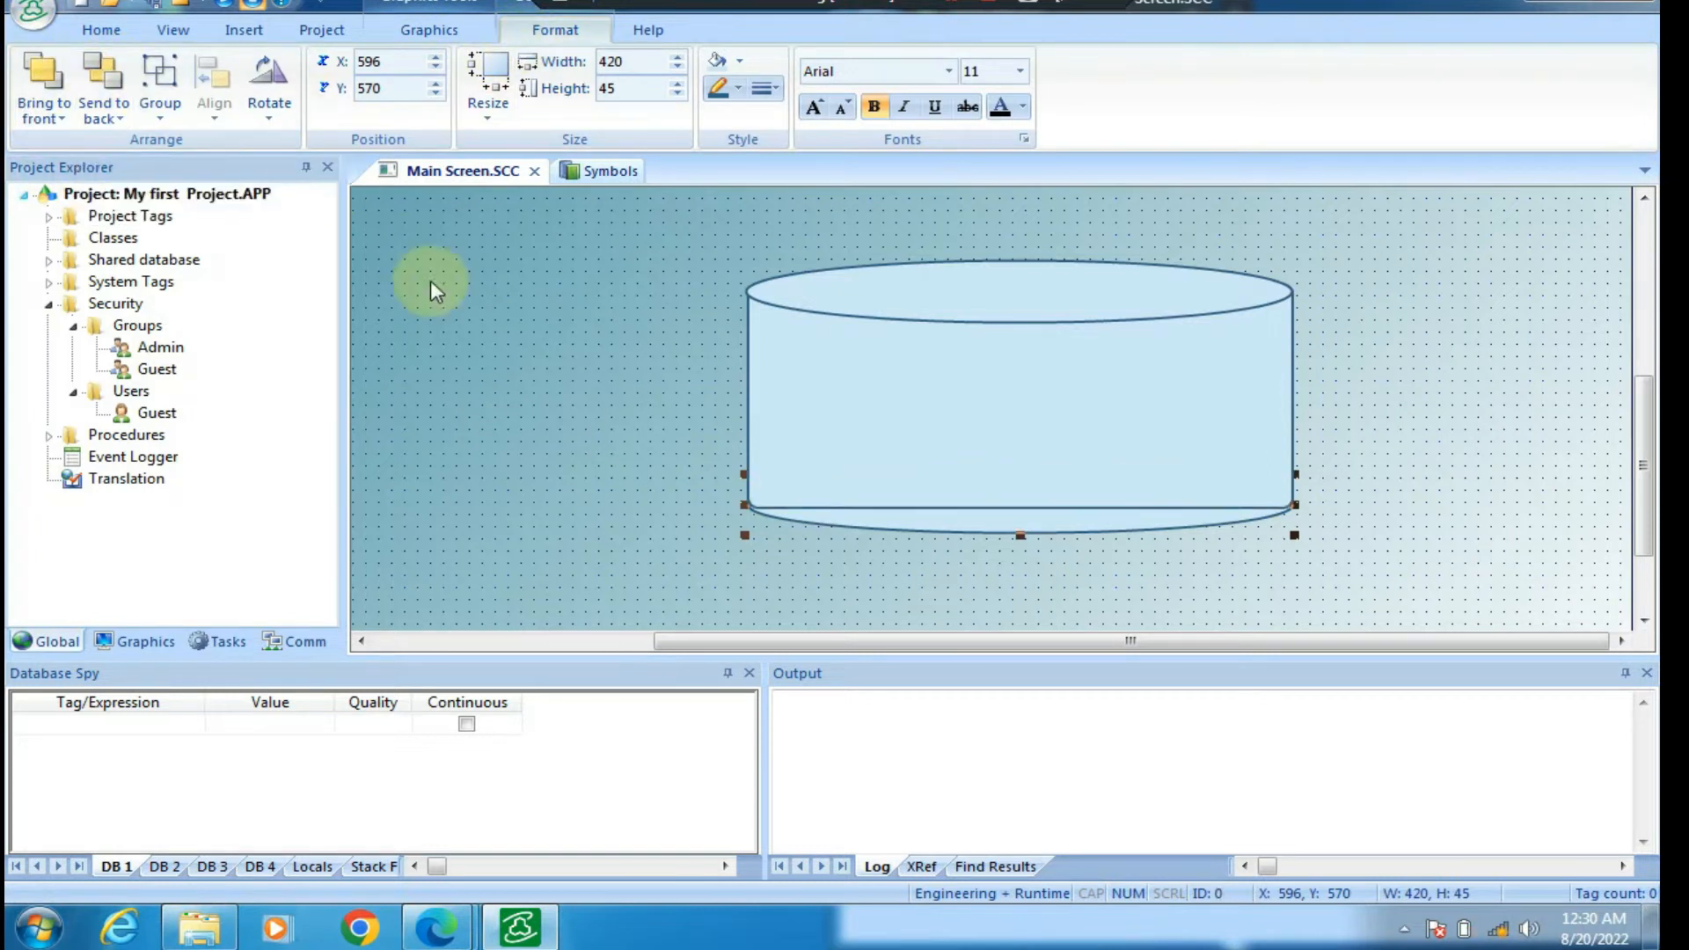
click(567, 473)
click(900, 461)
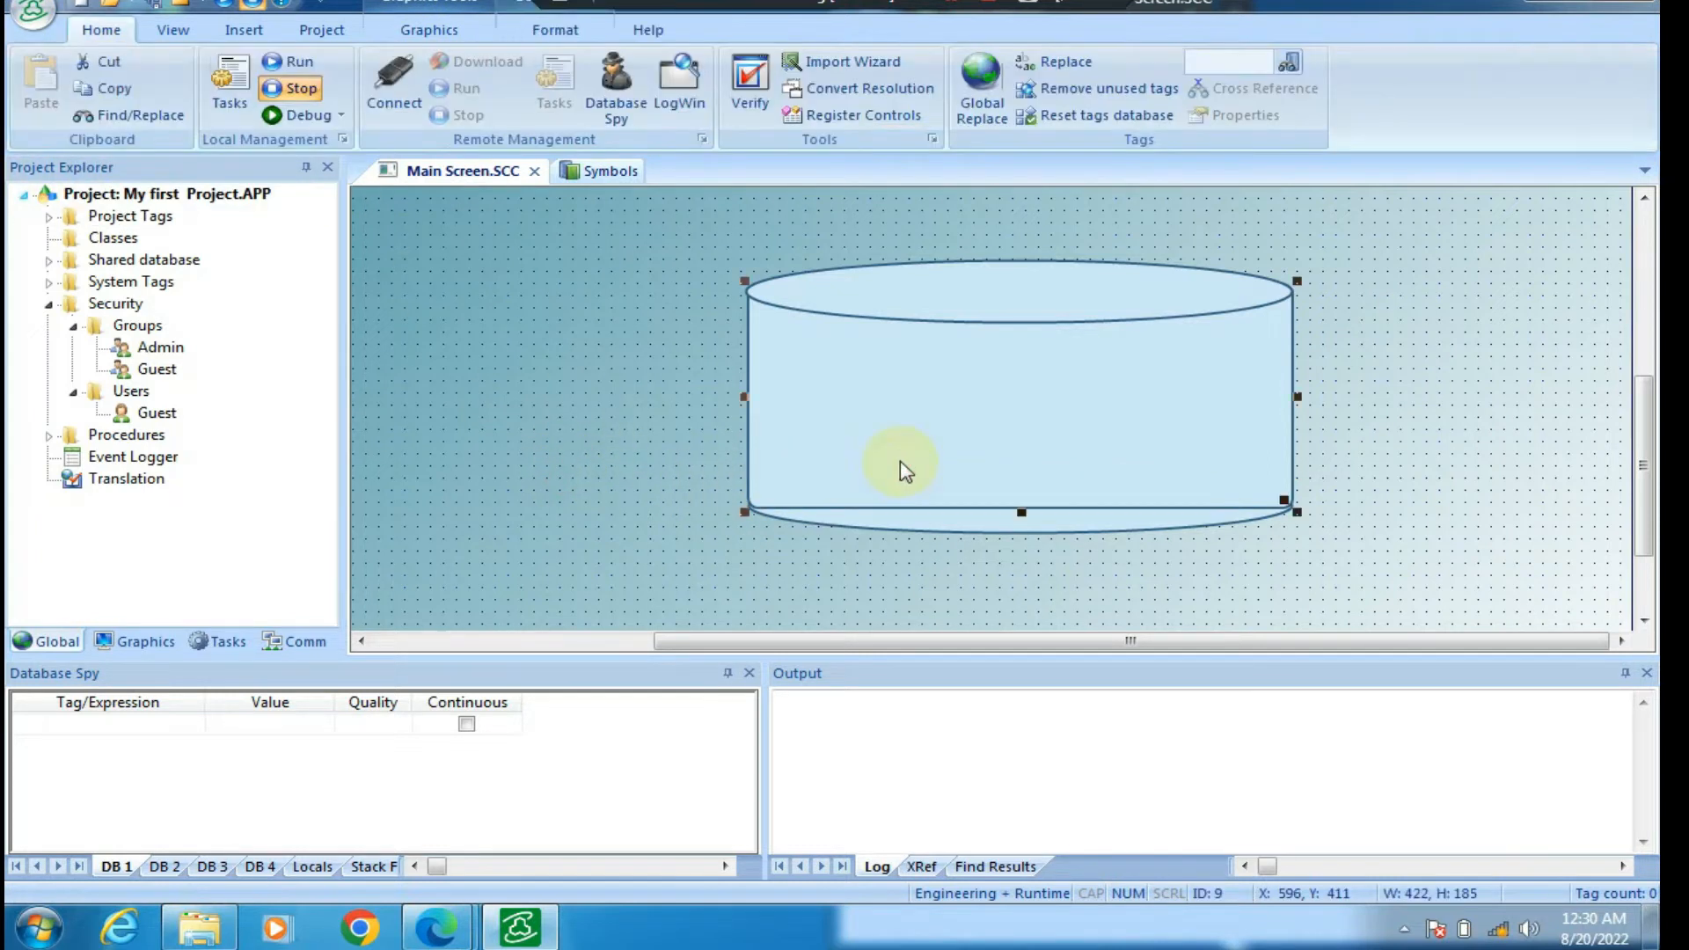
Bring the bottom ellipse to the front again
click(908, 528)
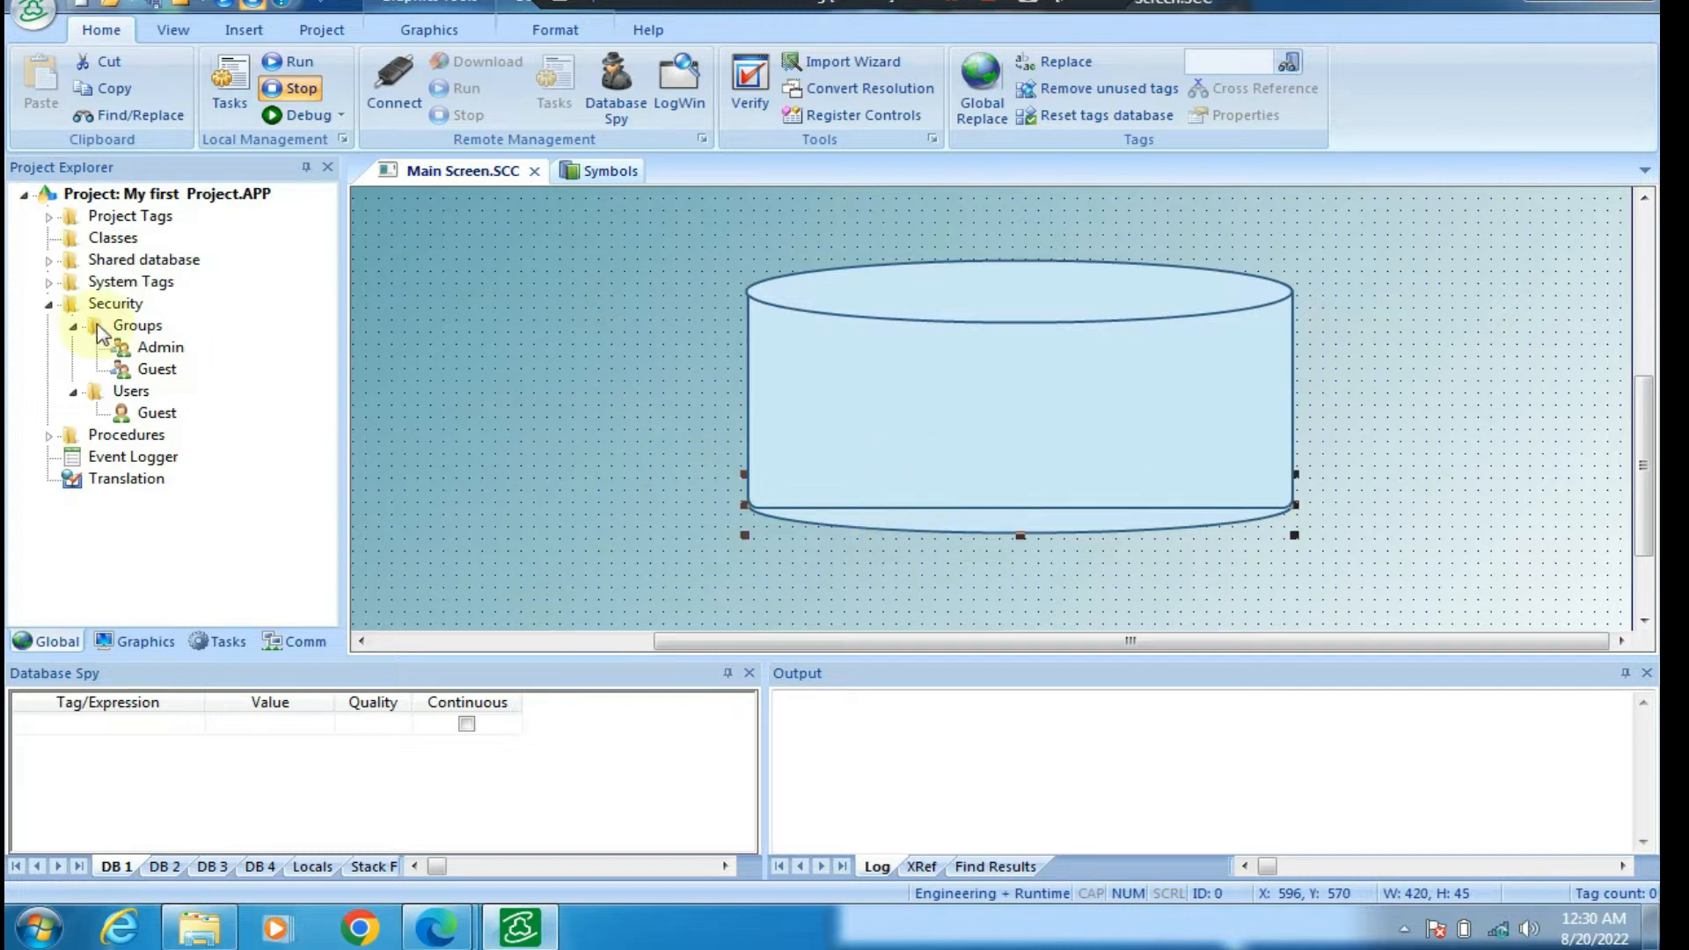
click(555, 30)
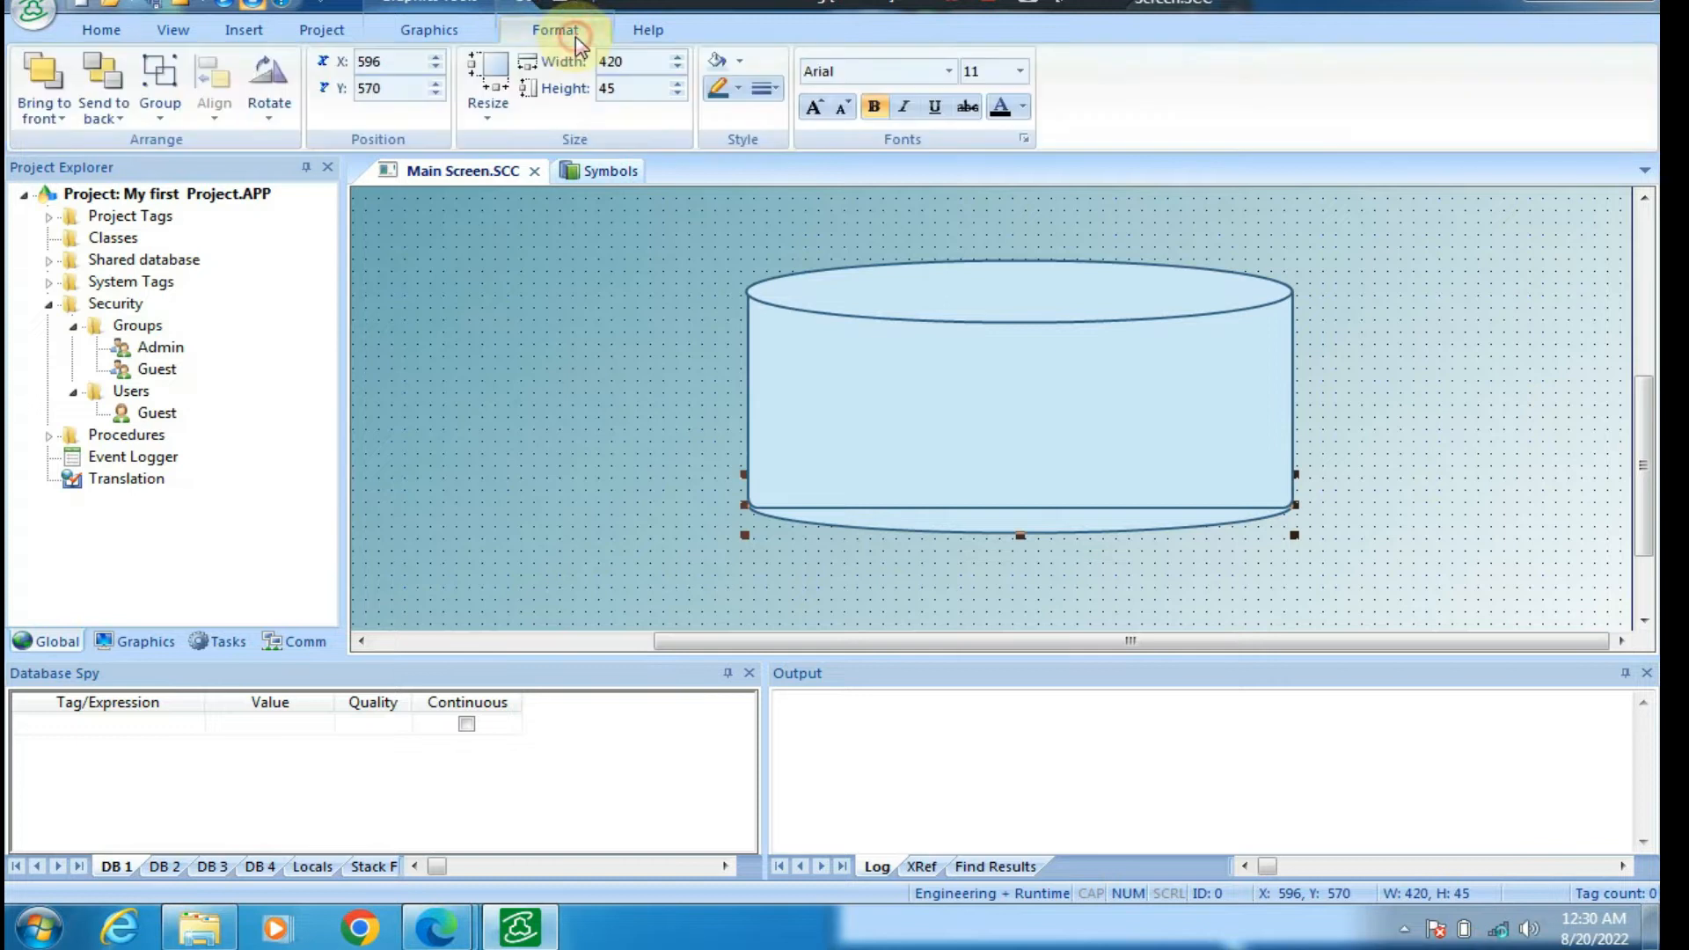
click(44, 83)
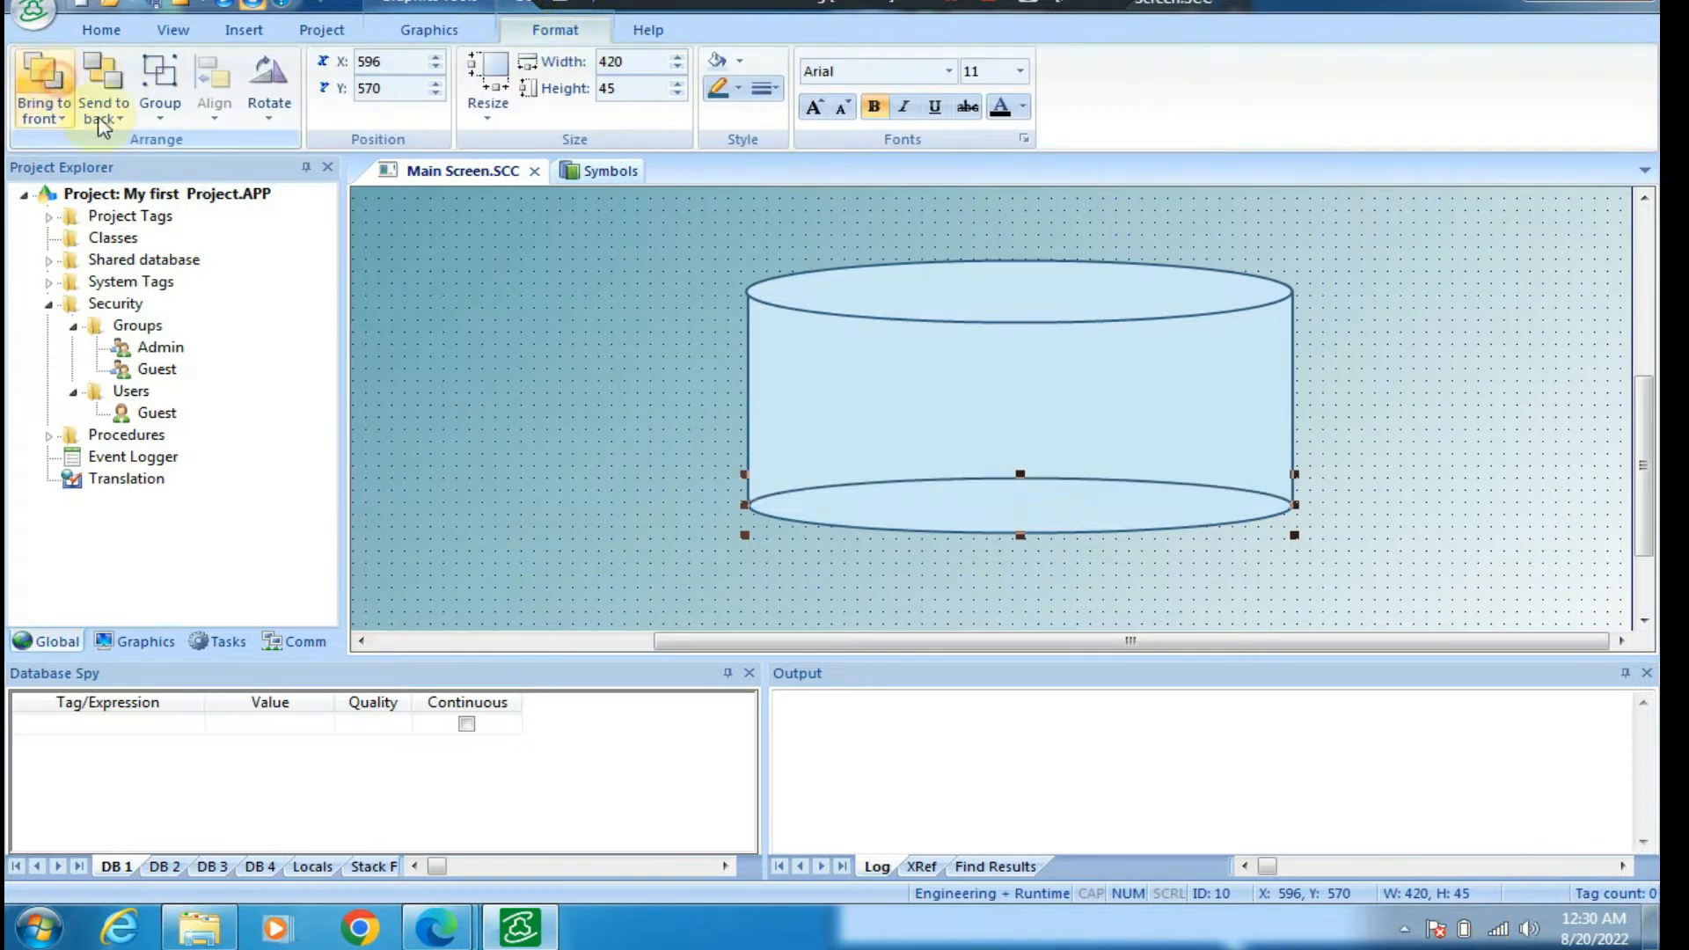
Remove the outline of the ellipse at the tank's base by choosing No Line, and close its properties
click(785, 556)
double_click(924, 522)
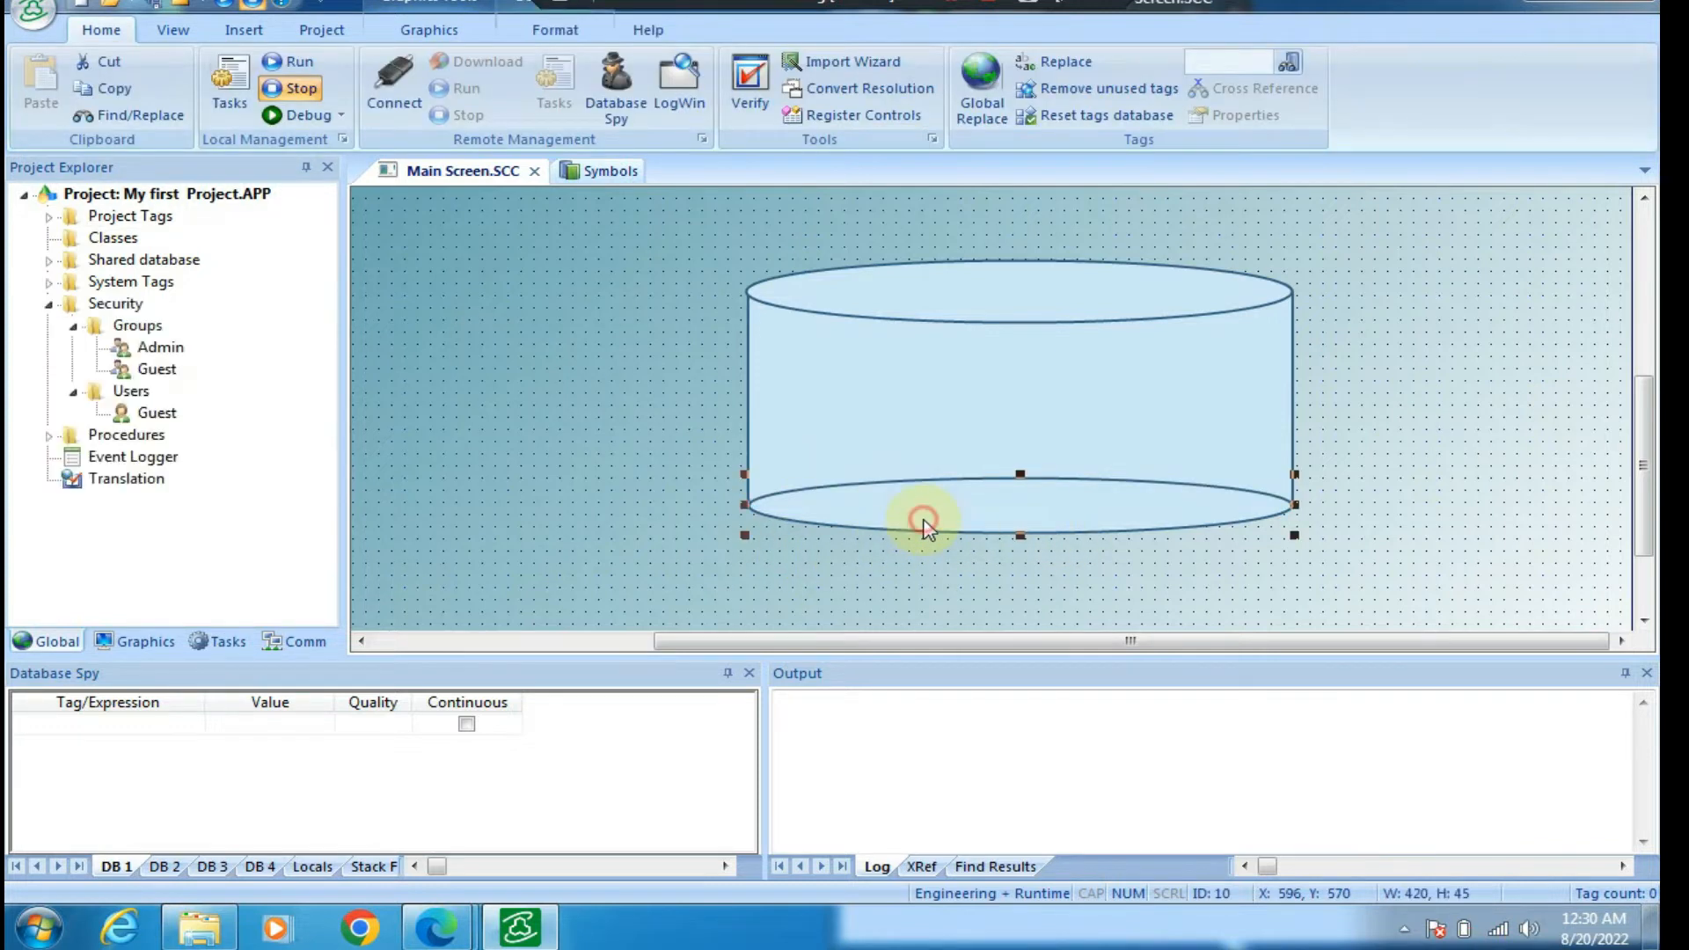
click(436, 426)
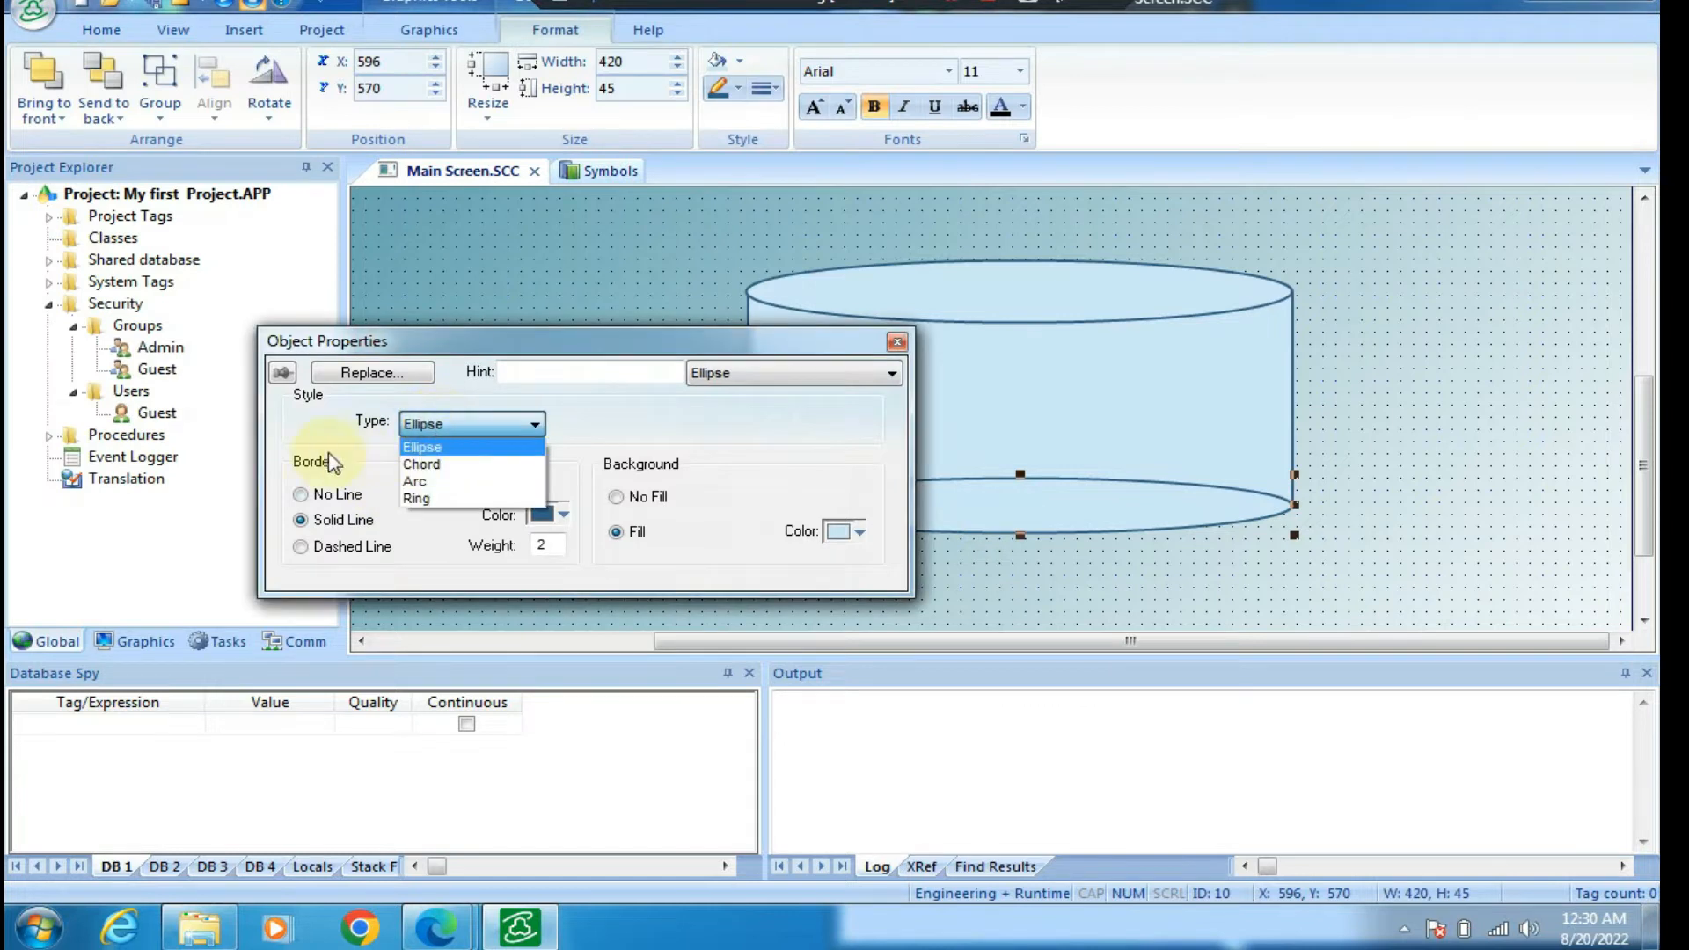
click(308, 494)
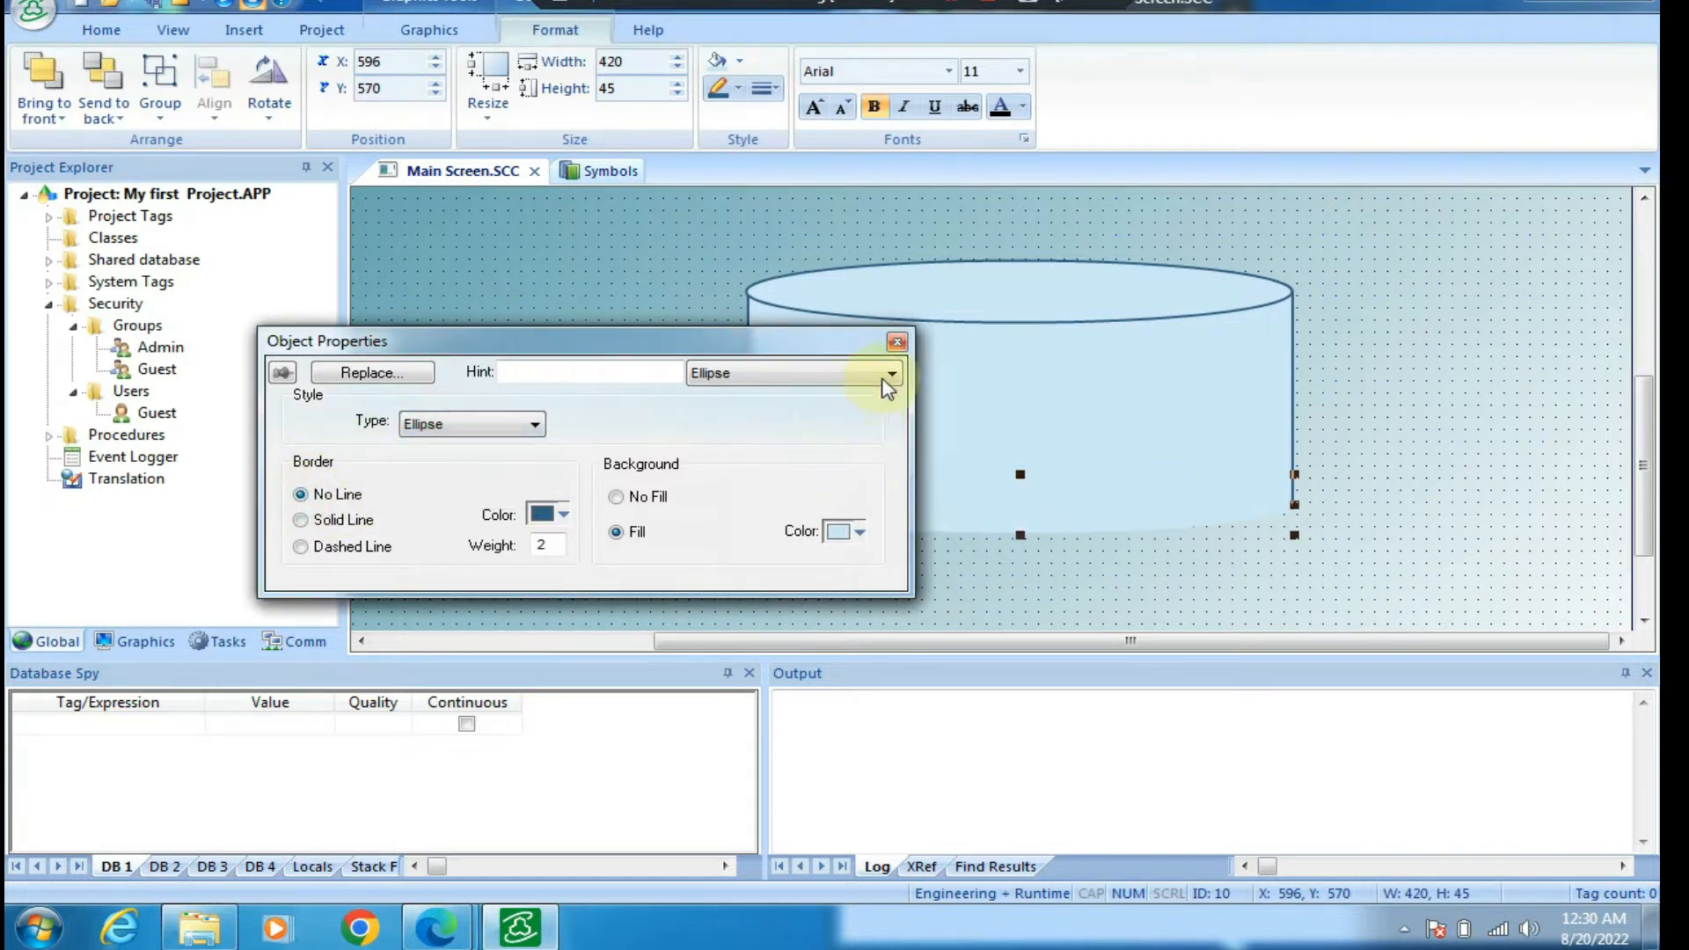
click(896, 344)
click(641, 486)
Set the rounded rectangle's border type to None
double_click(954, 355)
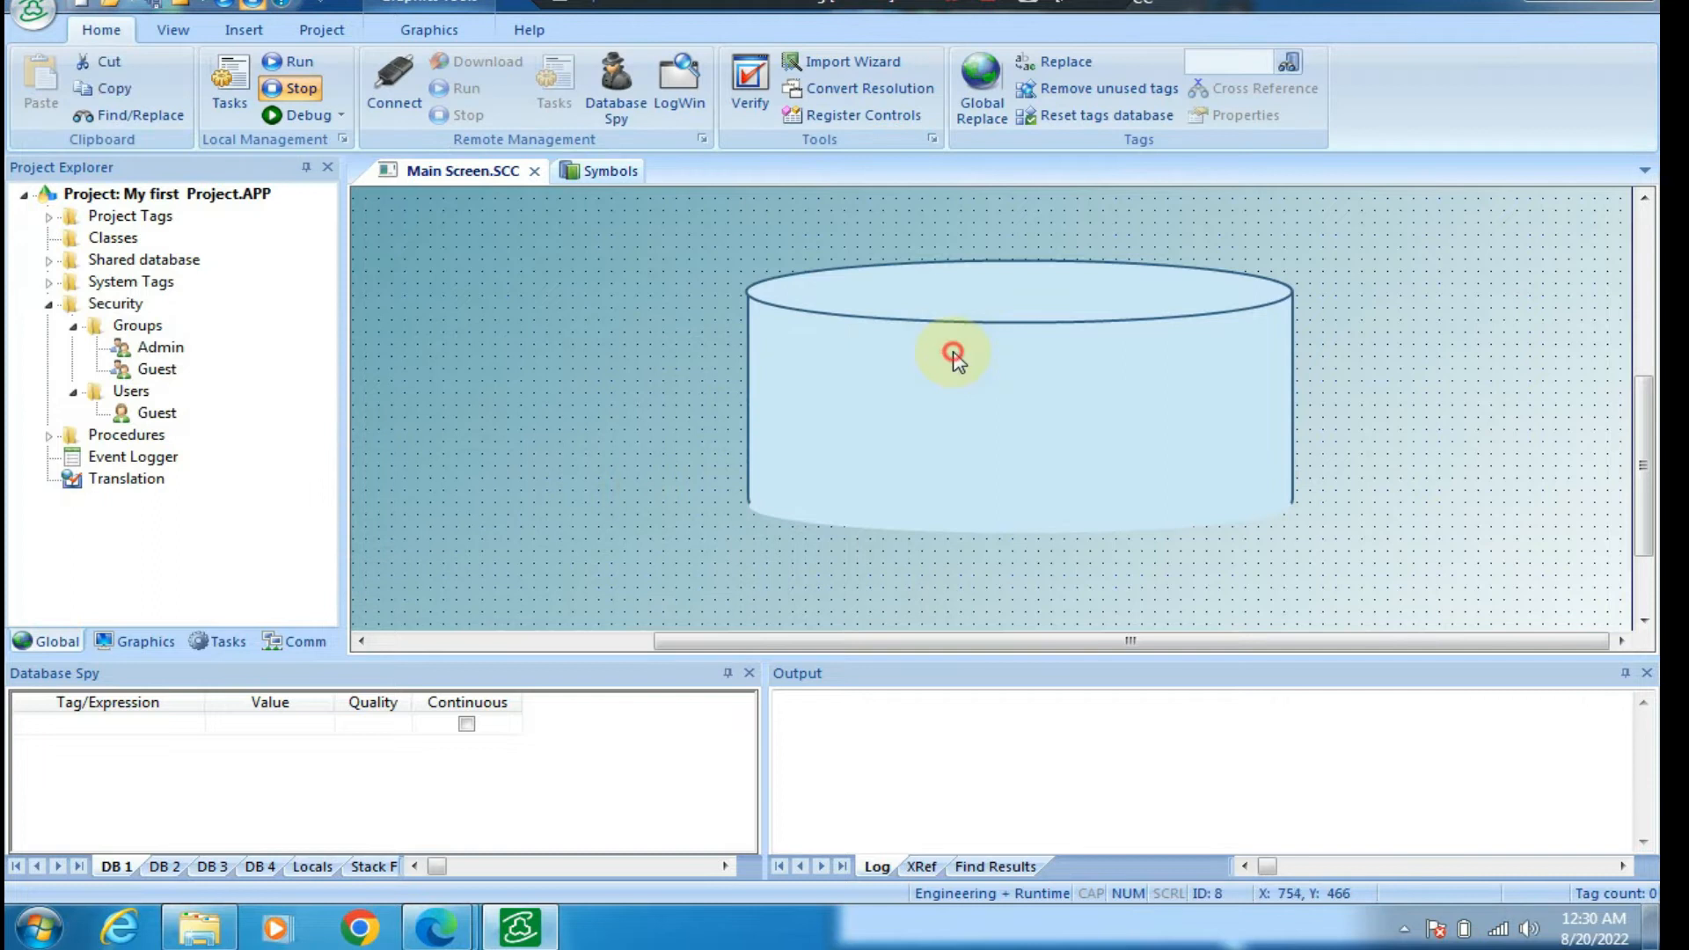
click(533, 475)
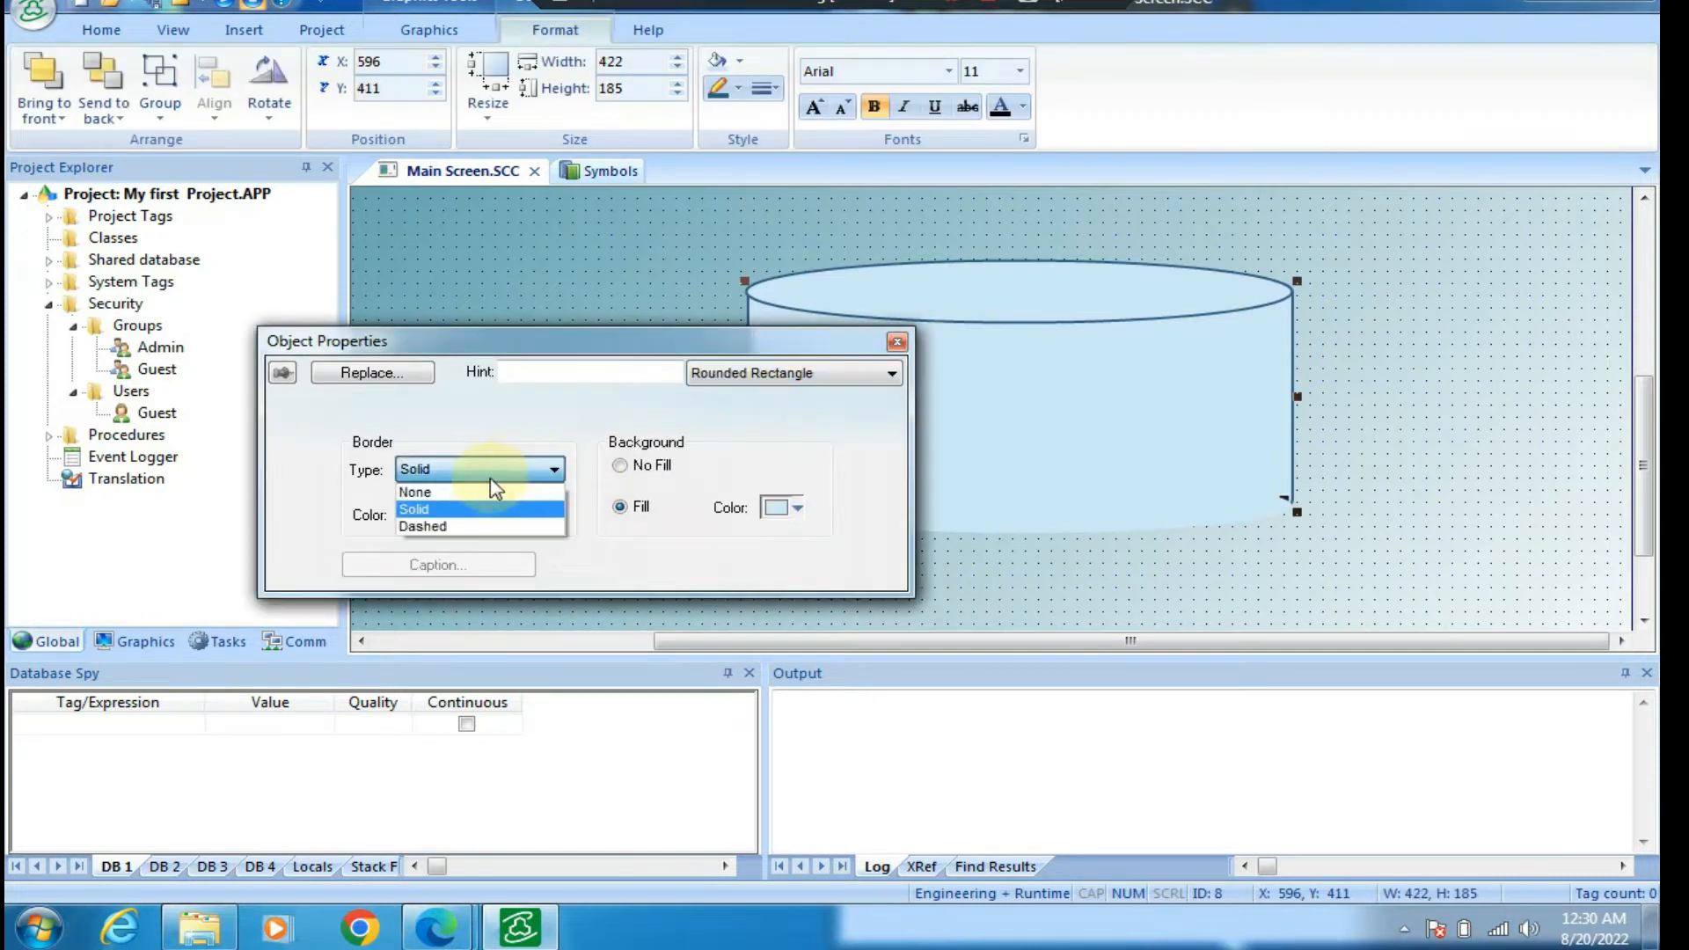
click(484, 486)
click(898, 343)
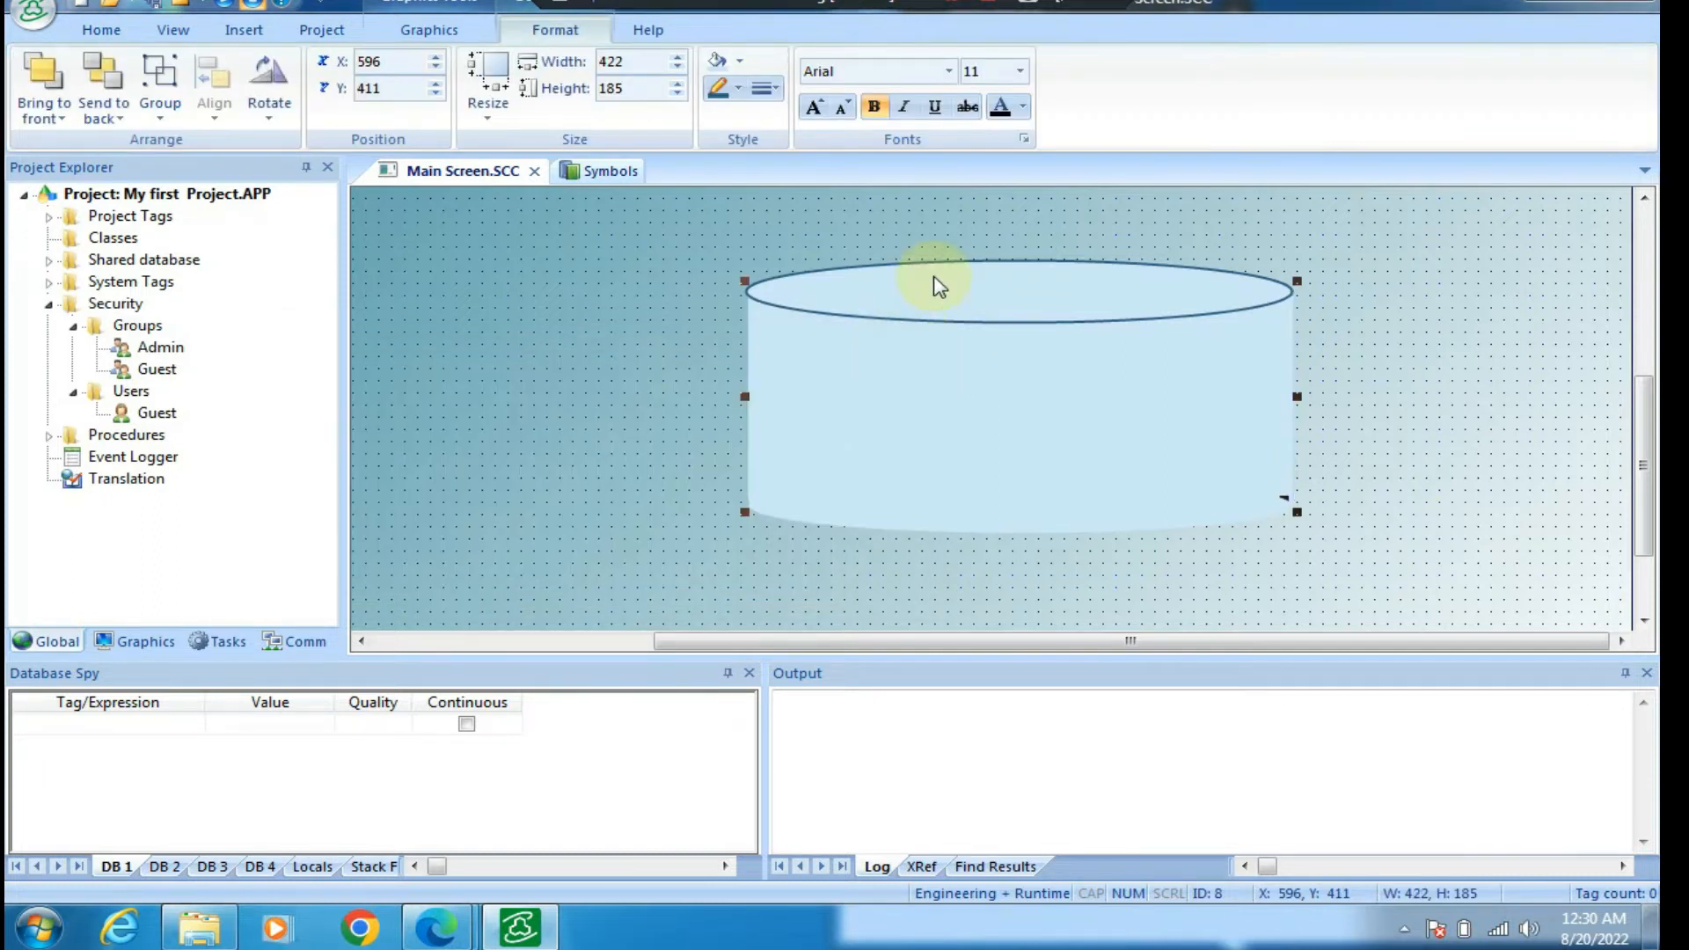
Set the top ellipse's border to No Line
double_click(935, 282)
click(535, 424)
click(674, 386)
click(302, 495)
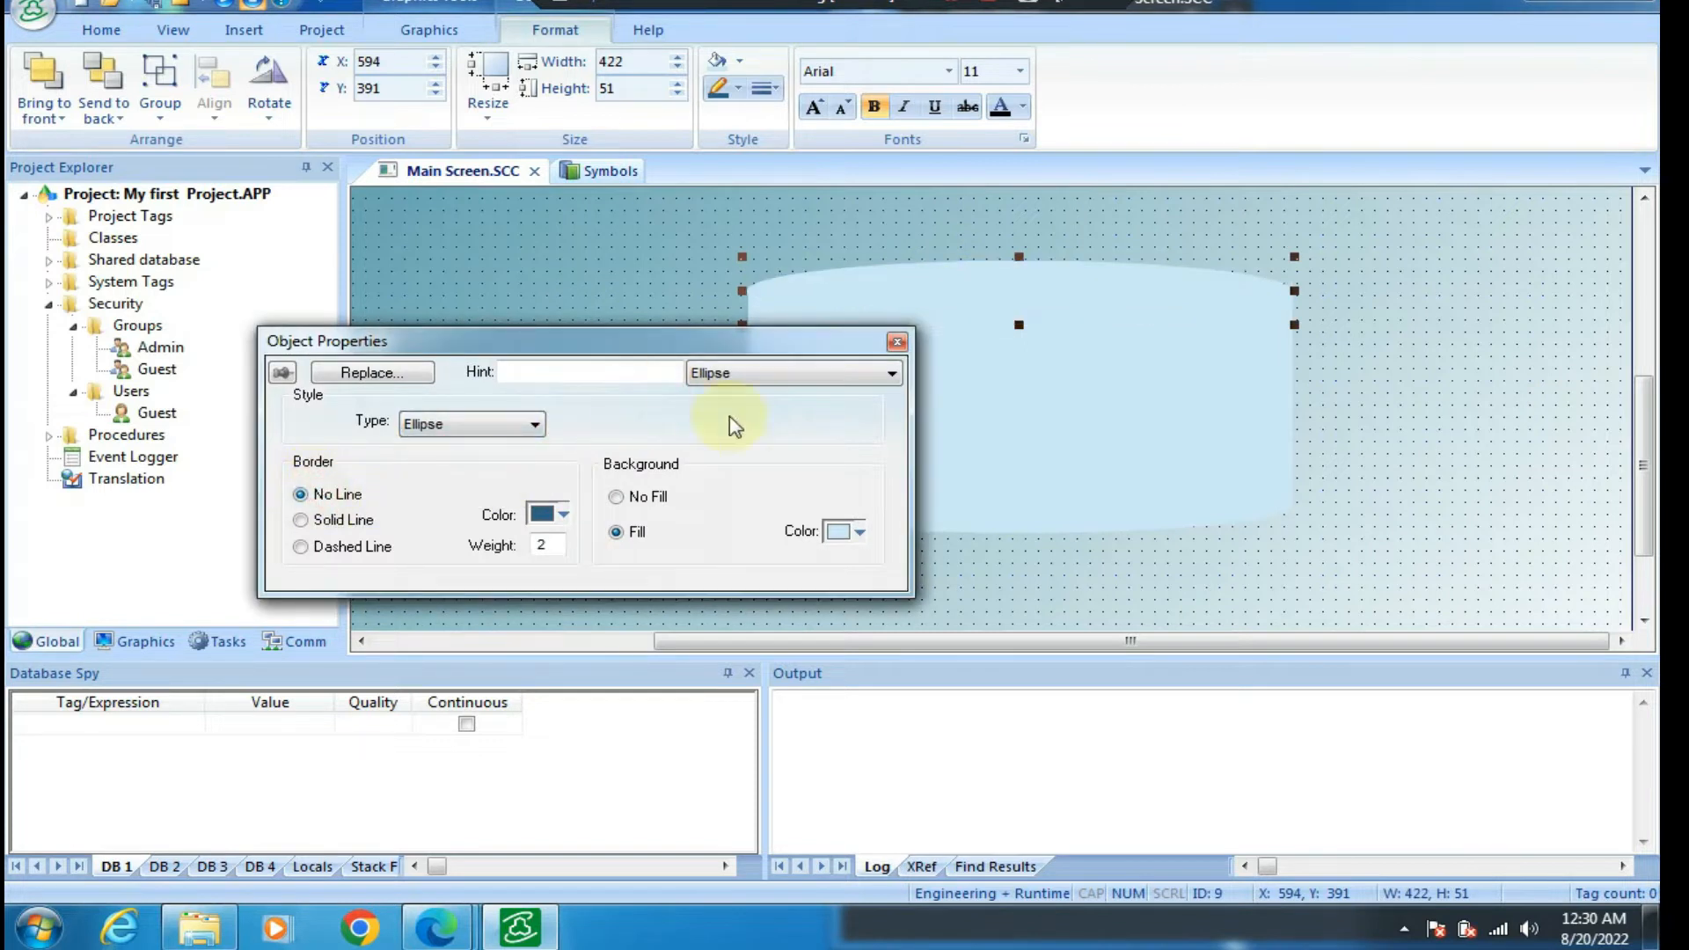
Close the ellipse's properties and group the rounded rectangle and both ellipses into a single tank object
click(897, 343)
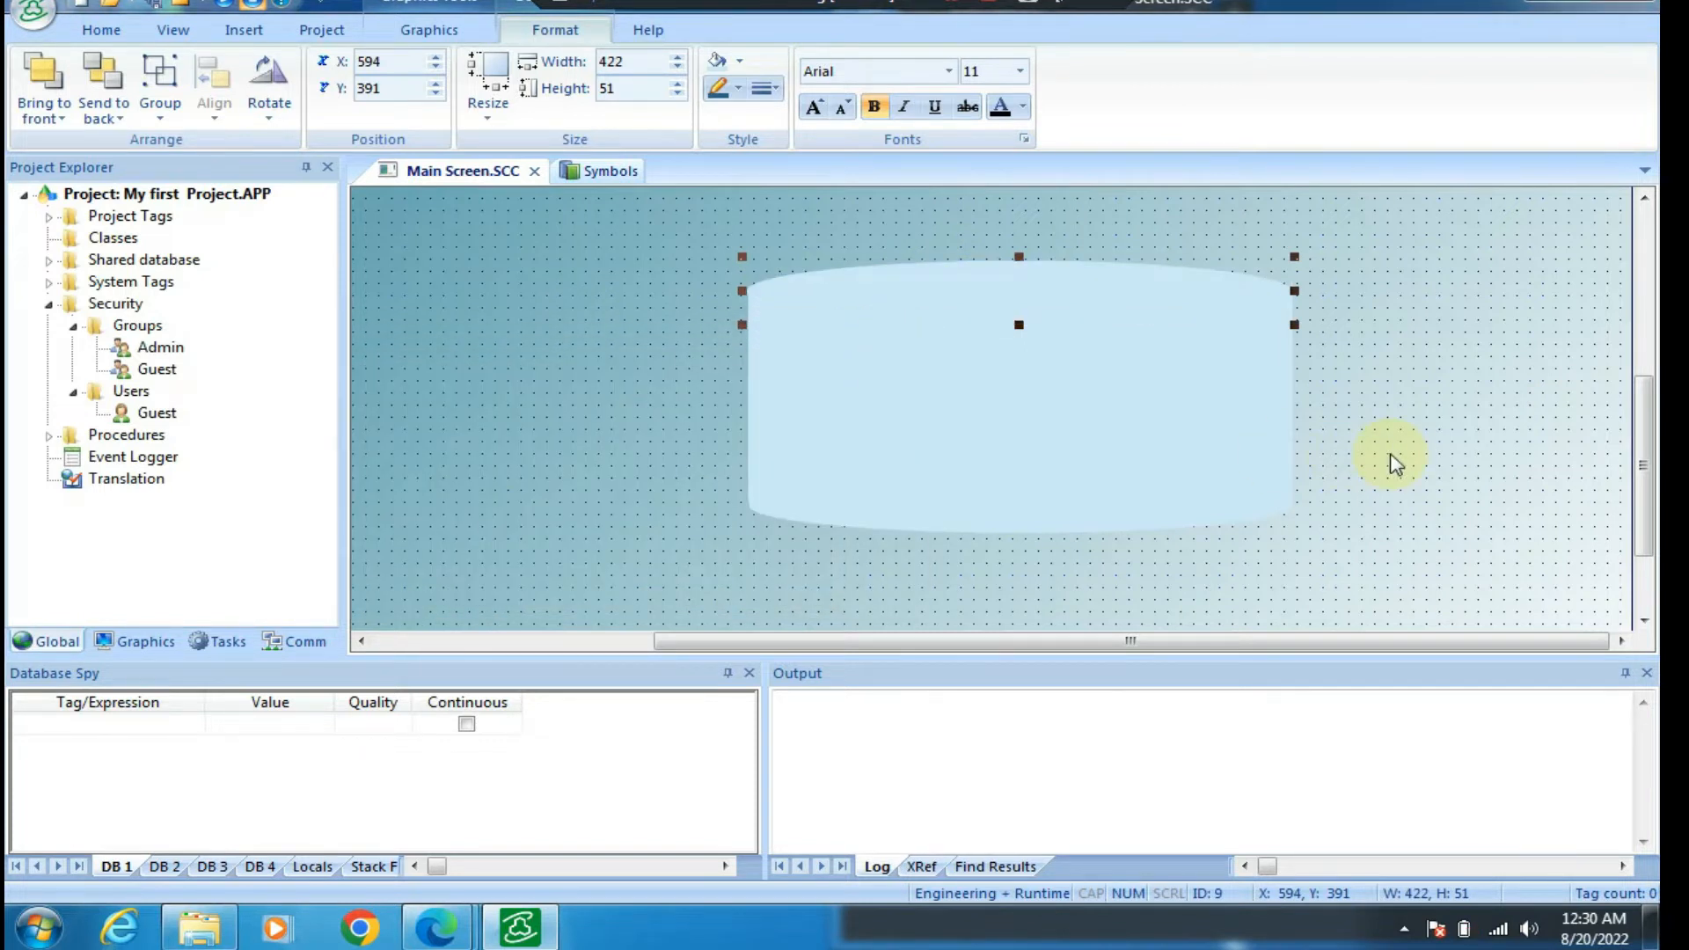
click(1394, 460)
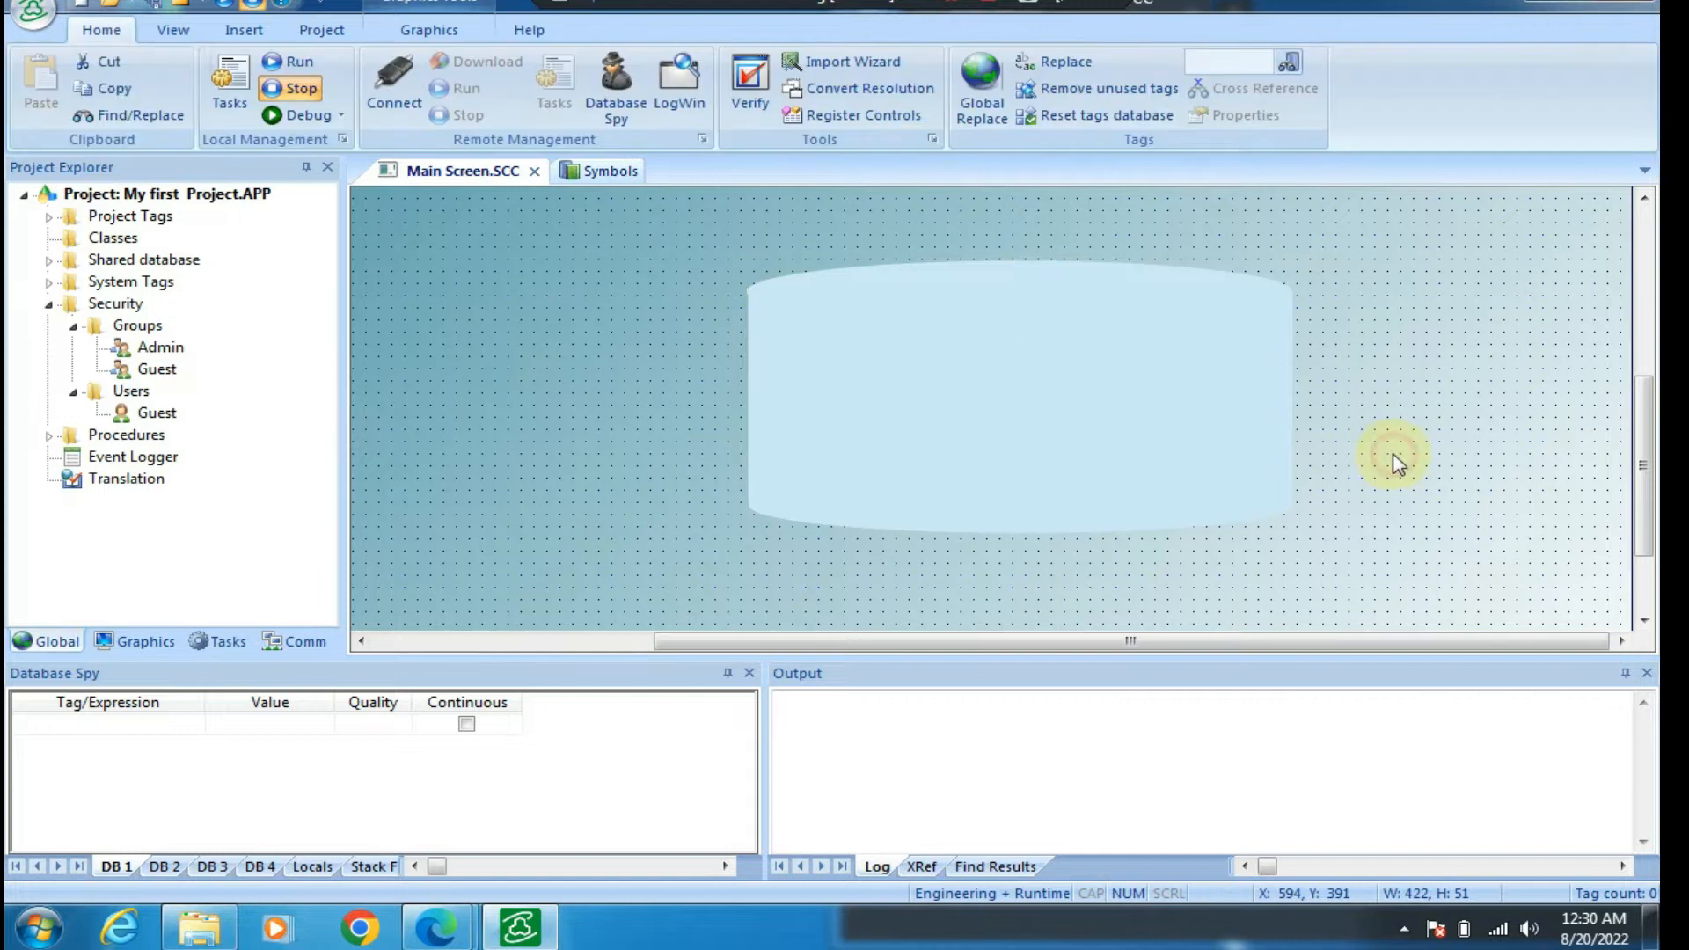
click(836, 286)
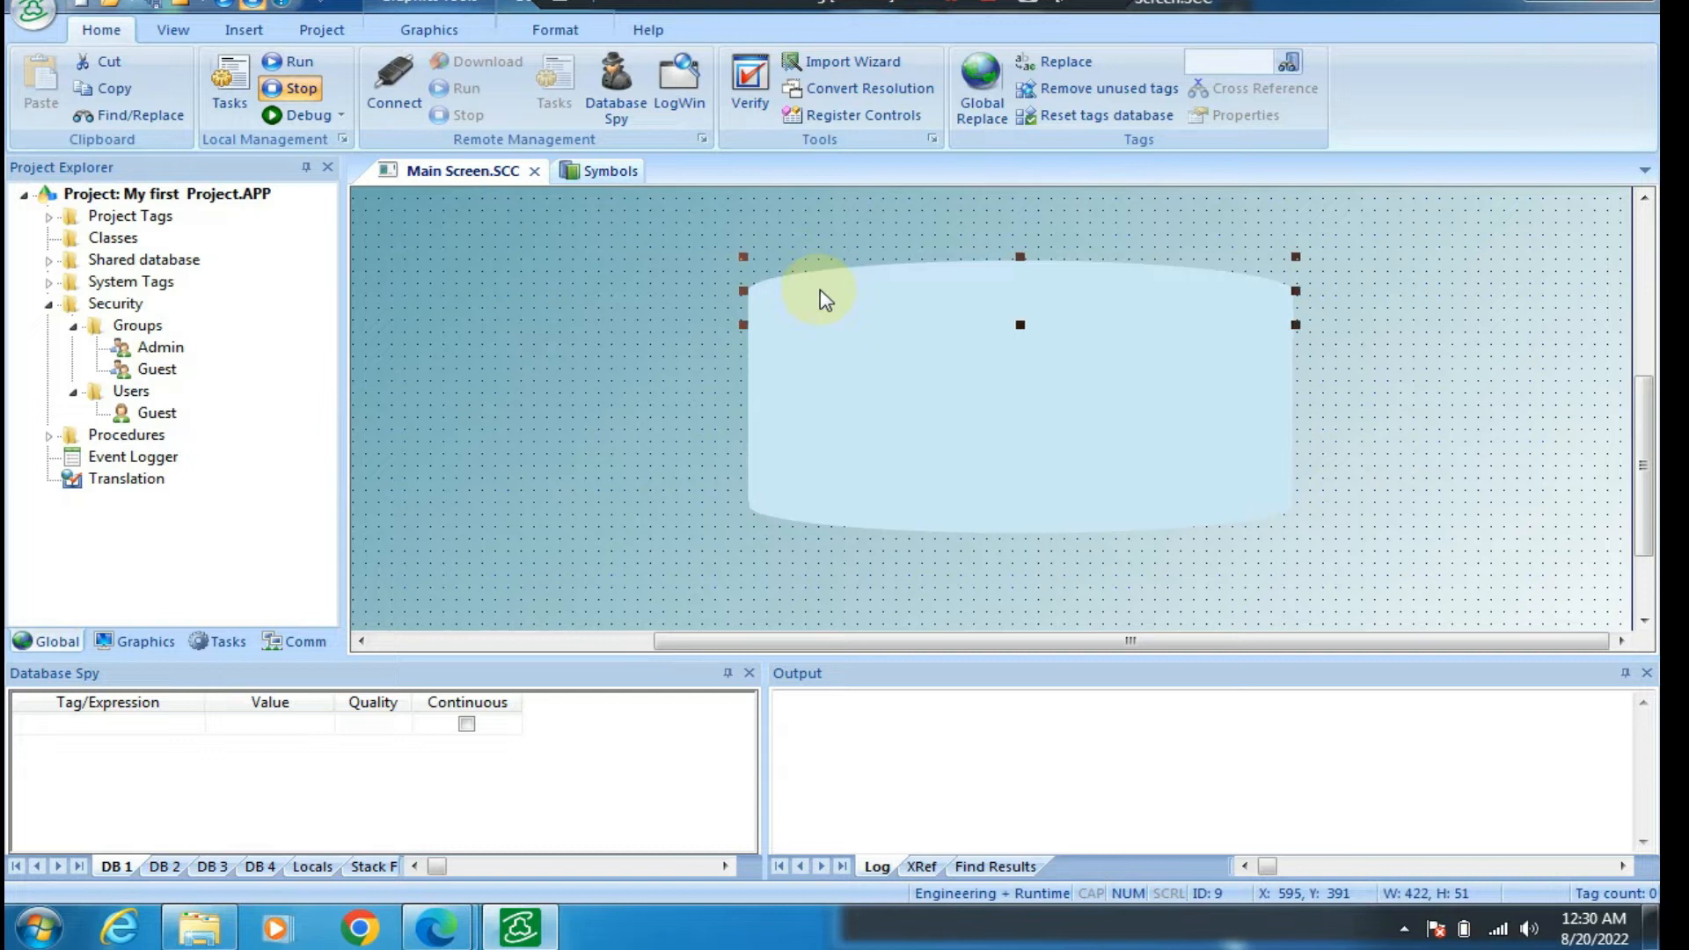
click(716, 384)
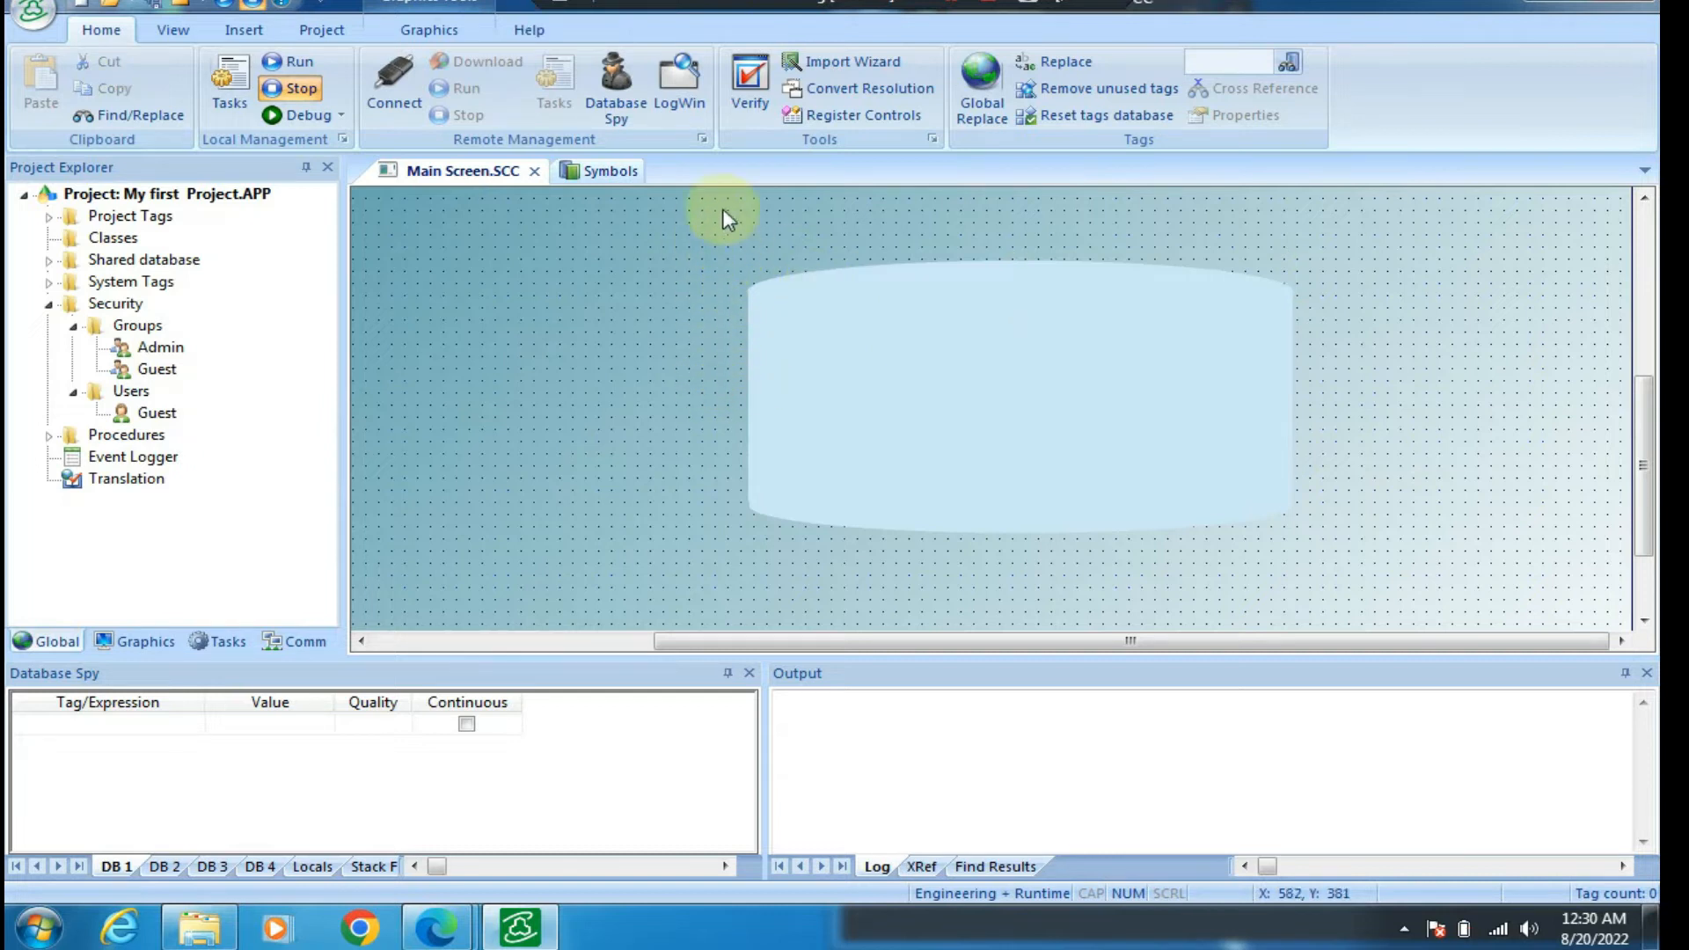
drag(690, 218, 1339, 570)
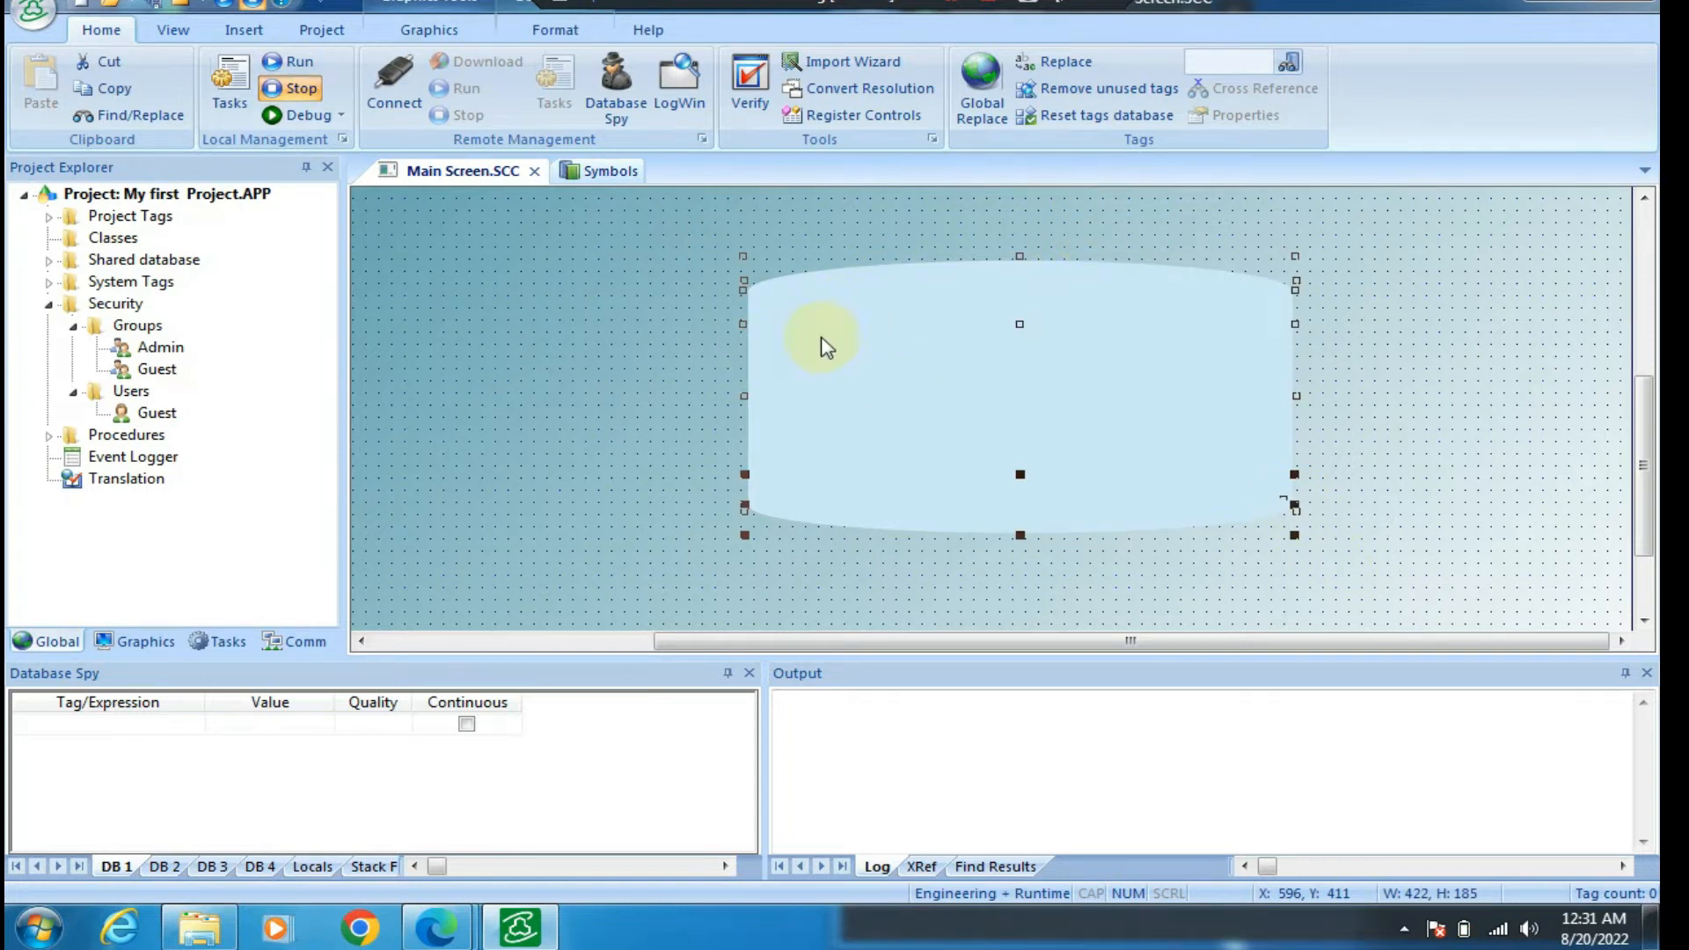
right_click(794, 332)
click(866, 518)
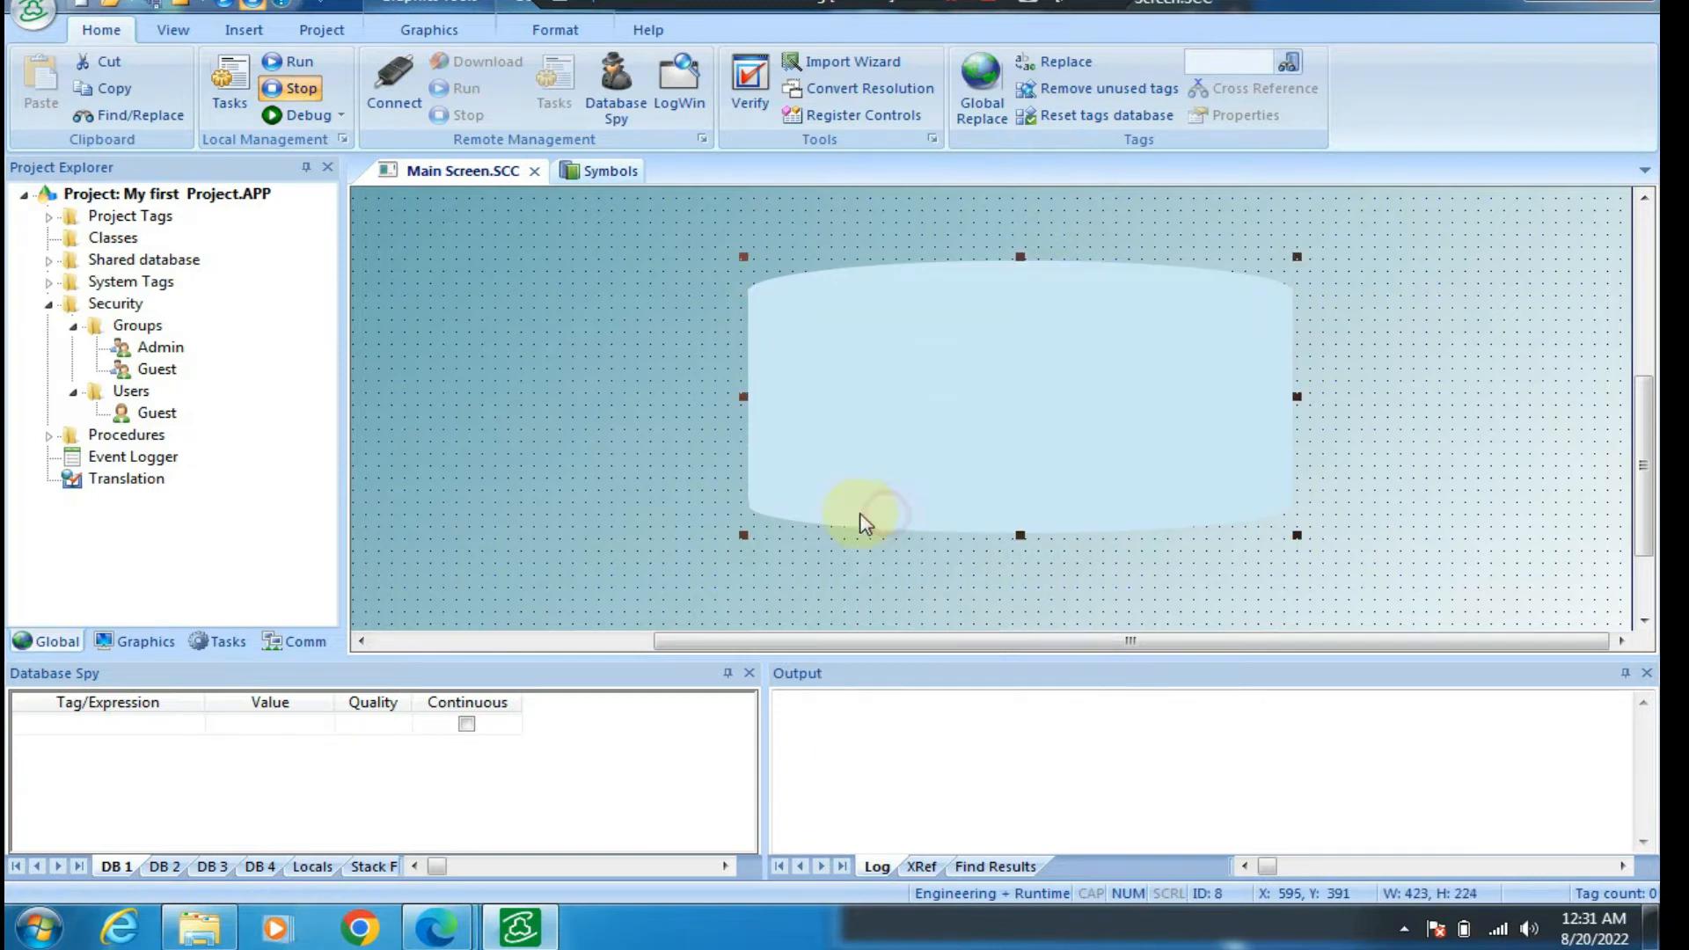
click(1407, 459)
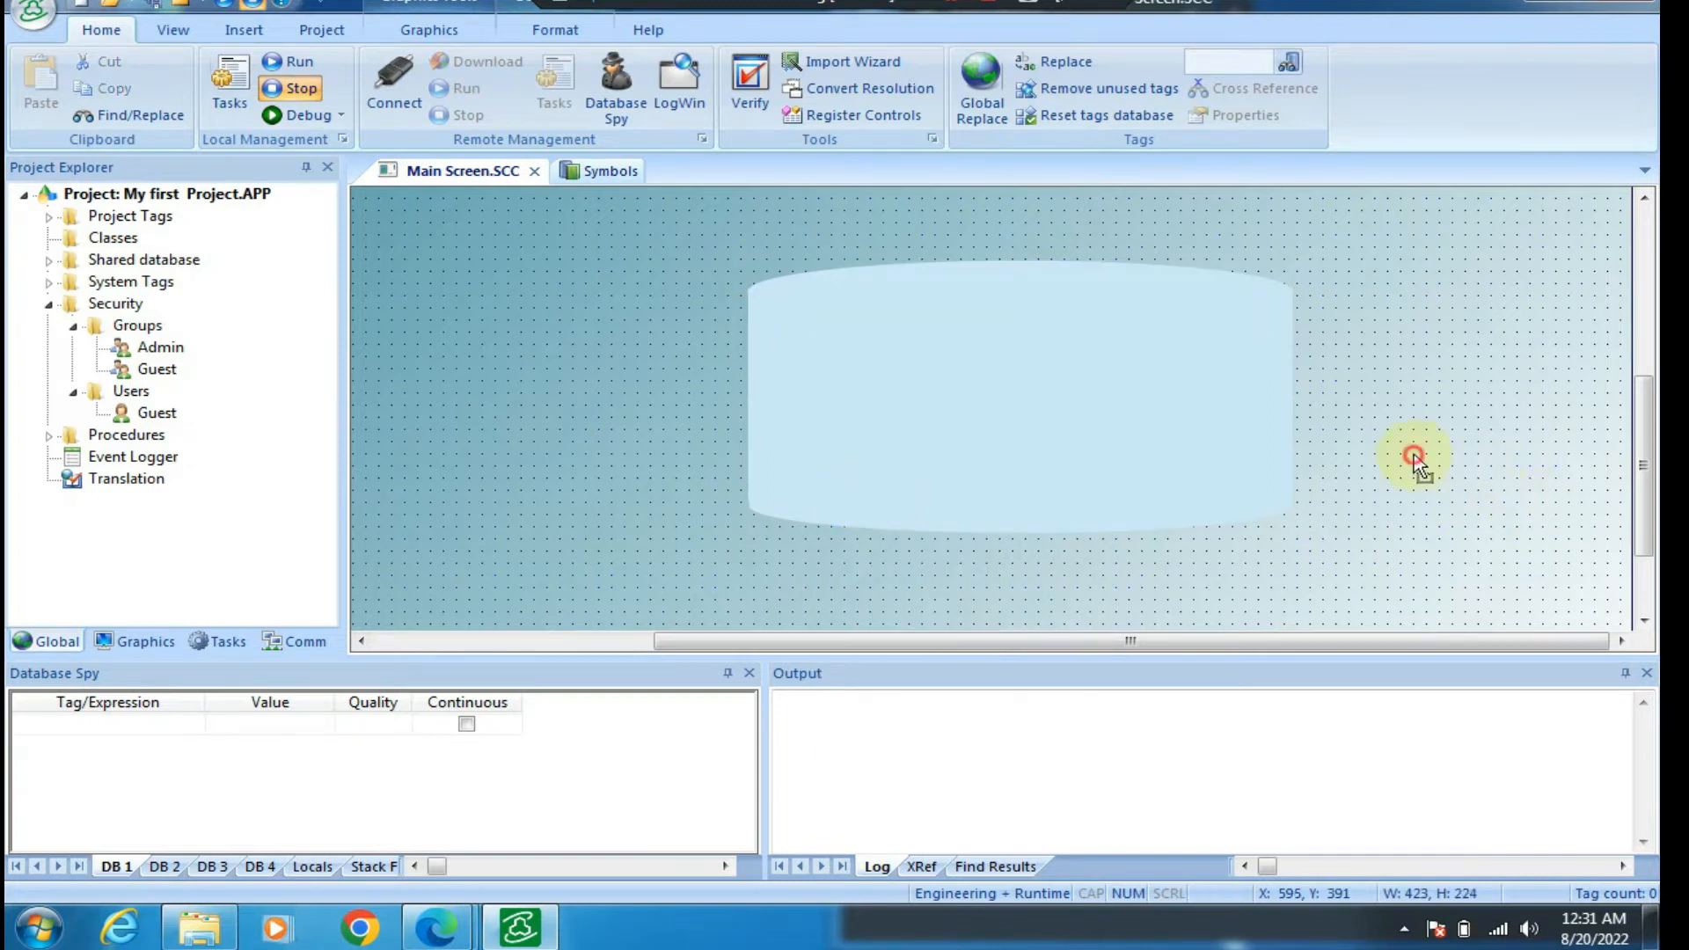
Fill the grouped tank with a vertical gradient from dark gray to white, using the variant with dark sides and a light centre
double_click(871, 333)
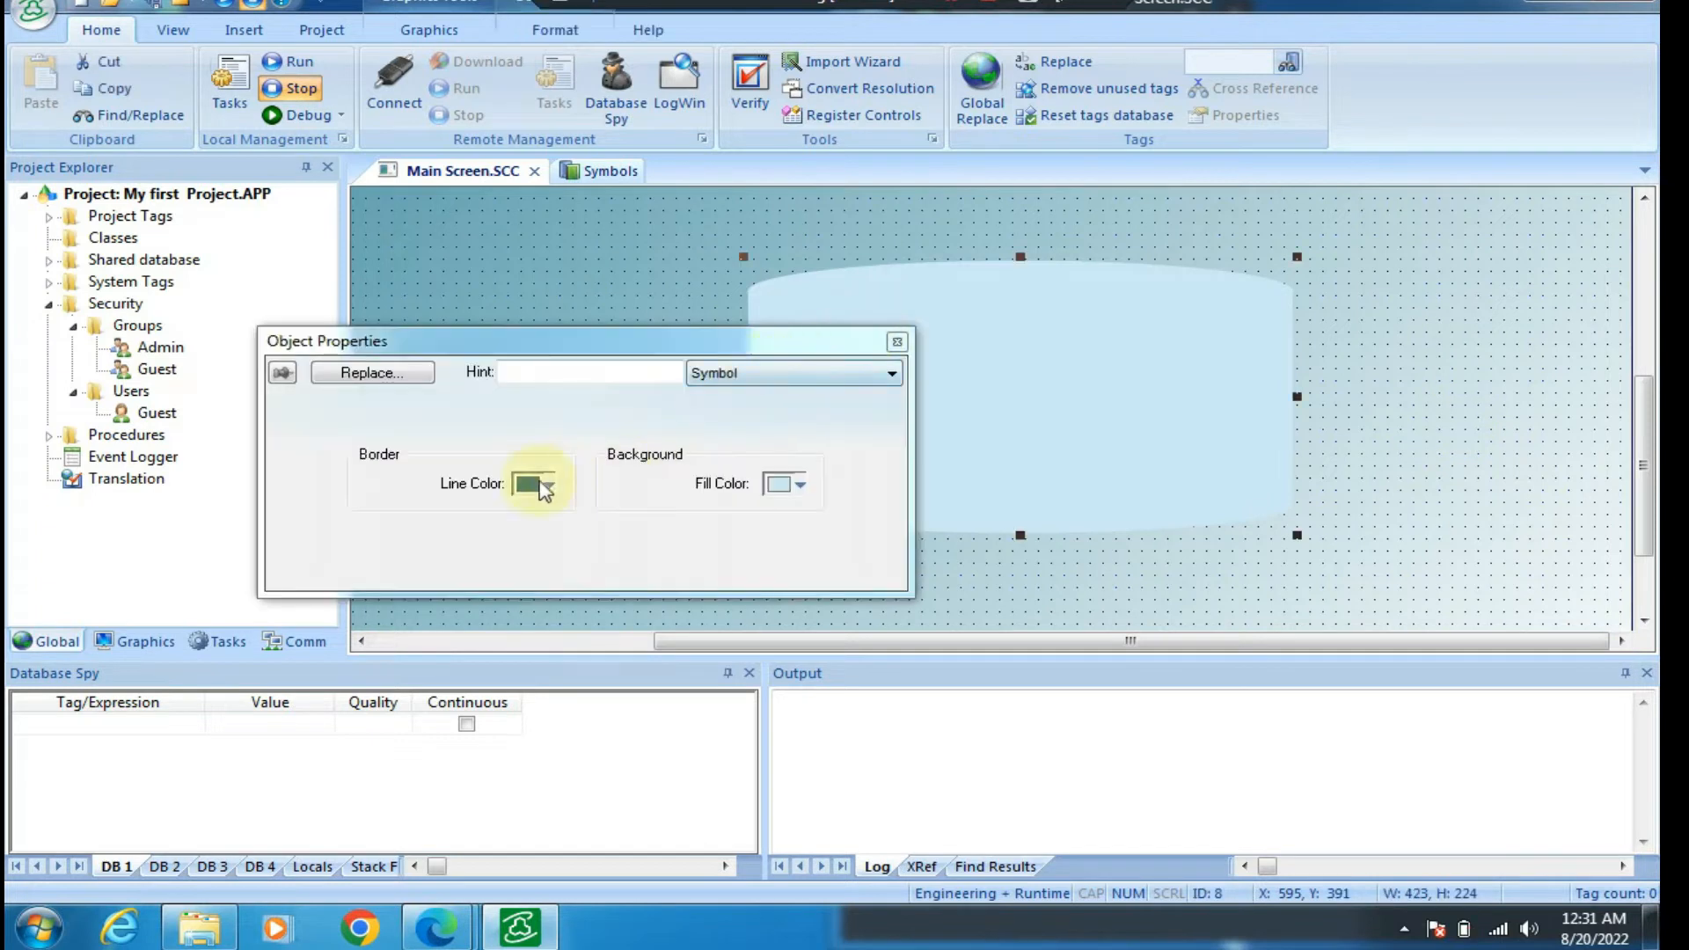
click(803, 485)
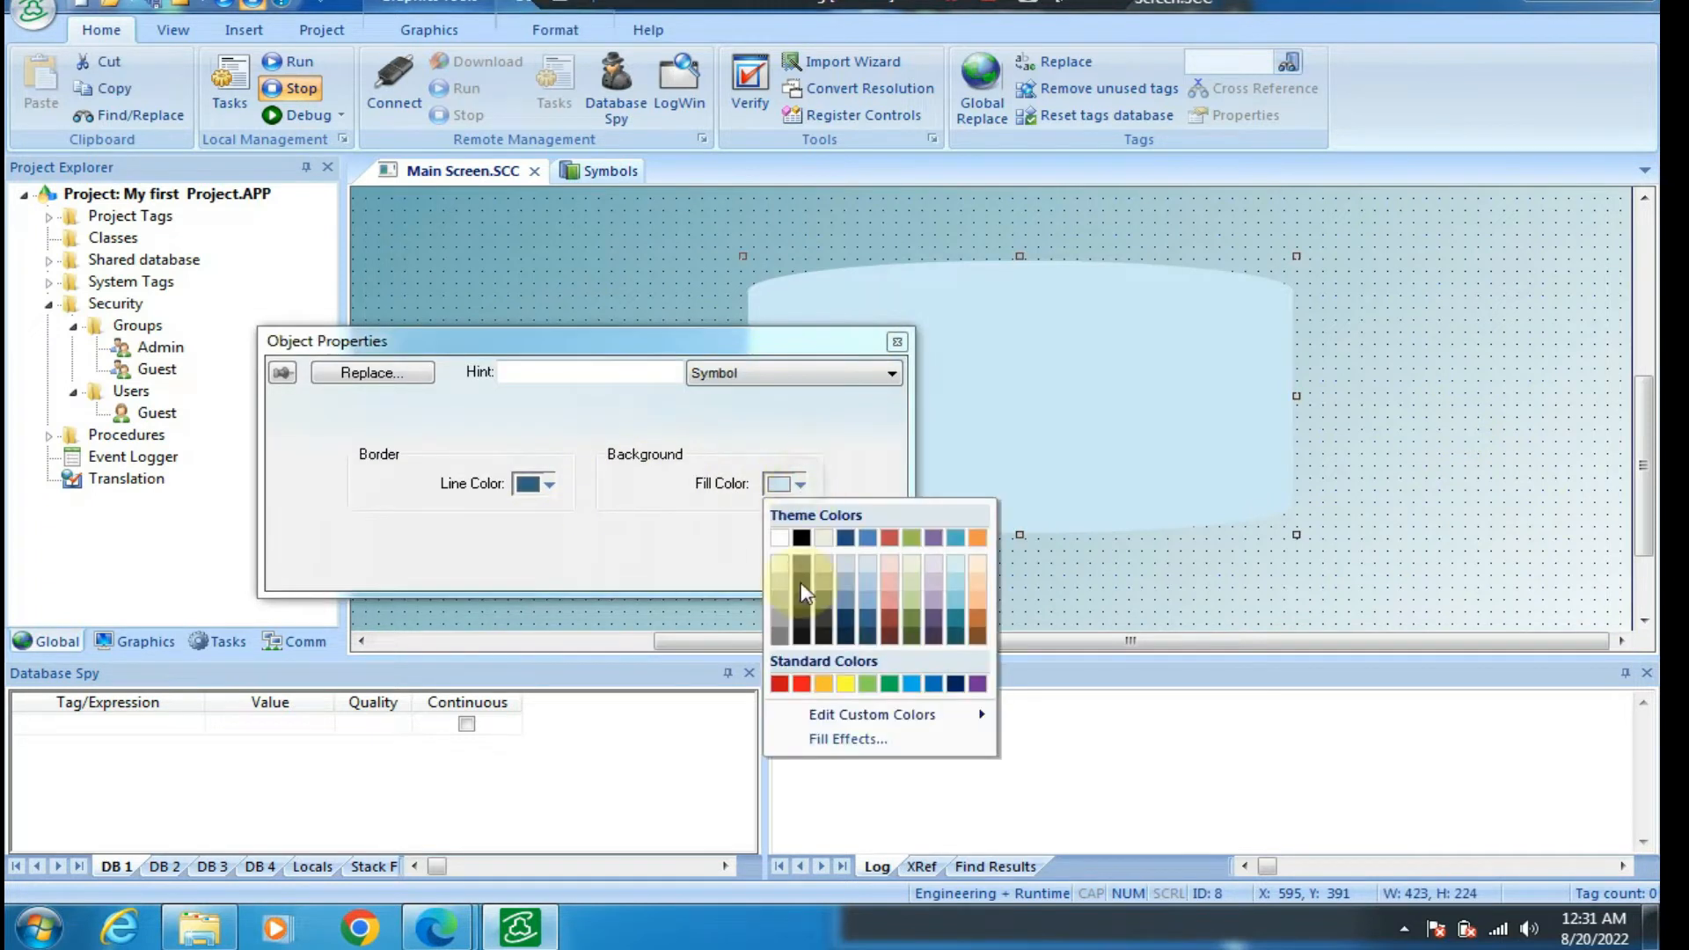
click(838, 739)
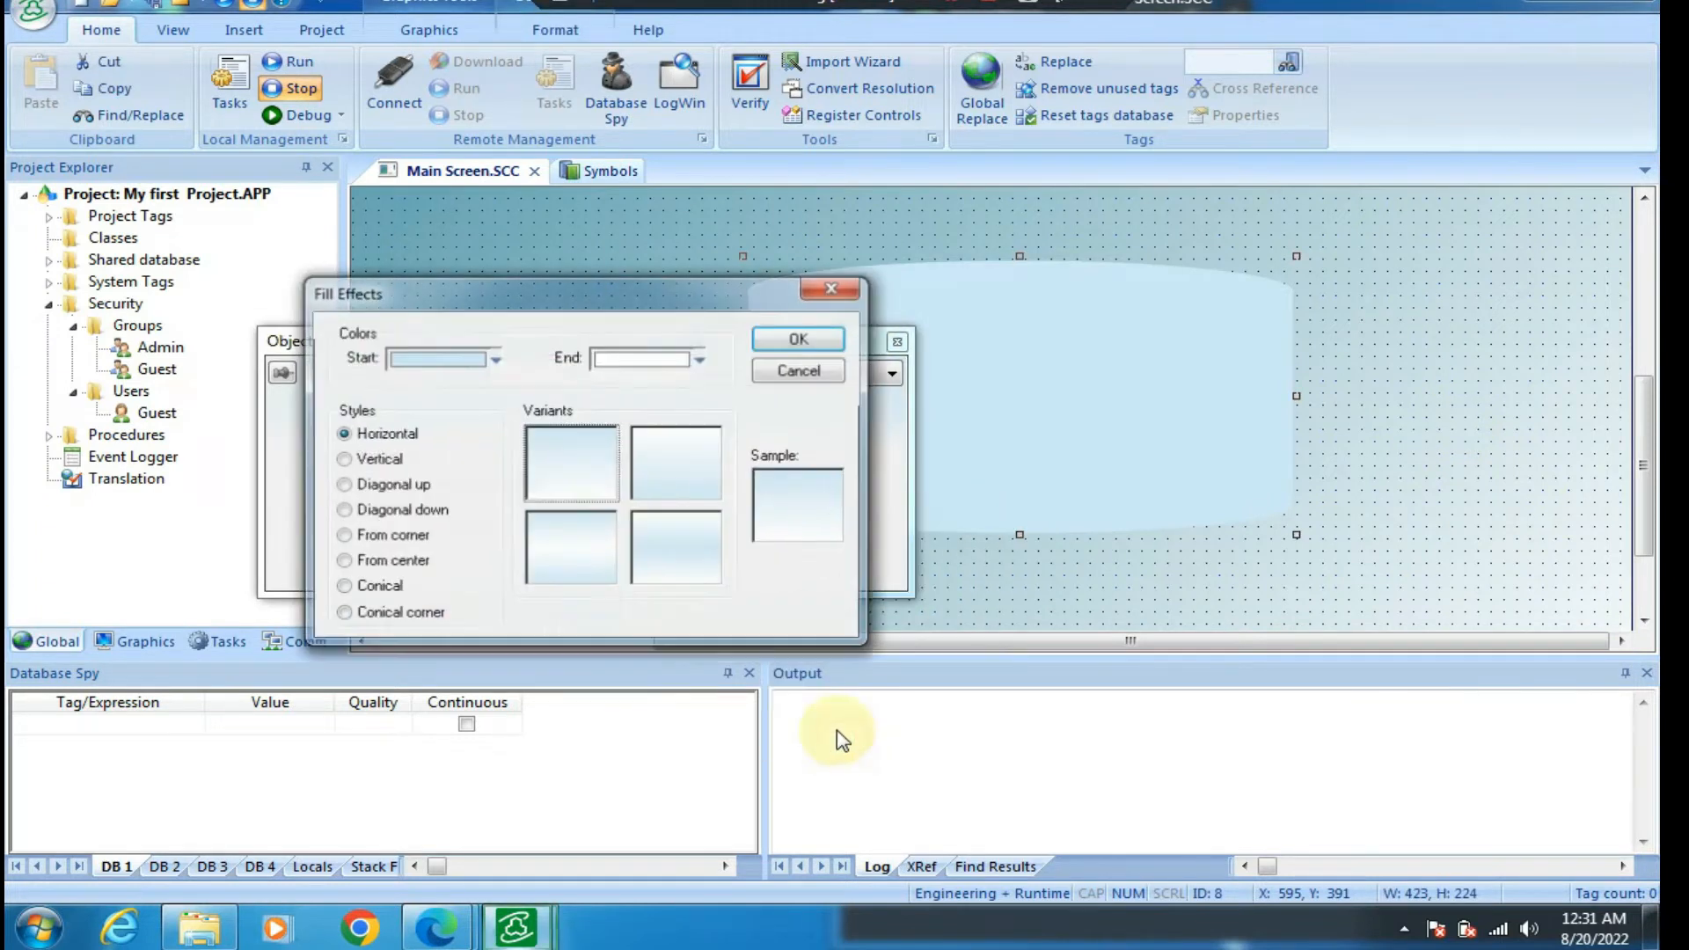
click(463, 365)
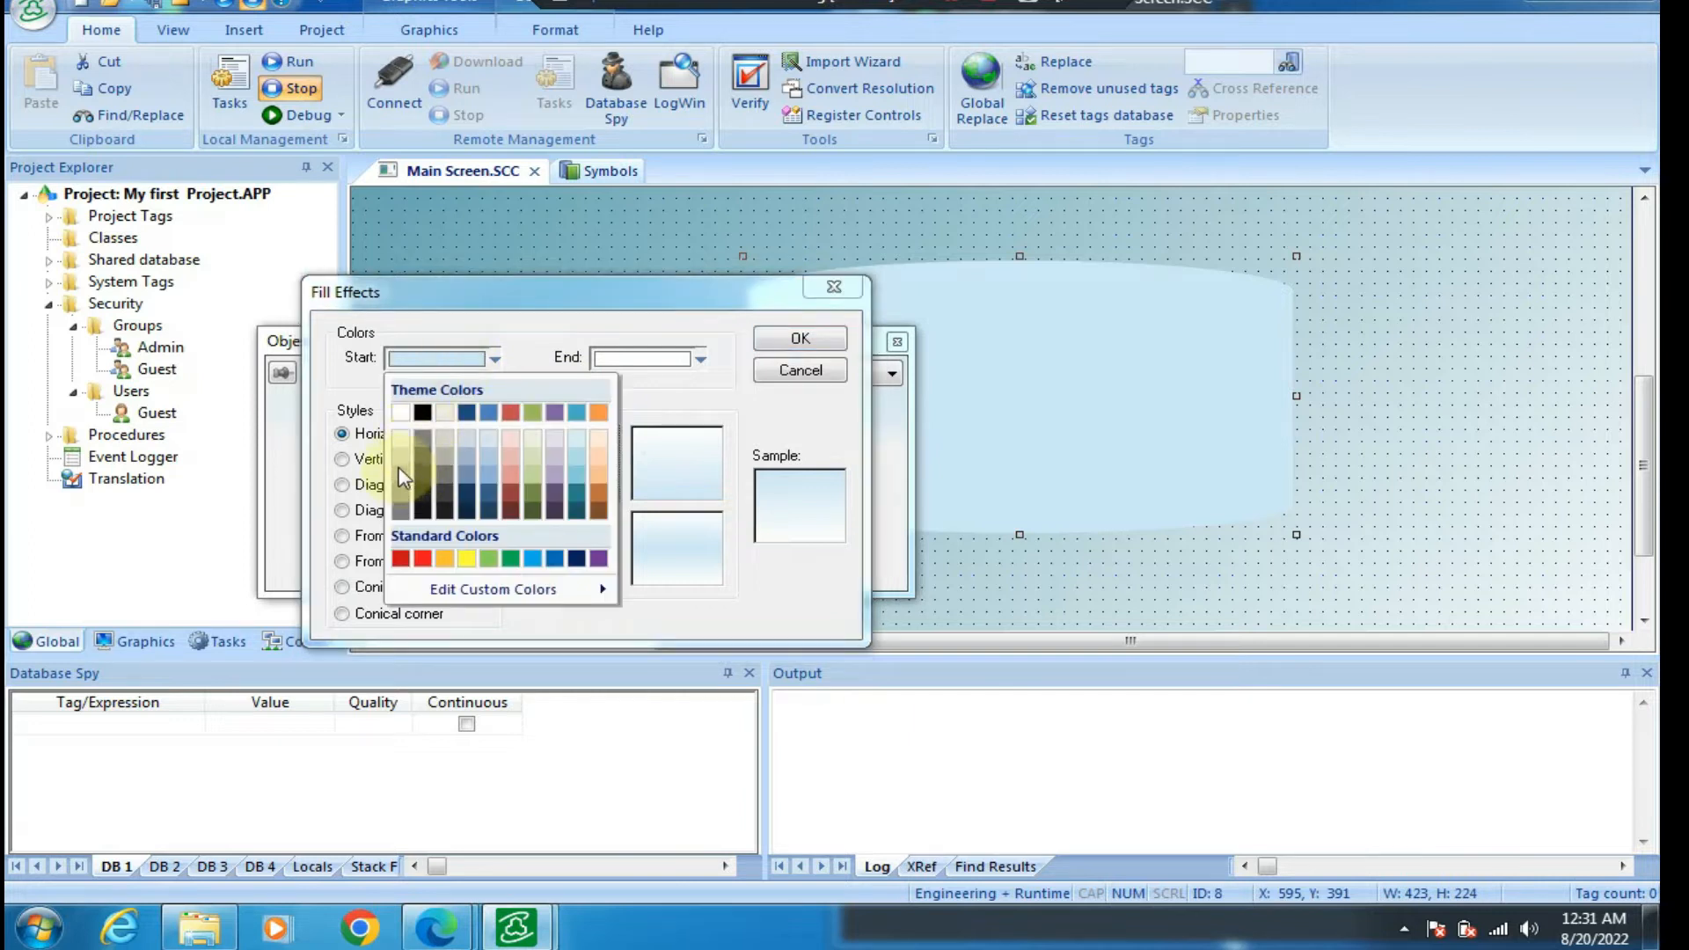
click(401, 511)
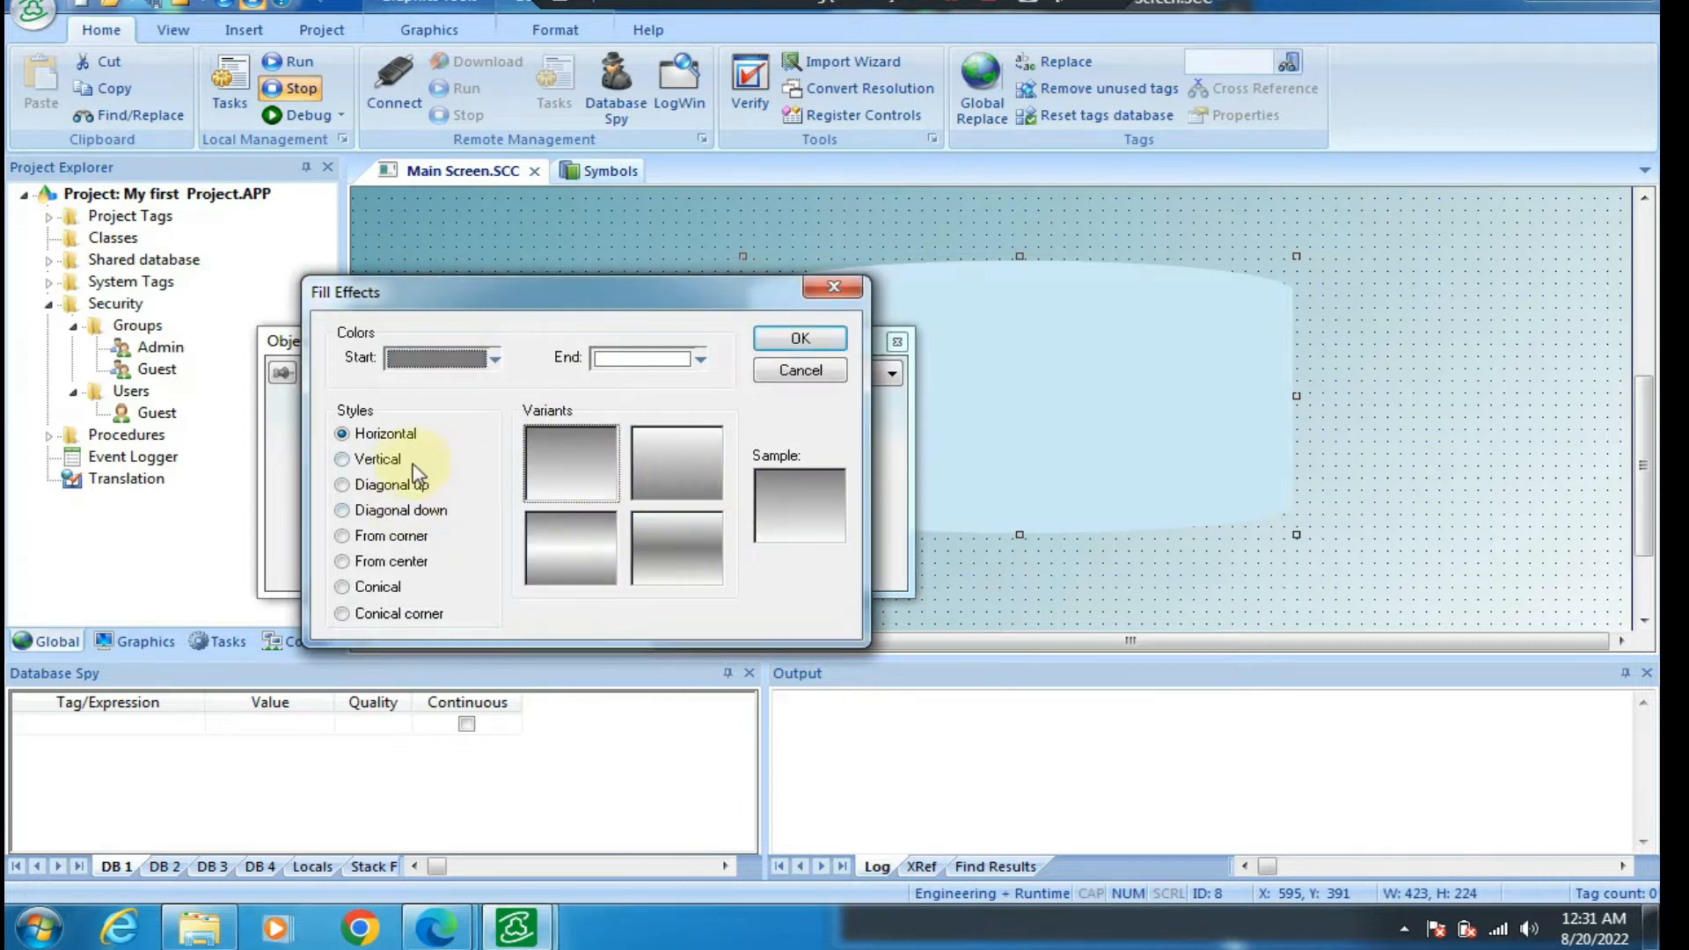
click(378, 459)
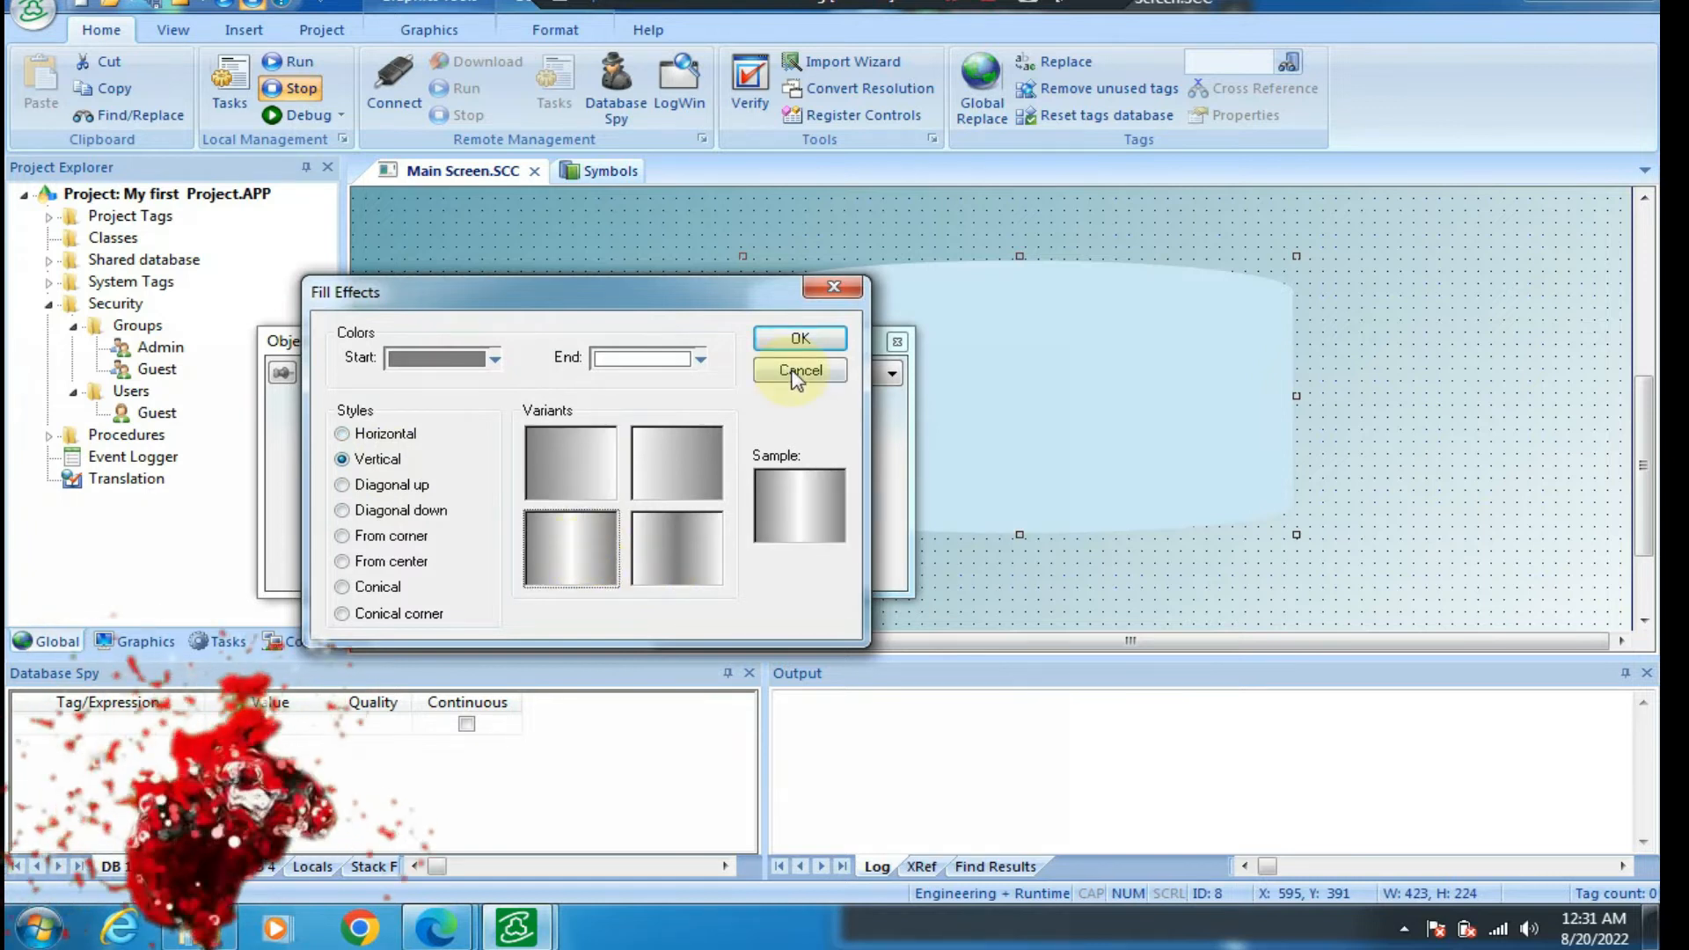
click(800, 341)
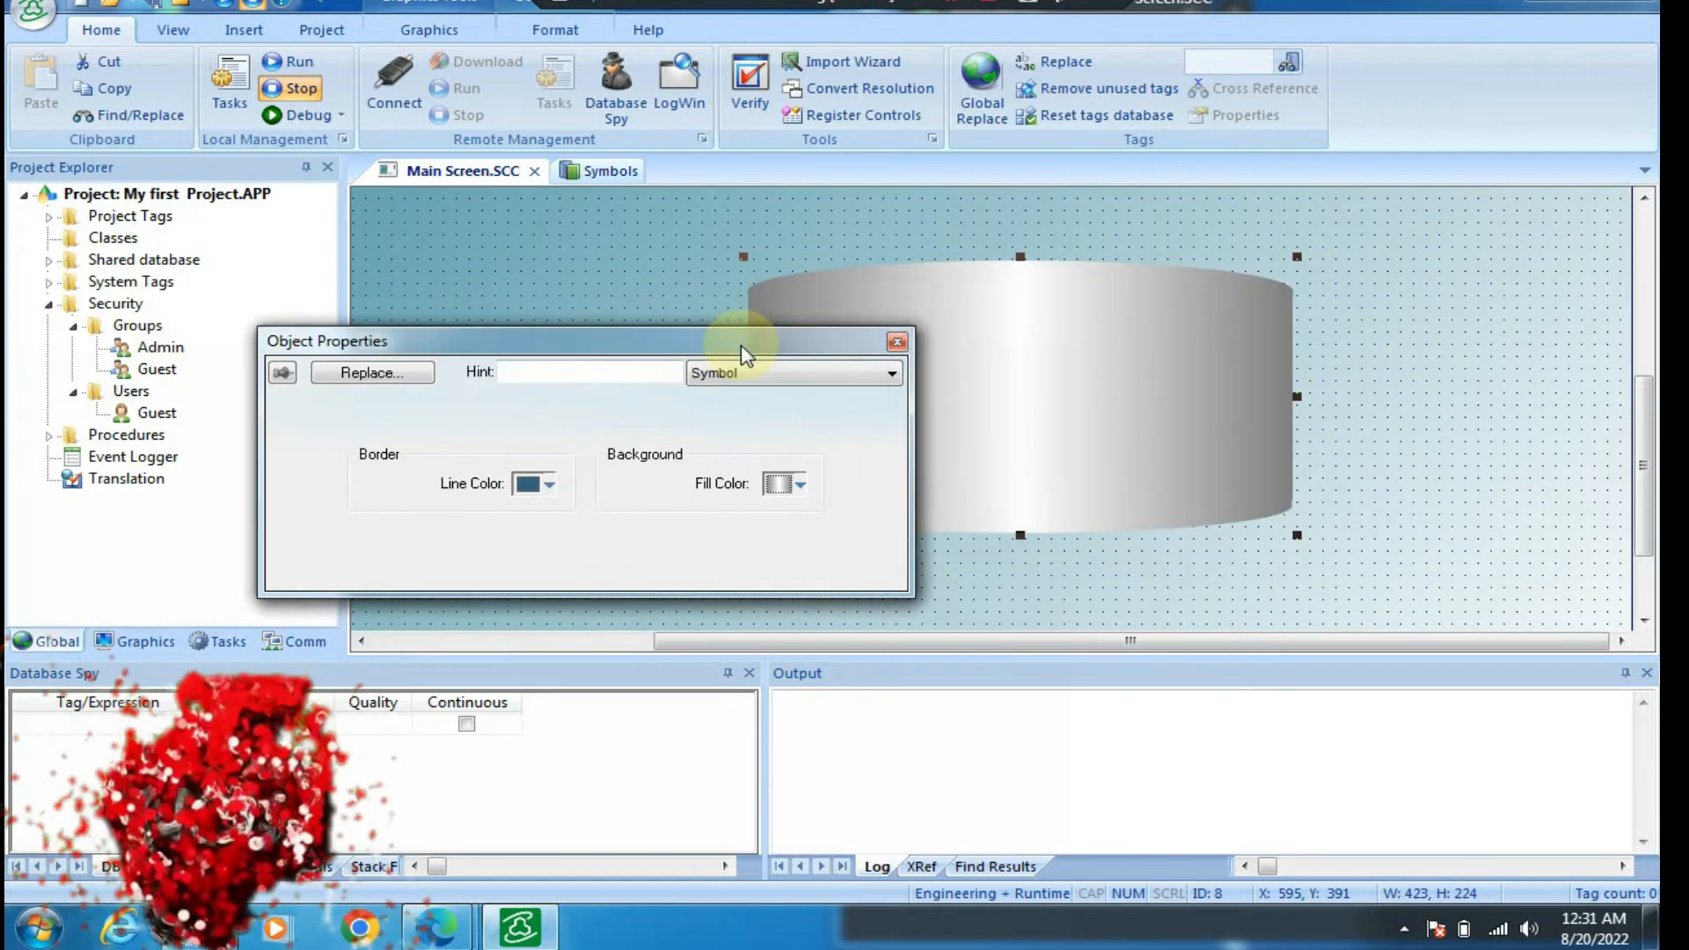
click(897, 341)
Insert the pipe01 symbol from the Pipes library folder on the Main Screen, directly beneath the pipe elbow's outlet
drag(1644, 425, 1656, 386)
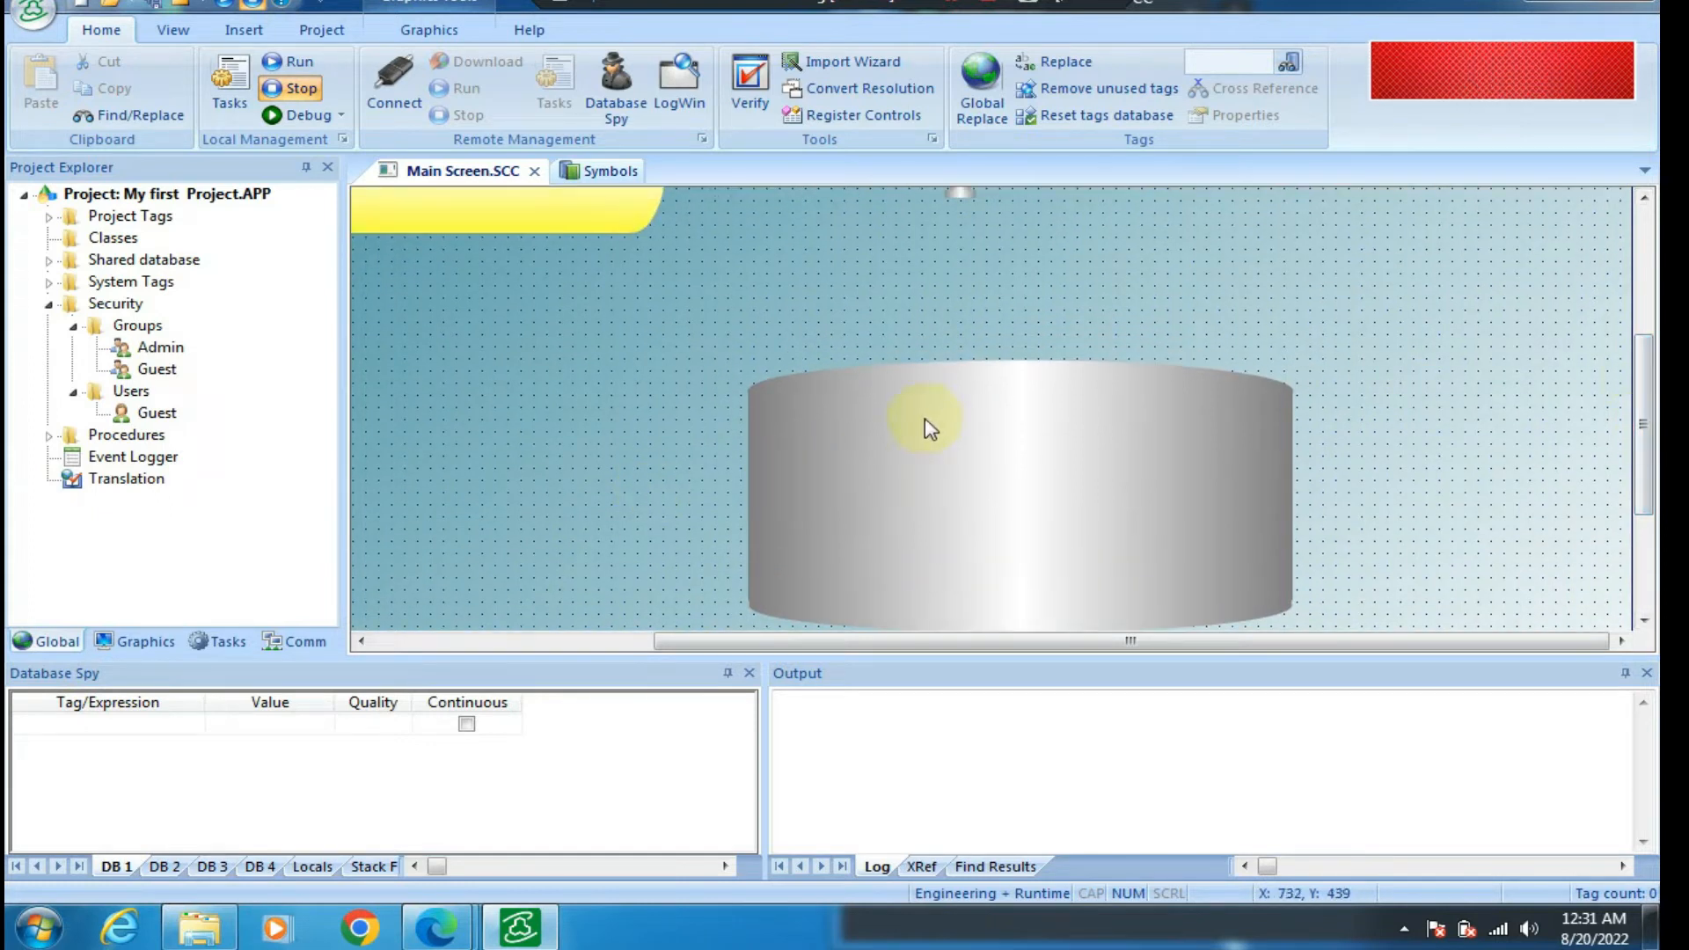
drag(1645, 366, 1651, 333)
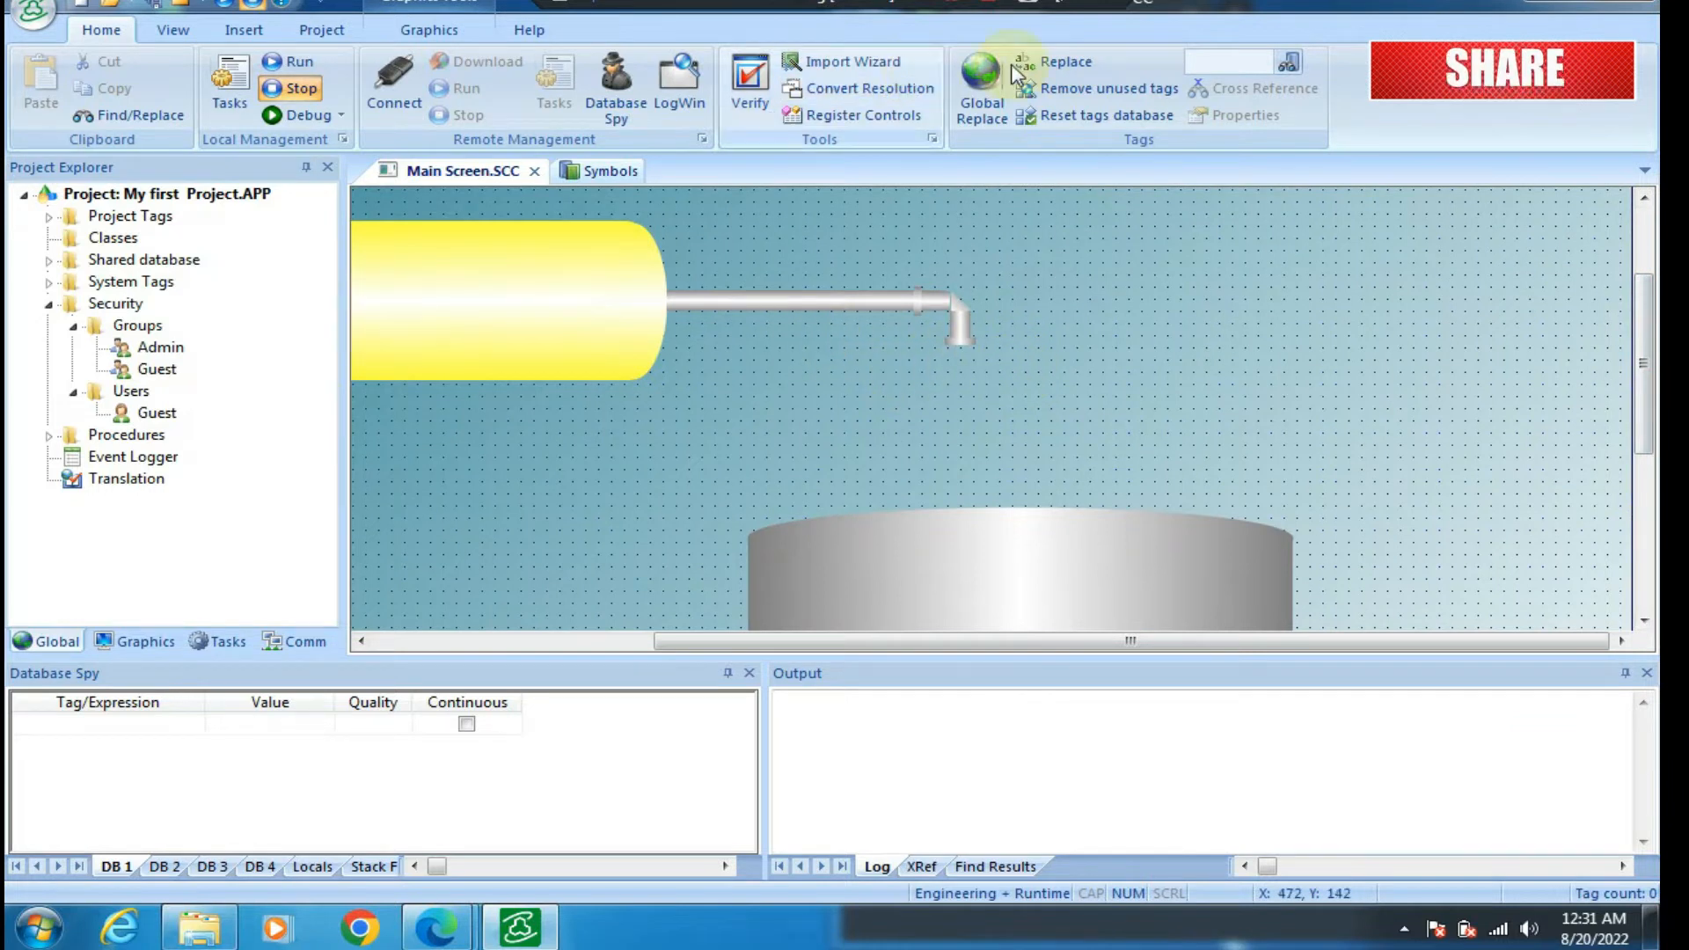
click(146, 643)
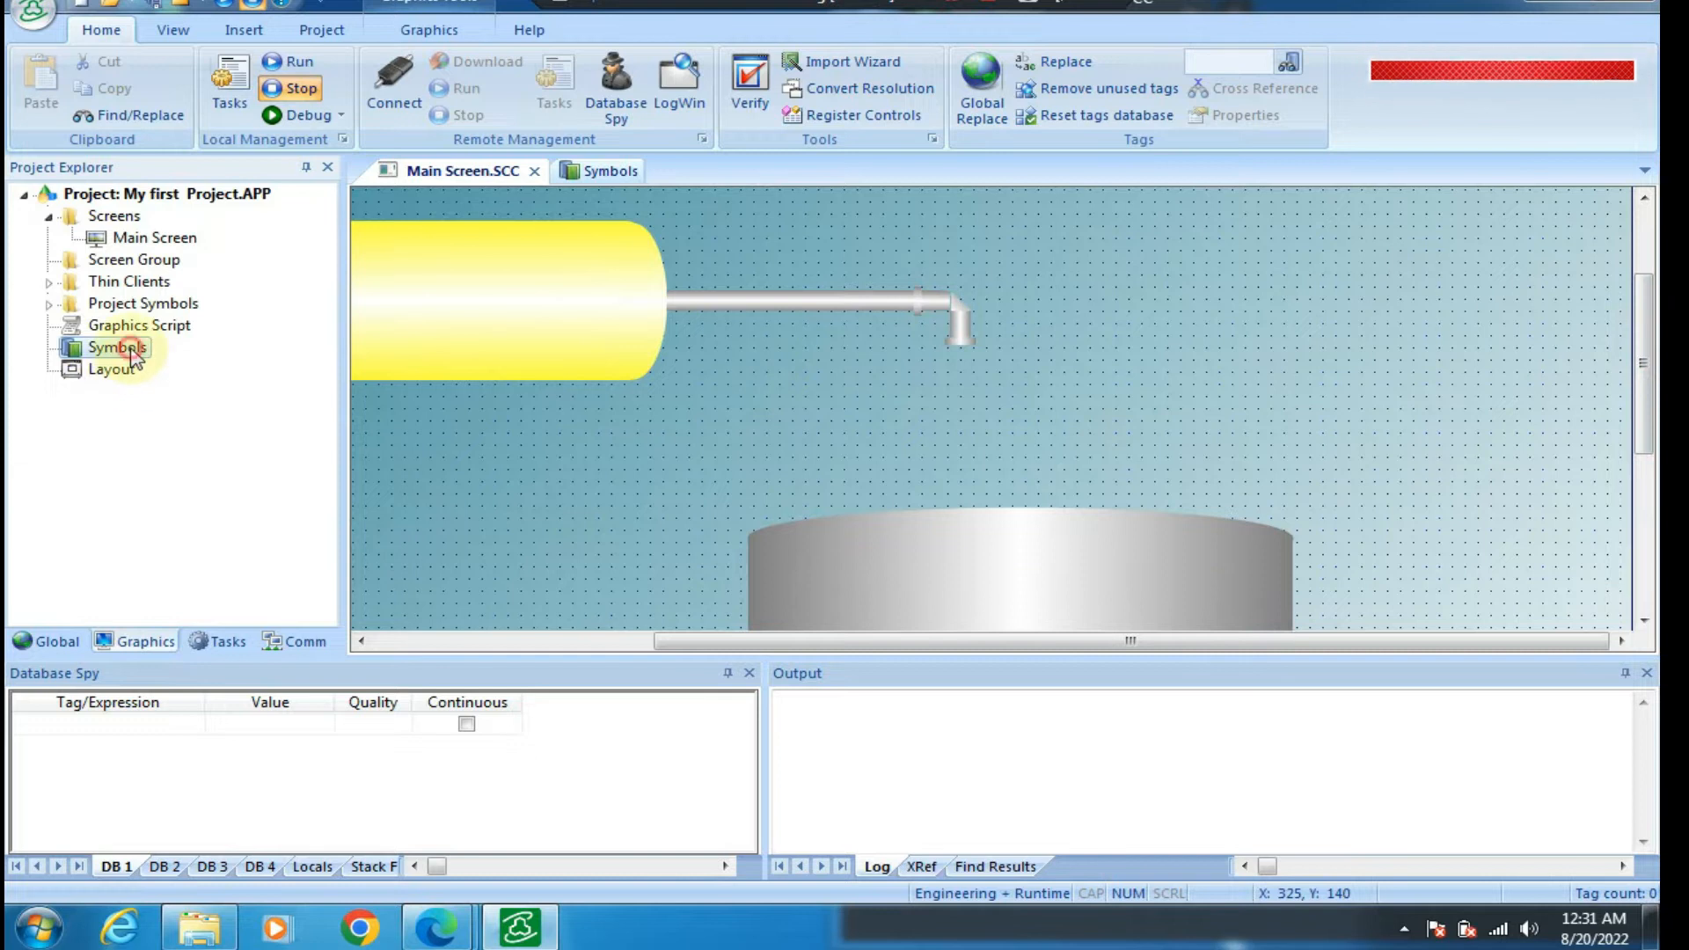
double_click(117, 348)
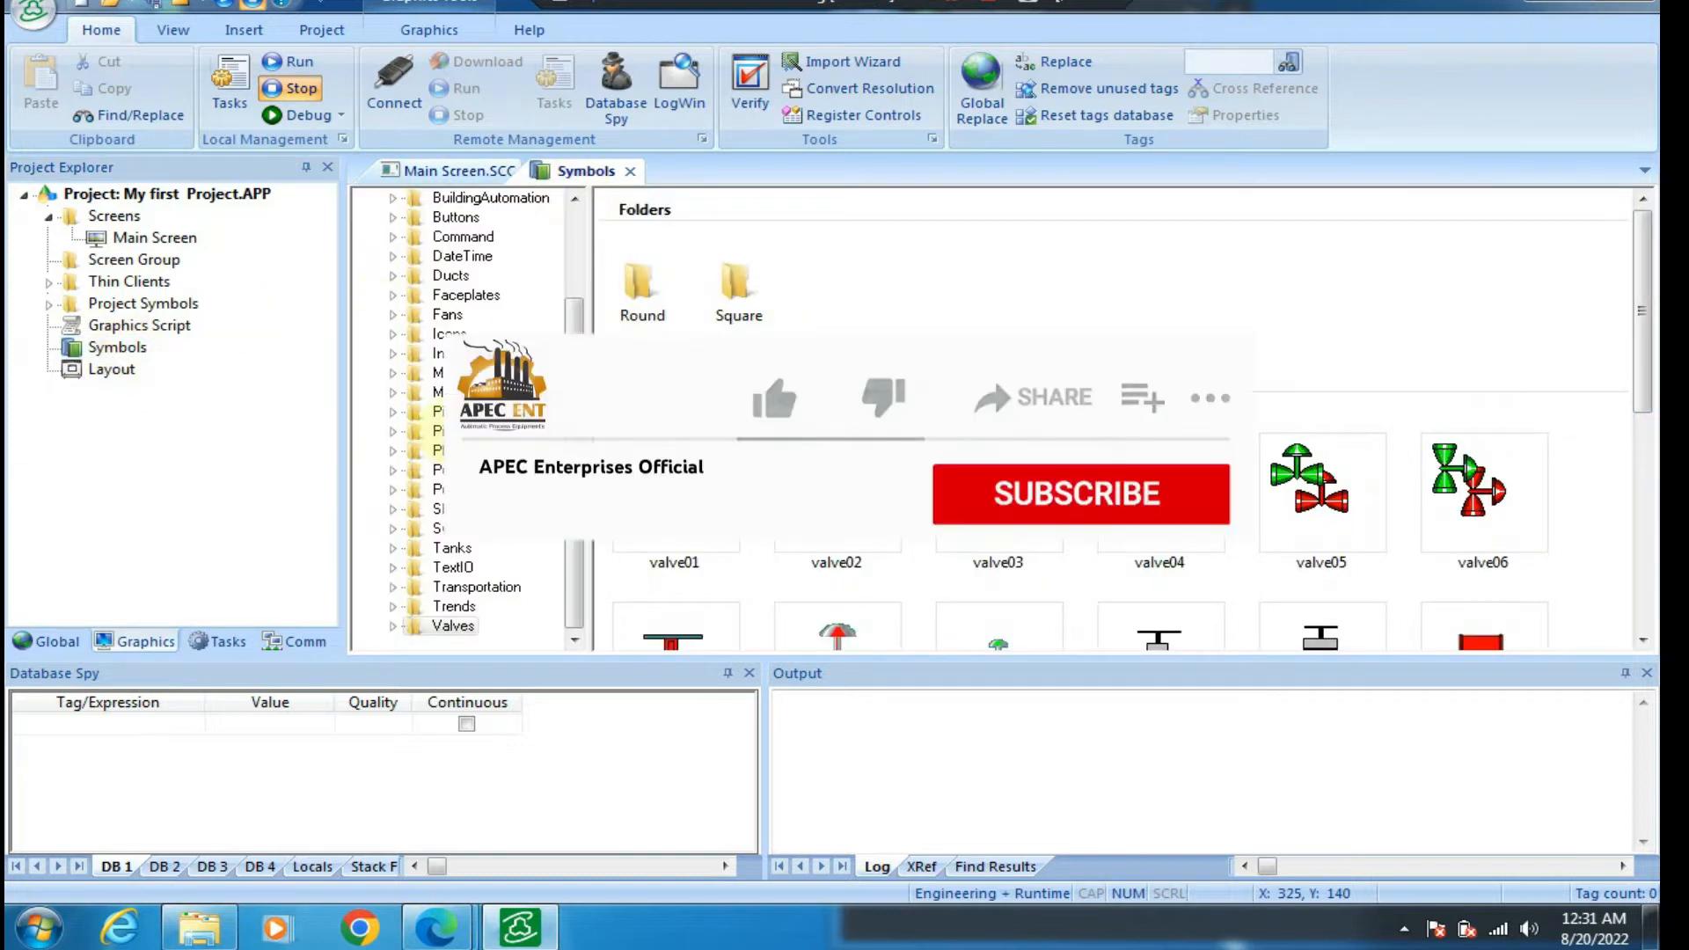
click(484, 428)
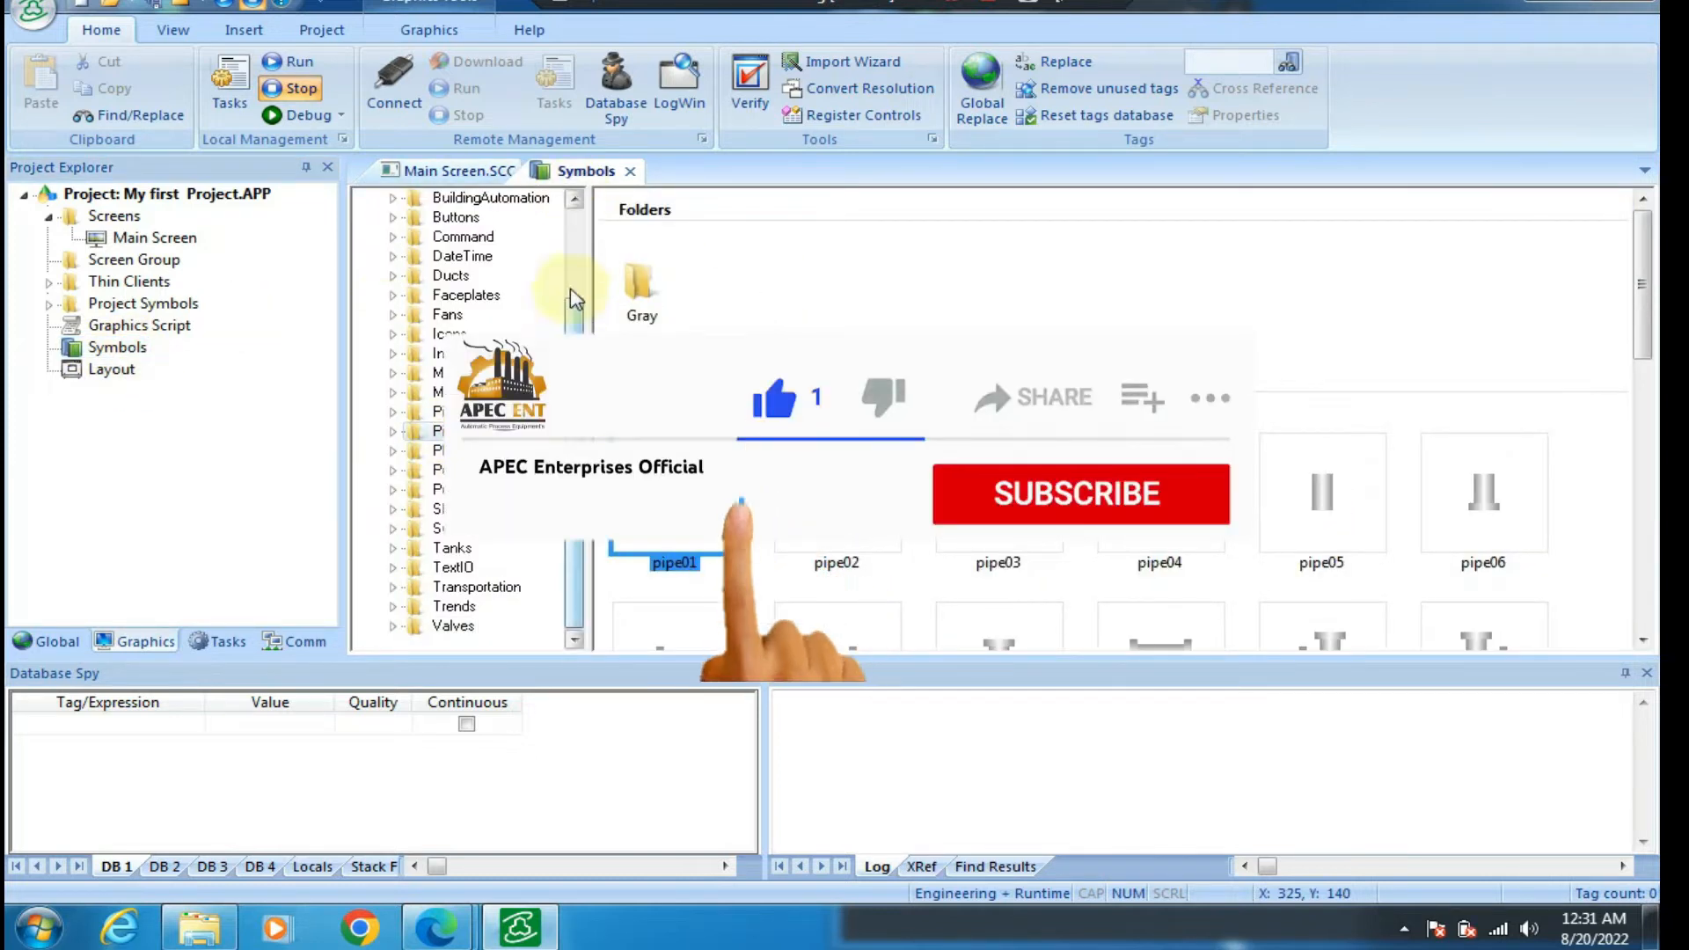
click(475, 172)
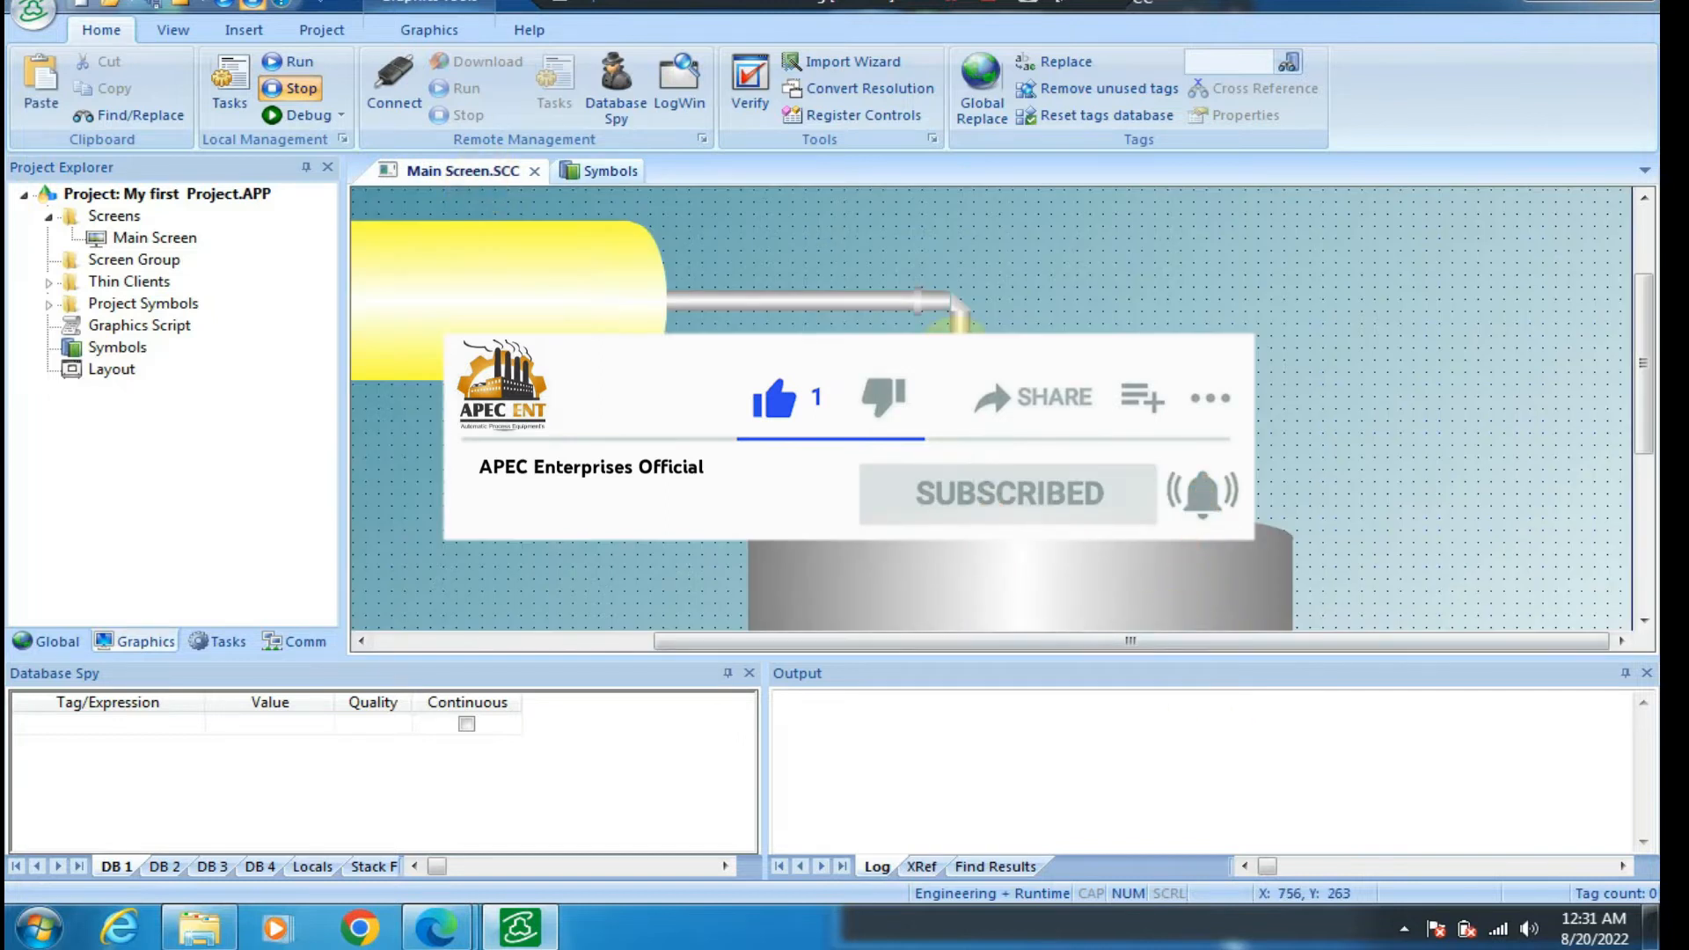
click(963, 402)
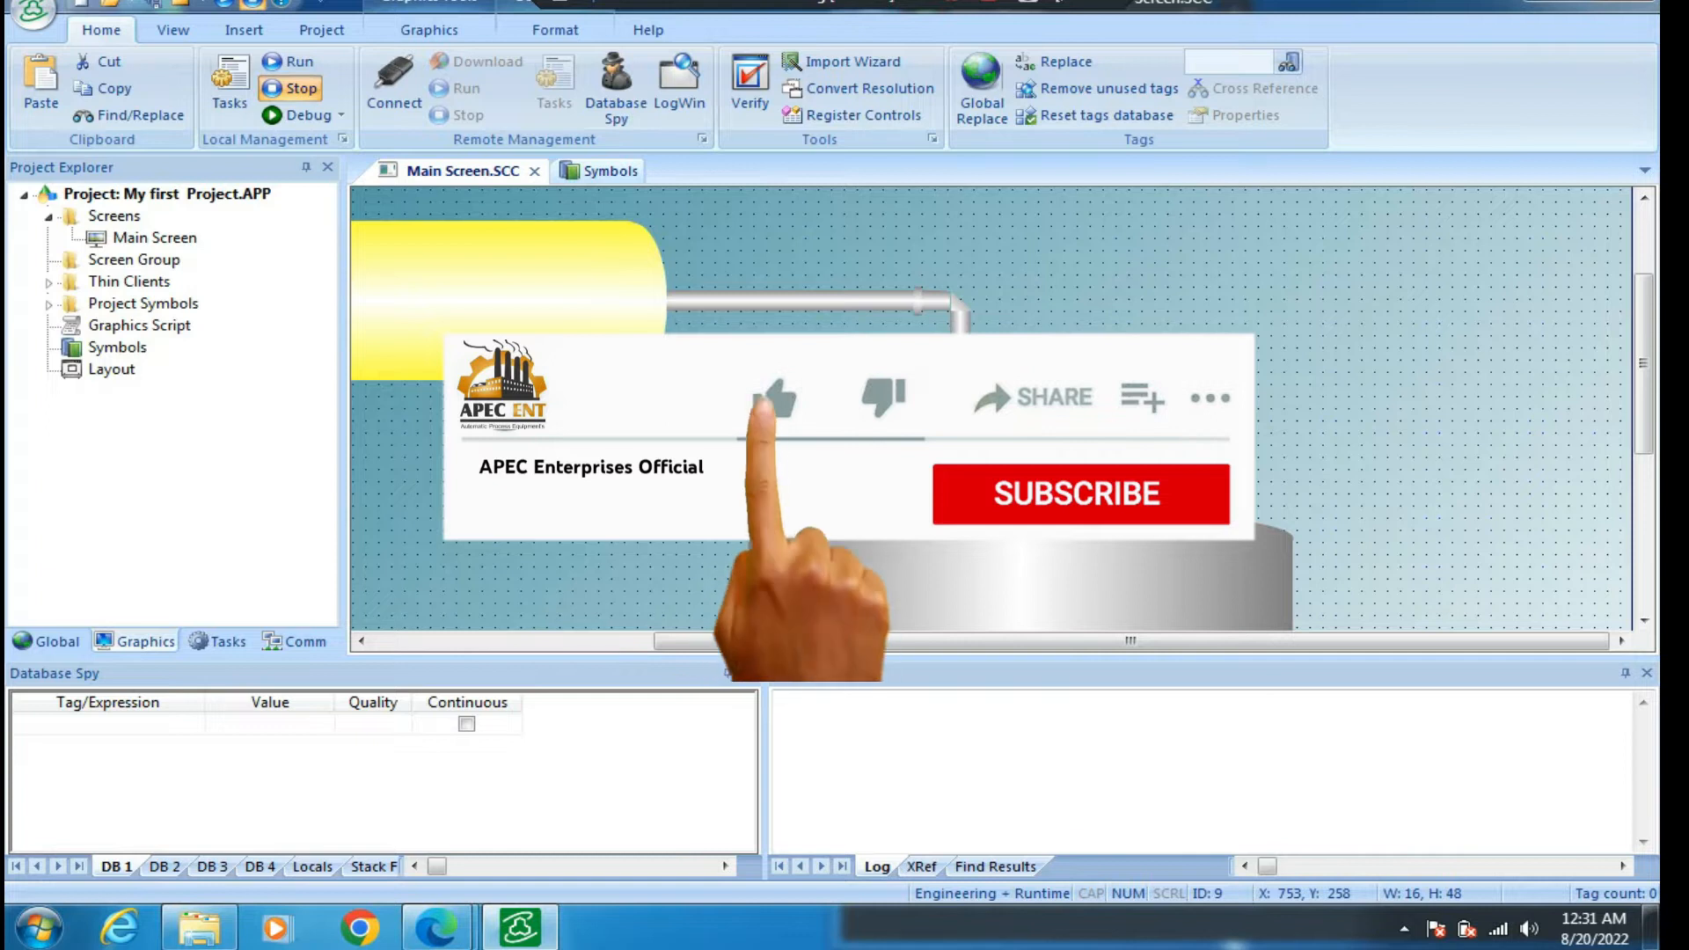
Stretch the new vertical pipe down to the top of the gray tank, to a height of 134
right_click(961, 540)
click(1037, 694)
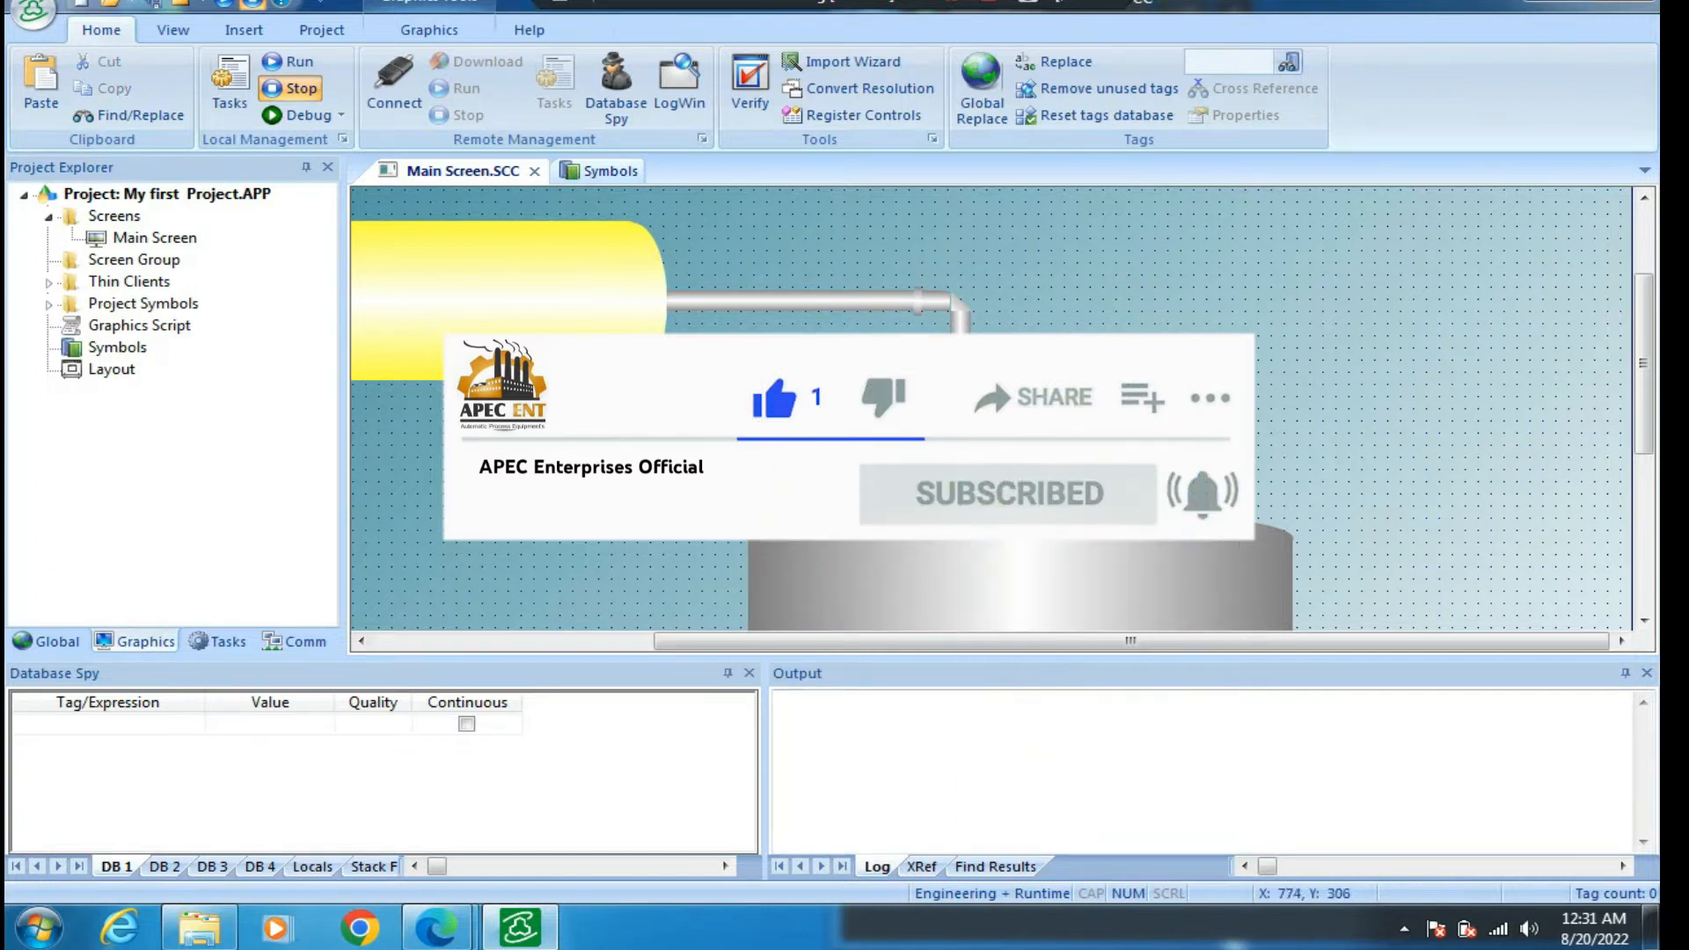
click(961, 384)
drag(963, 405, 969, 462)
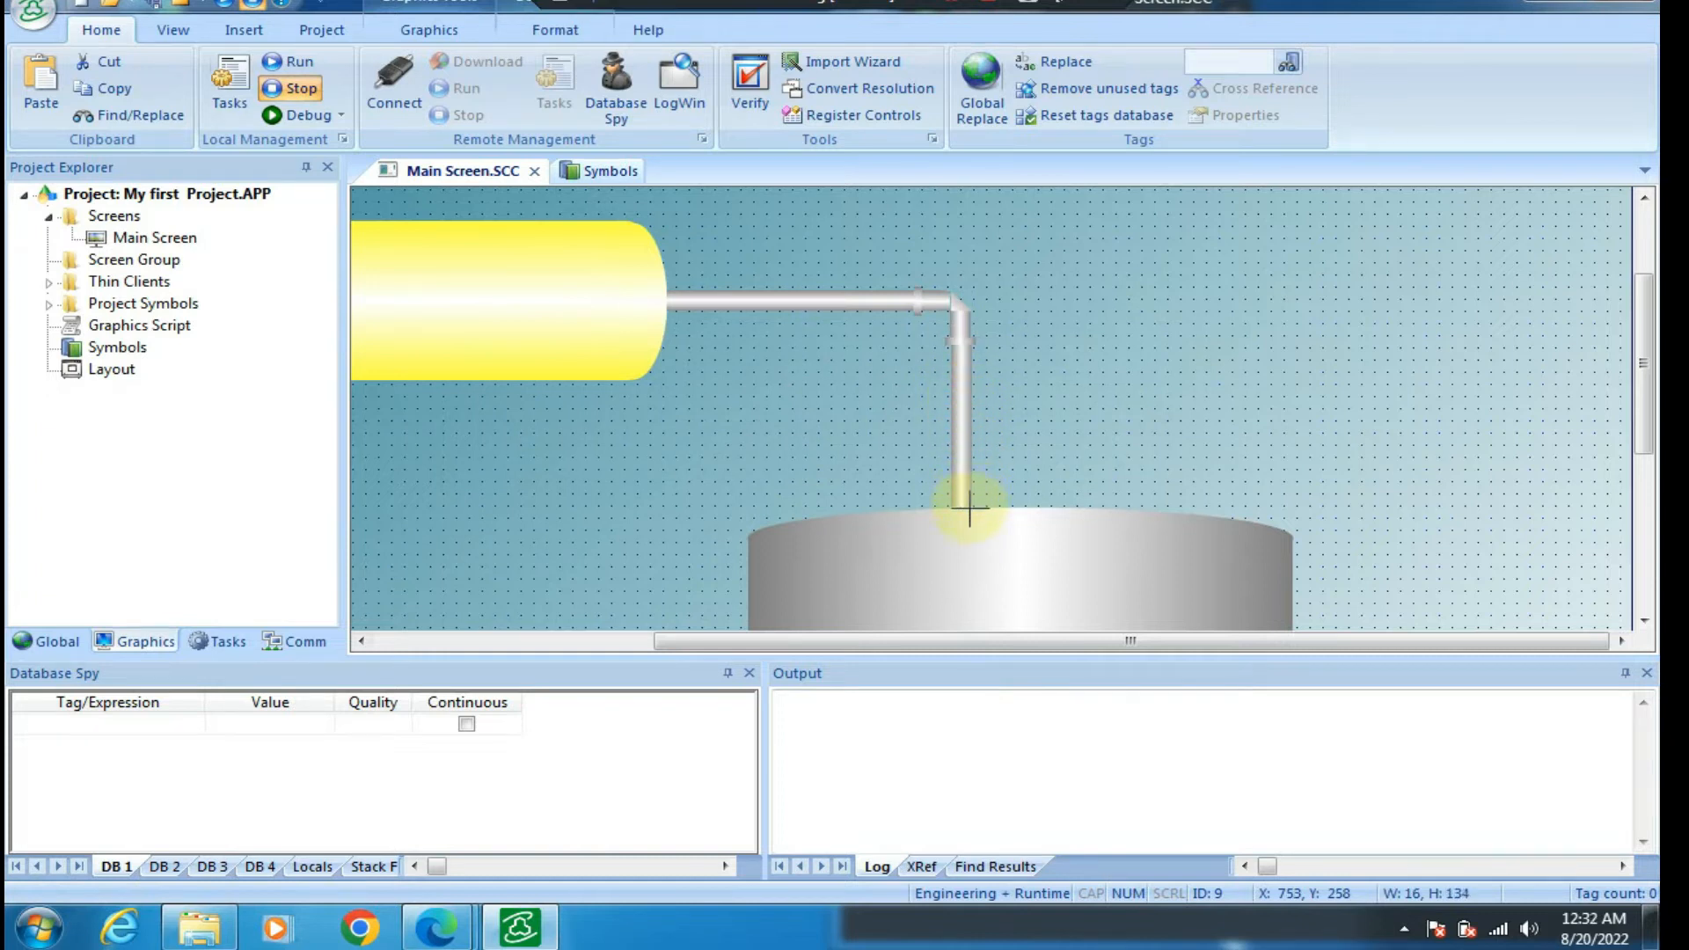
click(1091, 425)
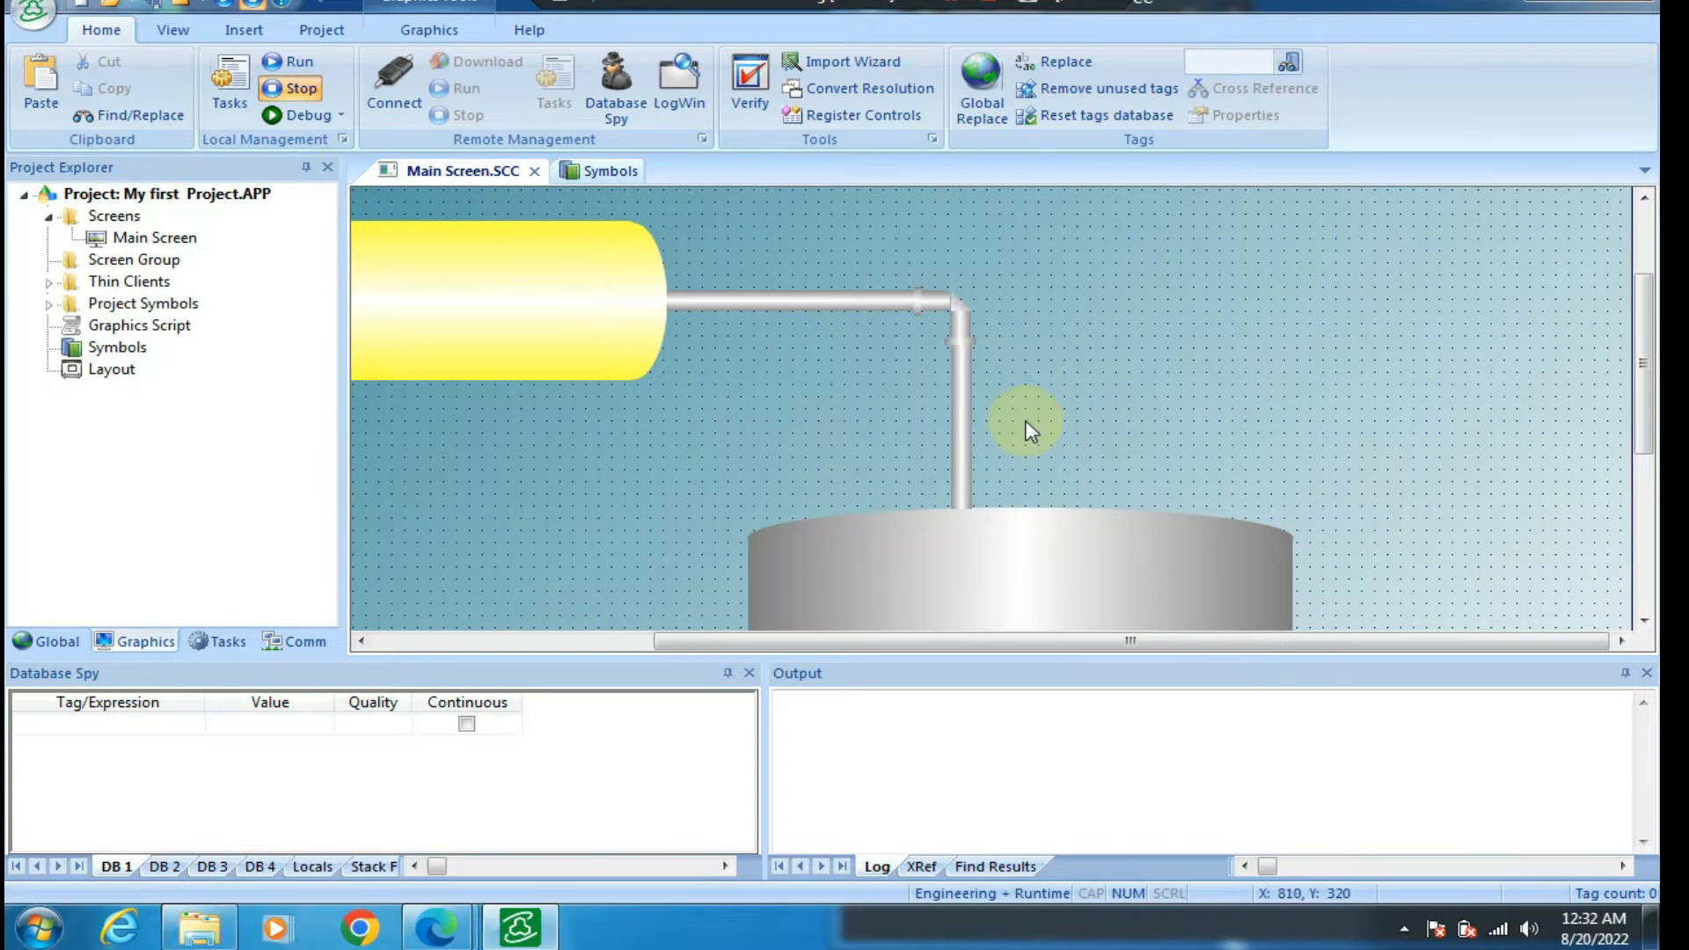
Insert the valve08 symbol from the Valves library folder onto the horizontal pipe between the yellow tank and the elbow
mouse_move(1643, 298)
mouse_down()
mouse_move(1645, 426)
mouse_move(1630, 315)
mouse_up()
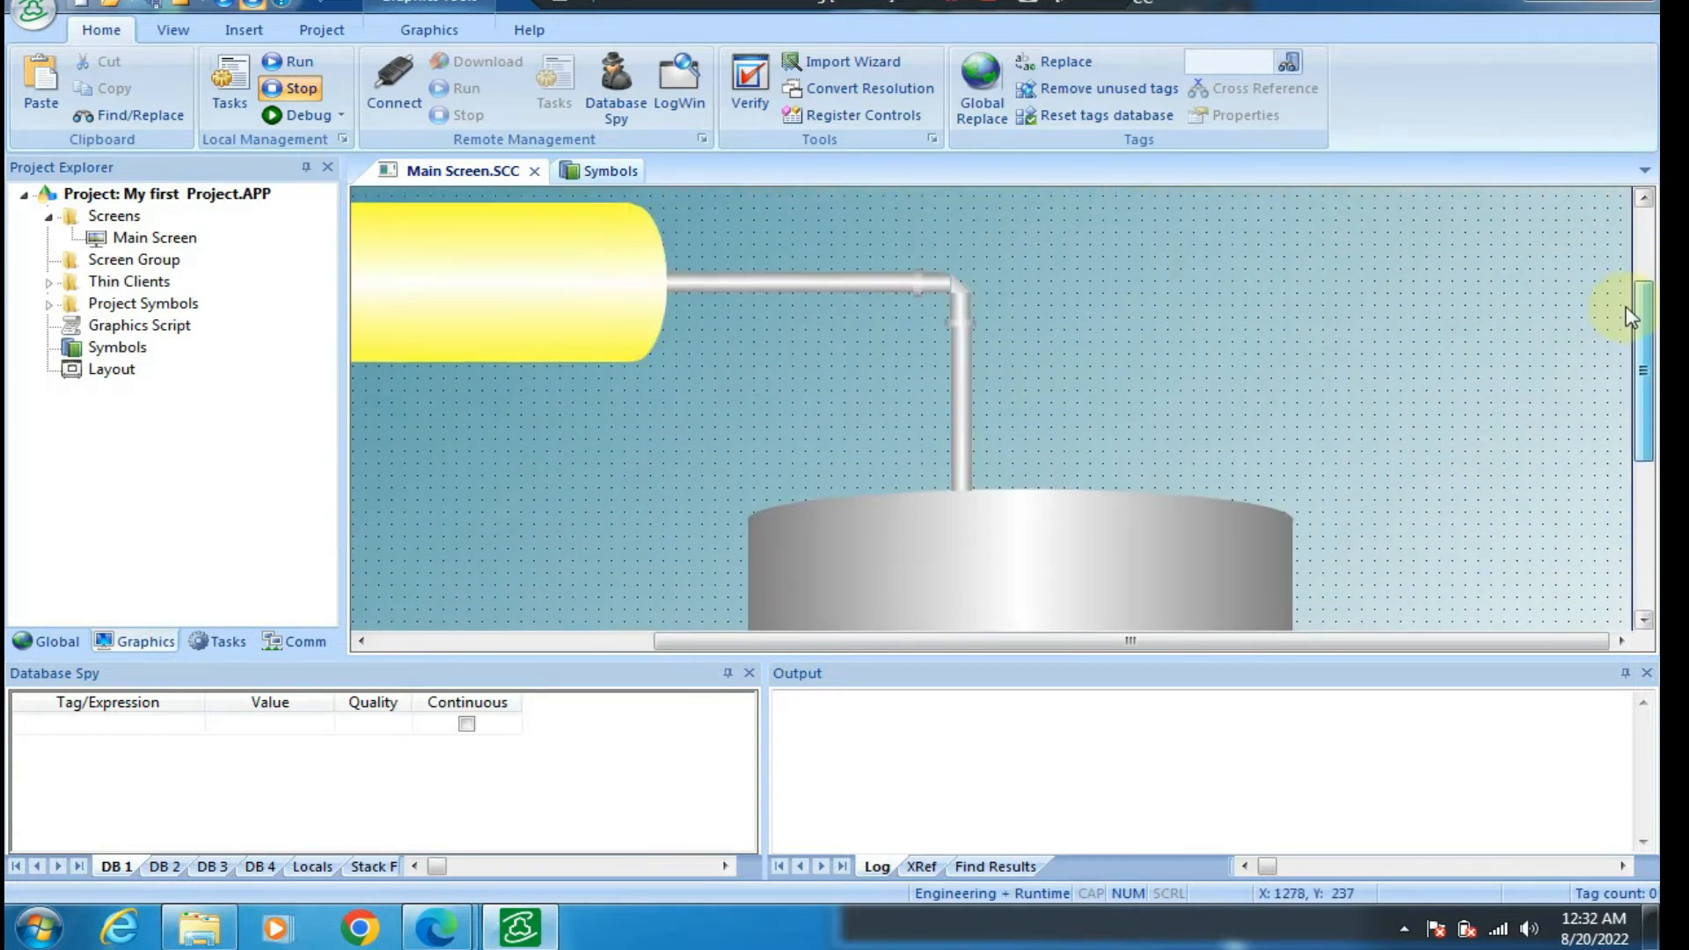
drag(927, 644, 788, 647)
drag(1647, 418, 1638, 347)
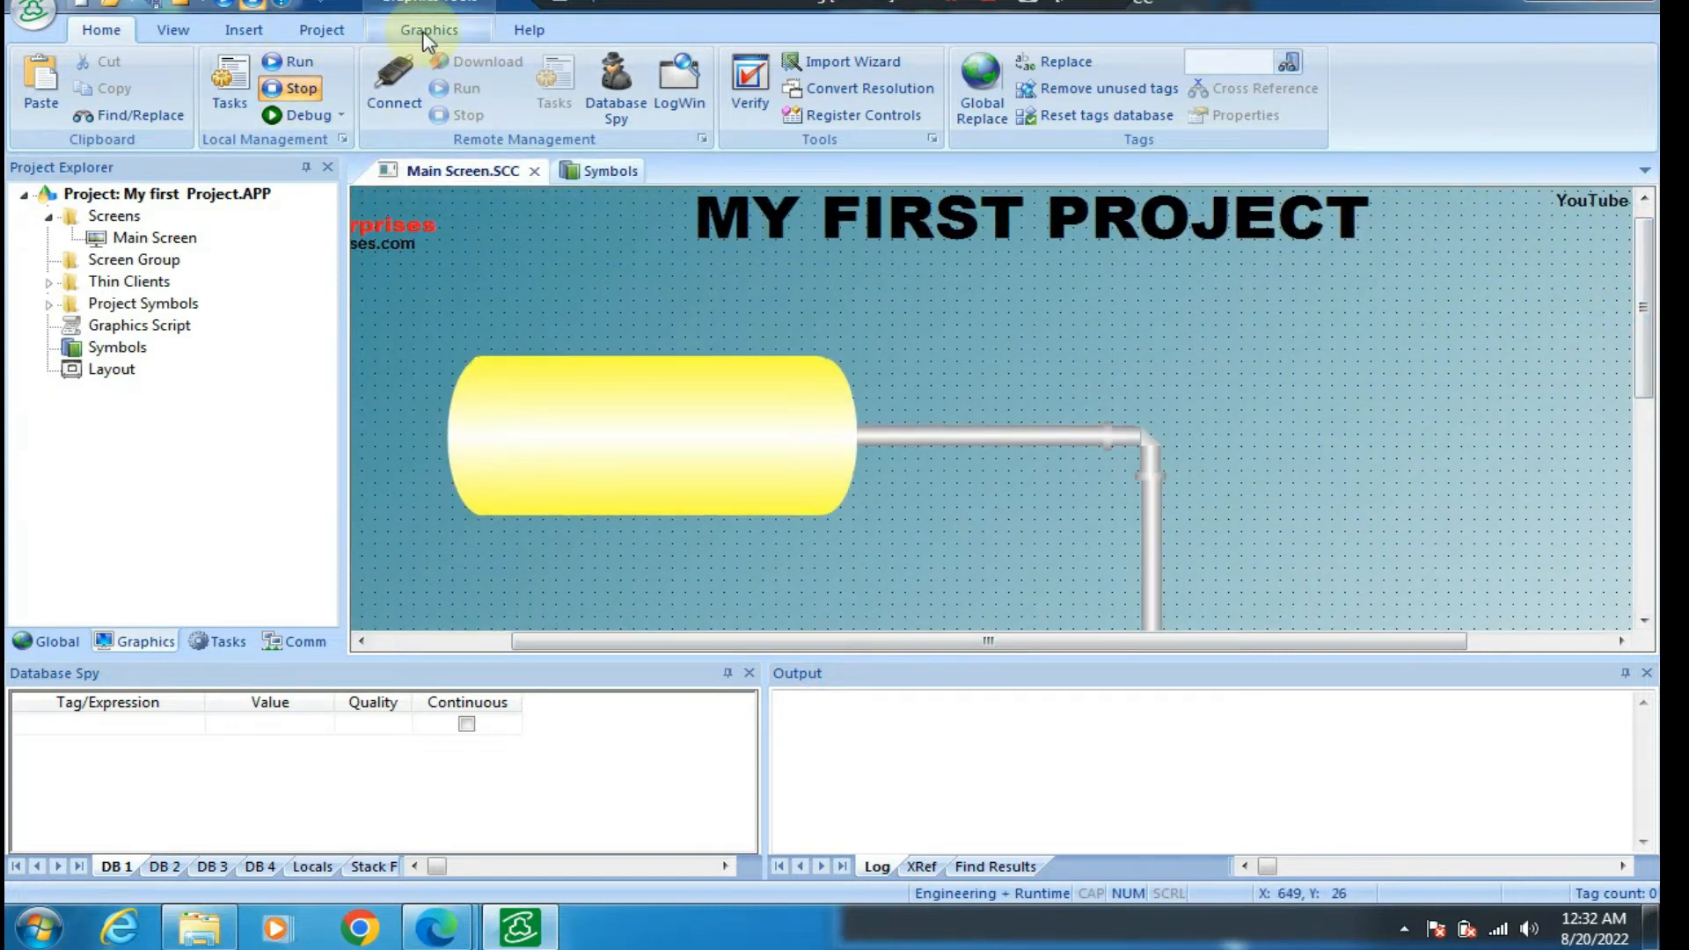
click(600, 172)
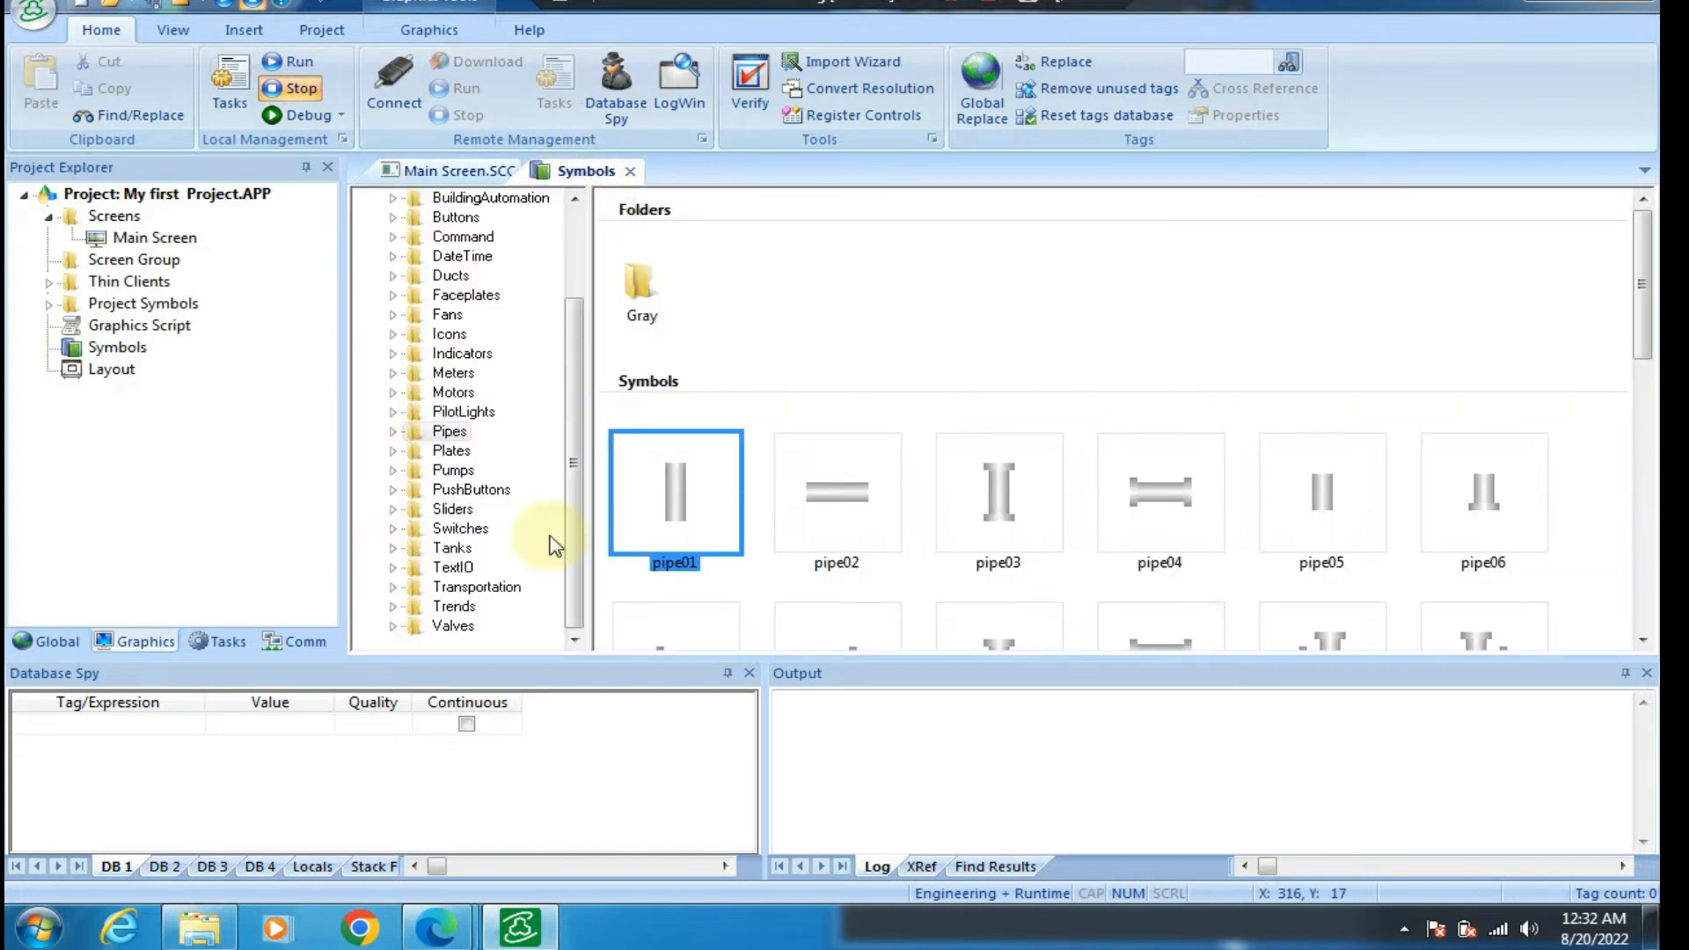
click(455, 625)
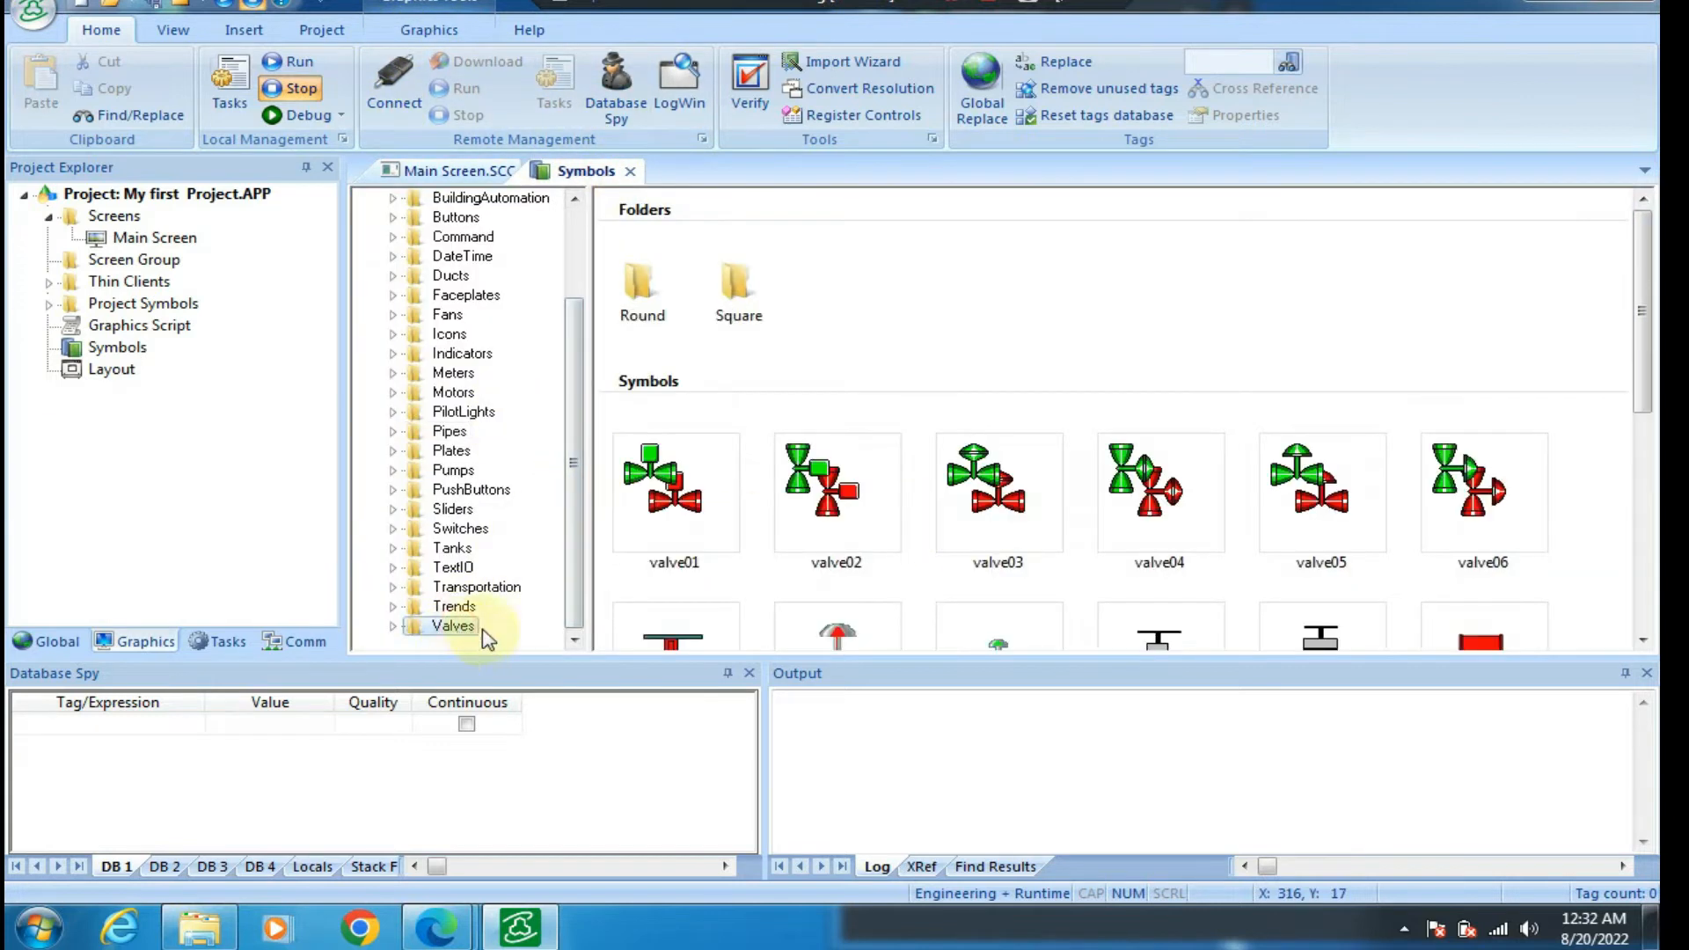
drag(1642, 378, 1647, 463)
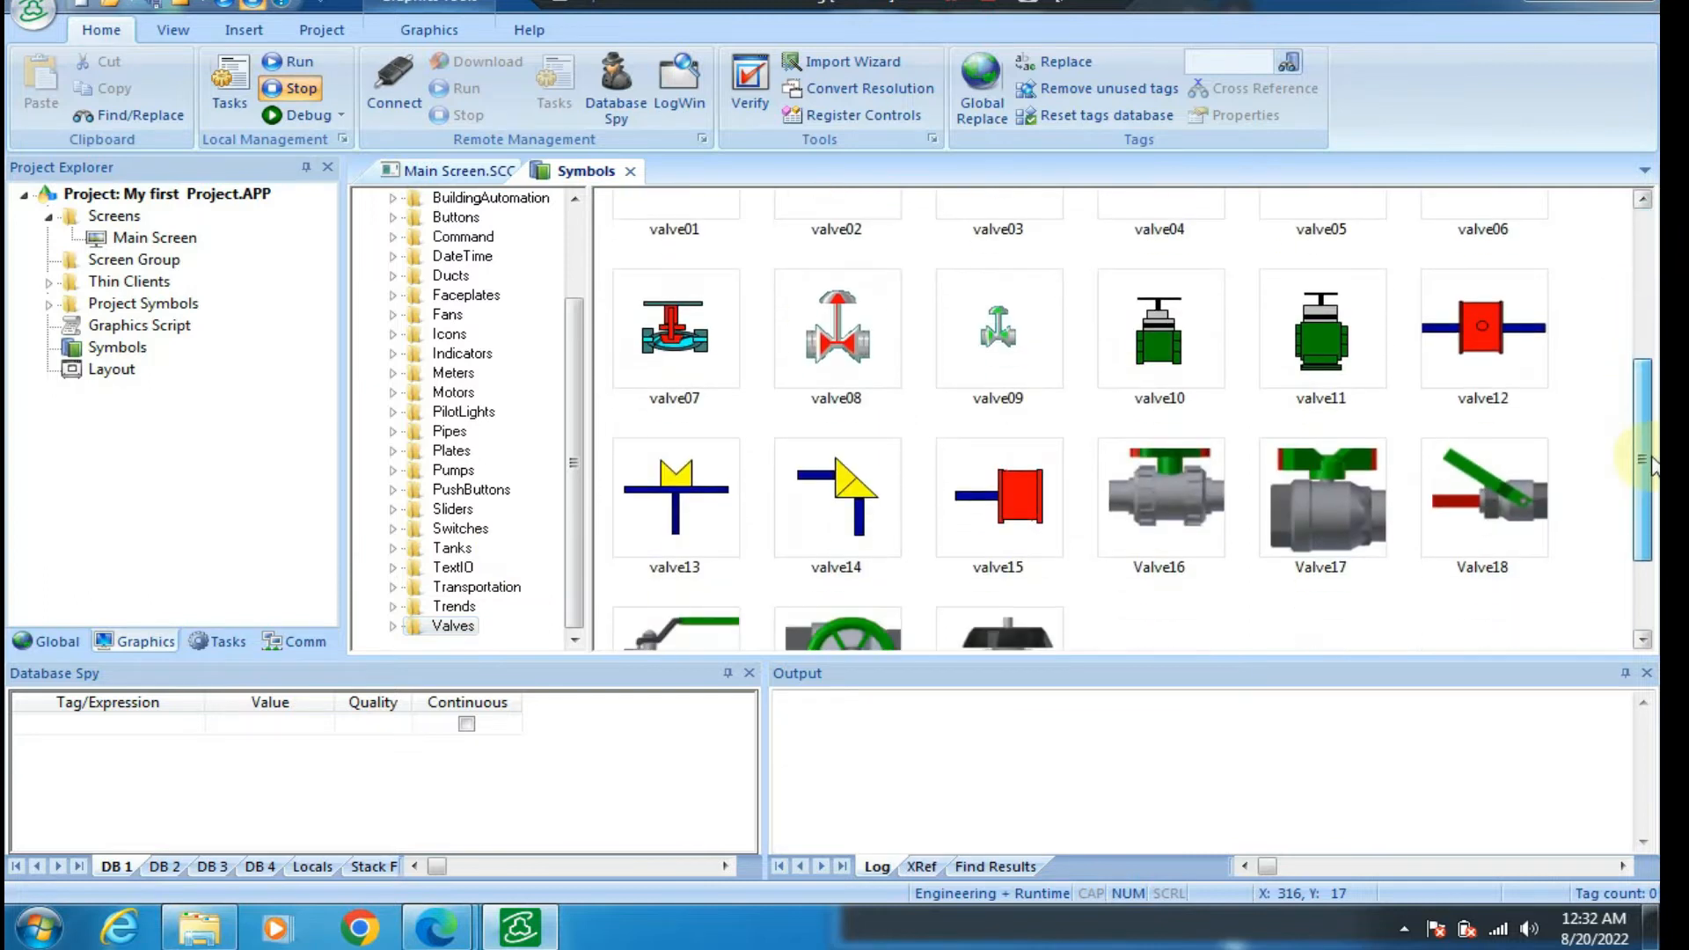
click(837, 352)
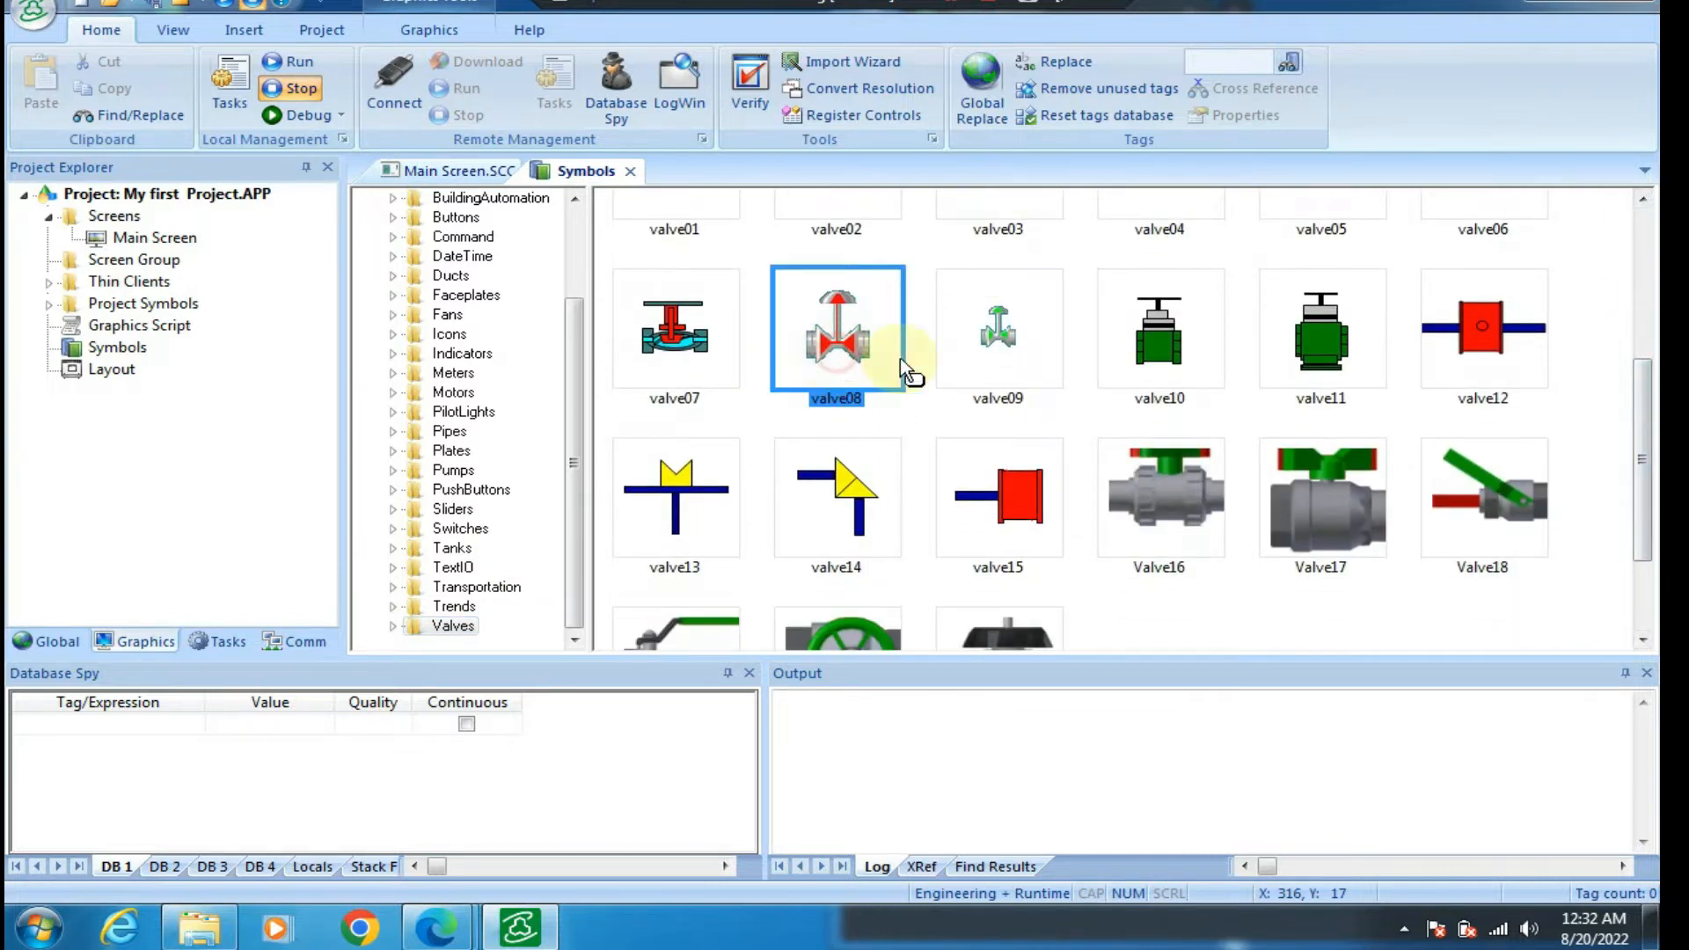
click(459, 173)
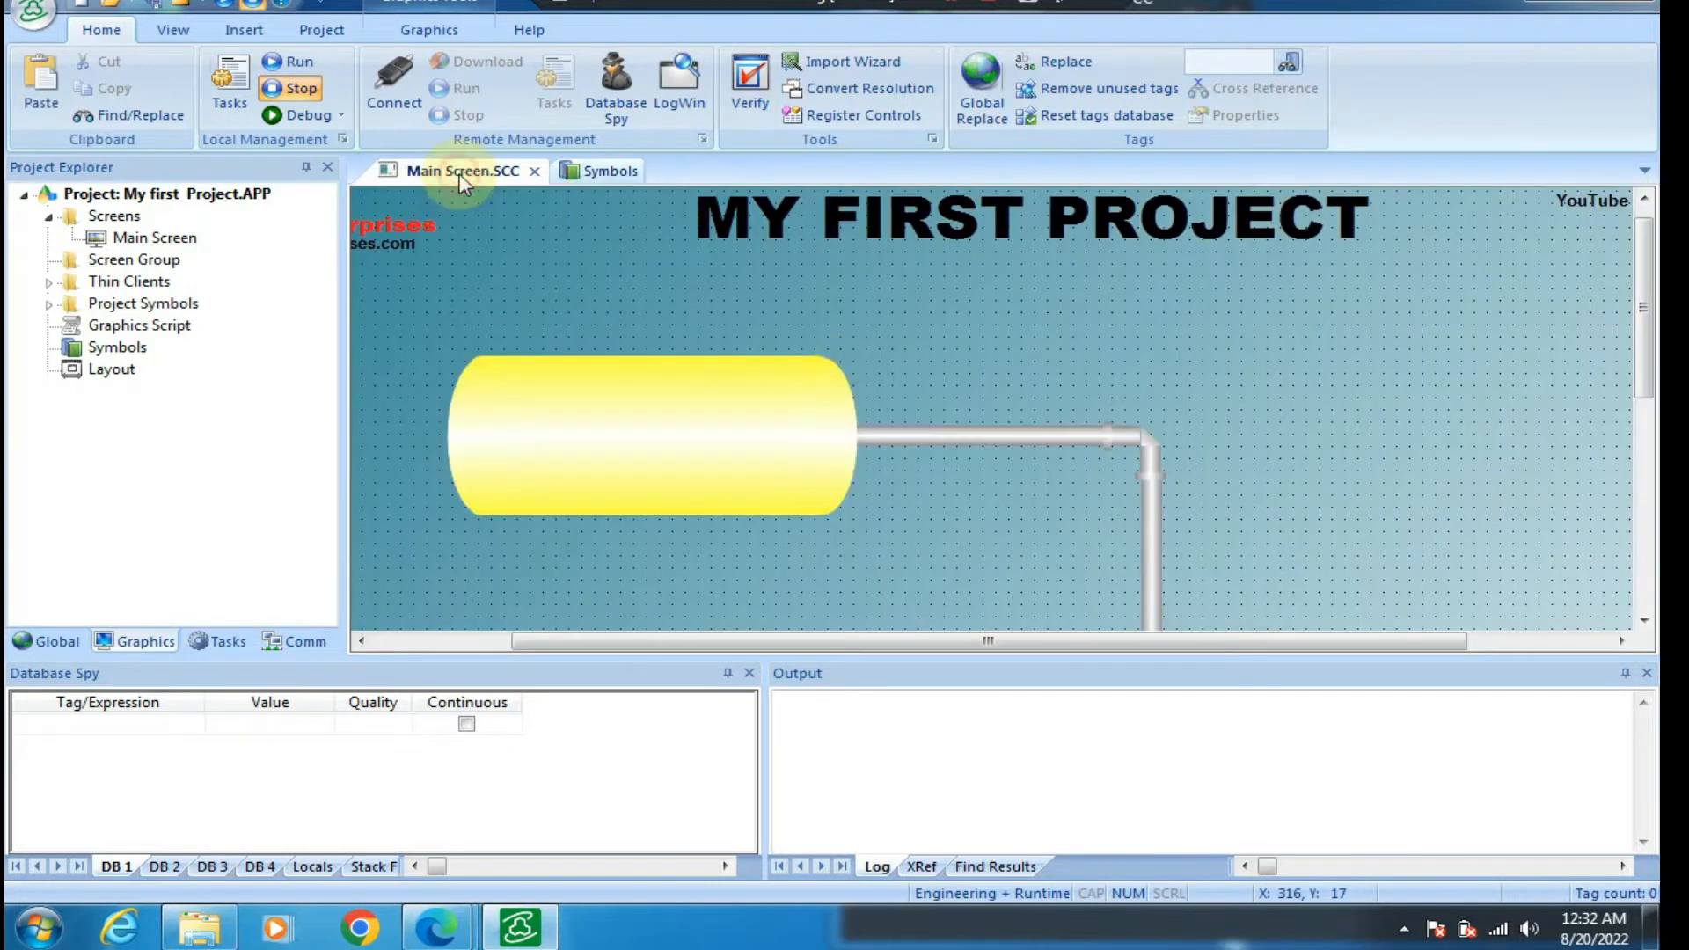
click(971, 427)
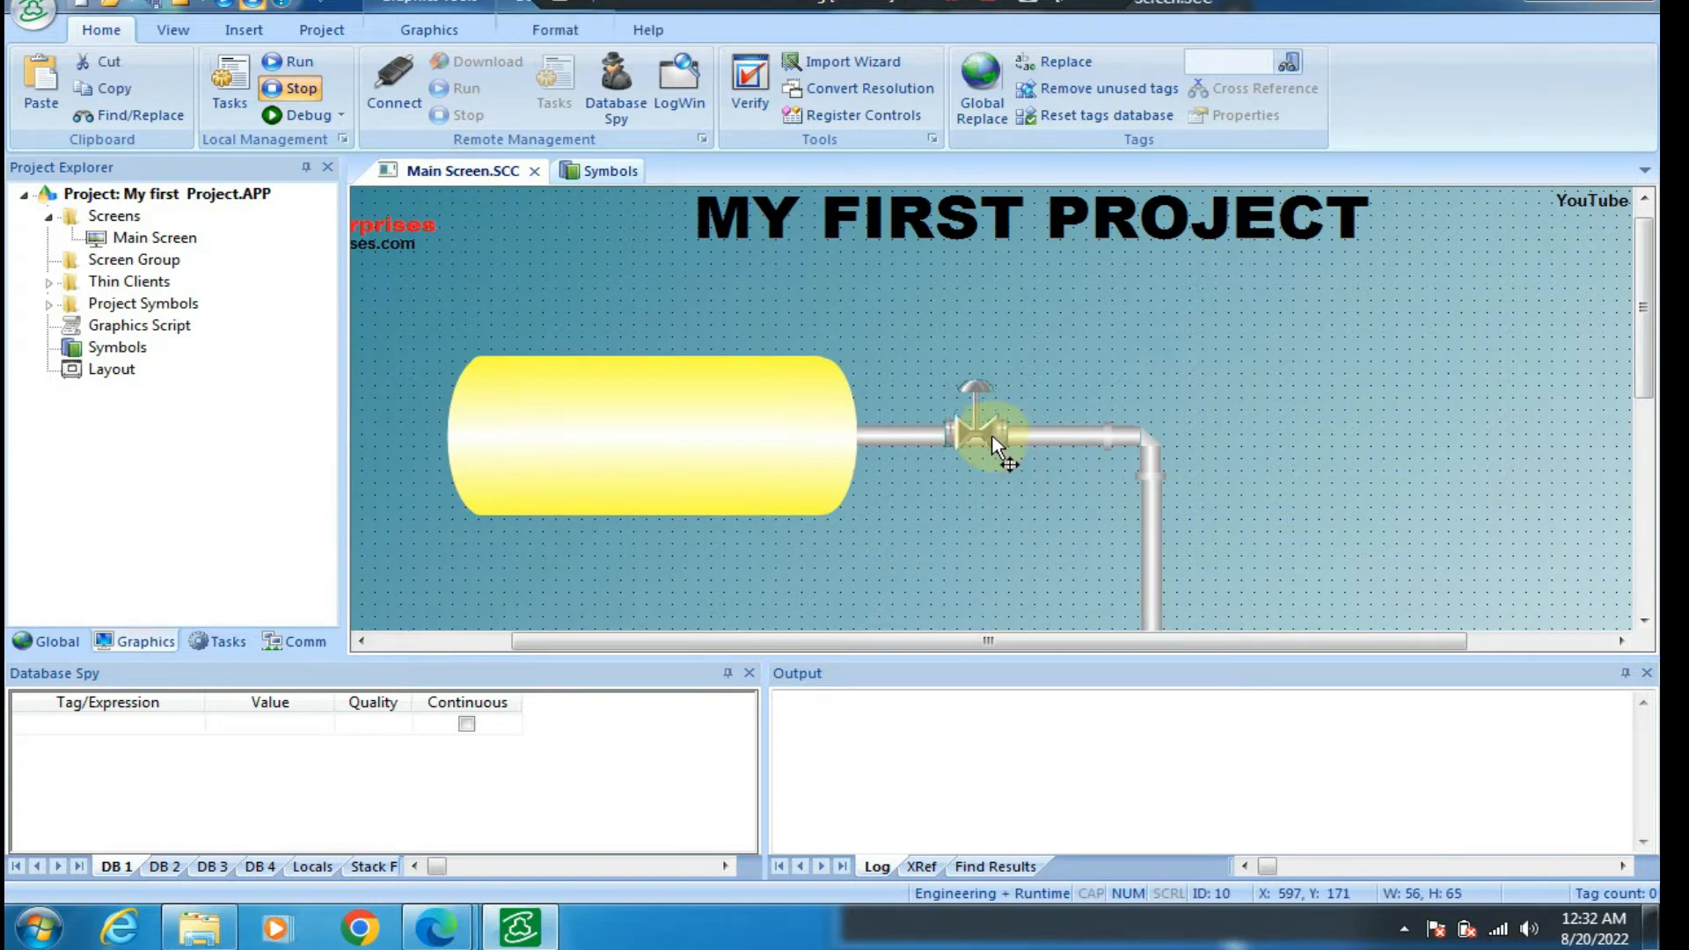
click(990, 484)
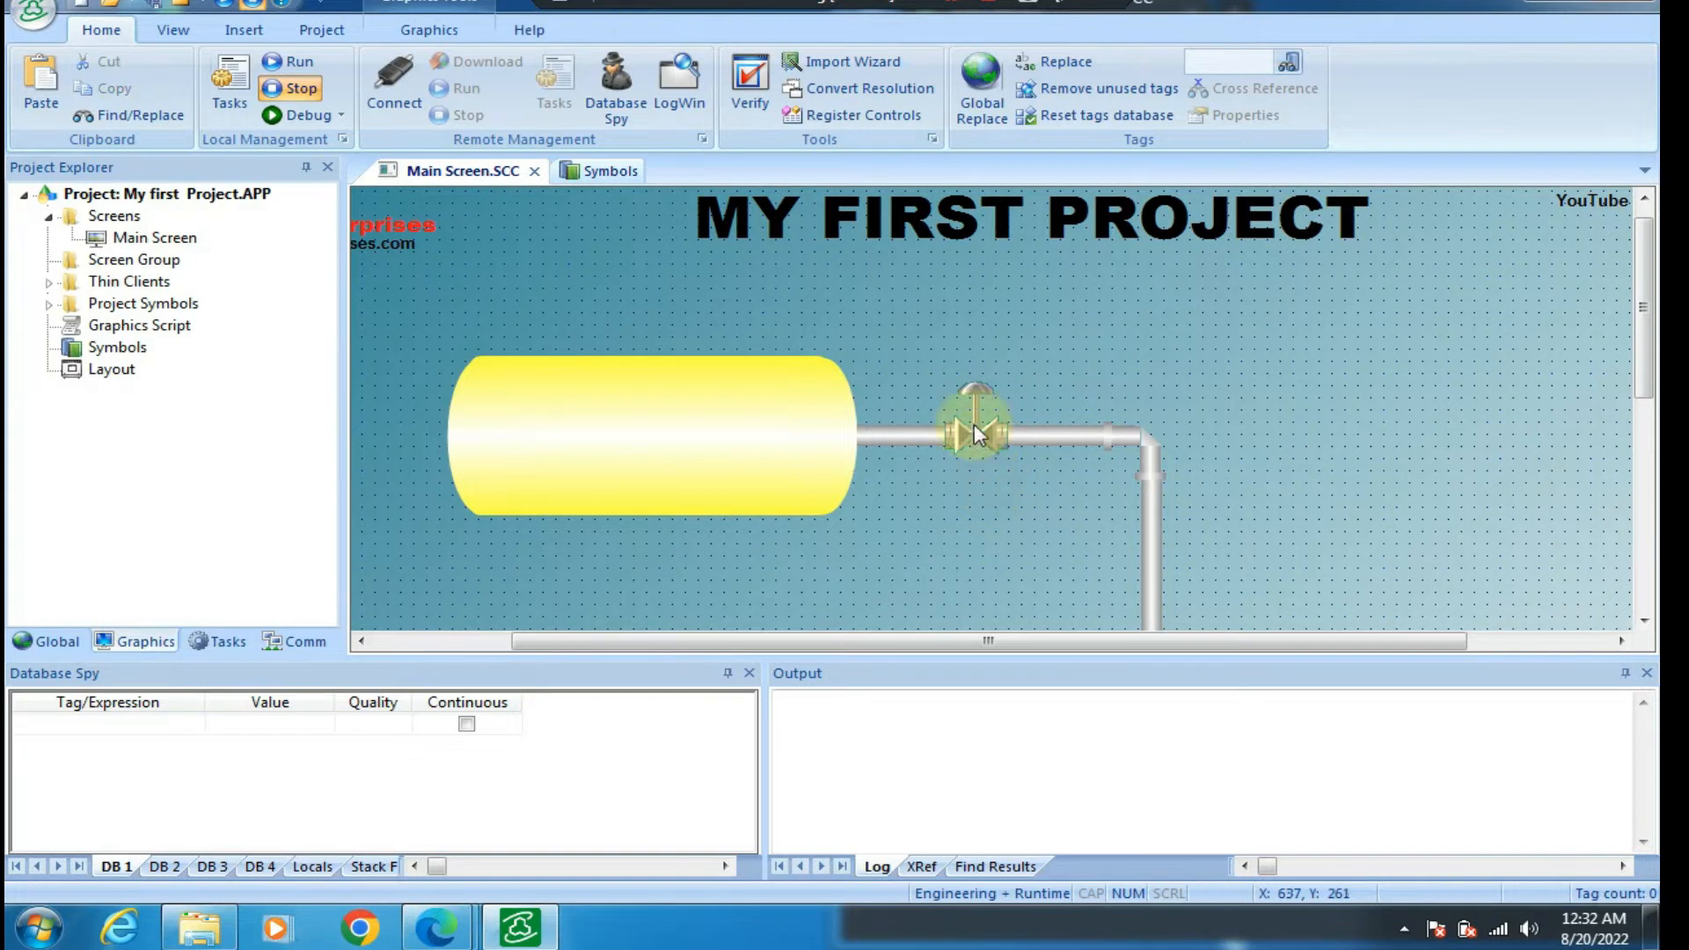
drag(950, 639, 907, 510)
drag(1068, 641, 1642, 290)
scroll(1634, 337, down, 3)
drag(1082, 637, 754, 646)
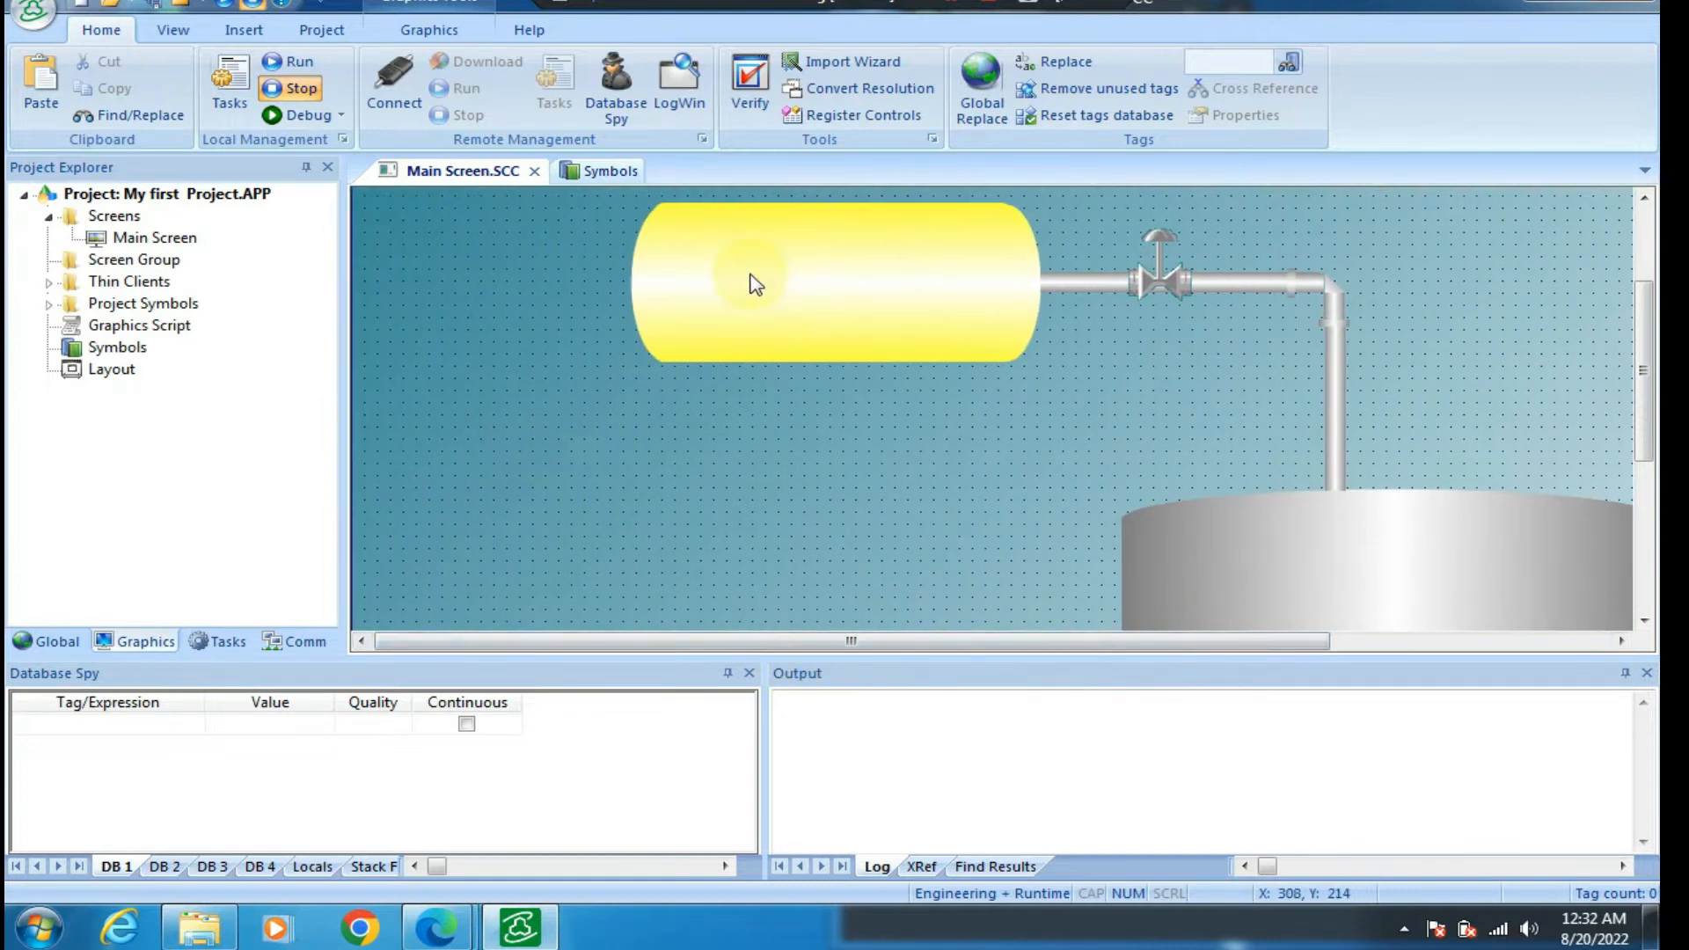
click(598, 171)
drag(576, 374, 584, 314)
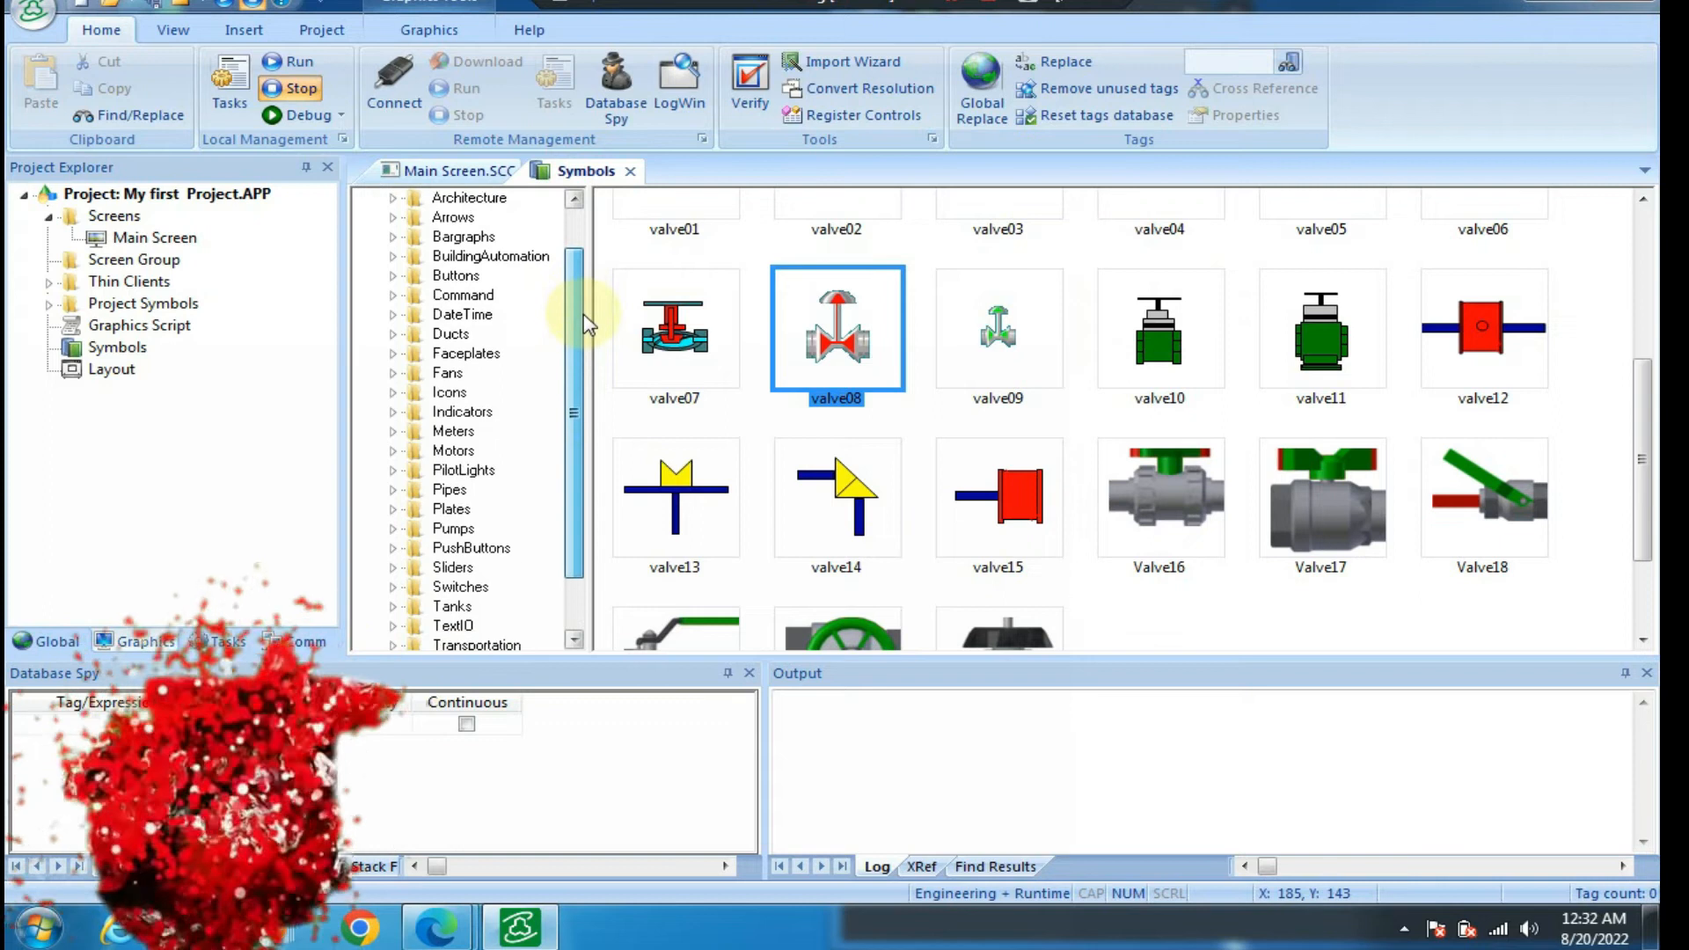
click(448, 392)
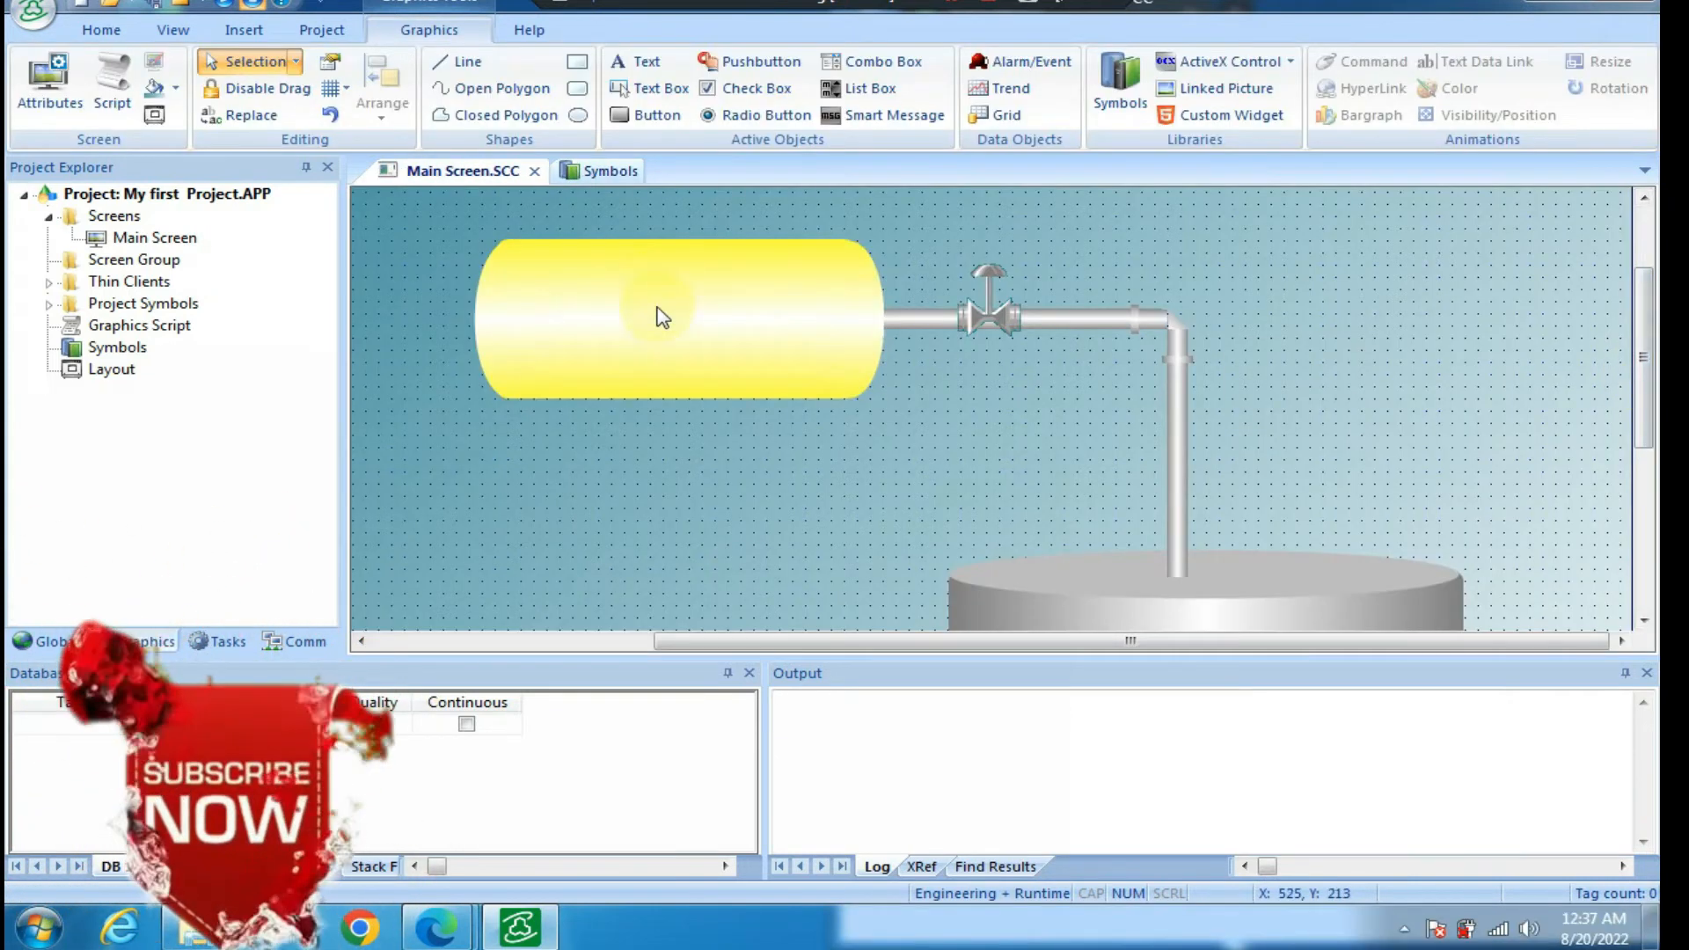
Insert the bargraph01 symbol from the Bargraphs library folder on the Main Screen, upright near the left end of the yellow tank
click(598, 171)
drag(574, 393, 573, 323)
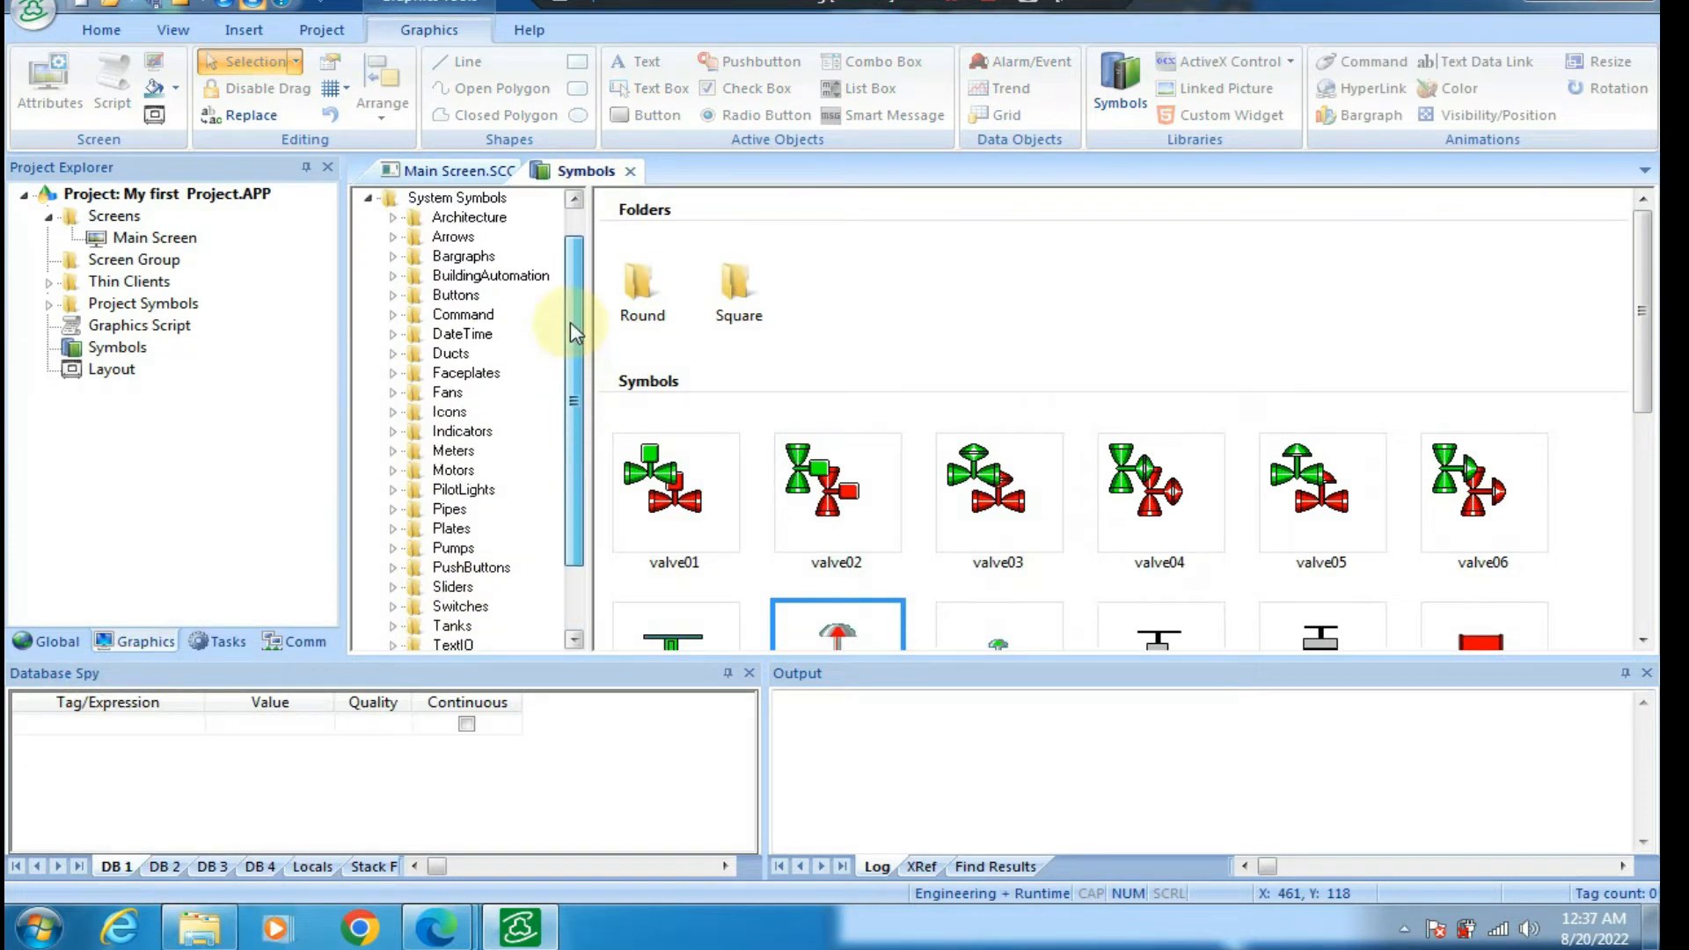
click(466, 255)
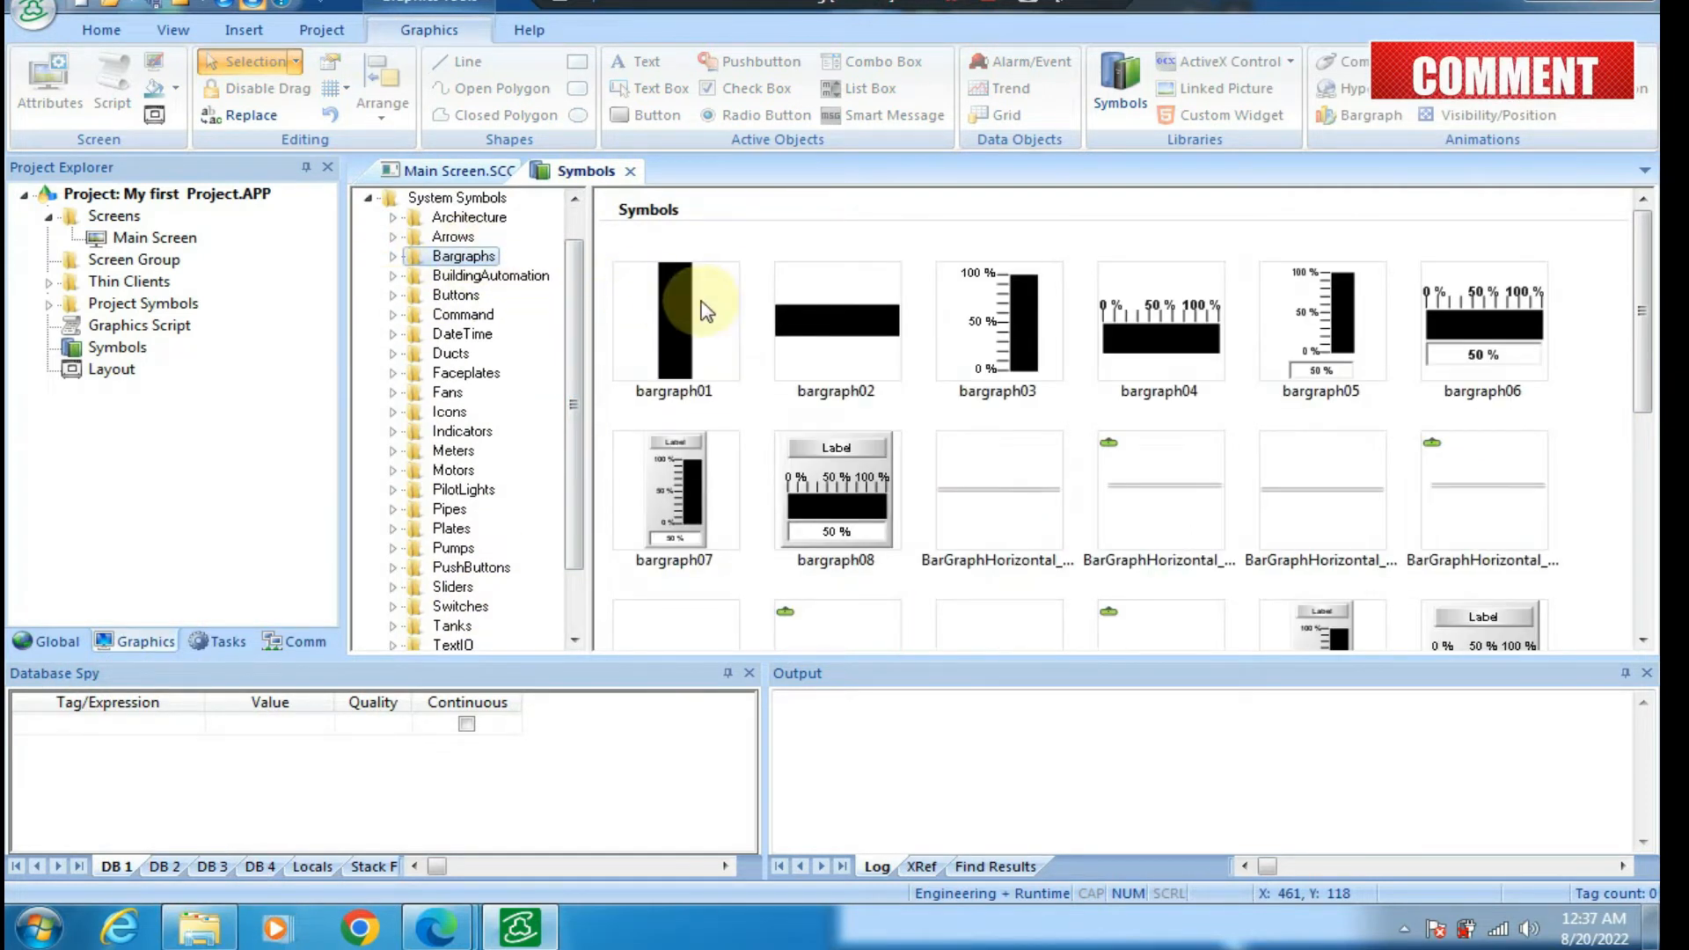
click(672, 299)
click(459, 167)
click(598, 307)
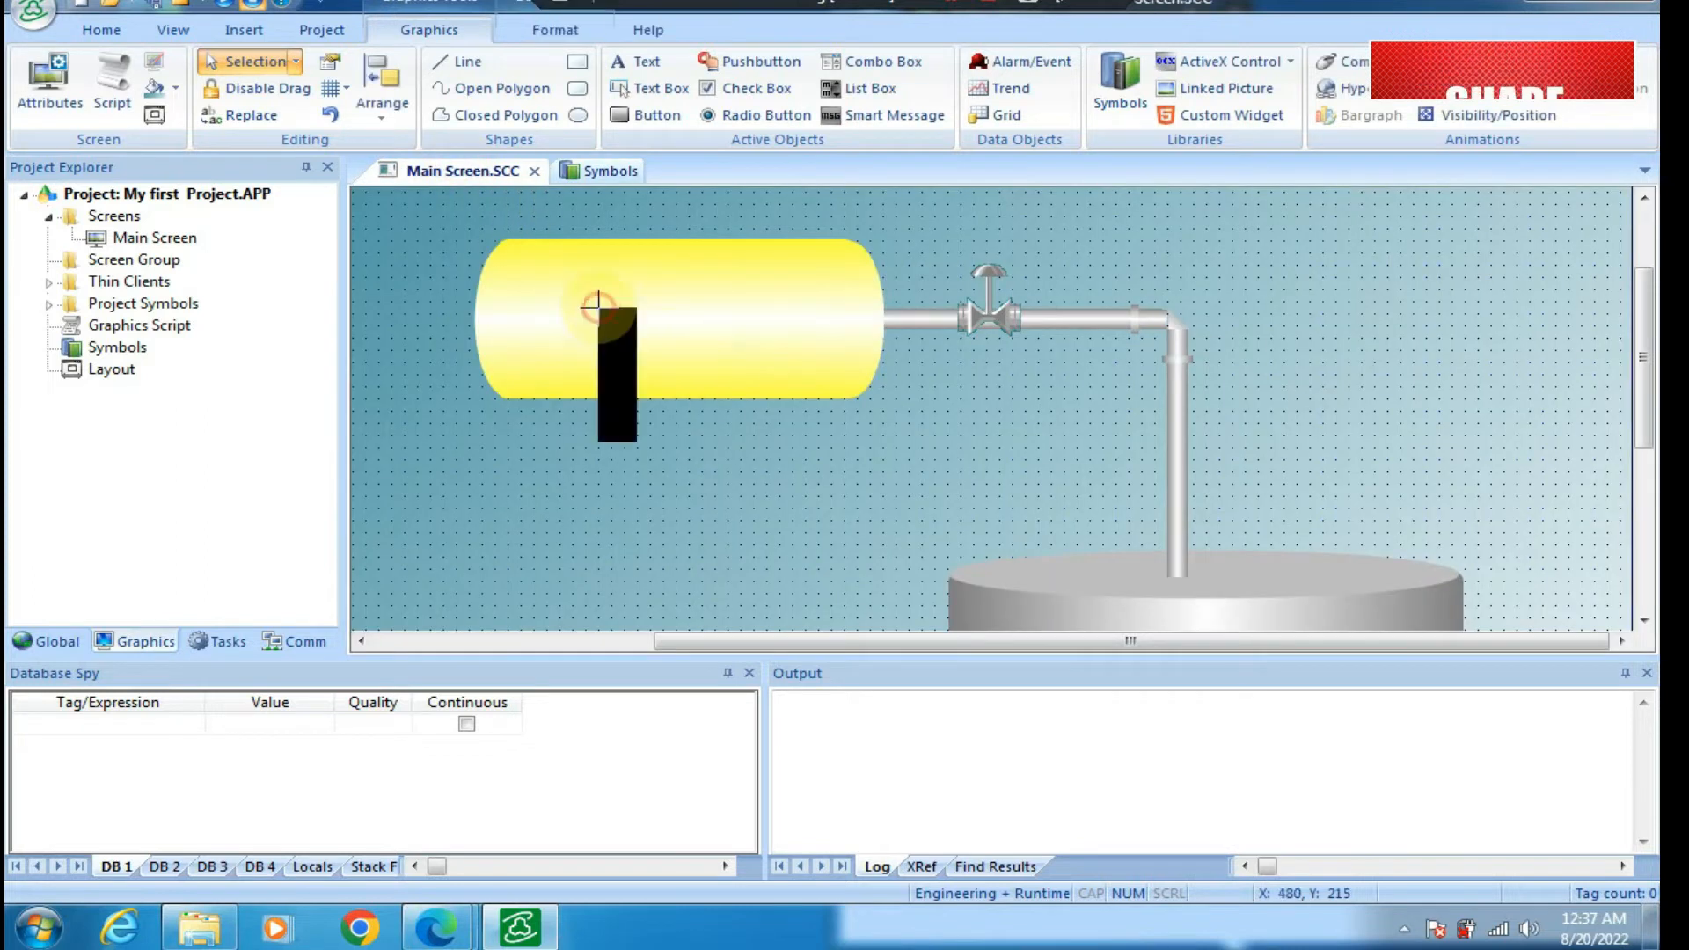
drag(624, 341, 535, 287)
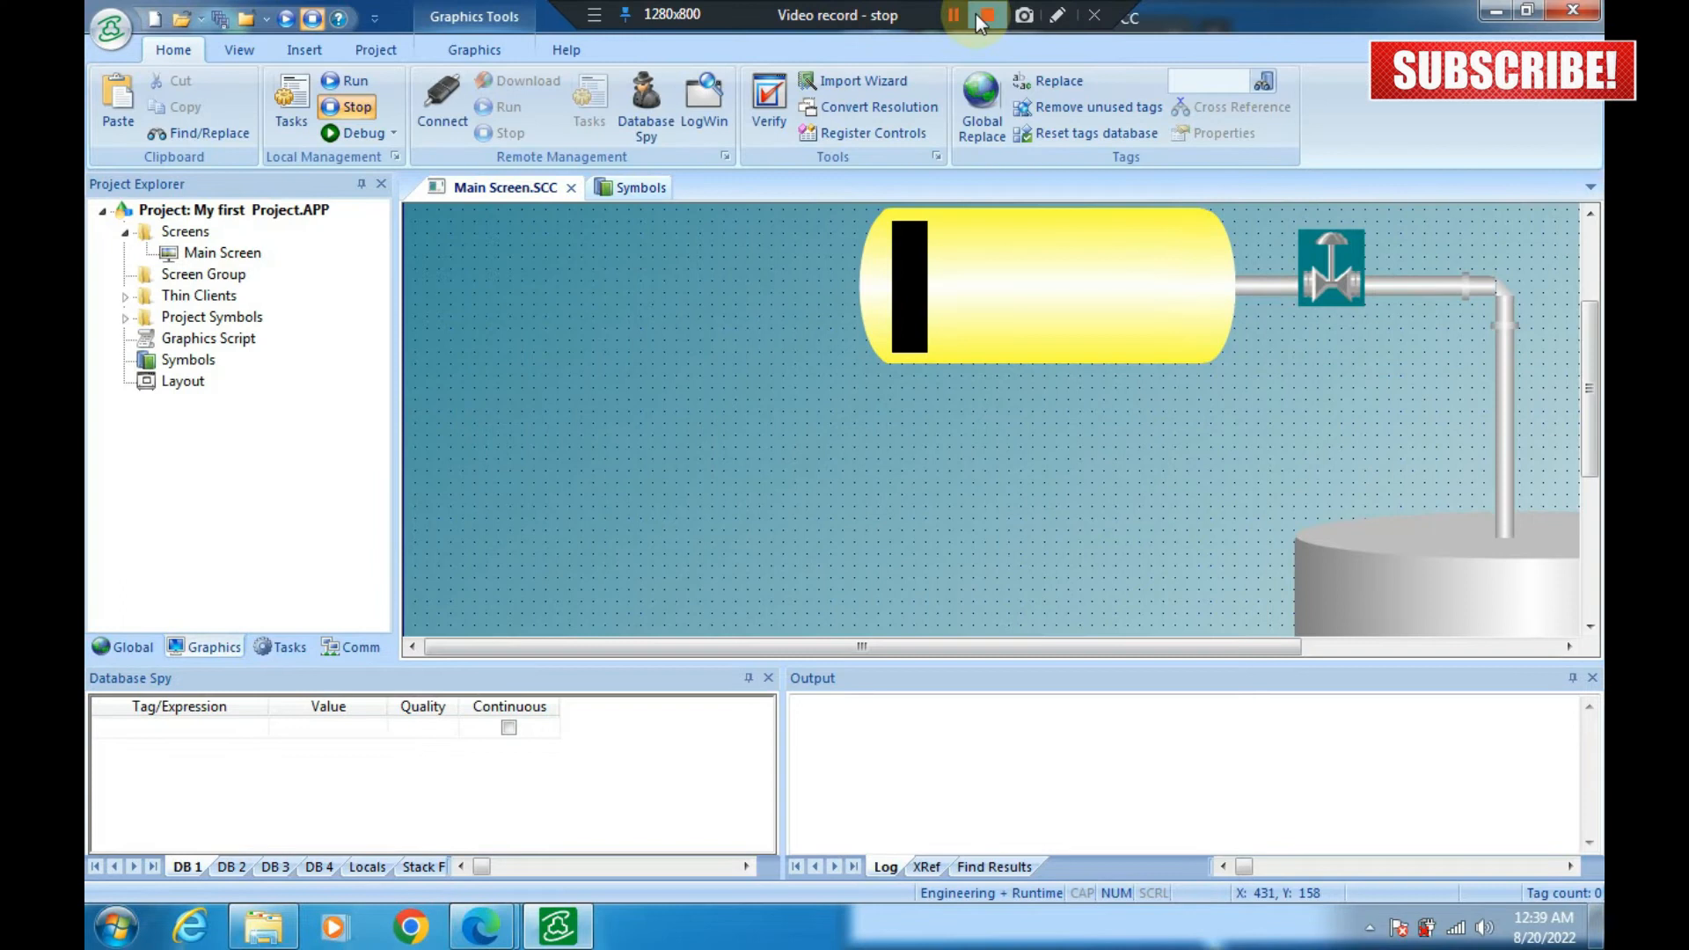
Draw a rectangle about 110 by 45 on the yellow tank, to the right of the black bargraph
click(983, 15)
drag(948, 642, 1062, 648)
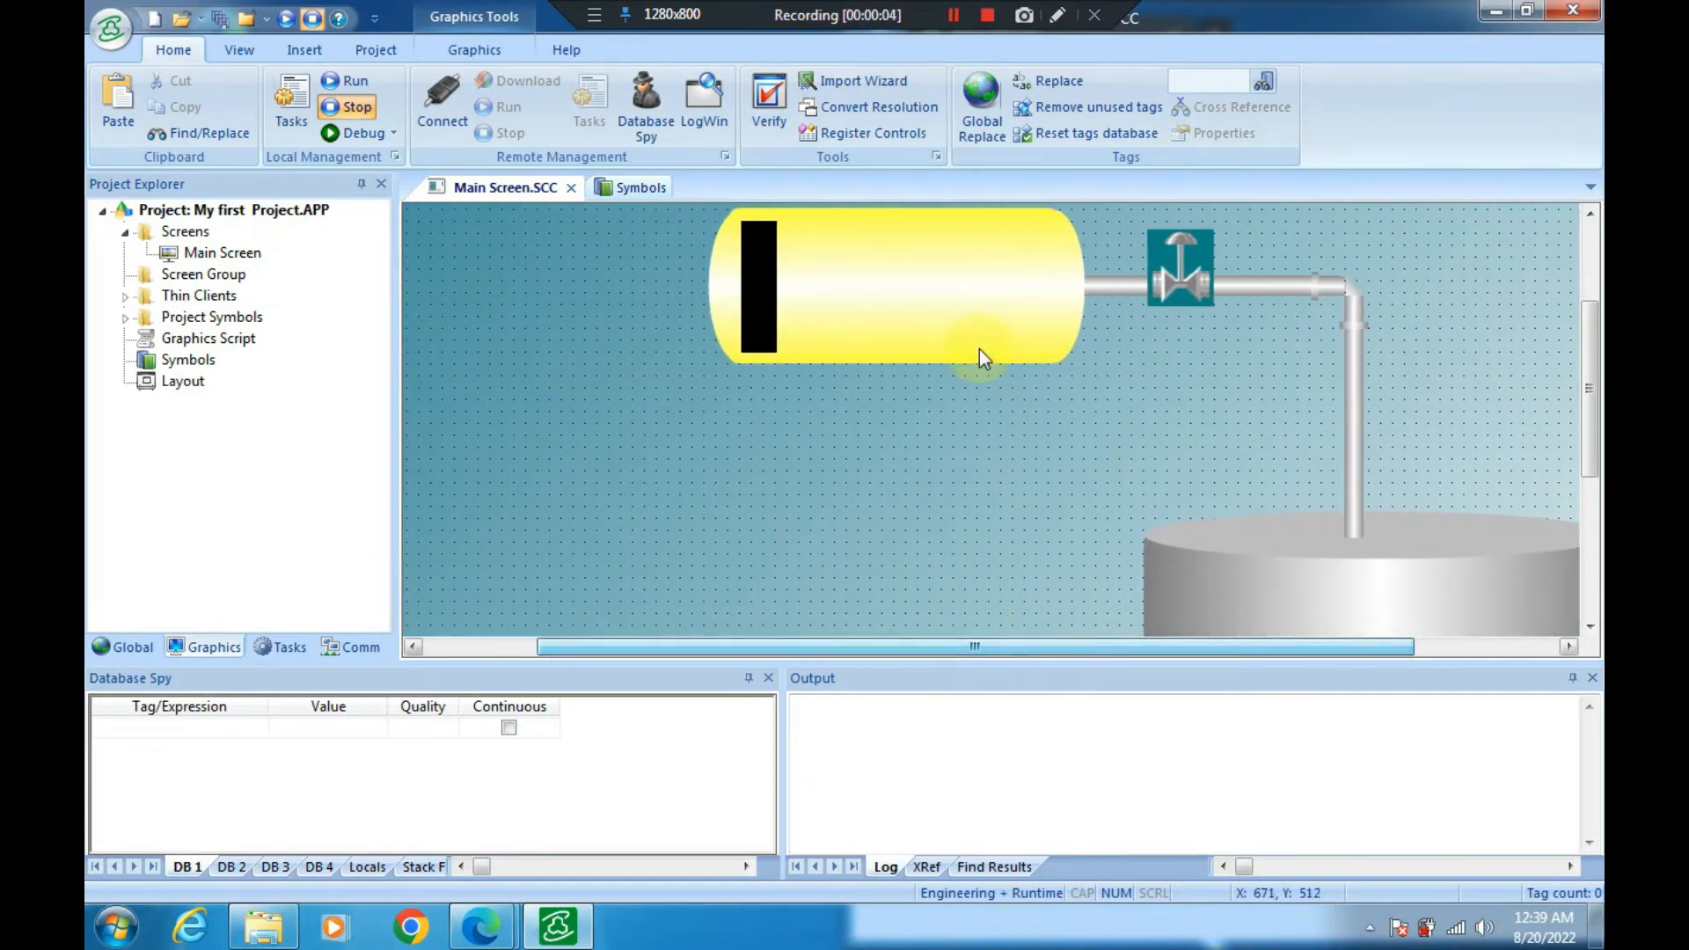
click(477, 55)
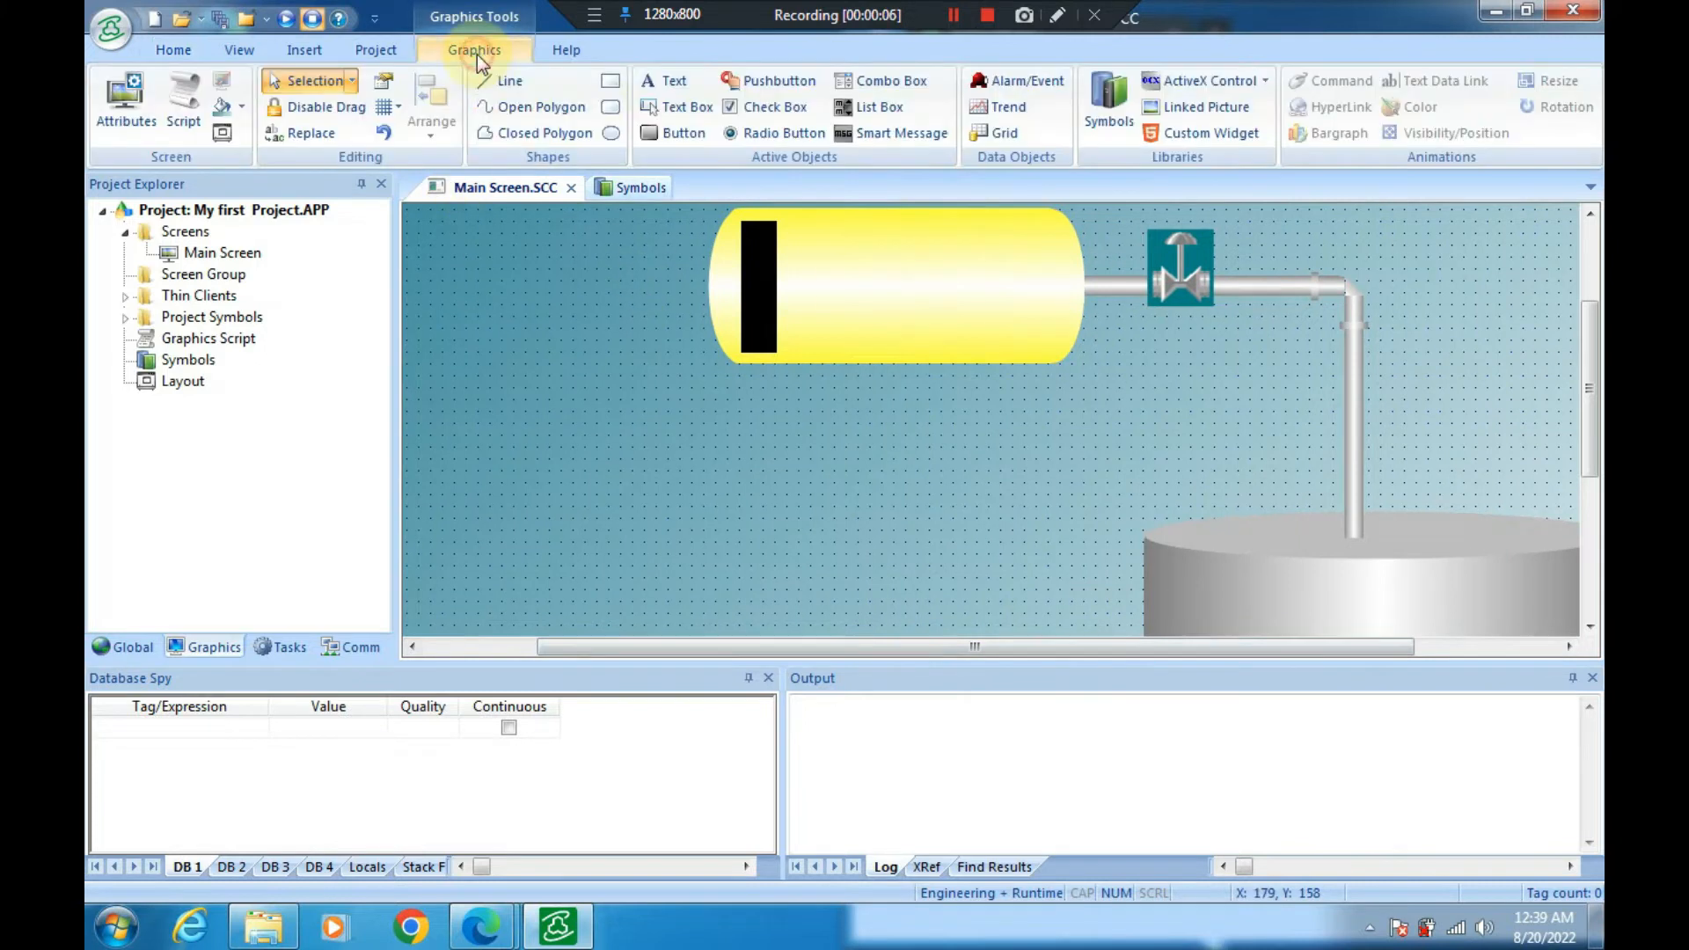
click(610, 80)
drag(810, 430, 951, 285)
click(928, 413)
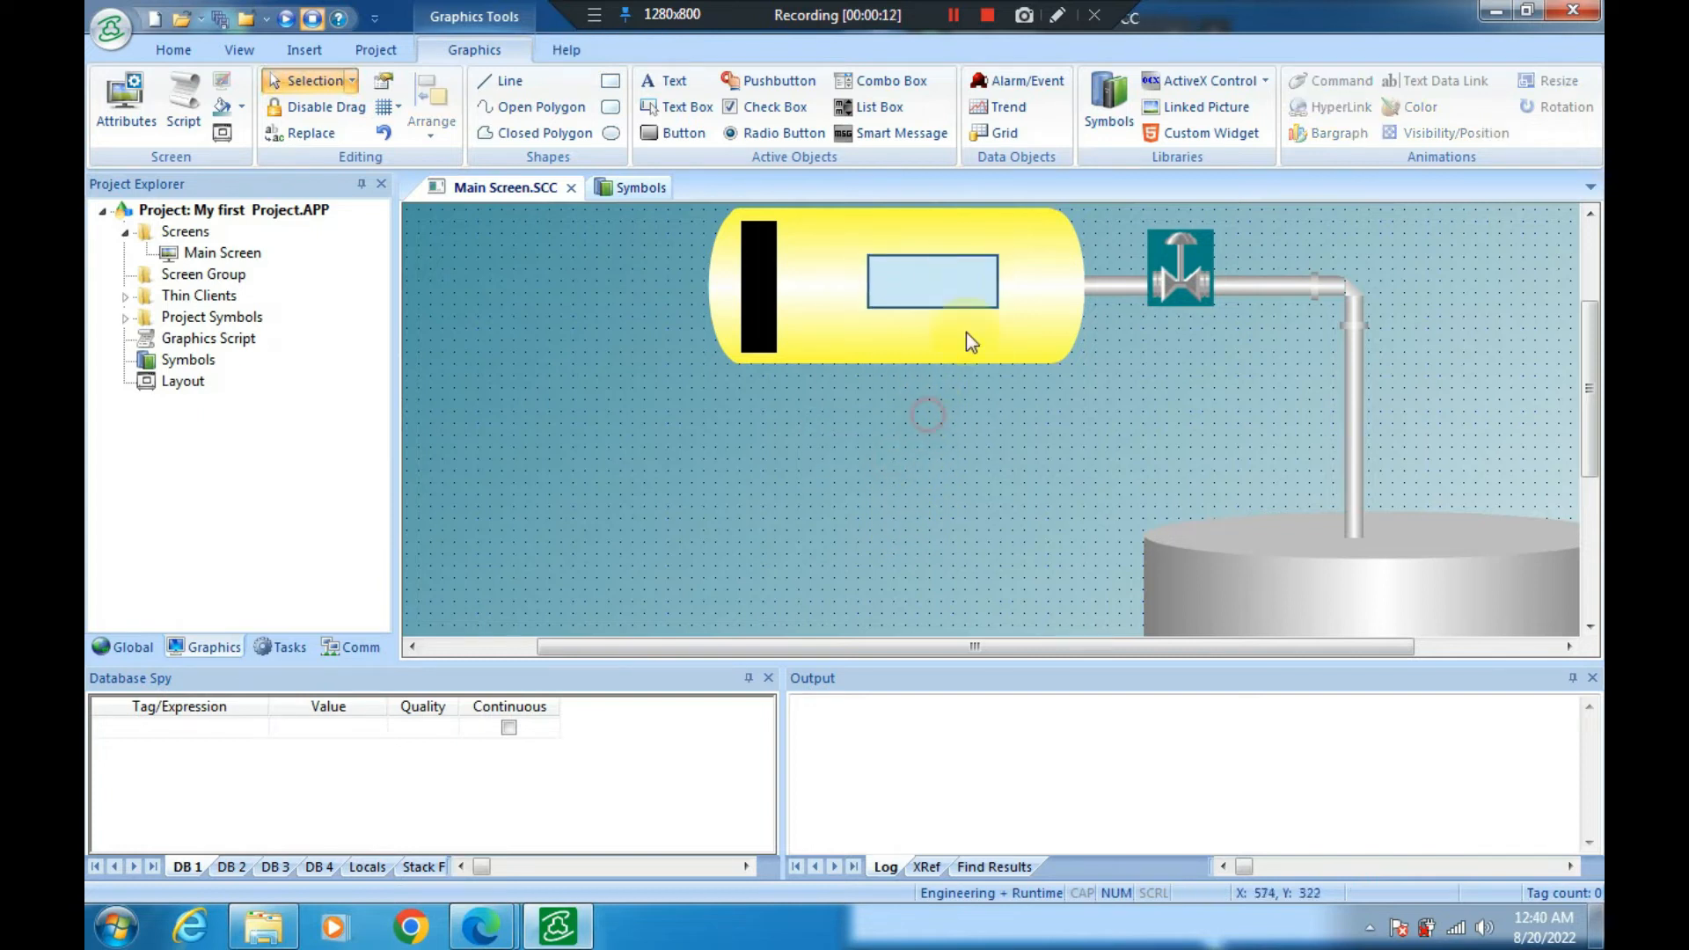
click(953, 278)
drag(953, 282, 955, 276)
Fill the new rectangle on the yellow tank with black and set its border type to None
double_click(966, 282)
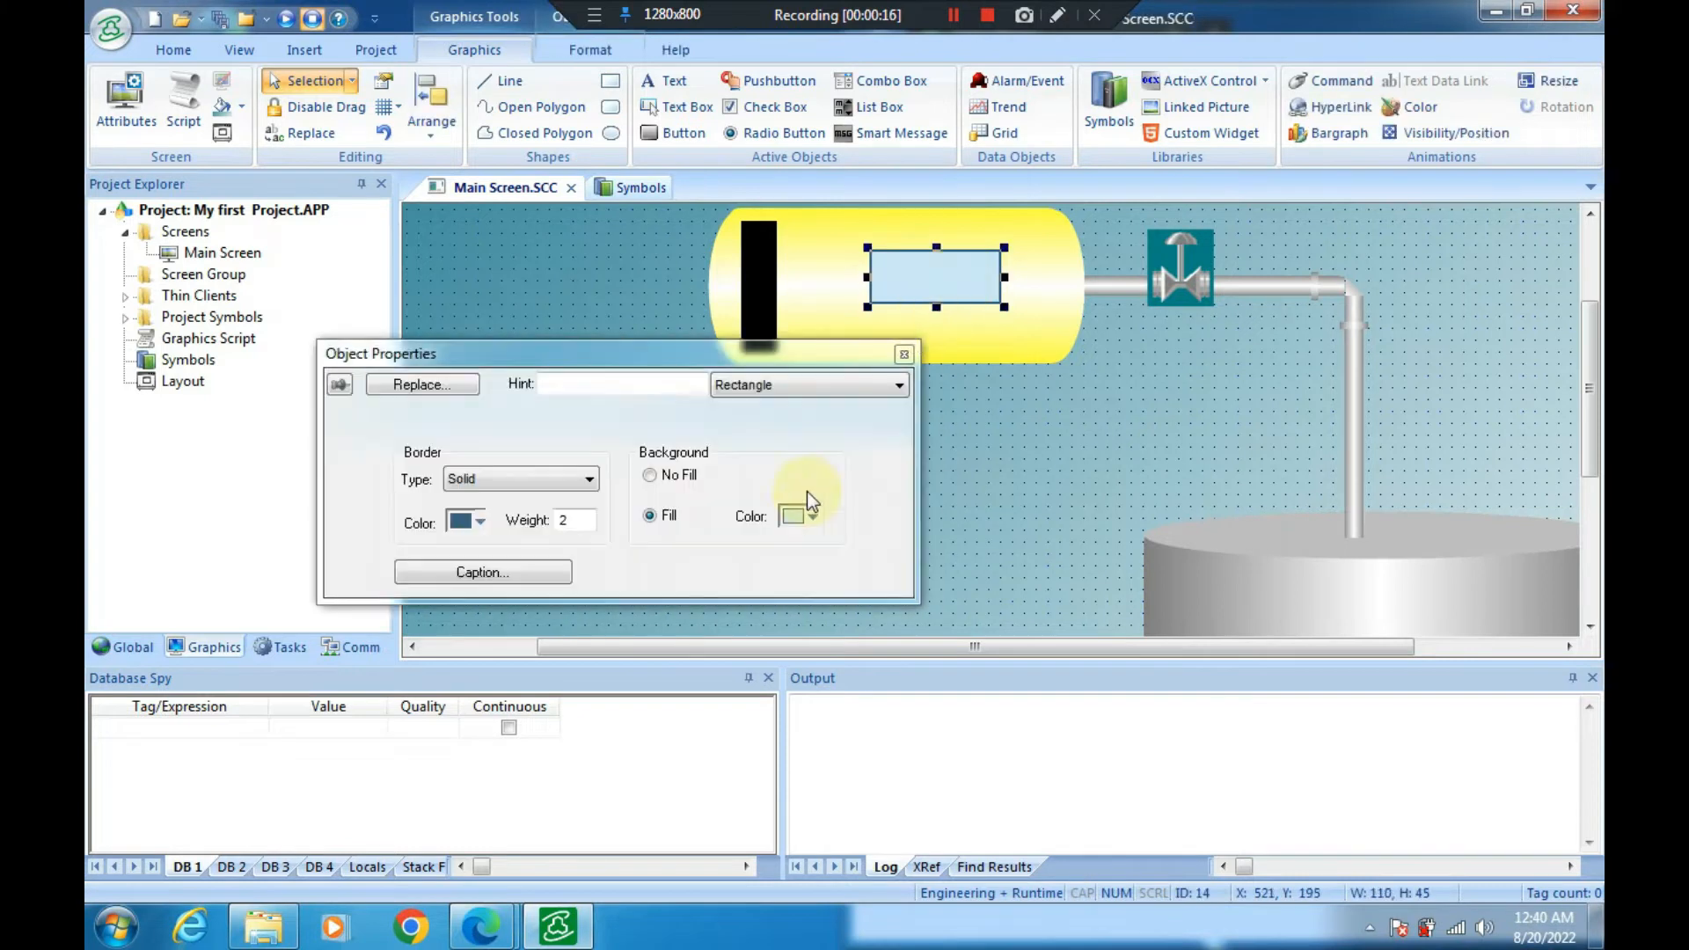
click(802, 517)
click(811, 565)
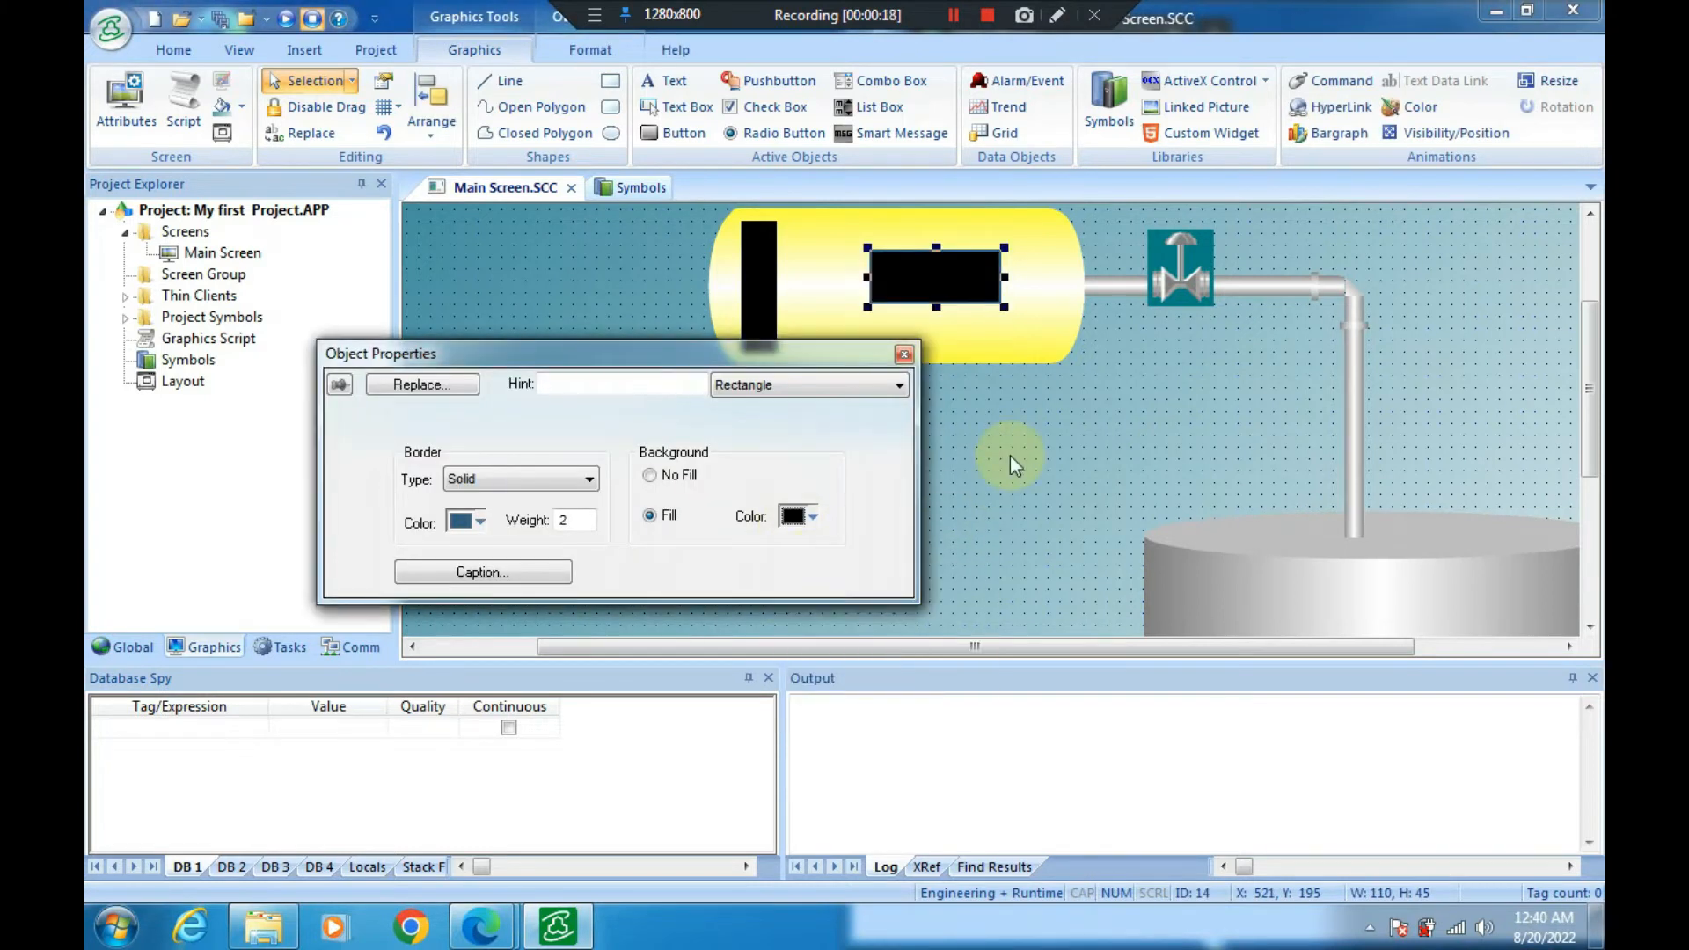
click(541, 478)
click(489, 507)
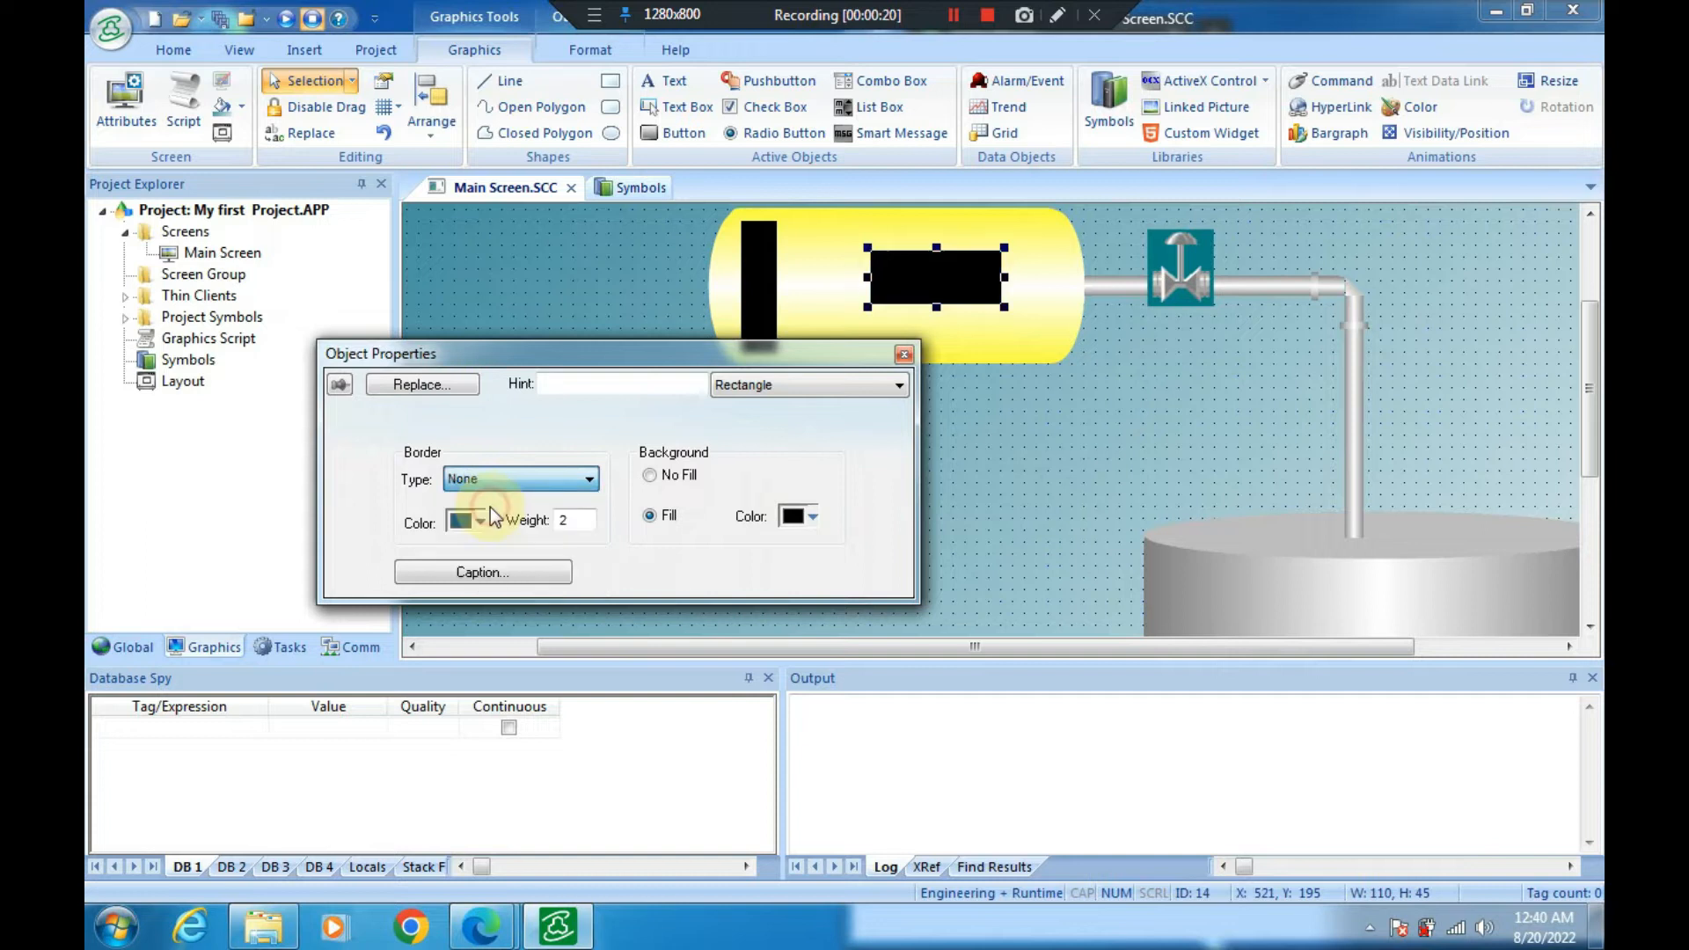
click(904, 357)
click(973, 447)
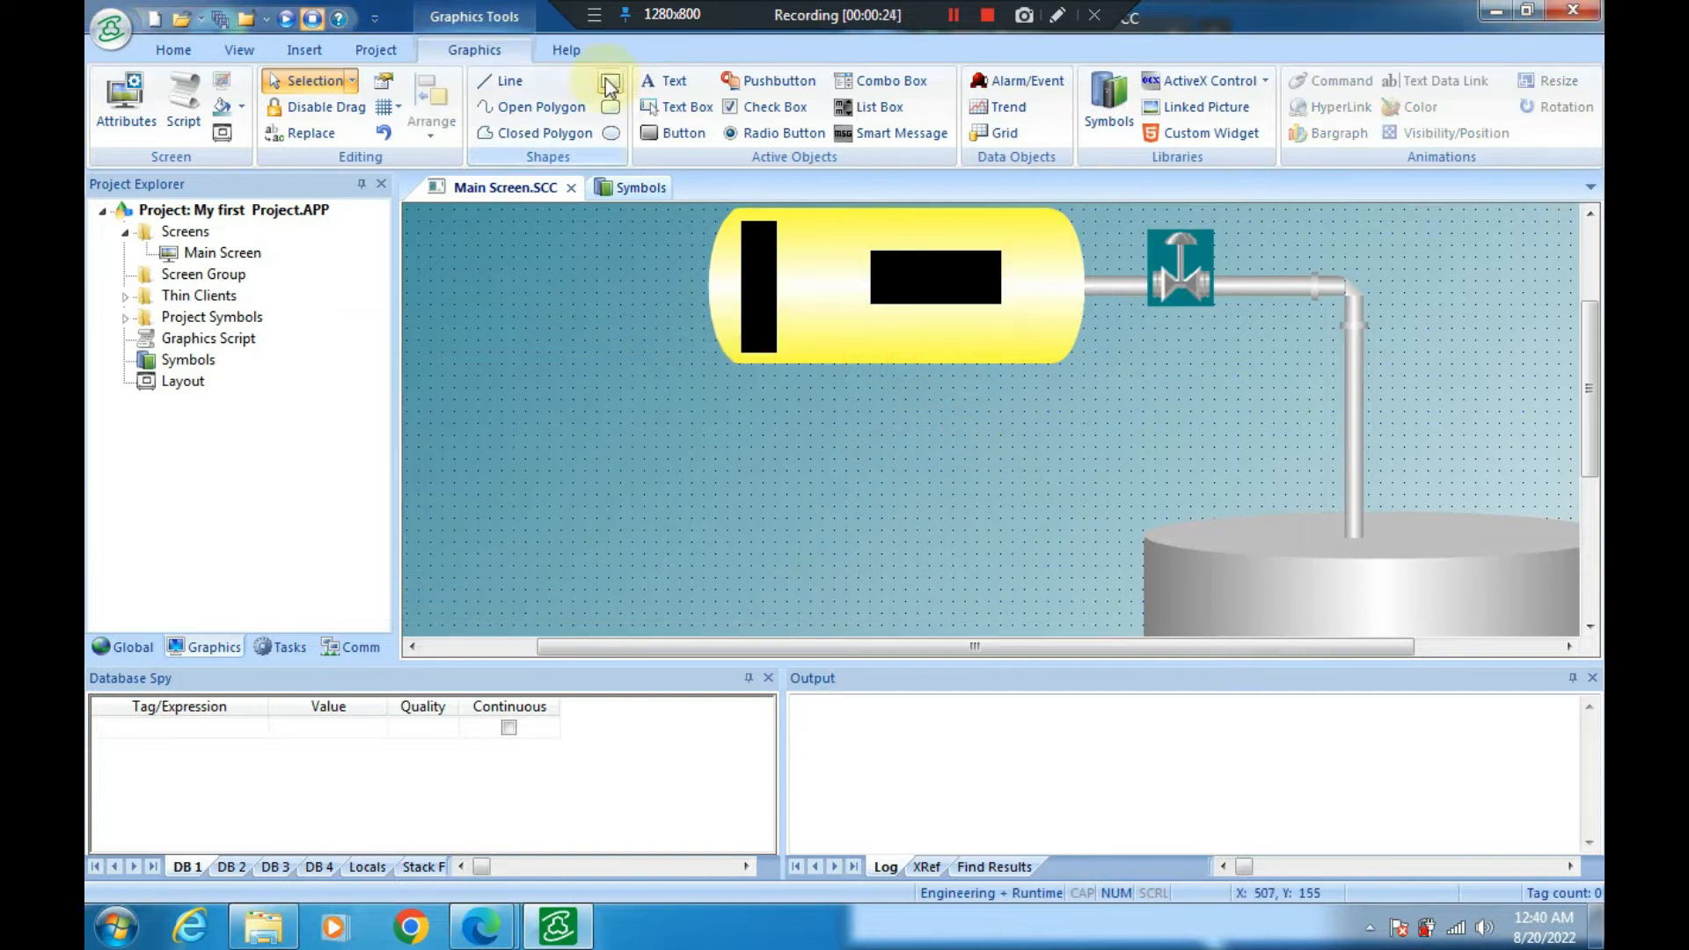
Place the text ###.# on the empty screen area below the yellow tank
click(662, 82)
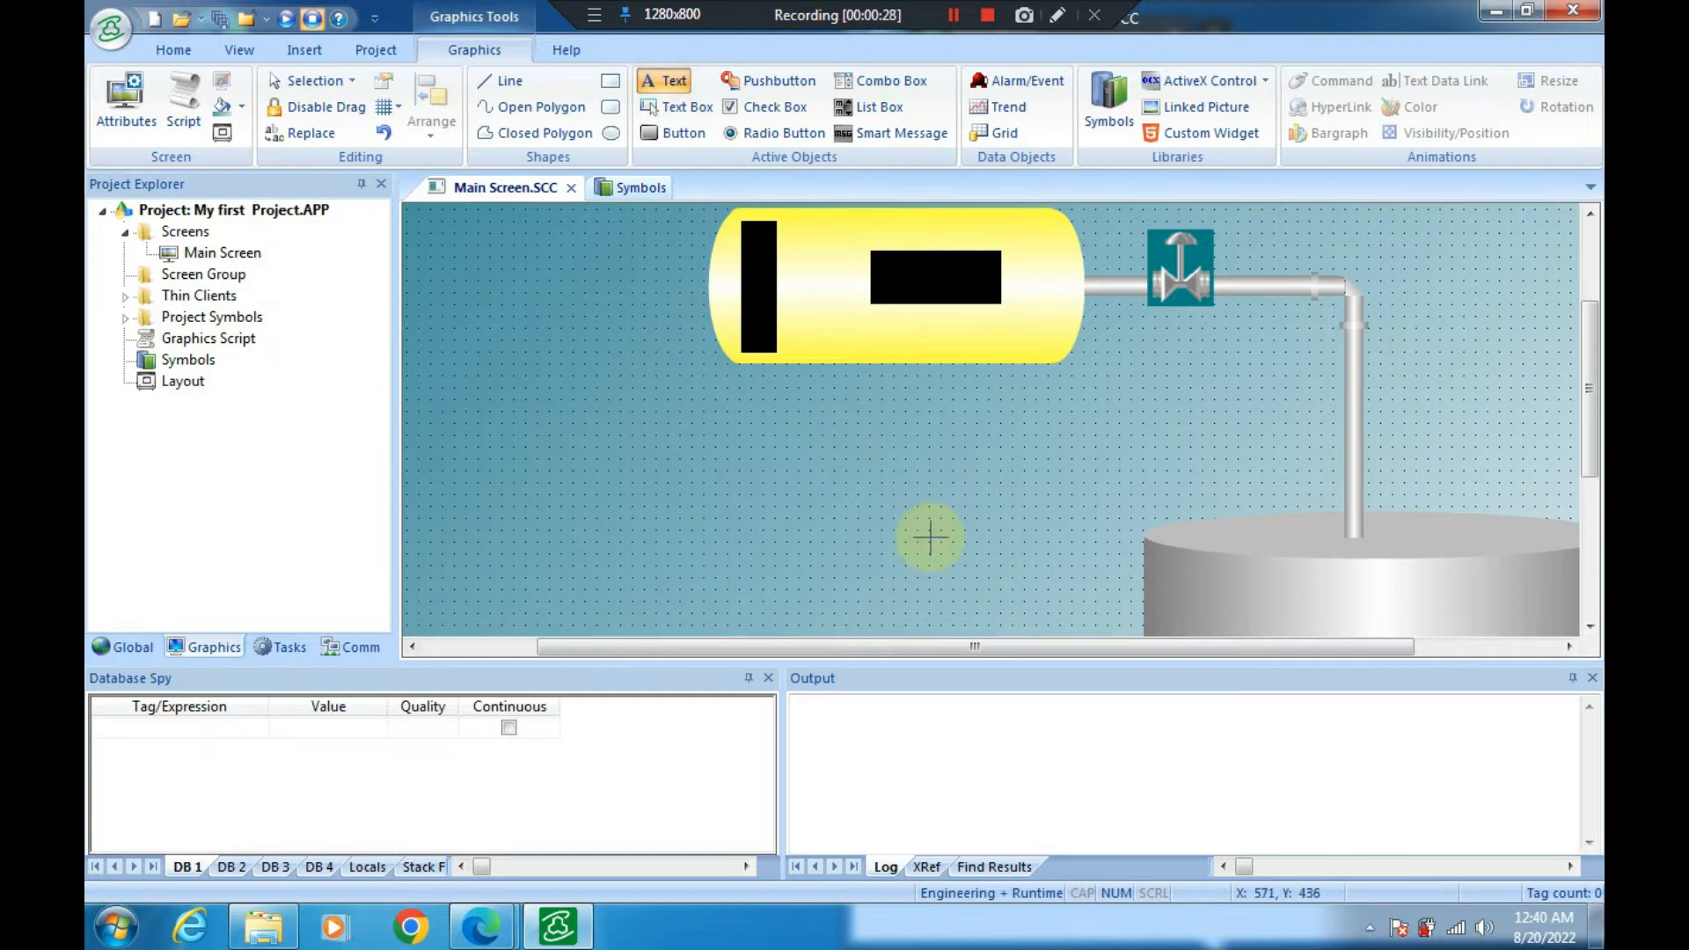
text(#)
key(Return)
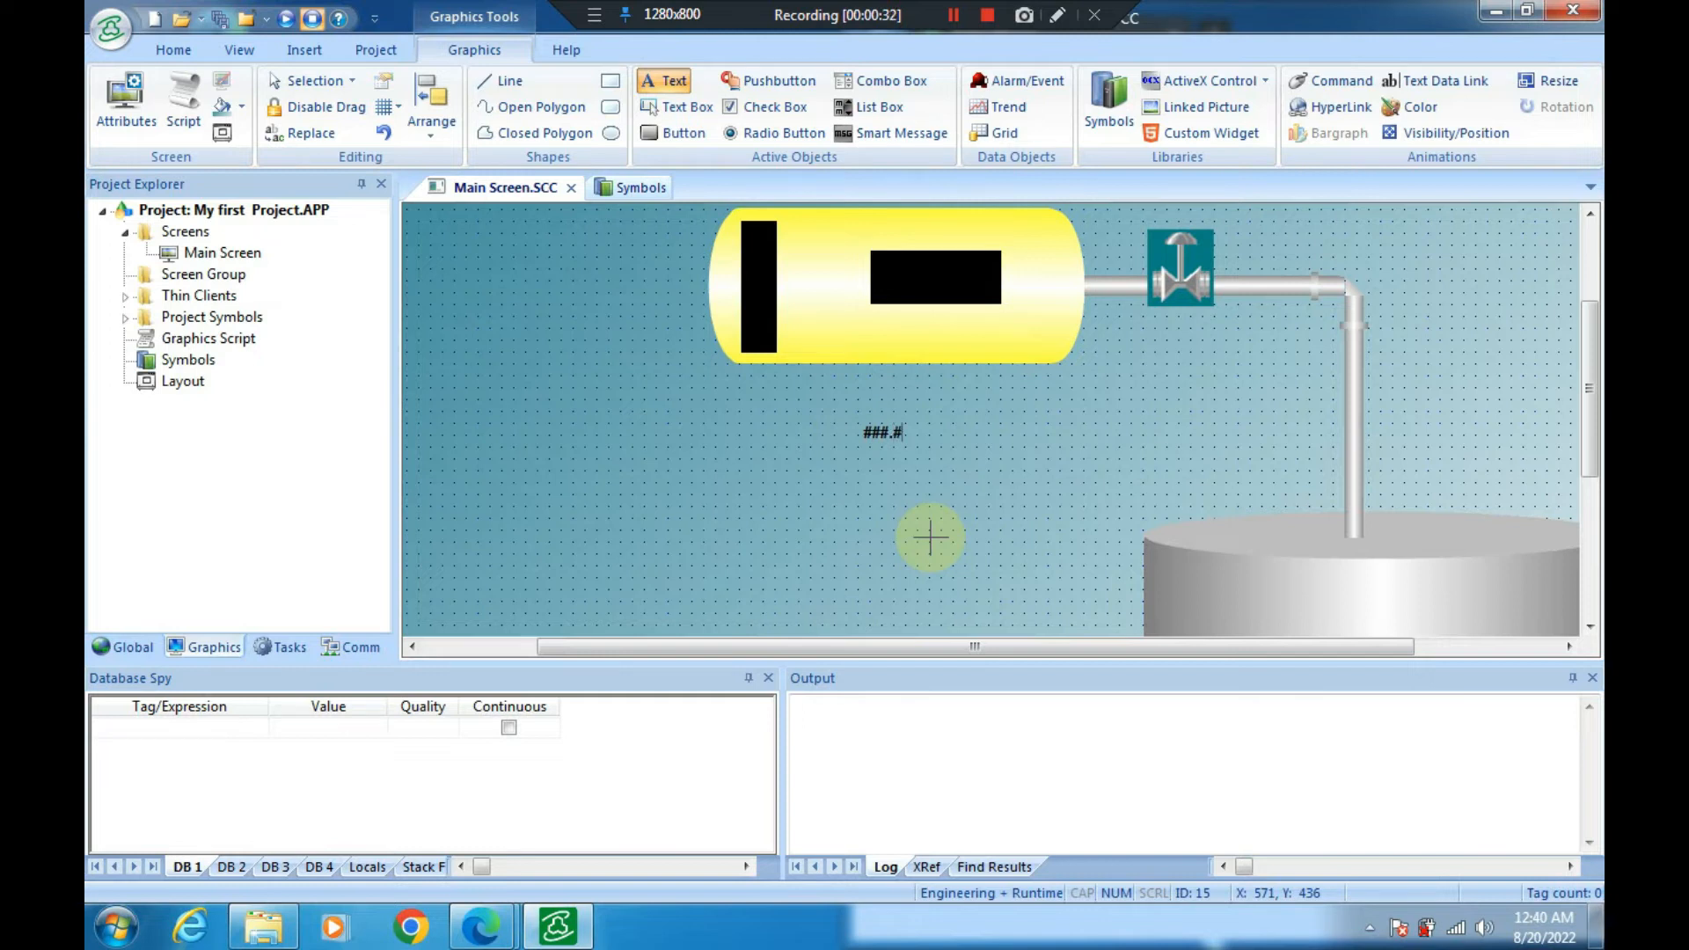
key(Escape)
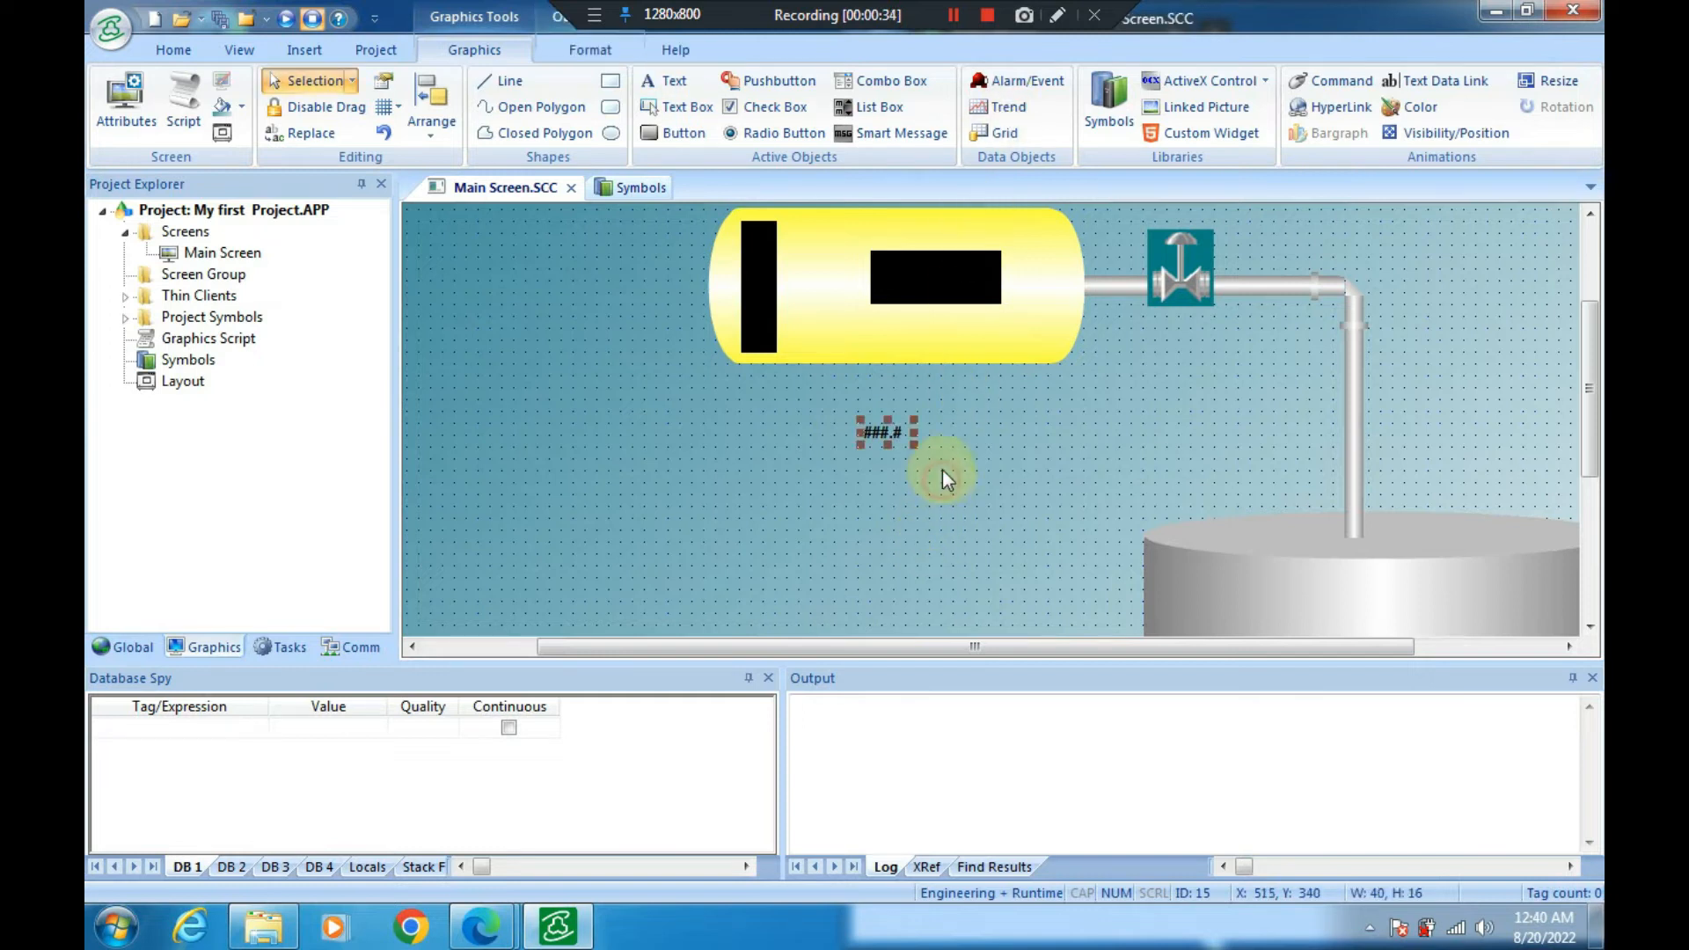
Centre-align the ###.# text and set its font to Arial Black, bold, size 16, in green
double_click(901, 433)
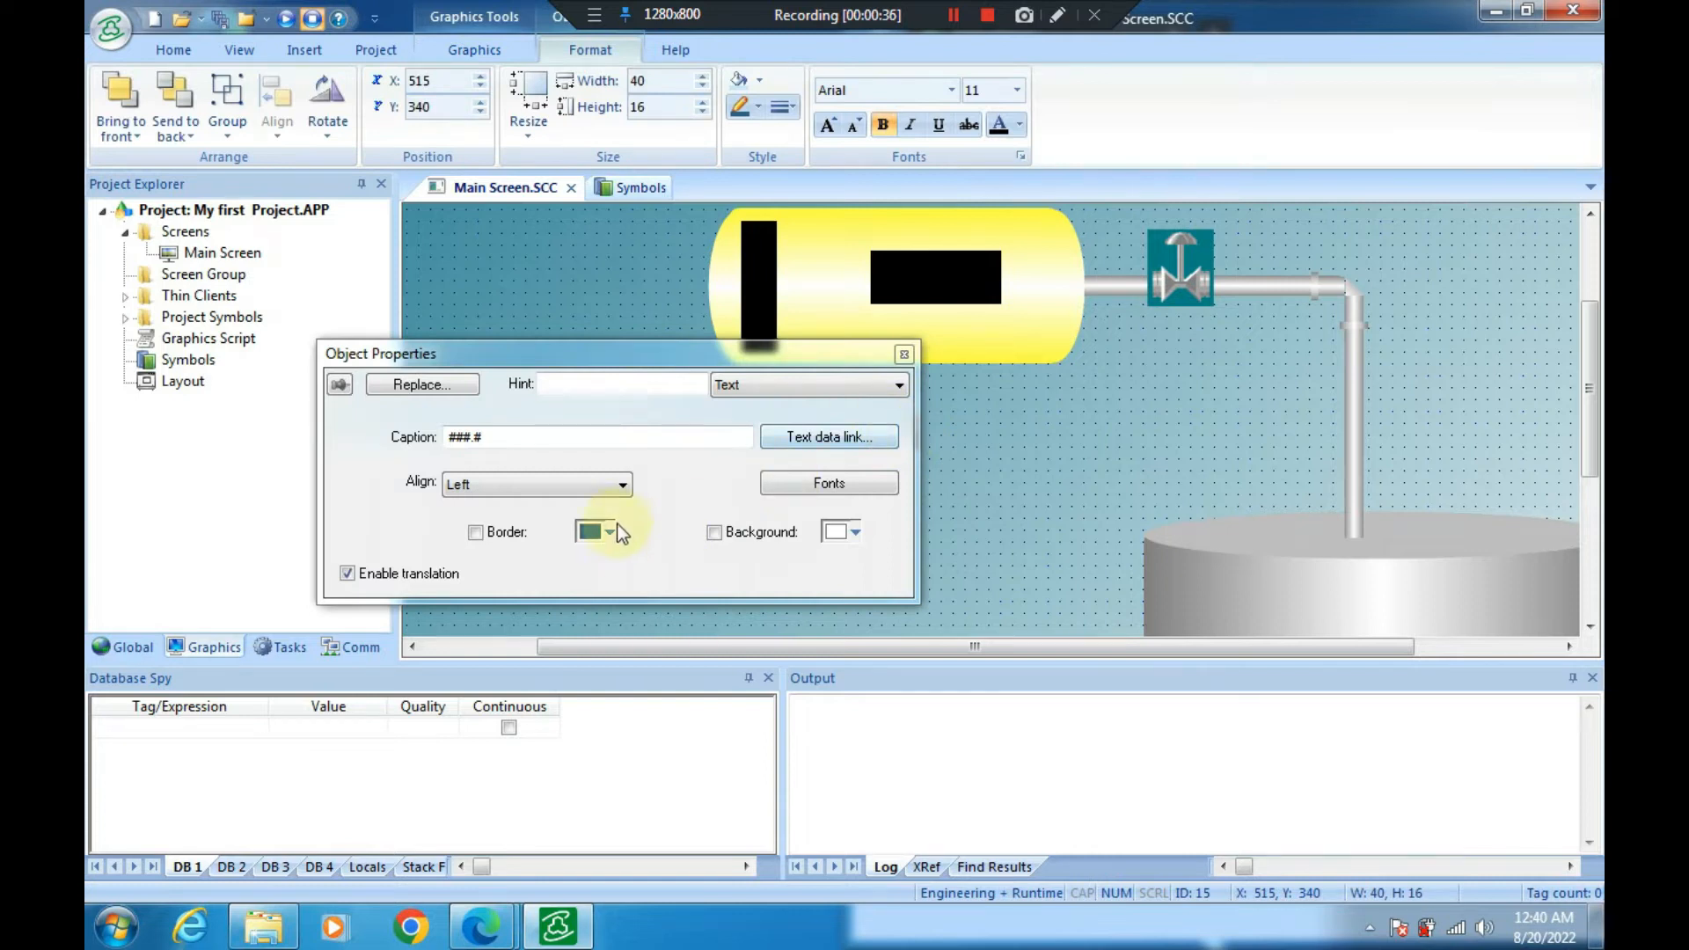
click(589, 484)
click(567, 512)
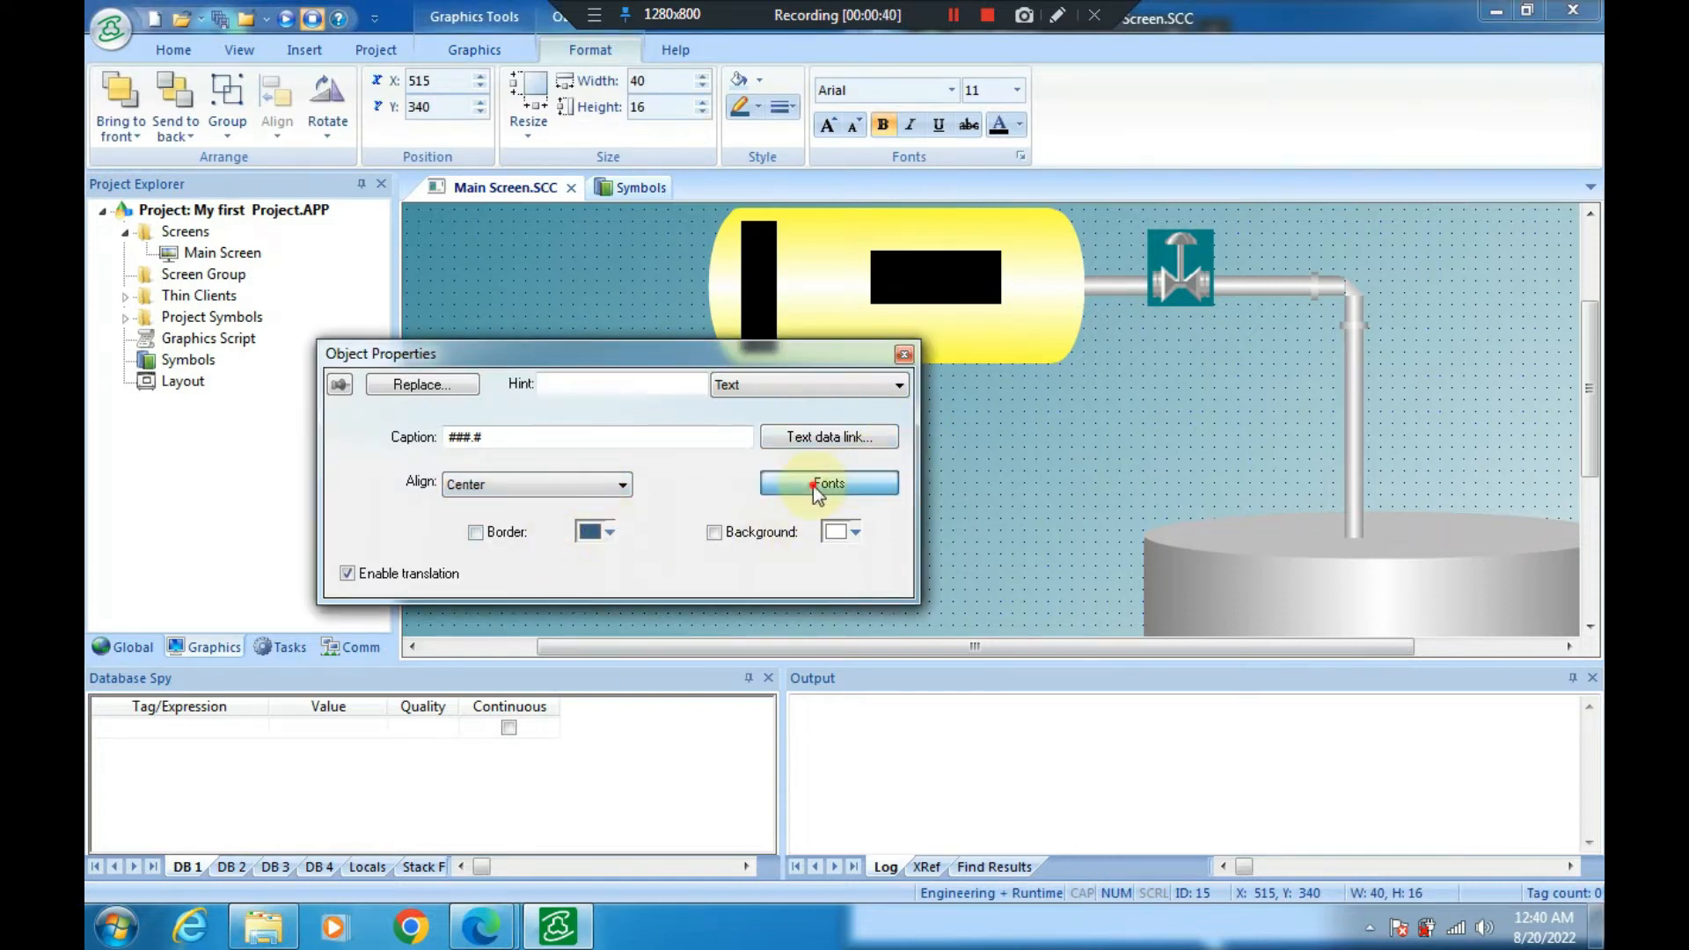
click(787, 491)
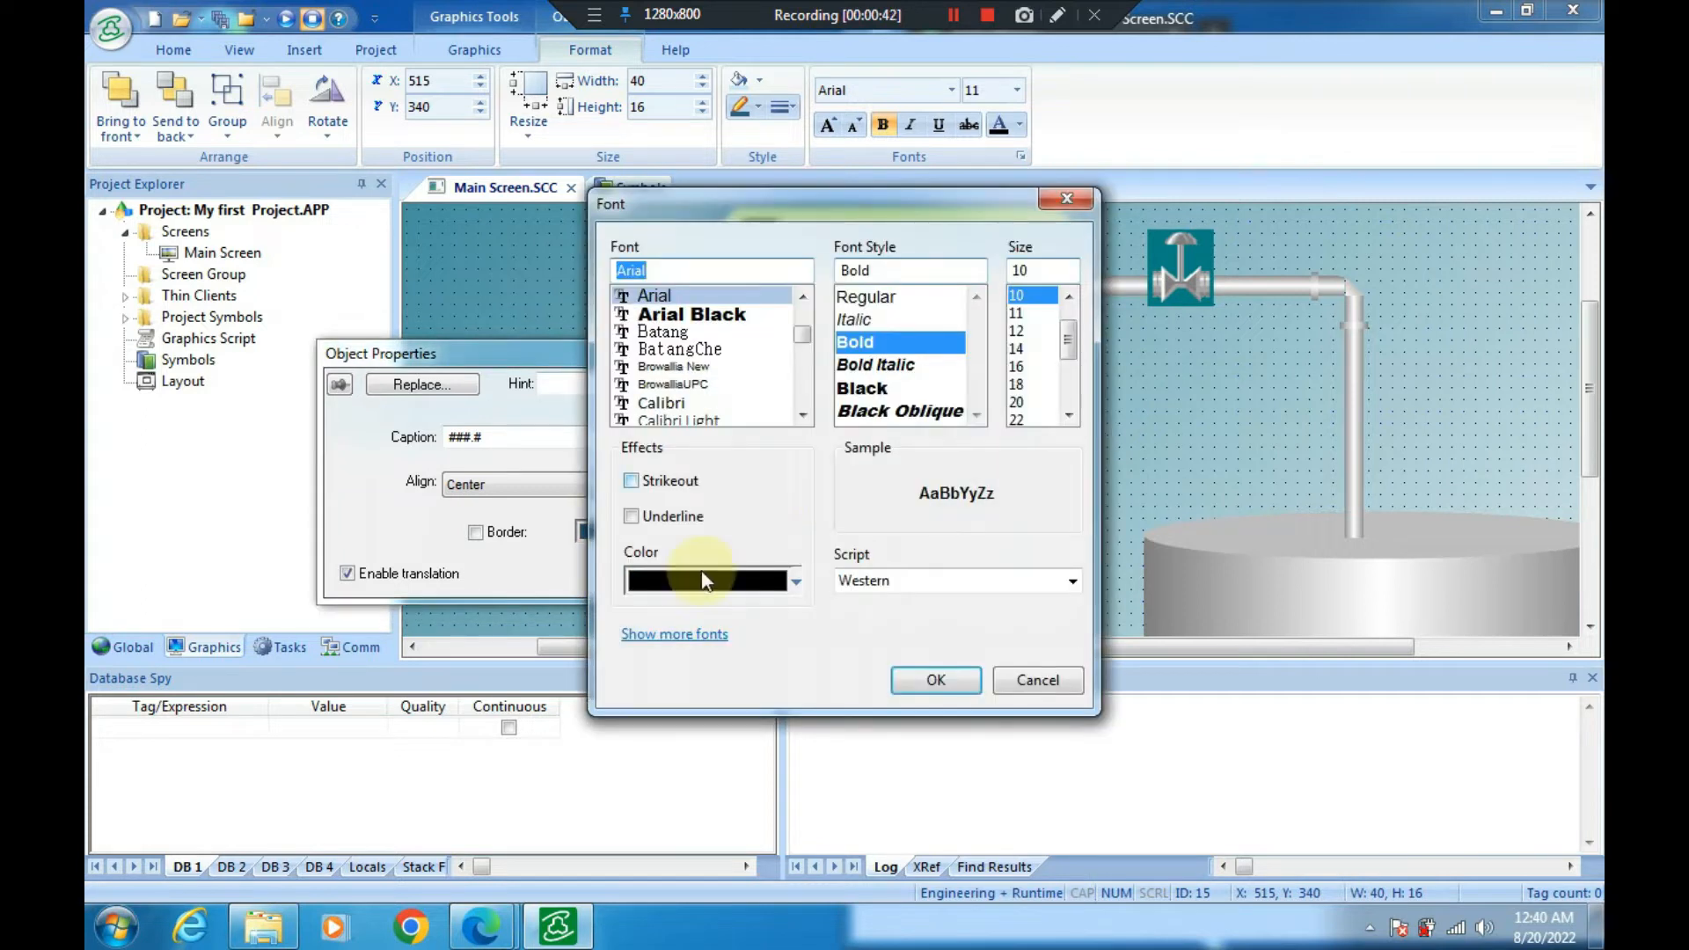
click(699, 581)
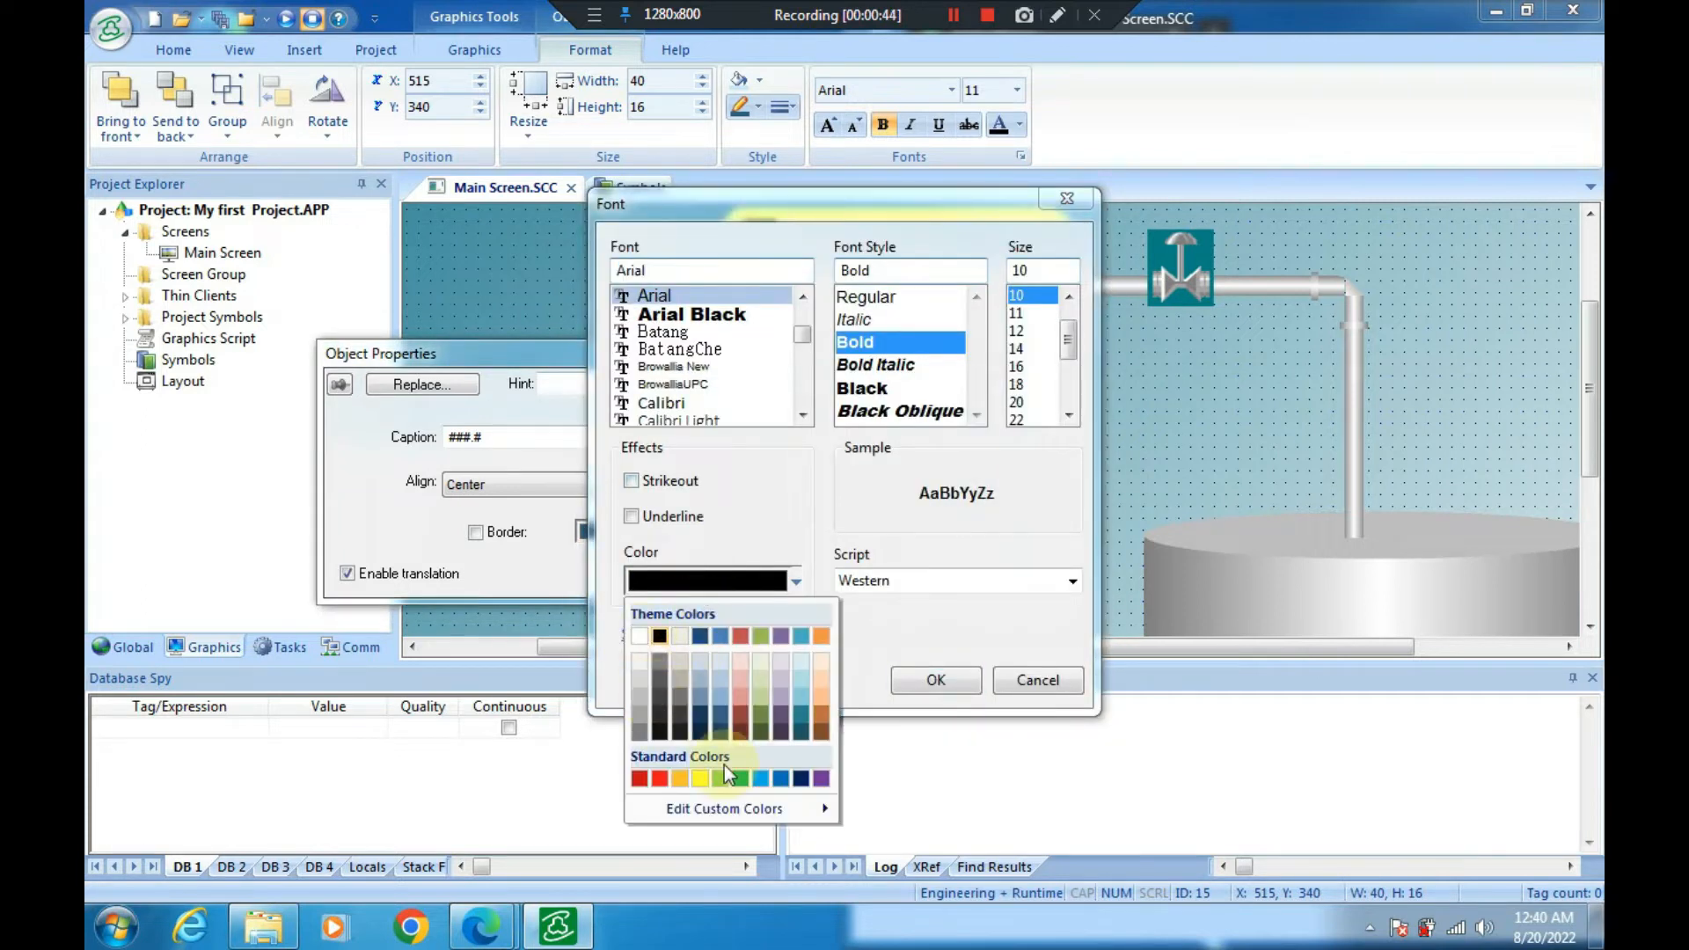
click(744, 780)
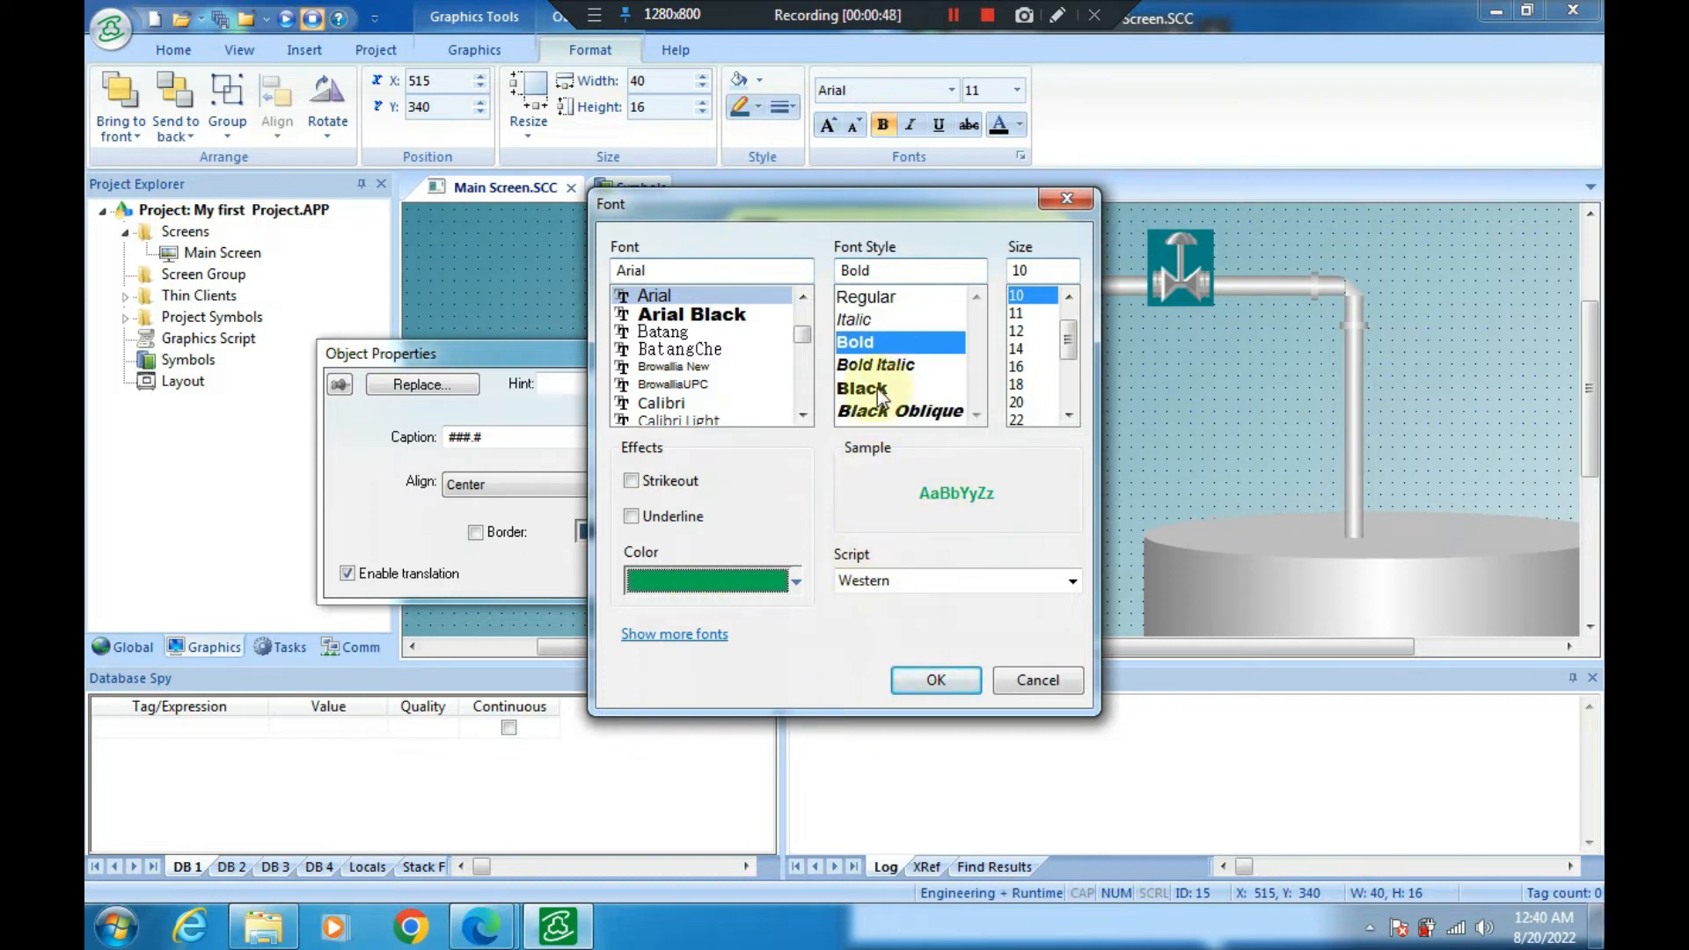
click(693, 315)
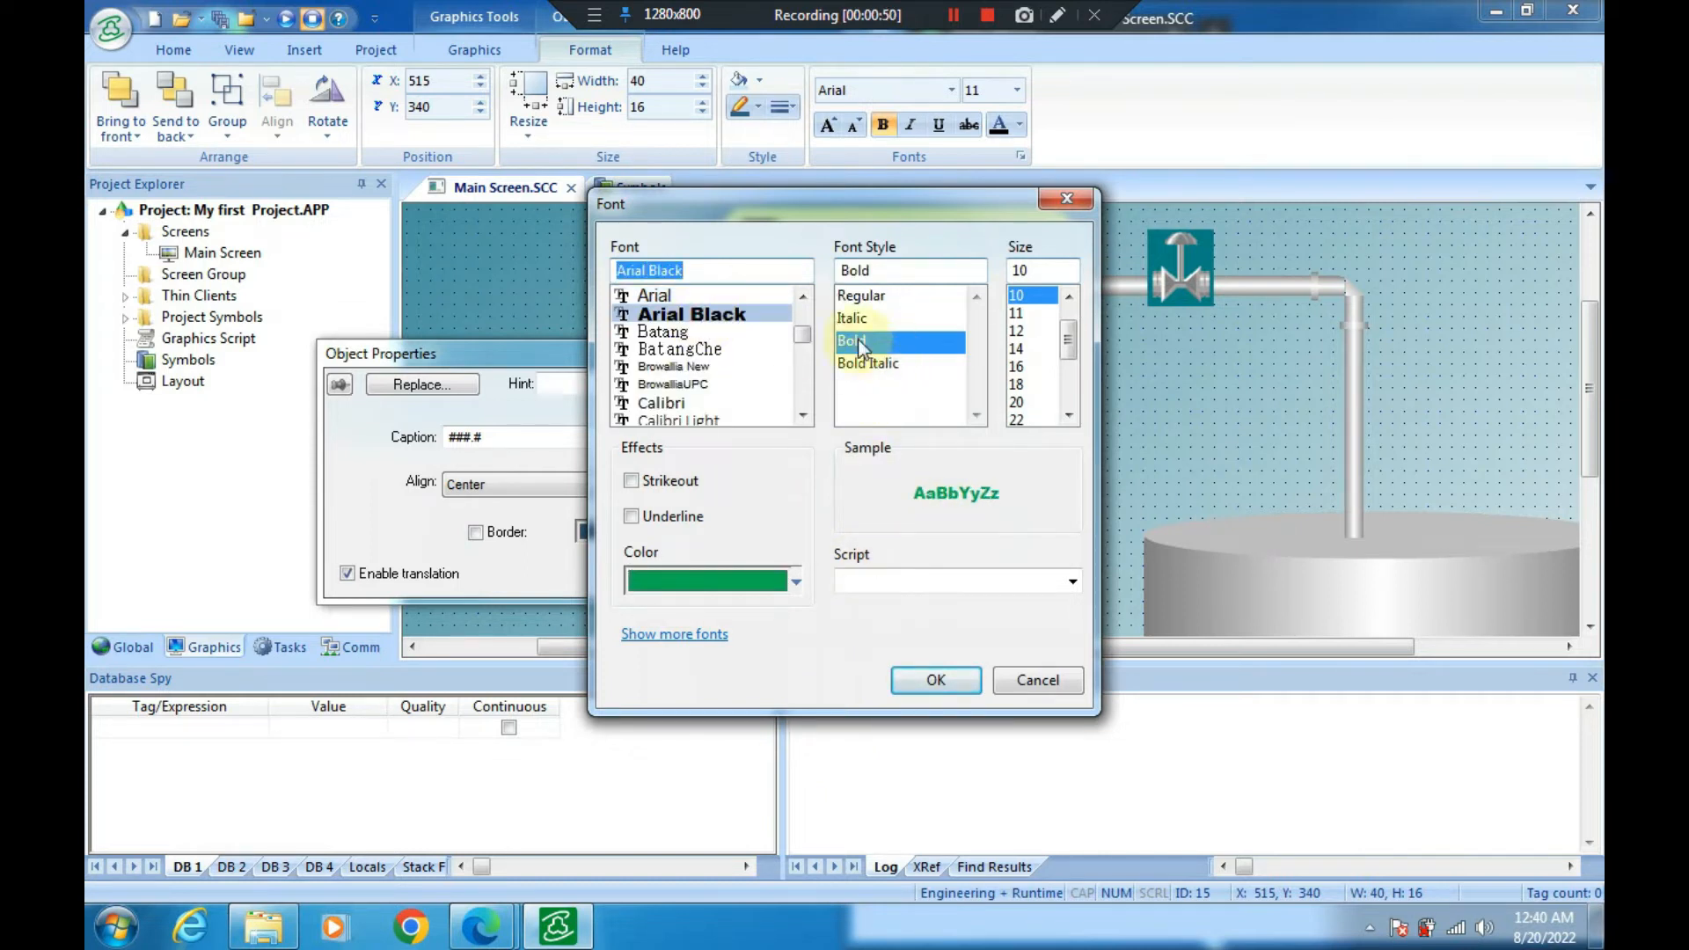
click(1018, 366)
click(921, 679)
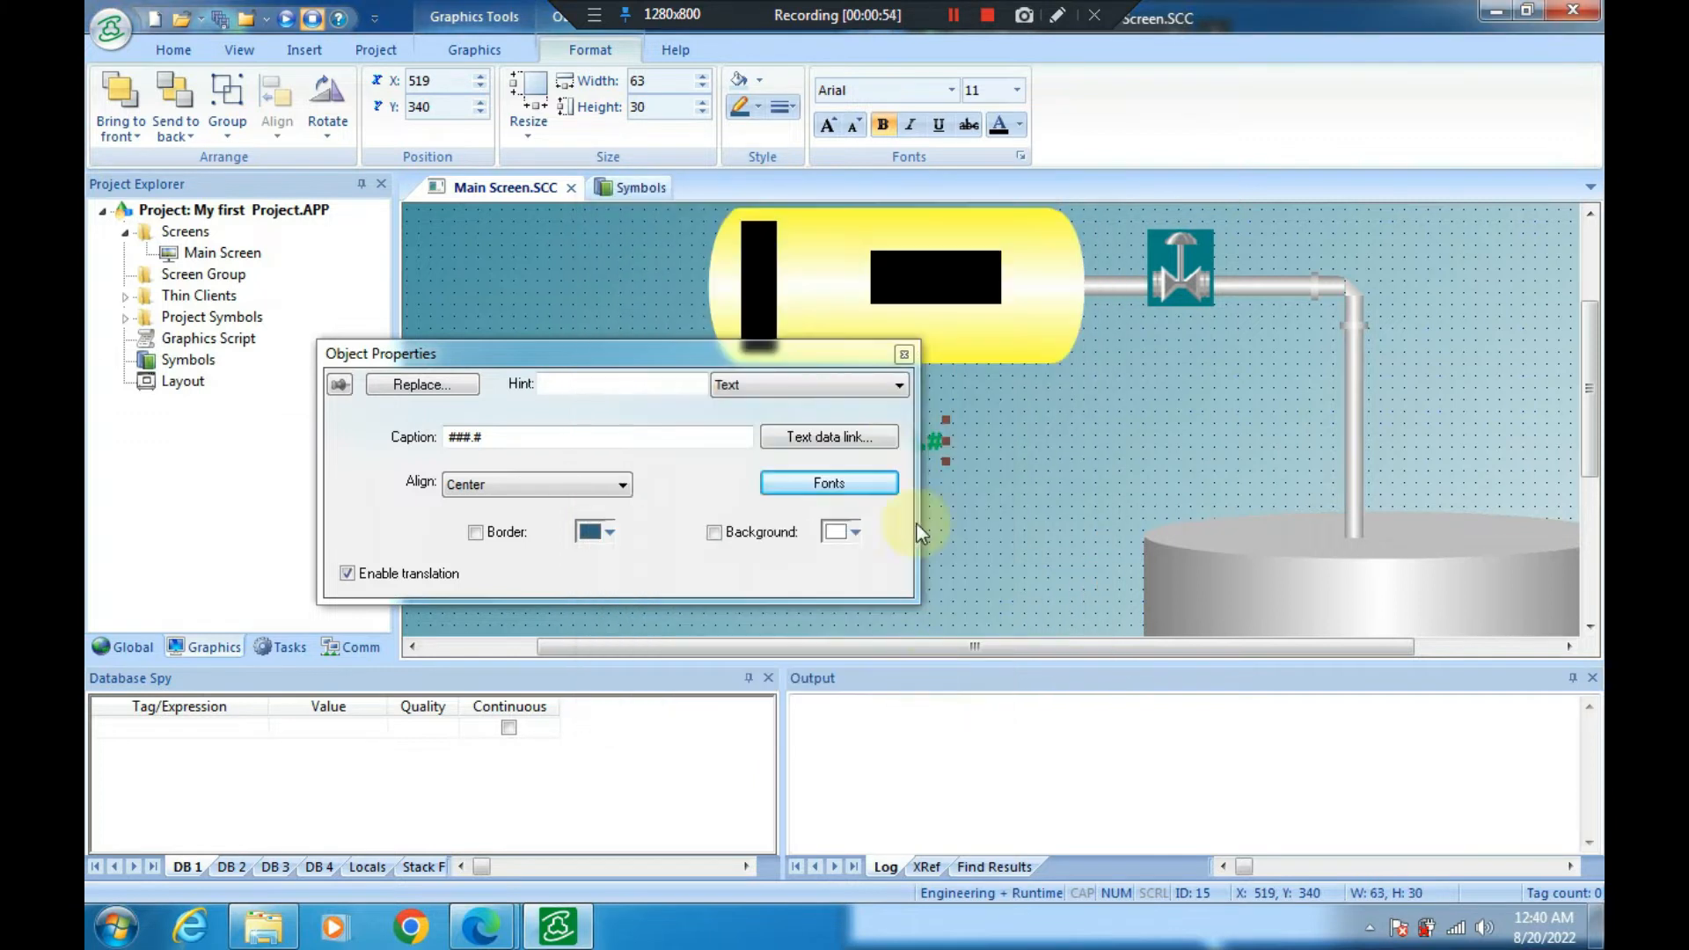
click(905, 355)
Move the ###.# text onto the middle of the black rectangle on the yellow tank
drag(910, 440, 937, 273)
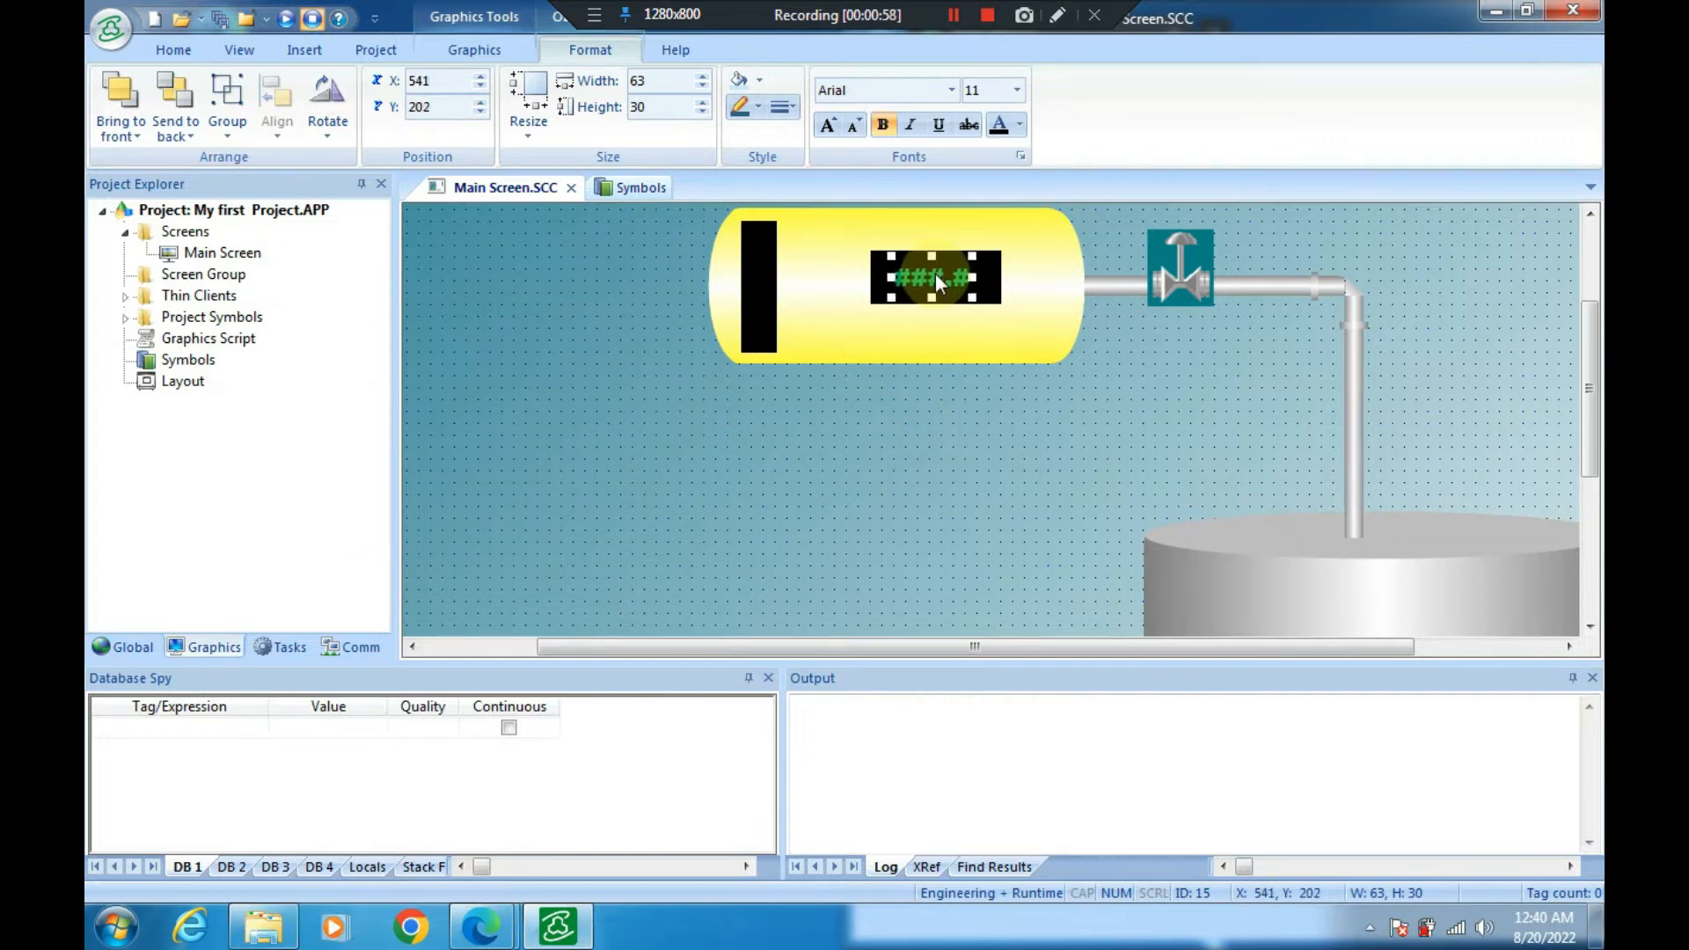
click(917, 425)
click(937, 278)
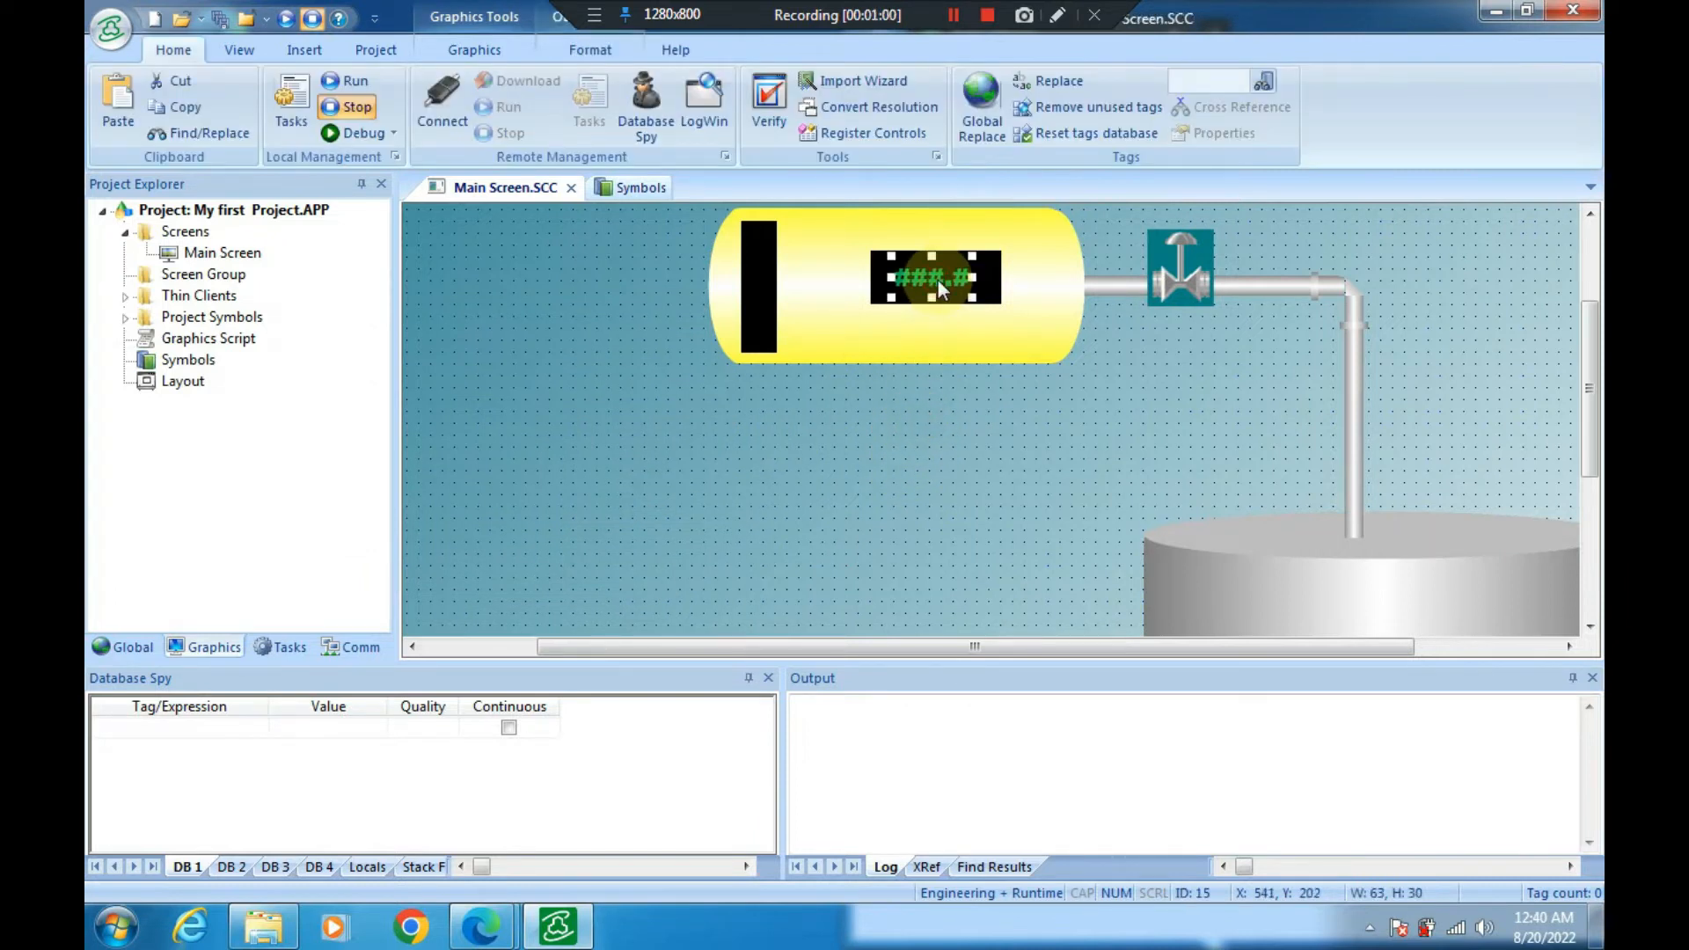
double_click(937, 278)
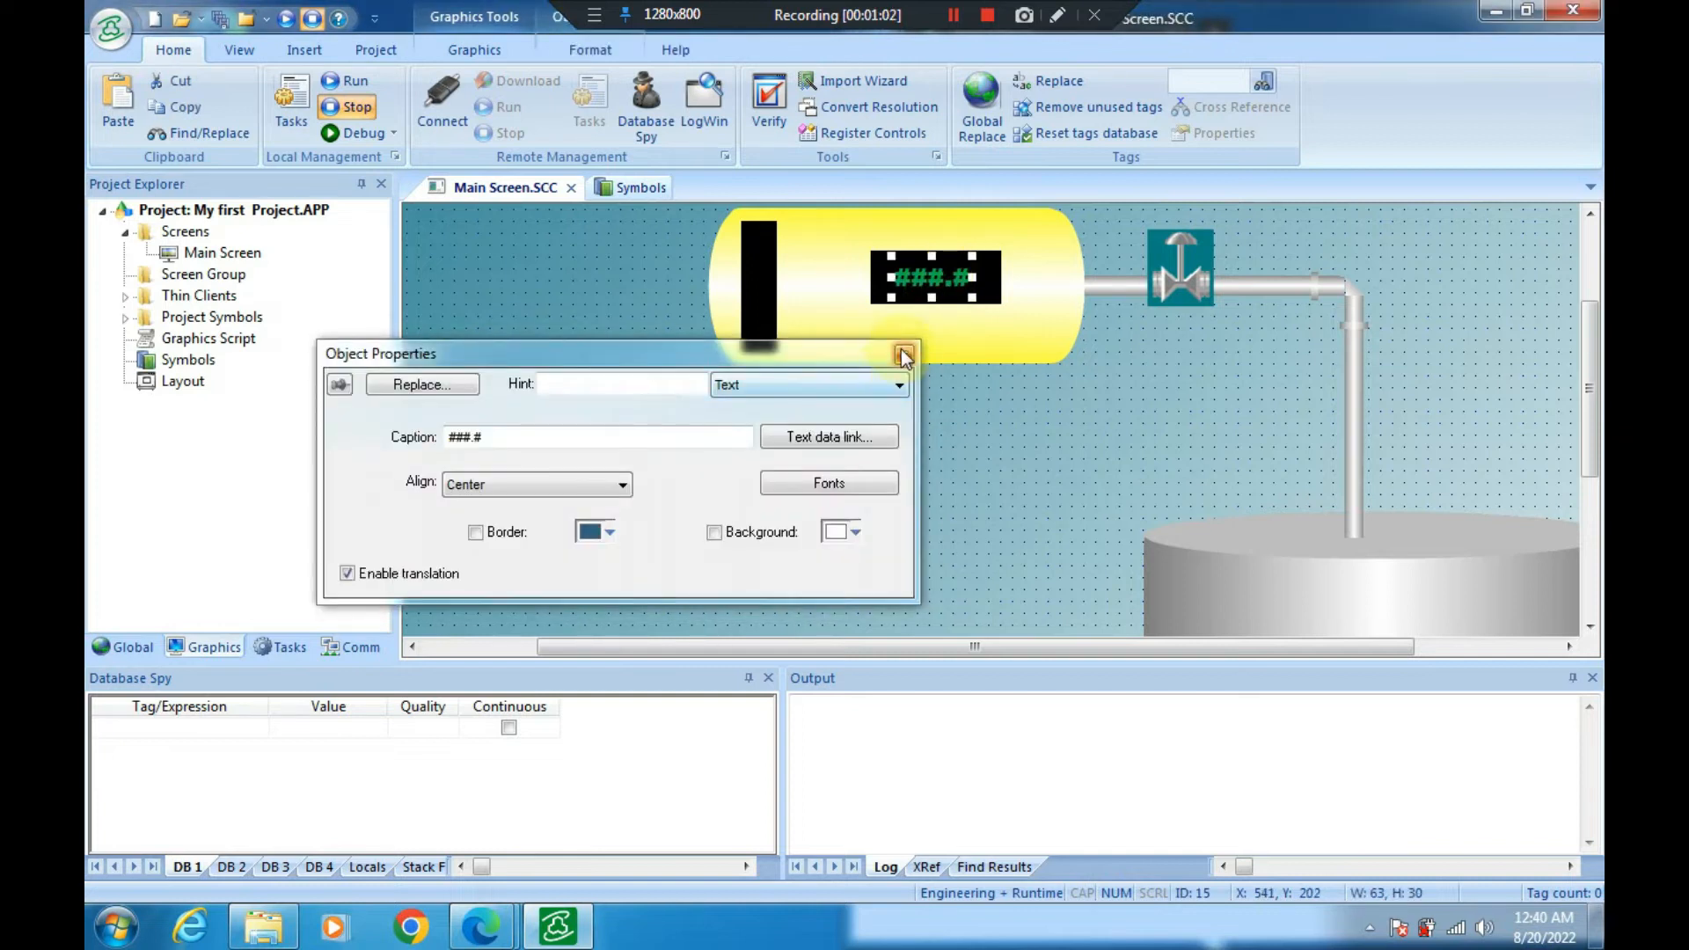
click(905, 354)
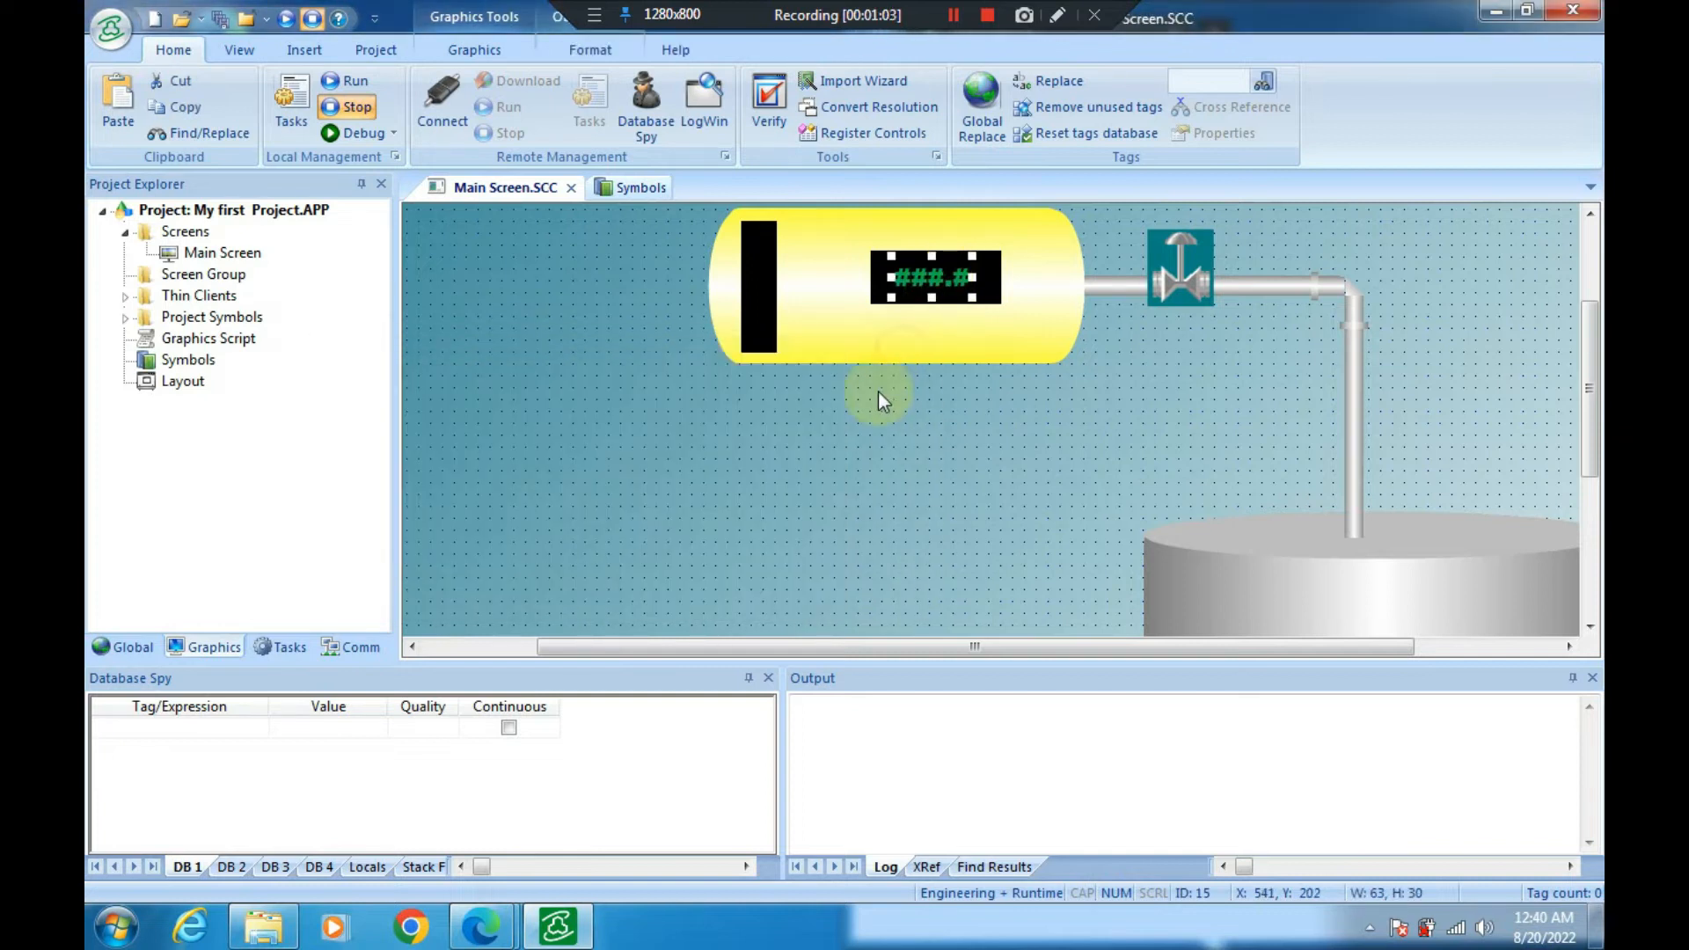
Apply a Text Data Link animation to the ###.# text on the black rectangle and check its properties
click(556, 54)
click(497, 53)
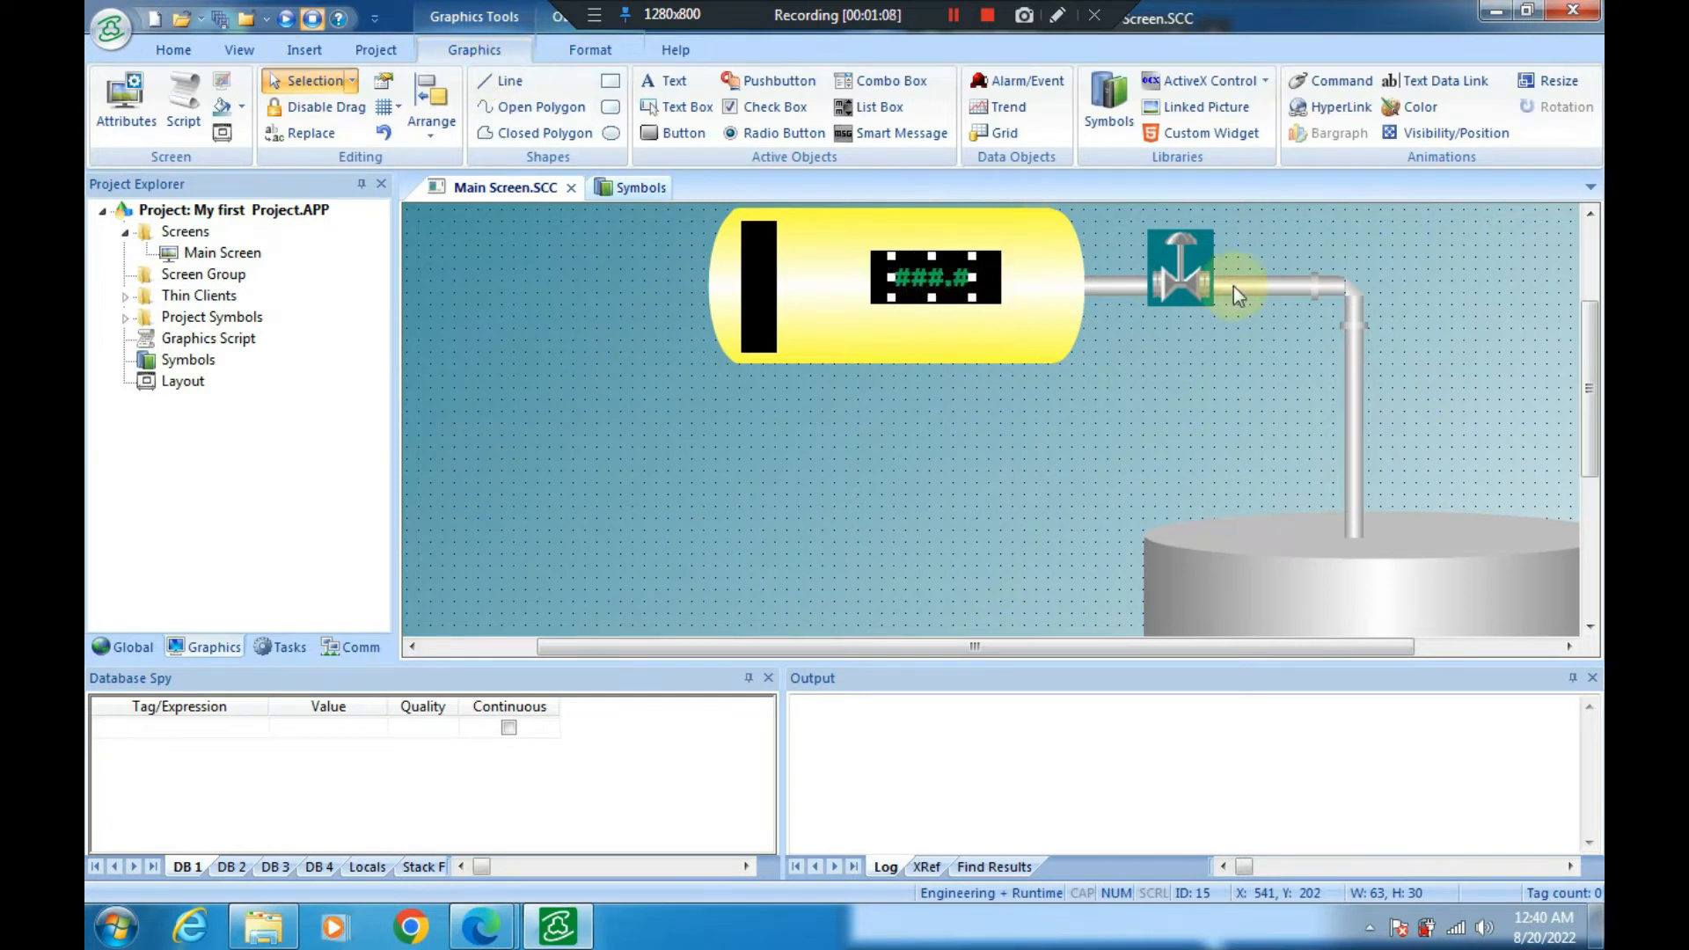
click(1416, 88)
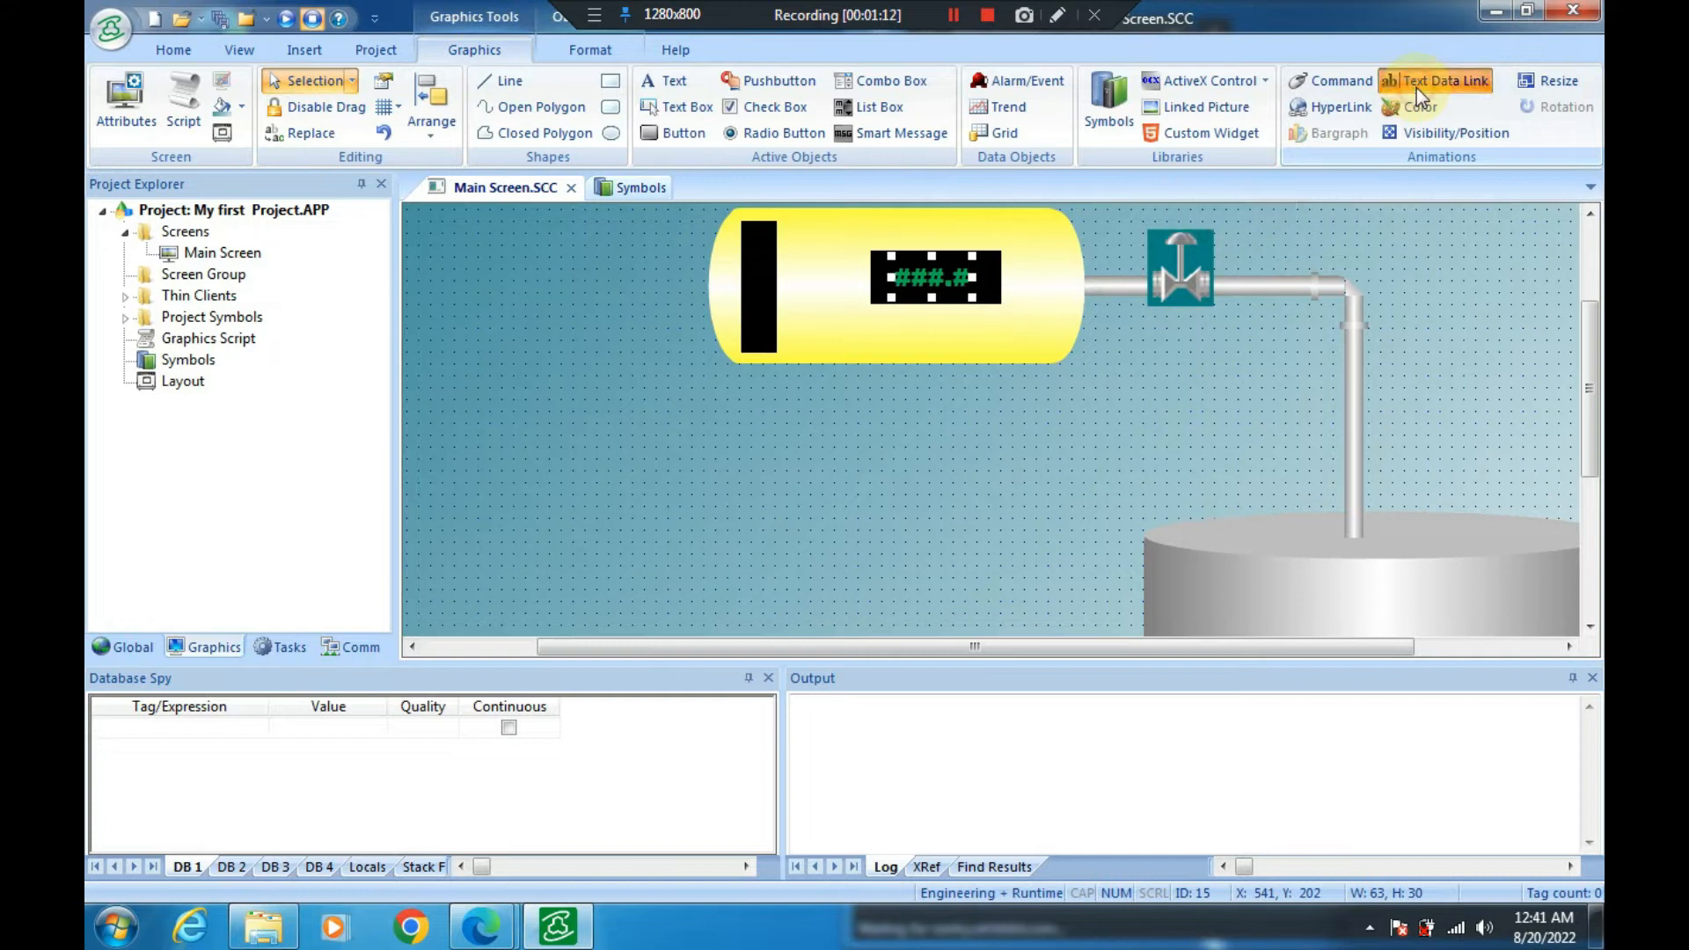
click(850, 400)
double_click(927, 276)
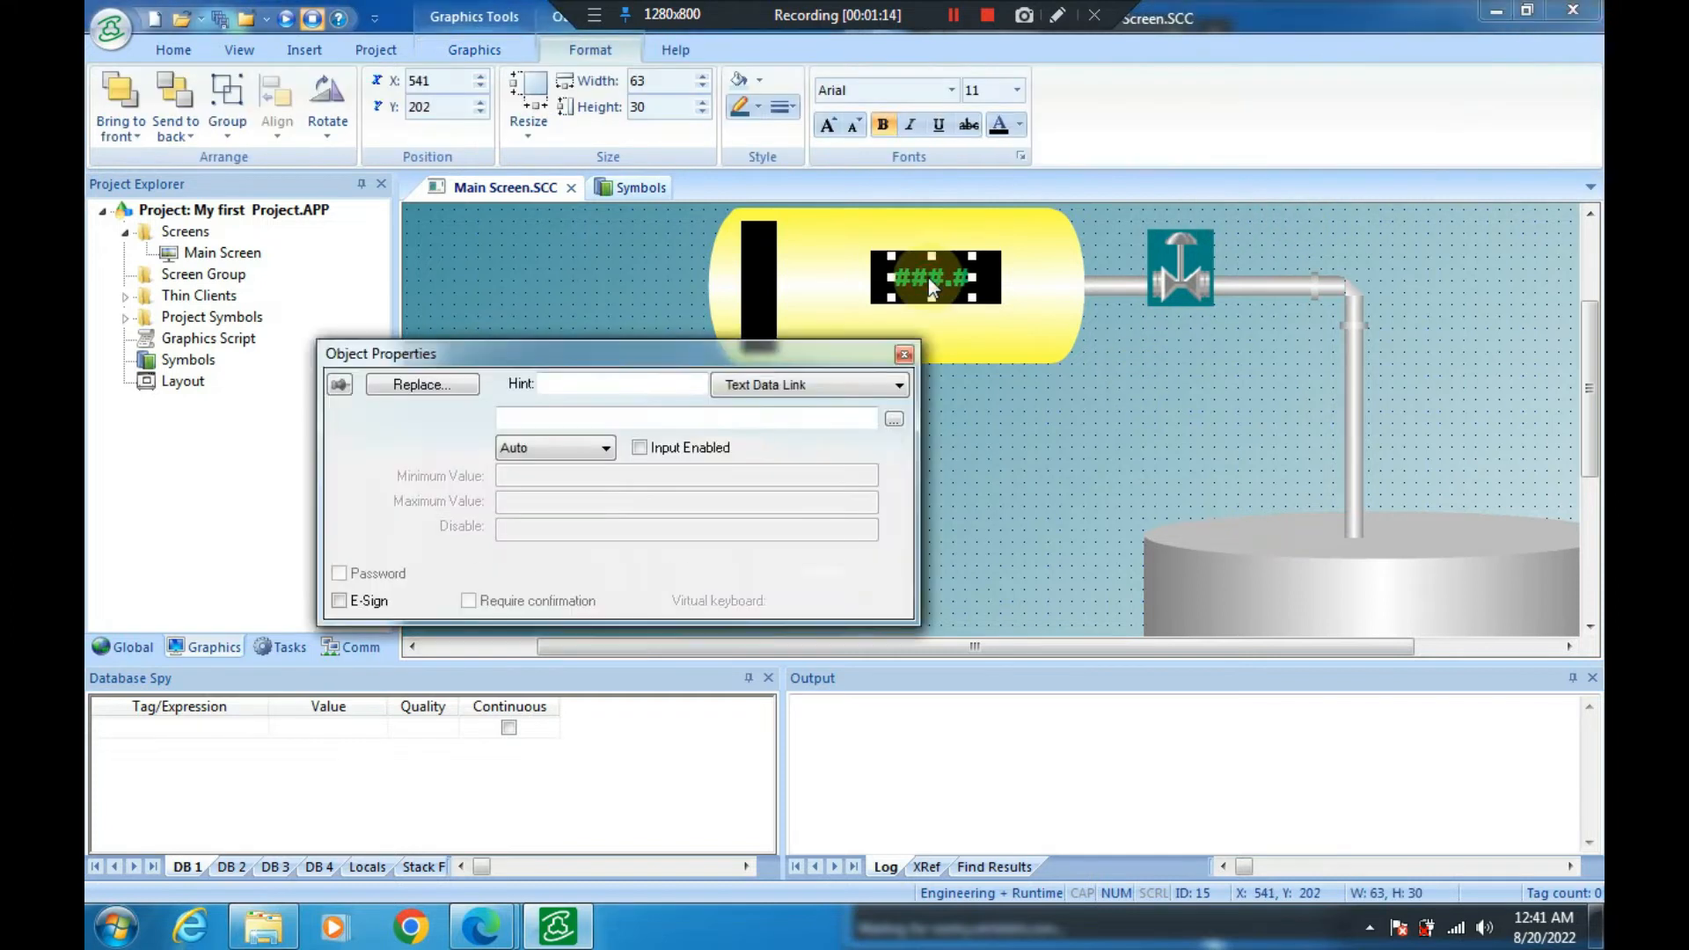
click(903, 353)
click(1017, 463)
Check the linked-symbol properties of the valve on the horizontal pipe, including its TagState property
drag(853, 648, 1179, 641)
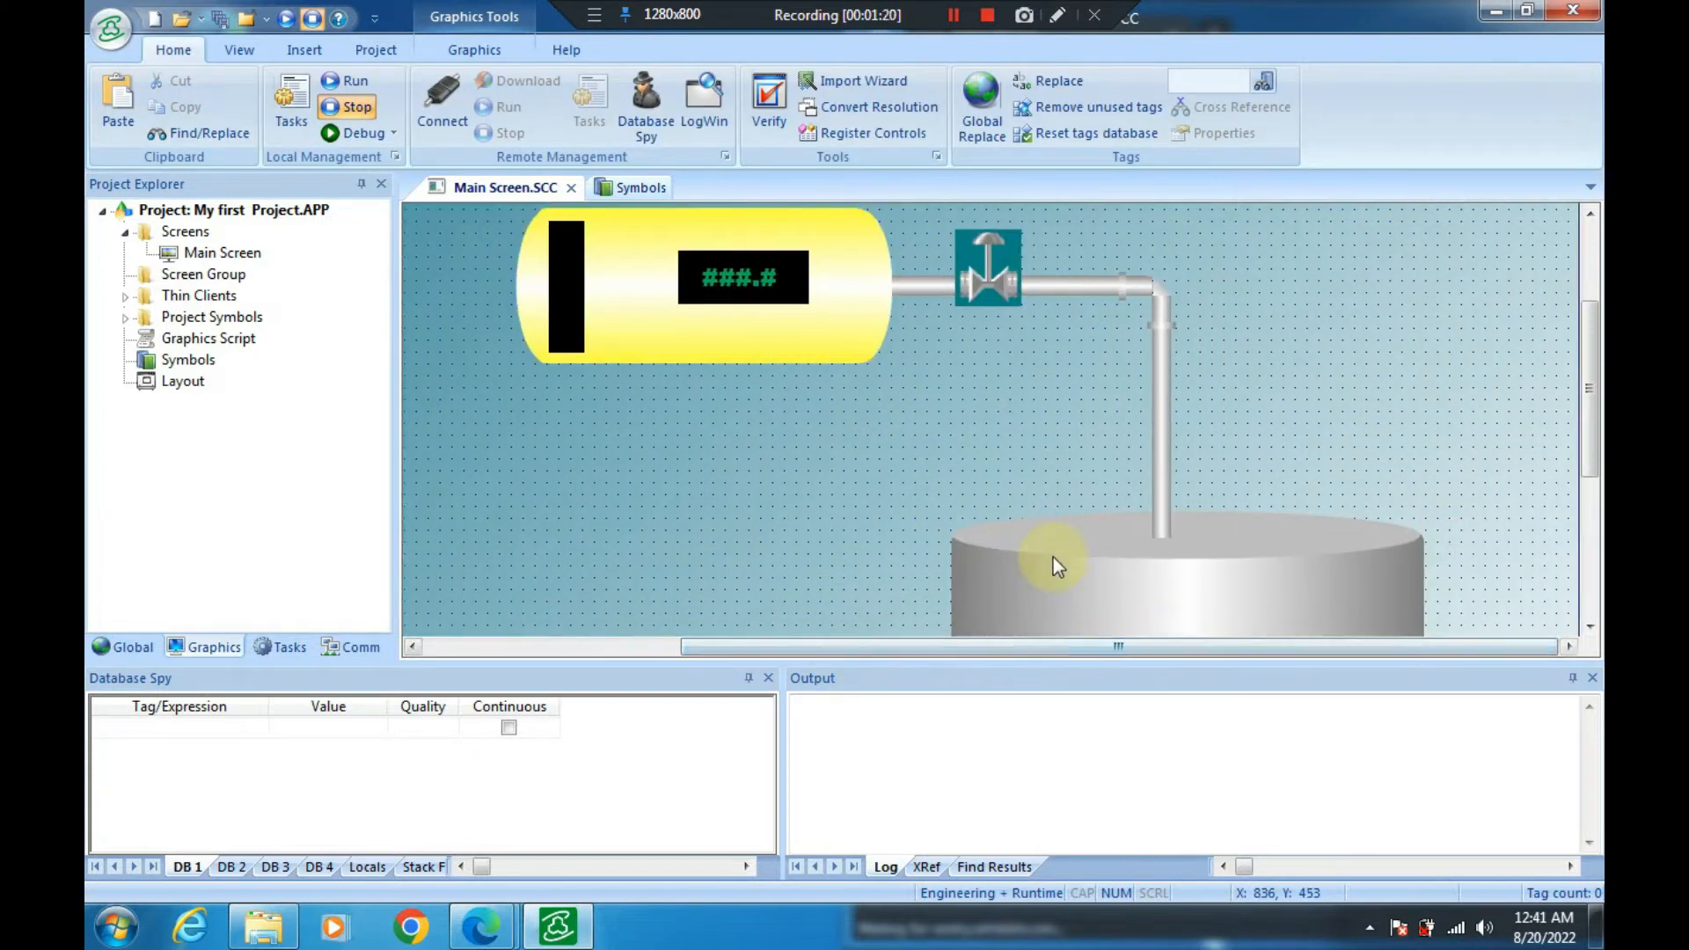
click(1015, 274)
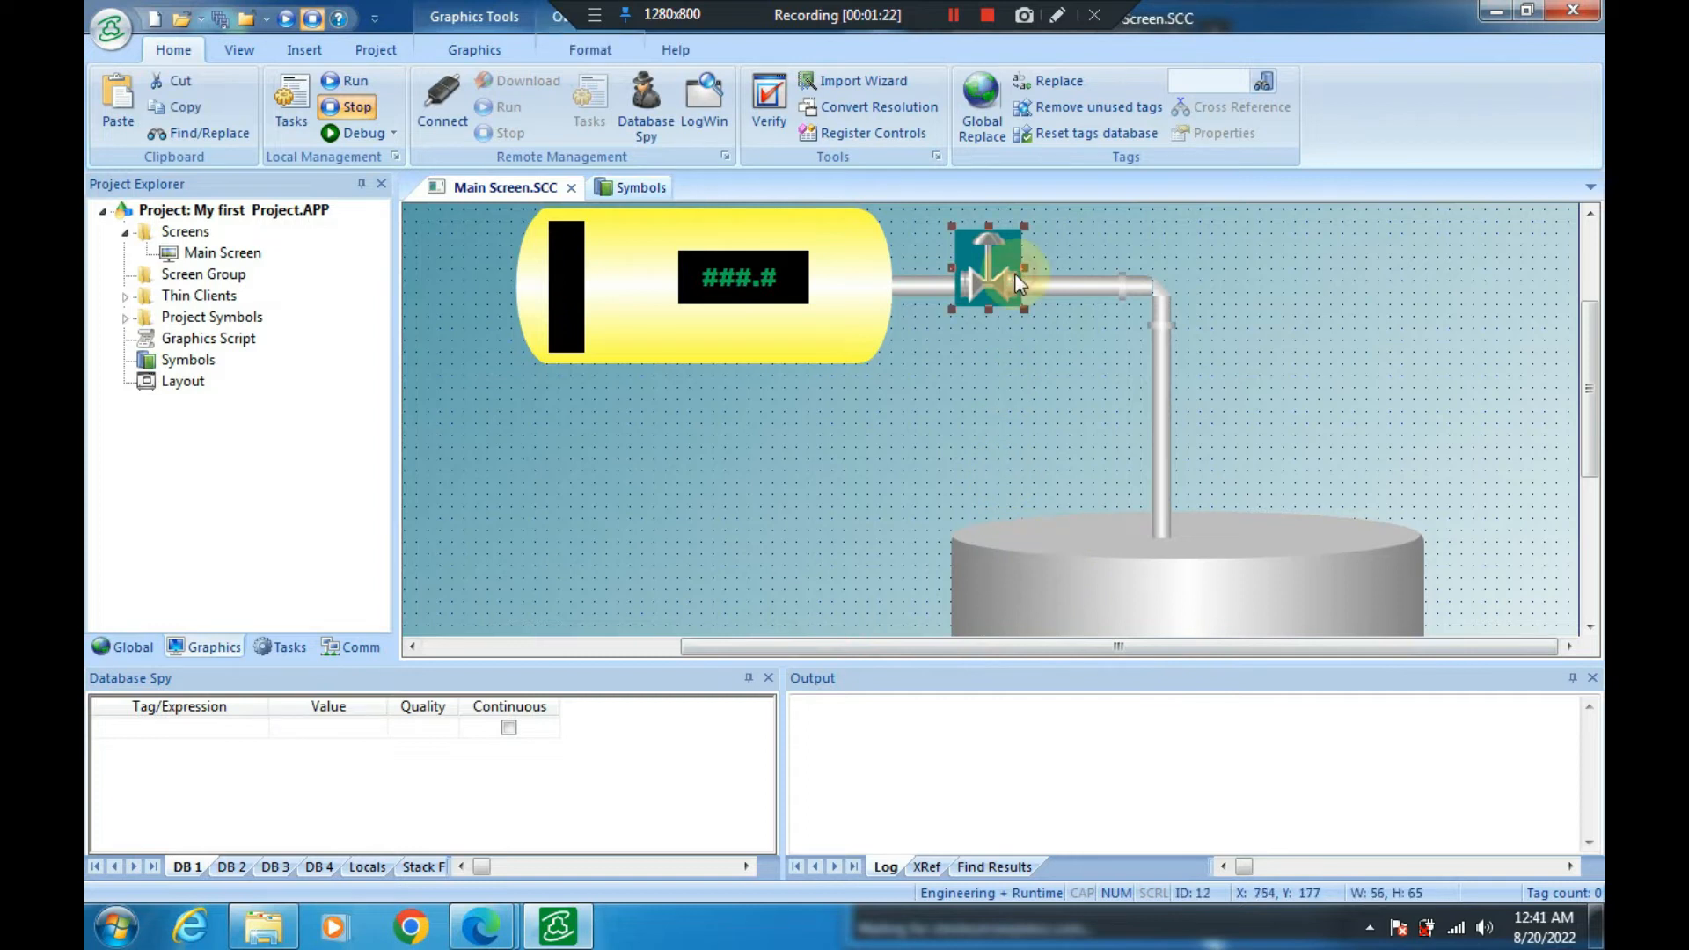
double_click(1016, 275)
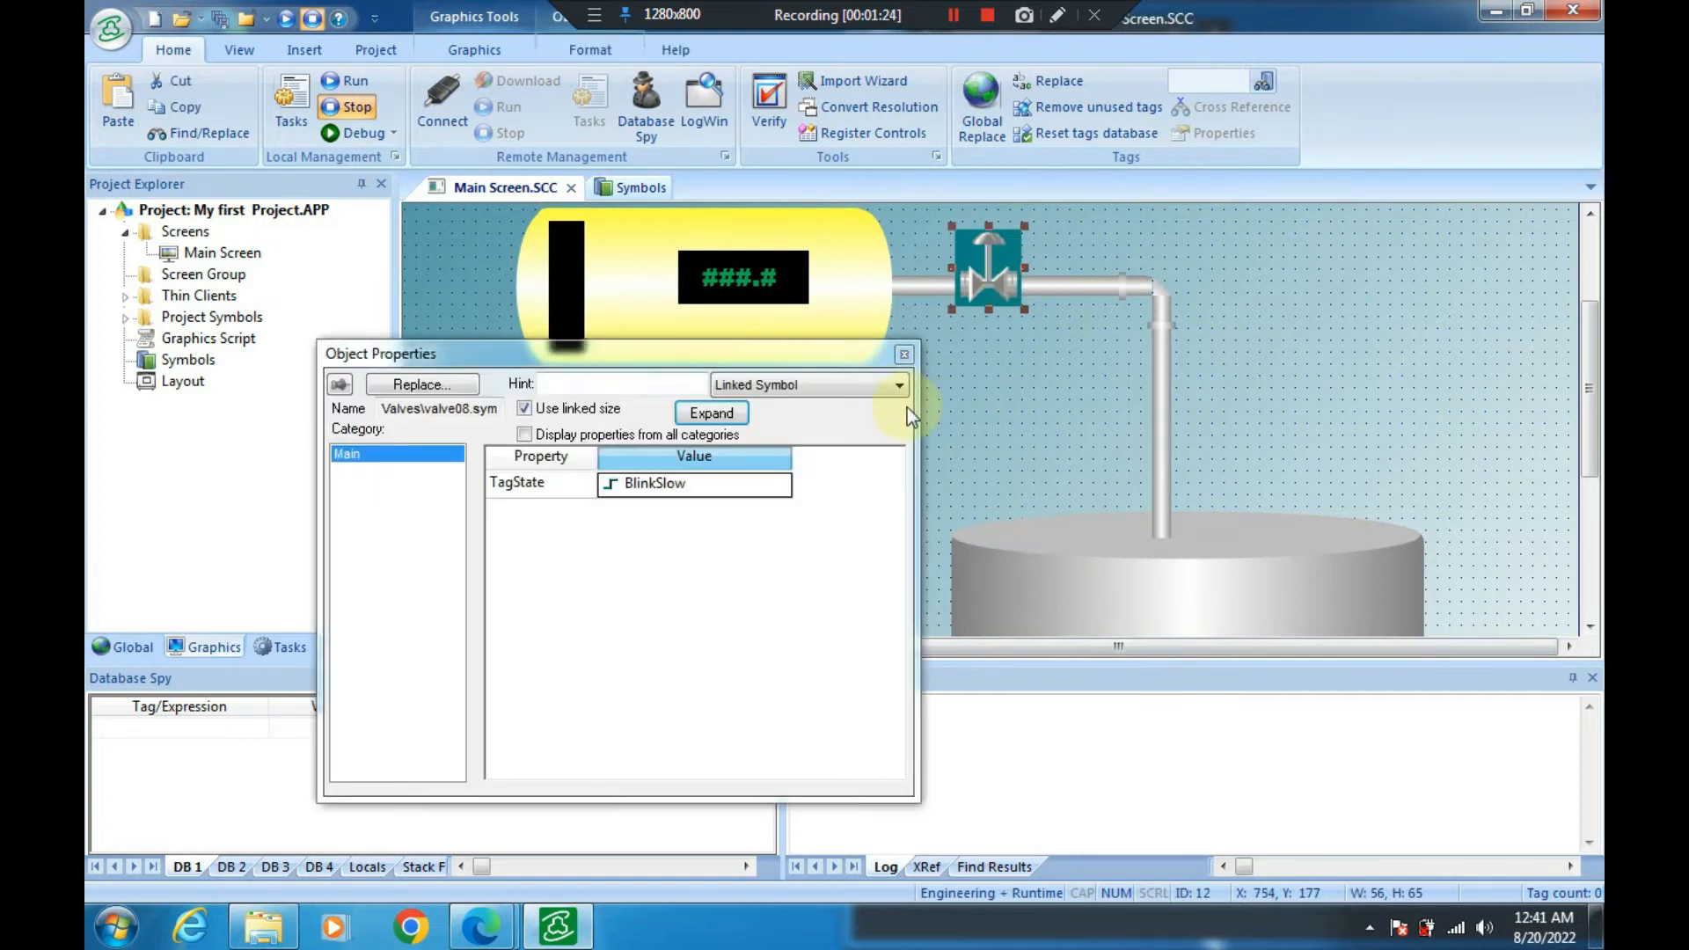
click(903, 356)
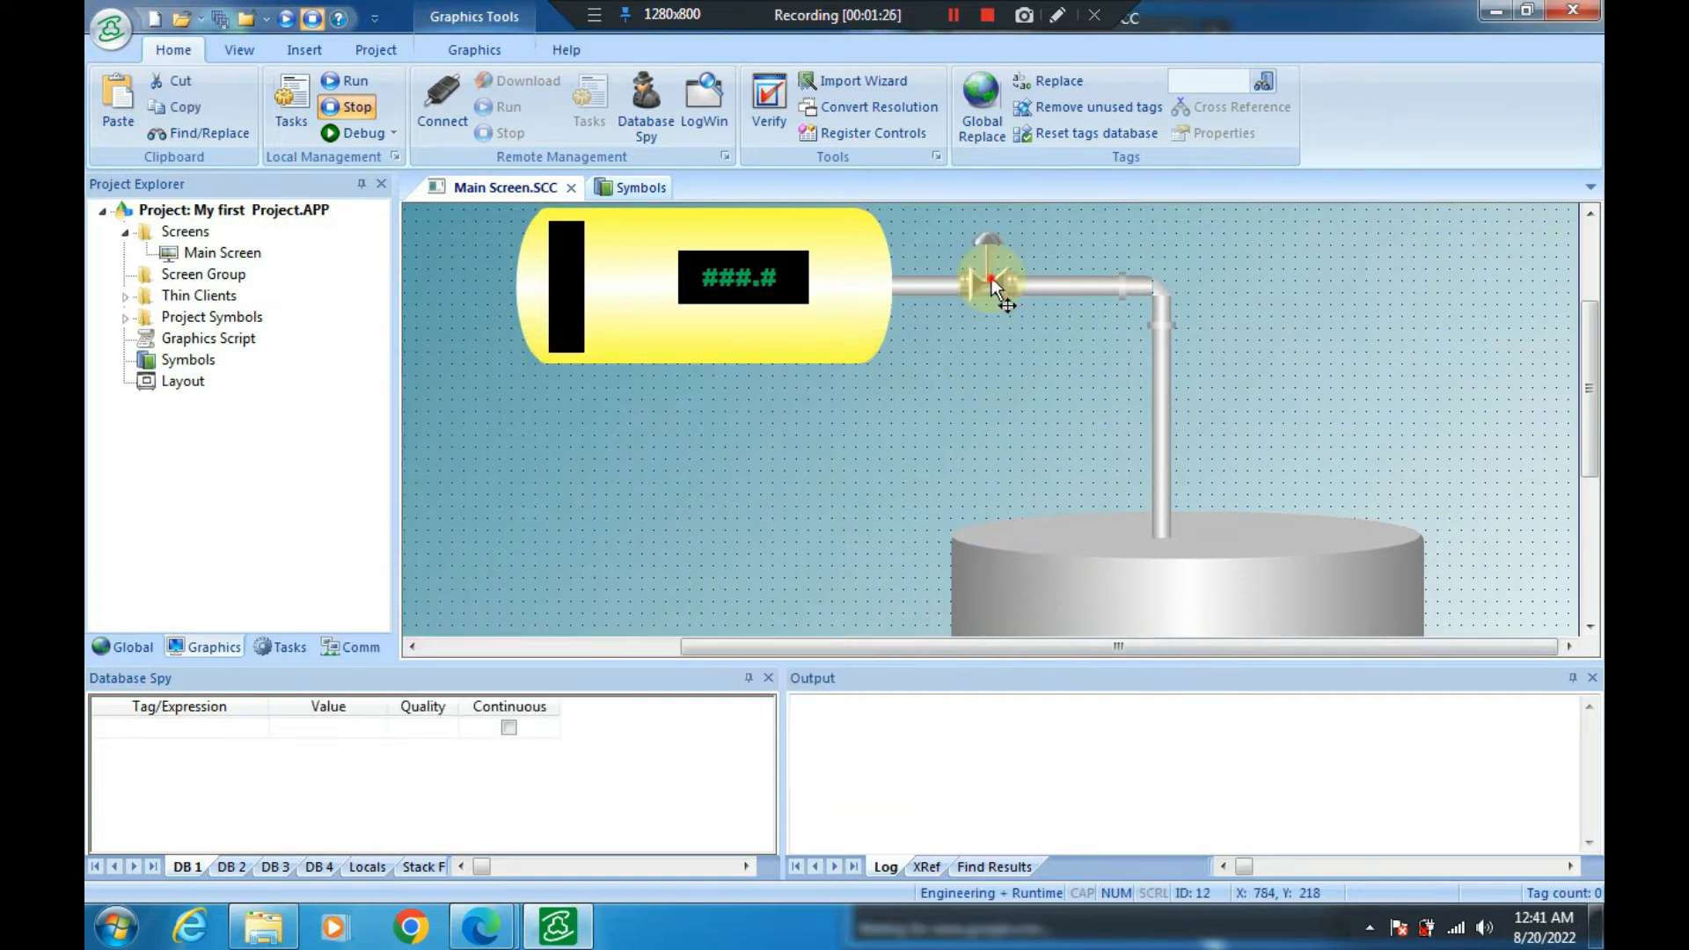
Review the properties of the valve on the horizontal pipe once more and close them
double_click(992, 286)
click(903, 355)
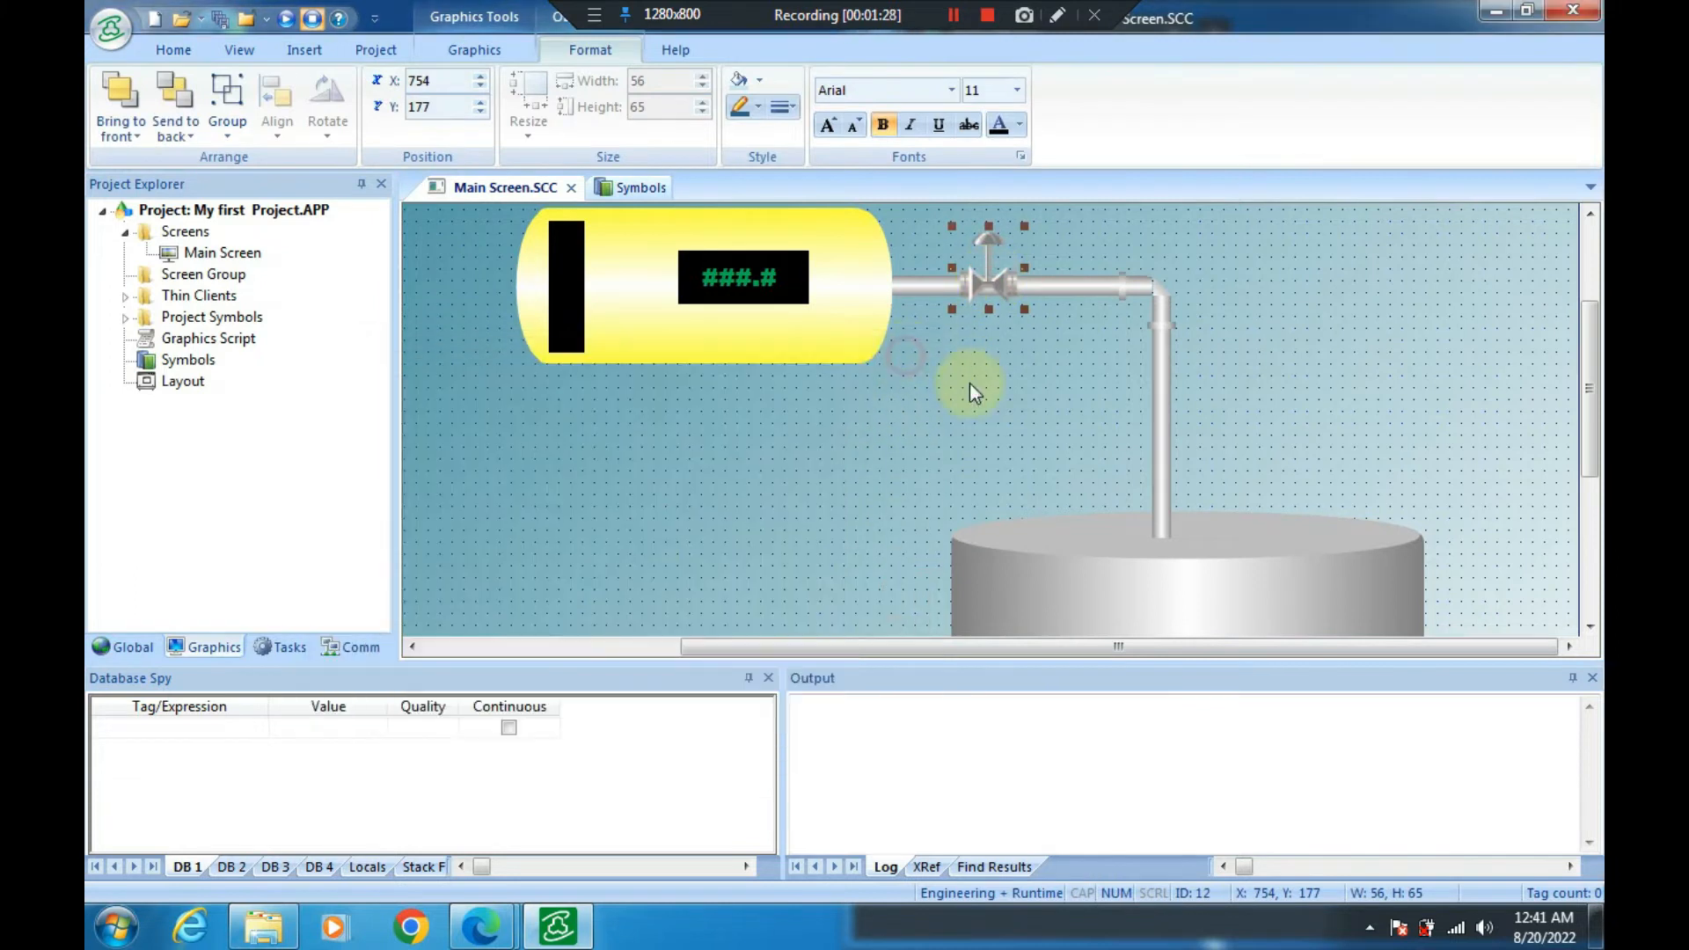
Insert the bargraph01 symbol from the Bargraphs category and position it near the left edge of the grey tank
mouse_move(1596, 333)
mouse_down()
mouse_move(1592, 412)
mouse_move(1591, 365)
mouse_up()
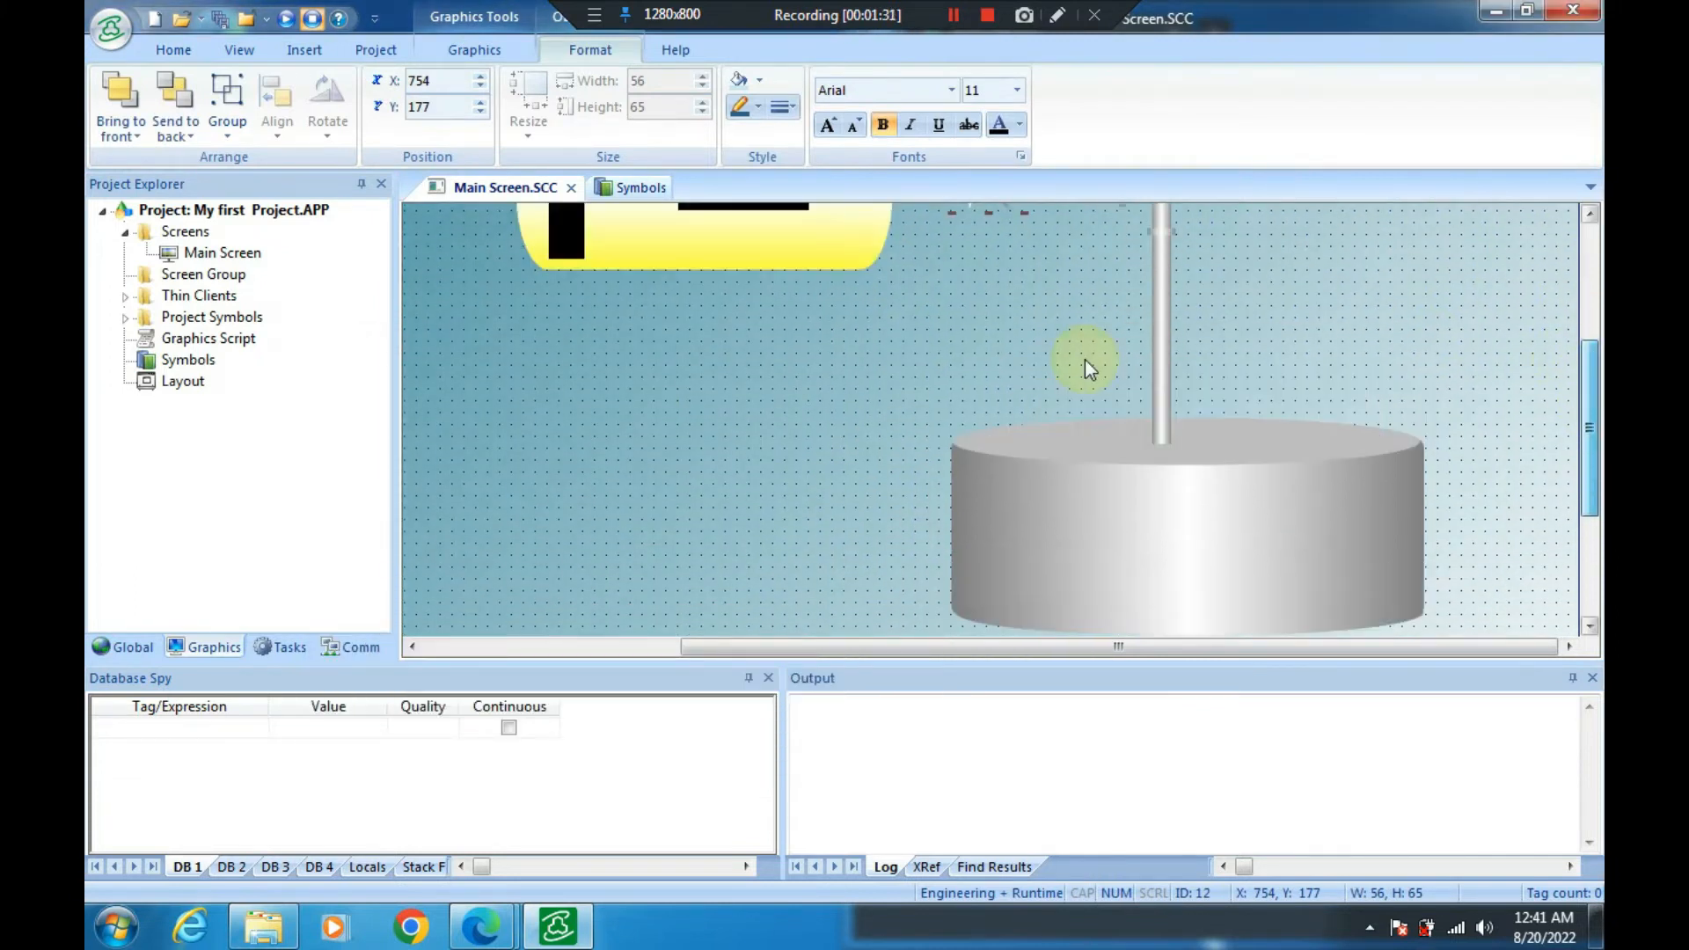
click(667, 187)
click(506, 310)
click(683, 319)
click(520, 195)
click(1063, 526)
drag(1078, 545, 986, 495)
Check the linked-symbol properties of the bargraph on the yellow tank and look over both tanks' bargraphs
scroll(810, 482, up, 3)
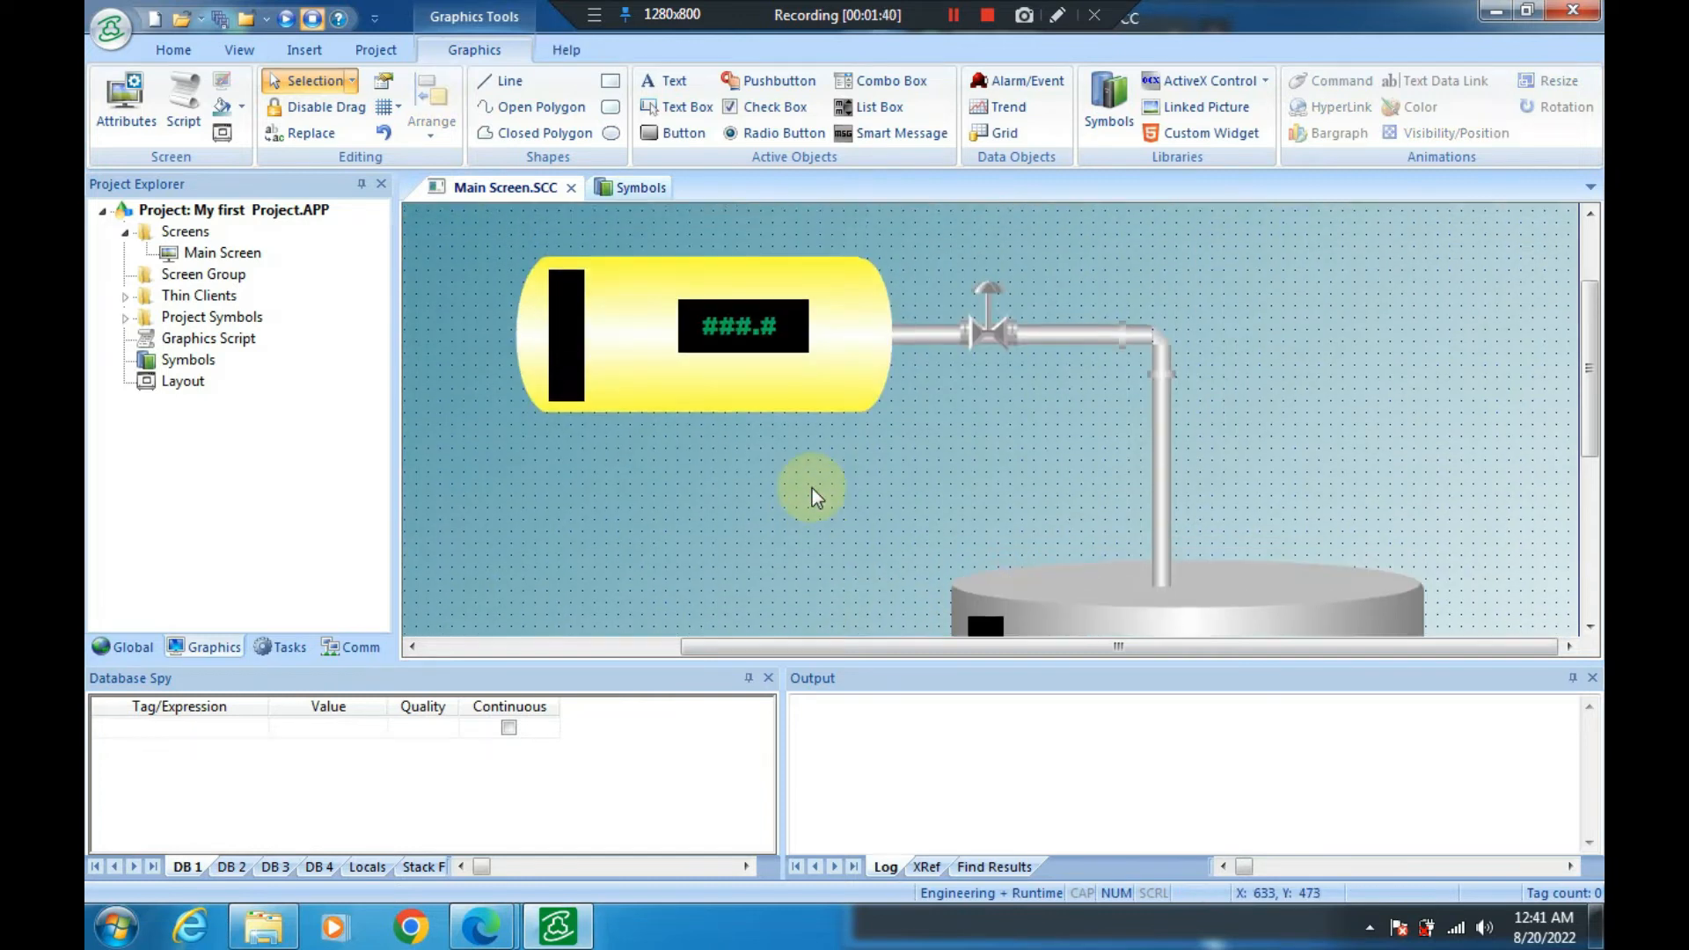
click(563, 357)
double_click(563, 359)
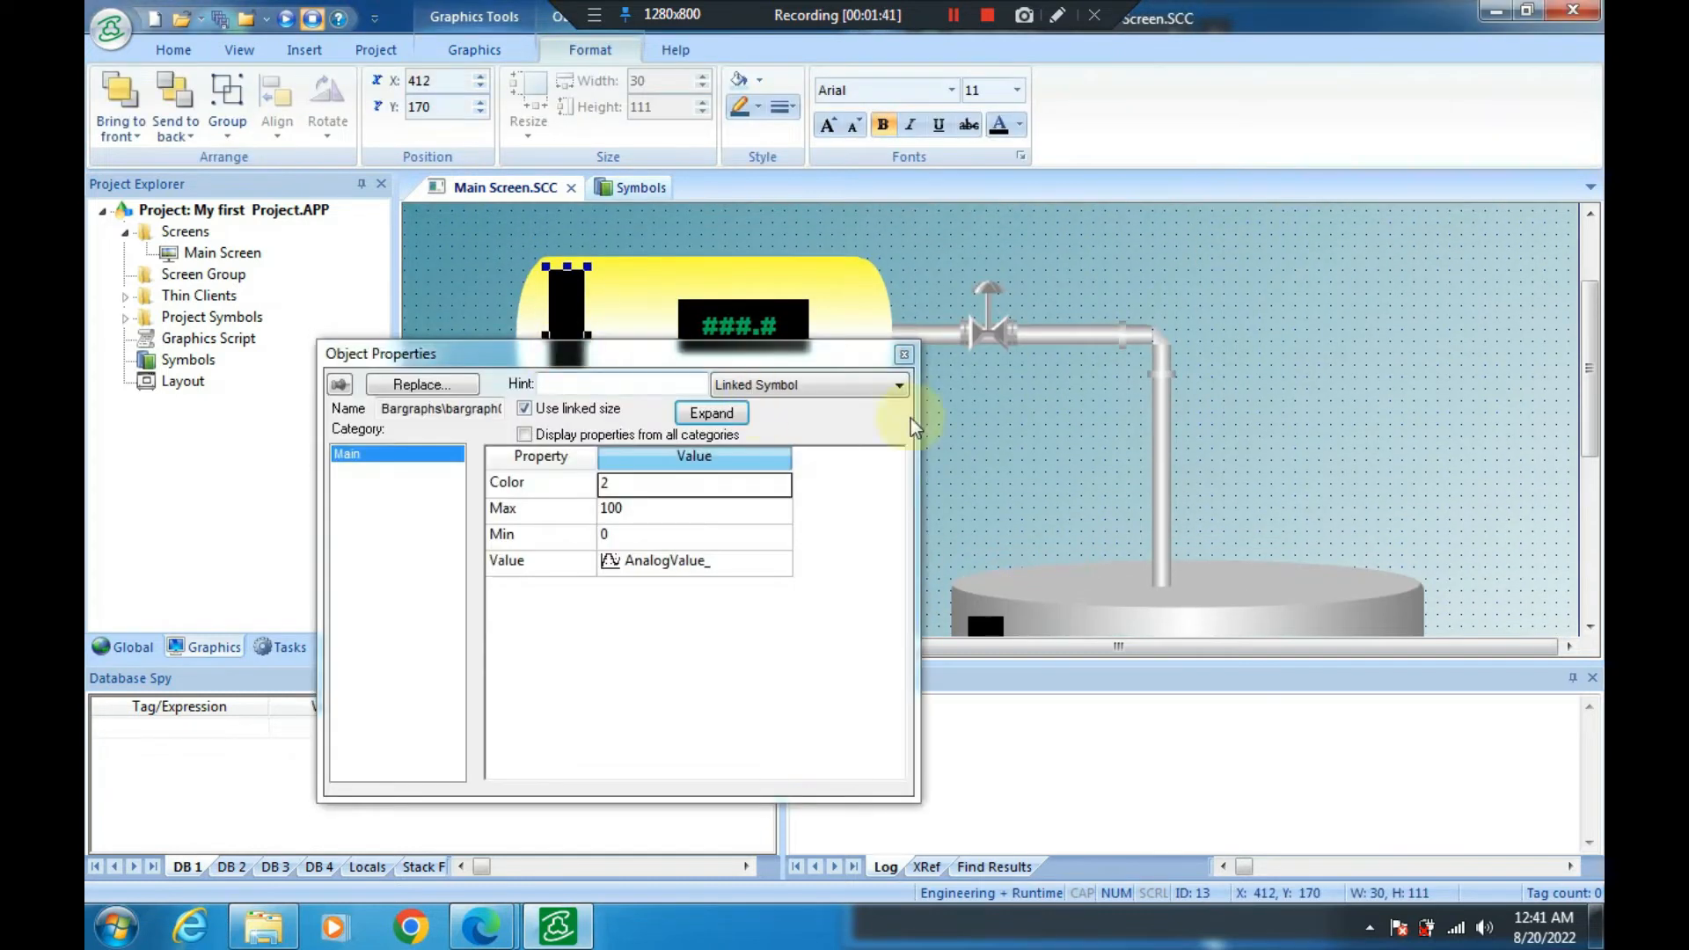
click(915, 348)
scroll(1036, 482, down, 2)
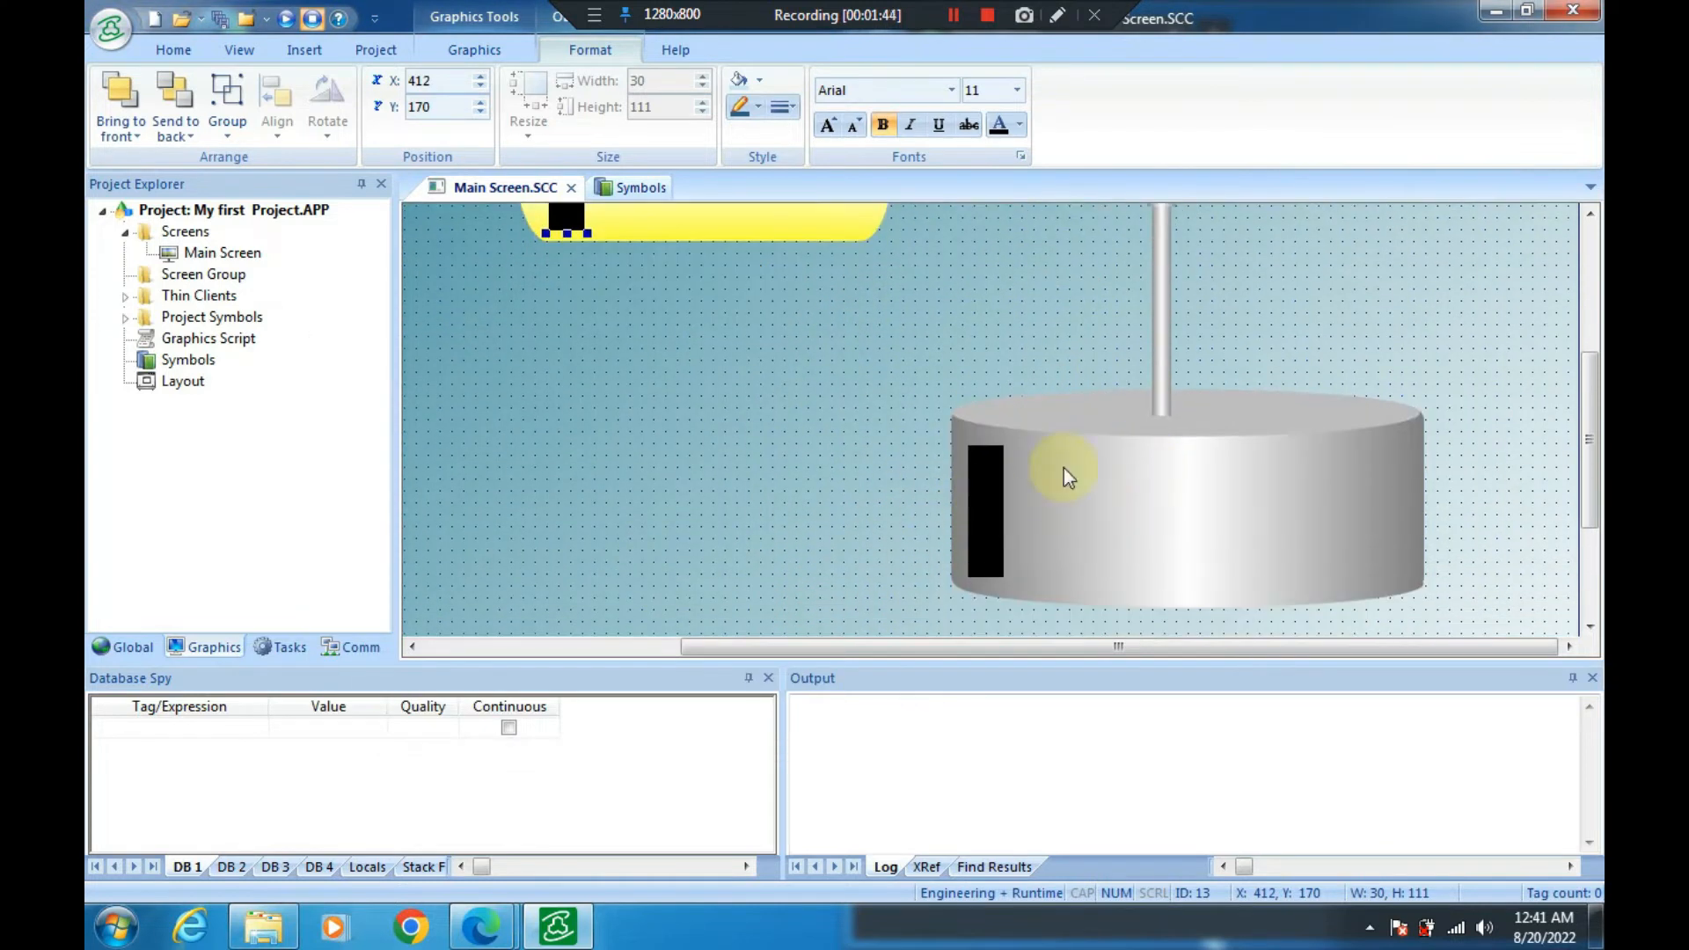
scroll(1517, 392, up, 2)
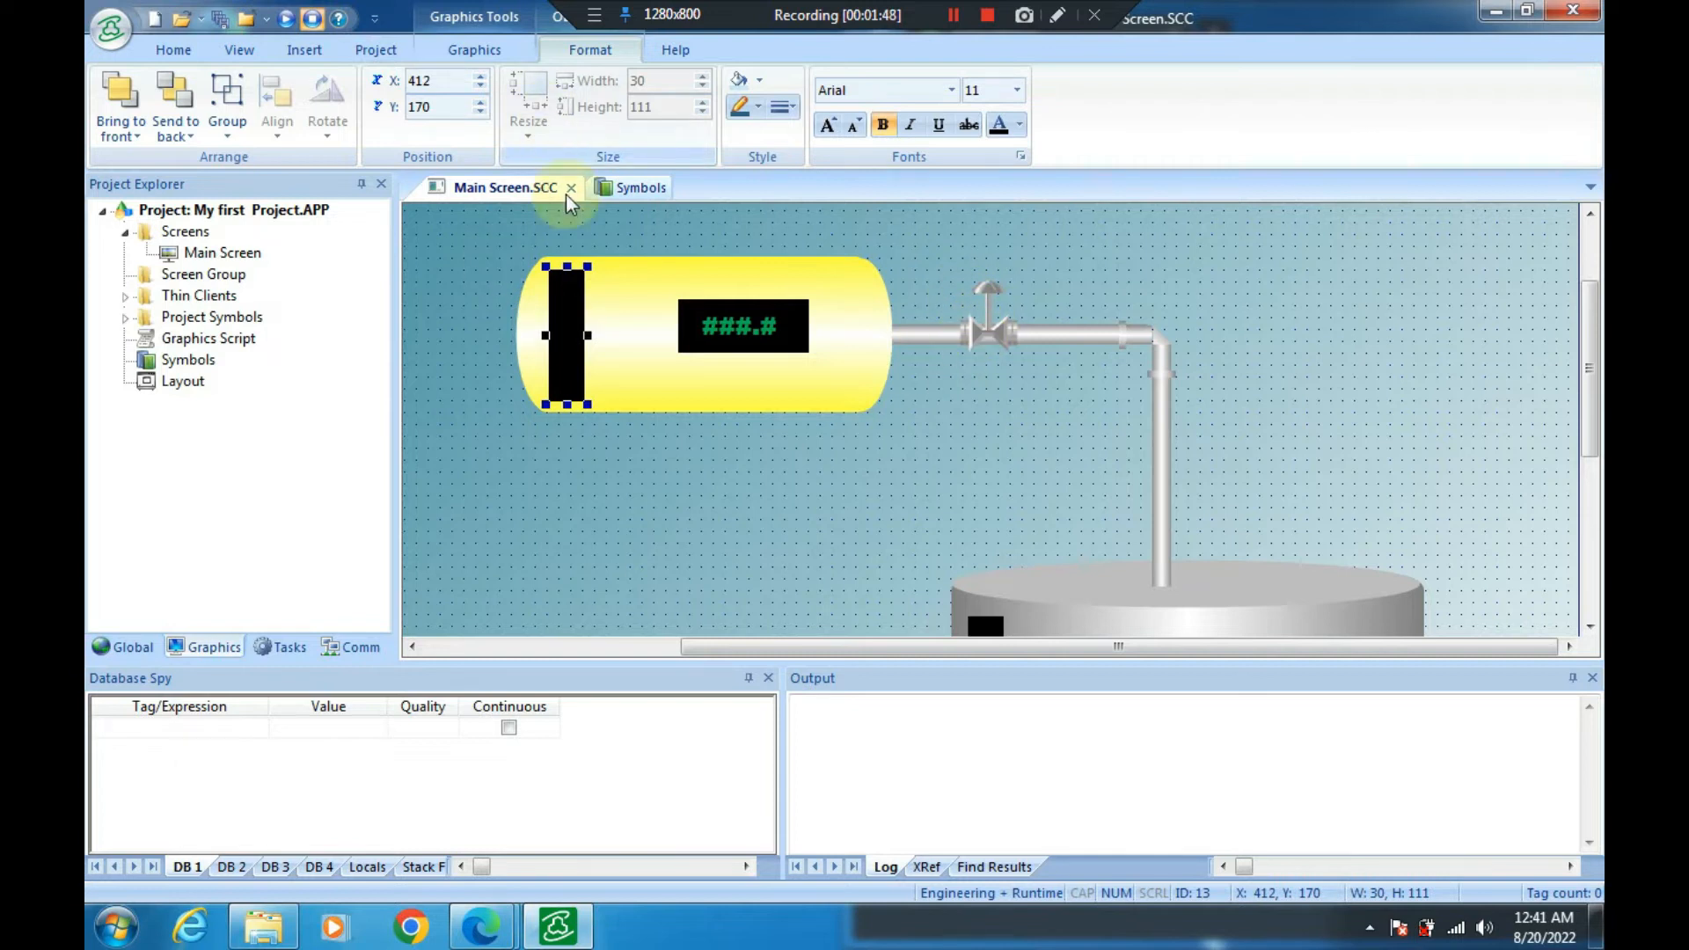
Draw a Button object about 123 by 43 on the empty area right of the valve and pipe
click(512, 55)
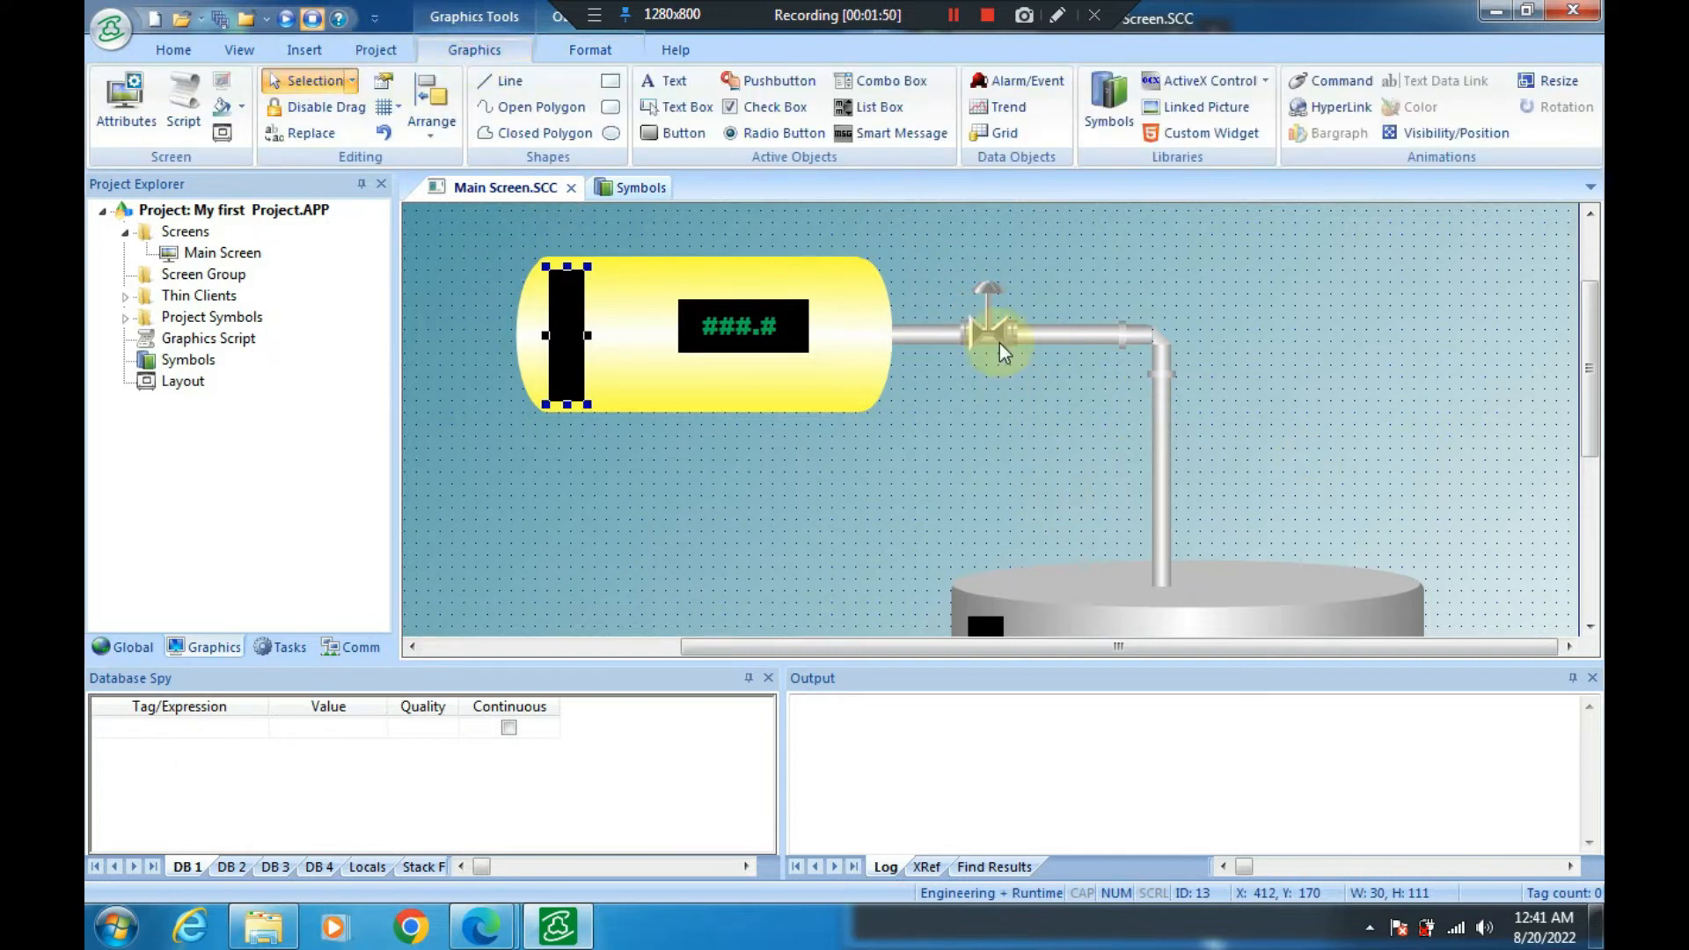
click(674, 139)
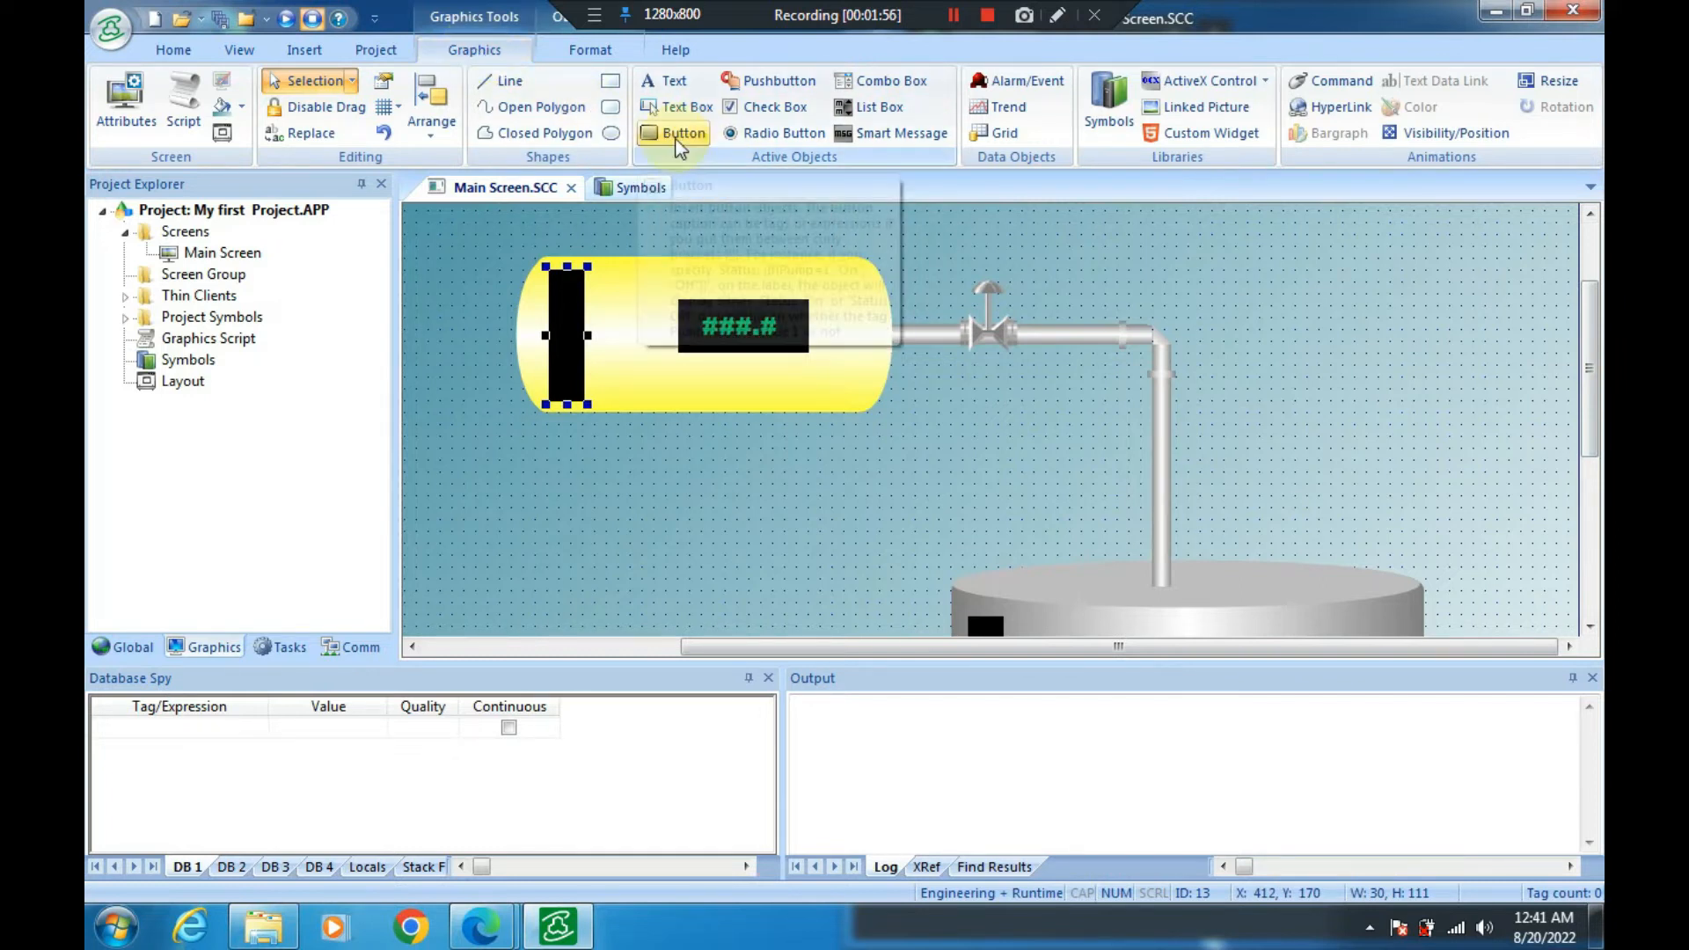
click(678, 136)
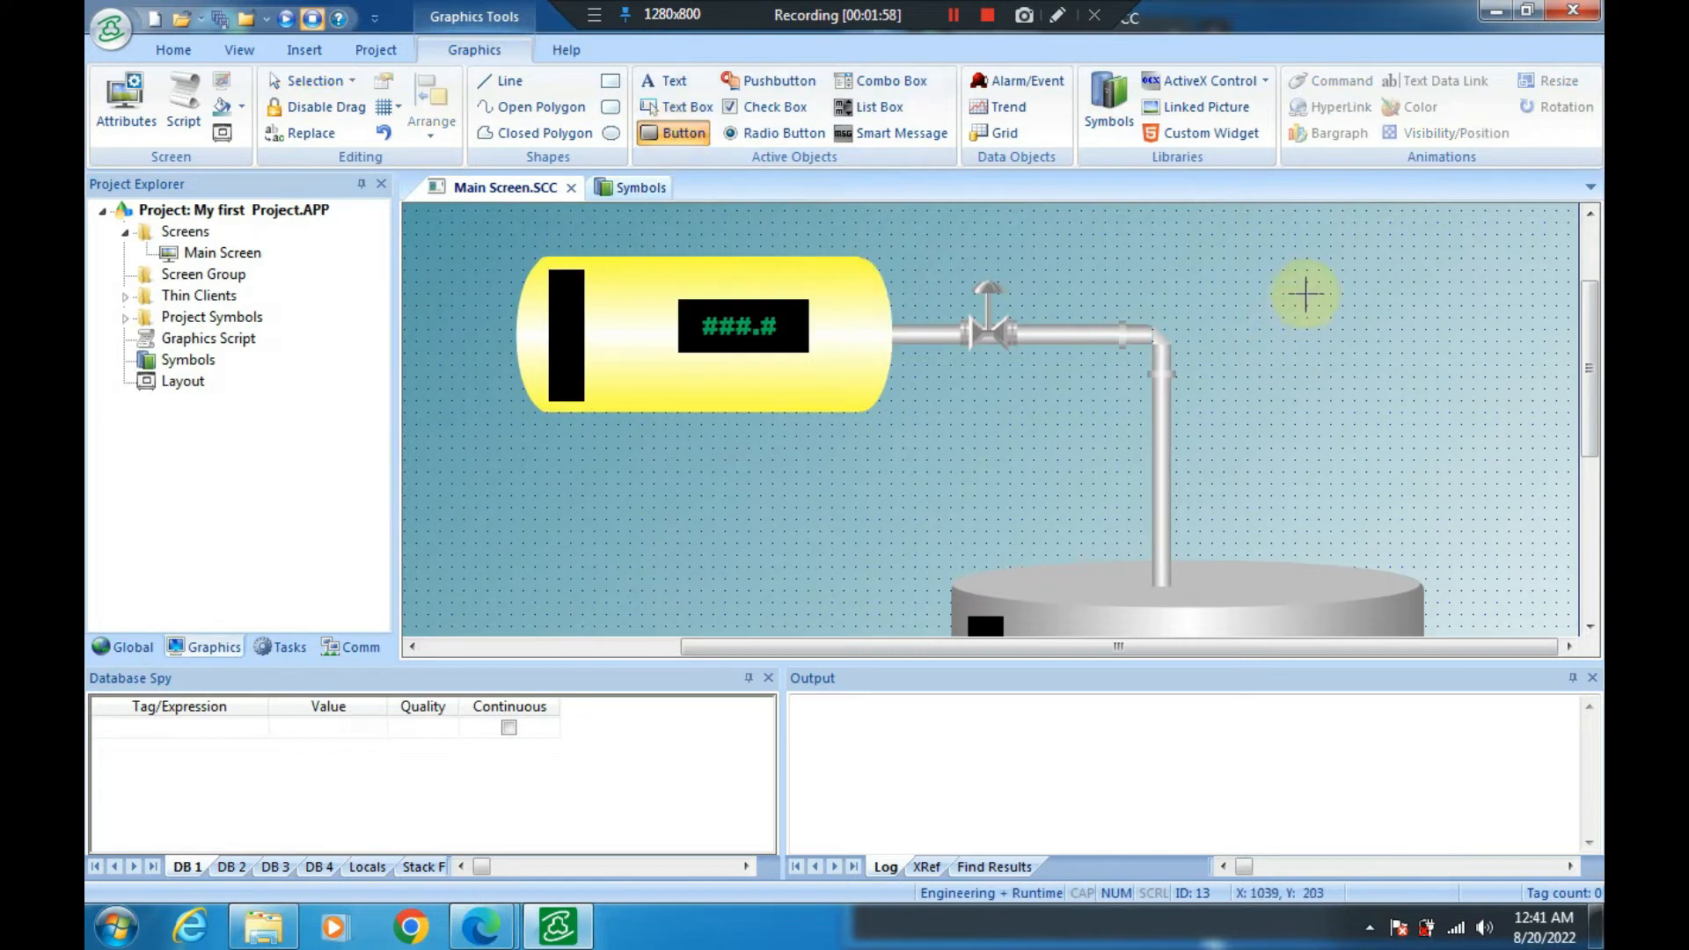
mouse_move(1233, 260)
mouse_down()
mouse_move(1324, 302)
mouse_move(1374, 290)
mouse_move(1382, 311)
mouse_move(1332, 288)
mouse_up()
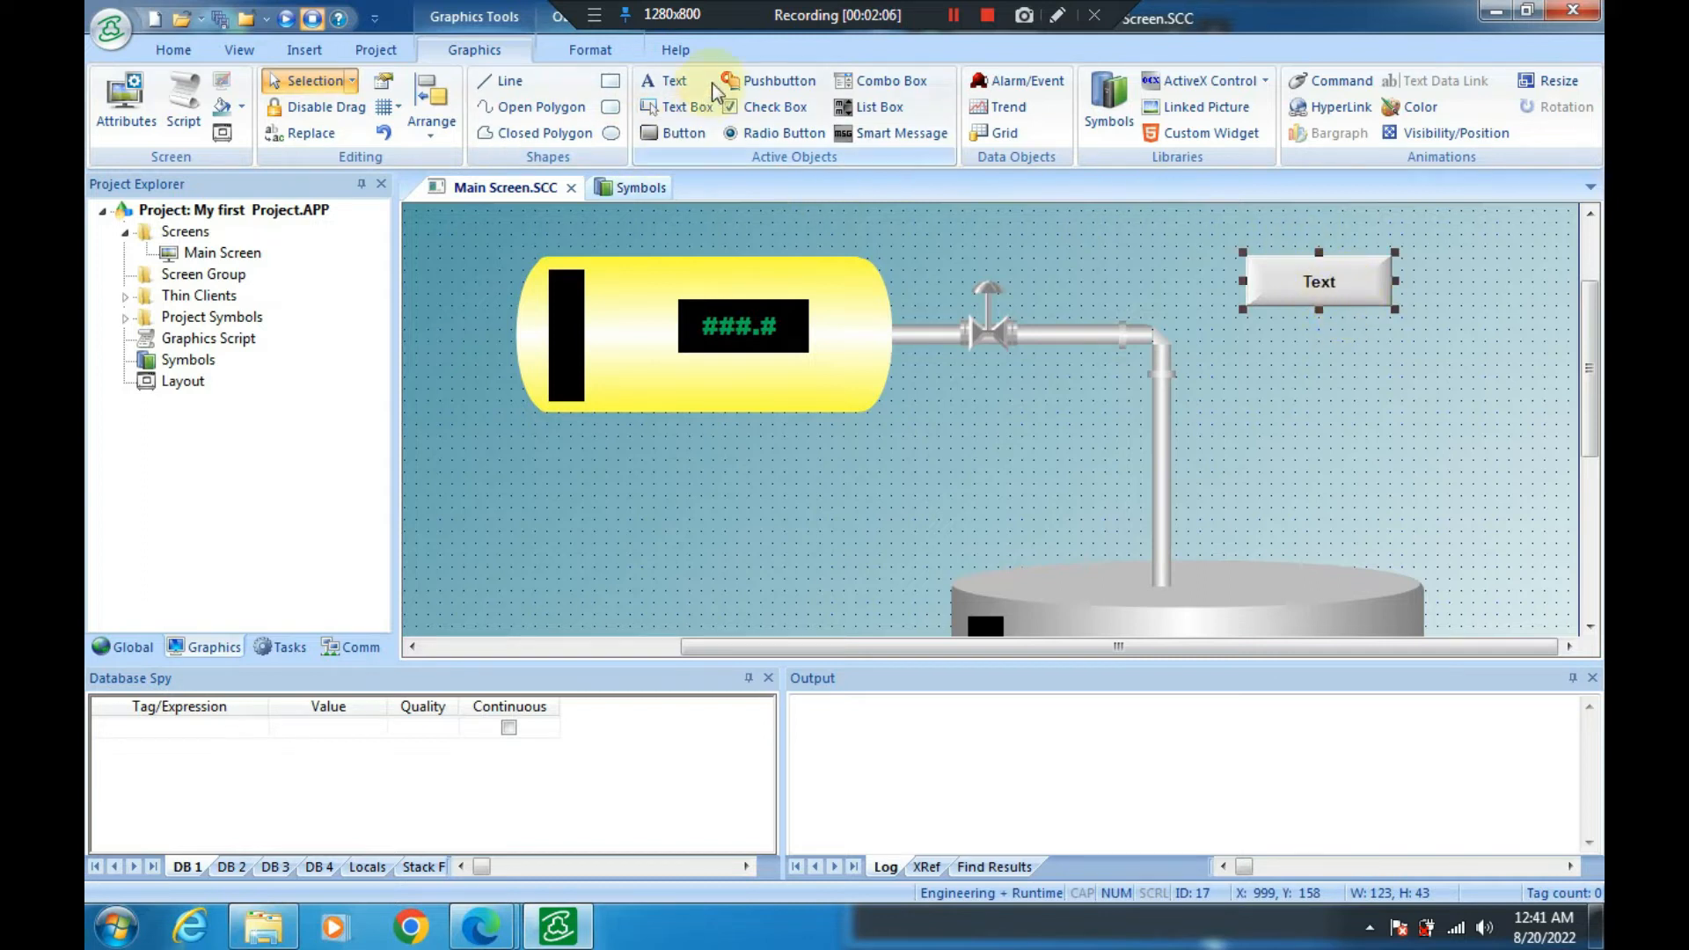
Draw a Pushbutton object about 107 by 40 just below the grey button
click(762, 82)
drag(1238, 358, 1378, 417)
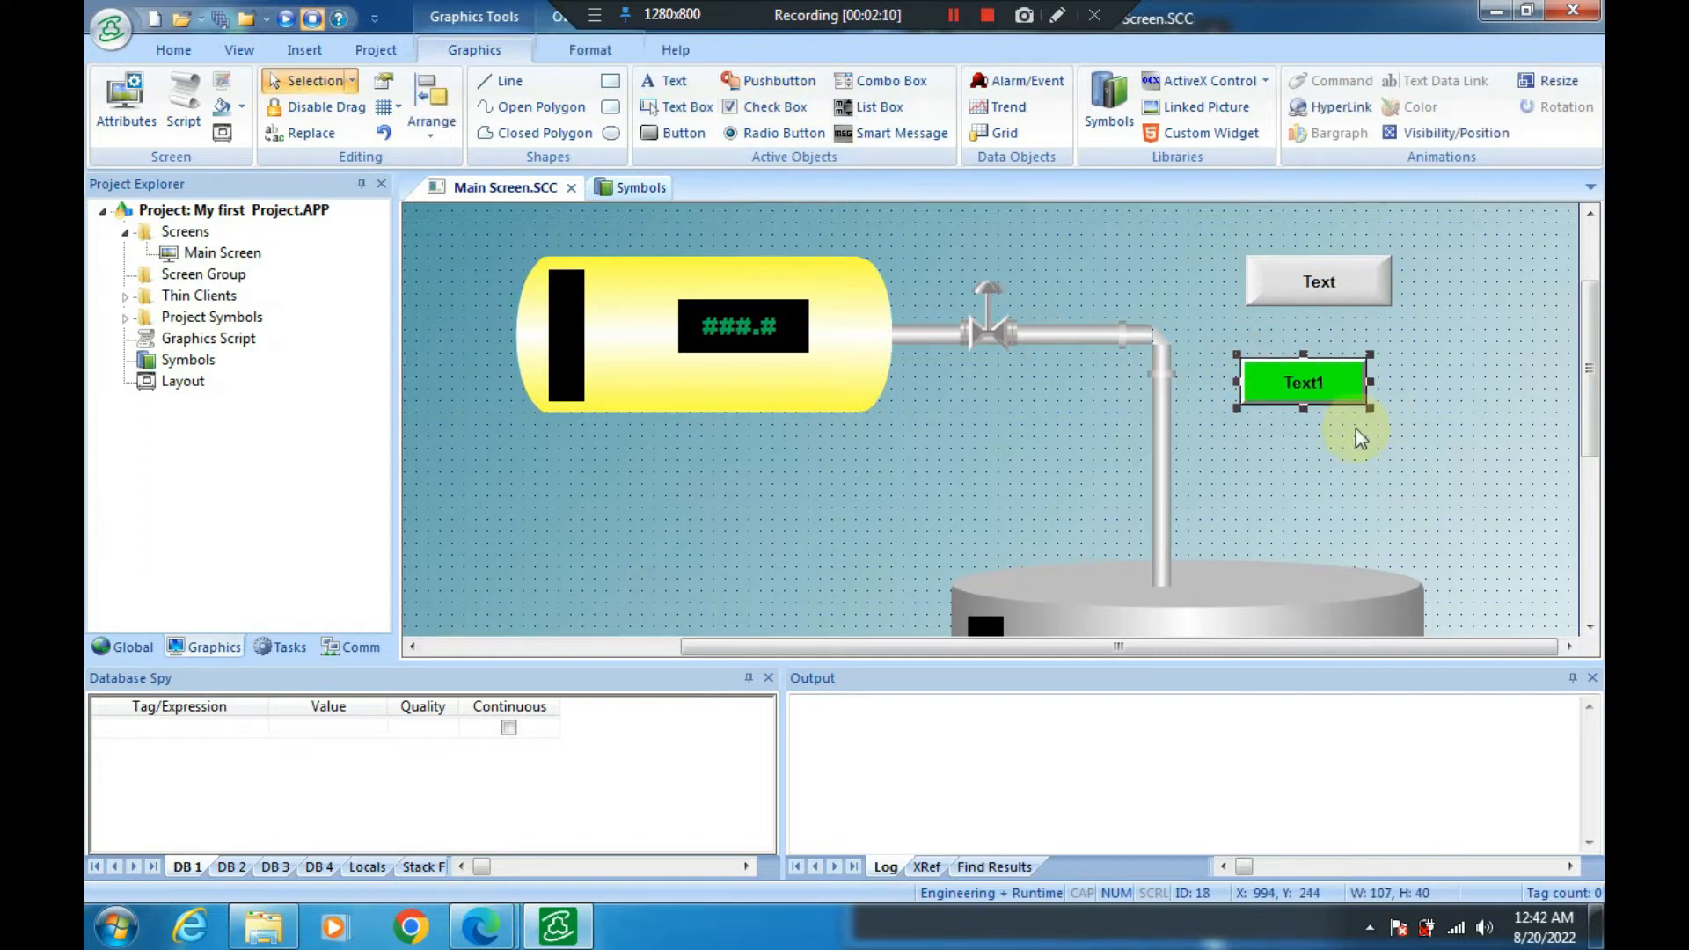
click(1356, 428)
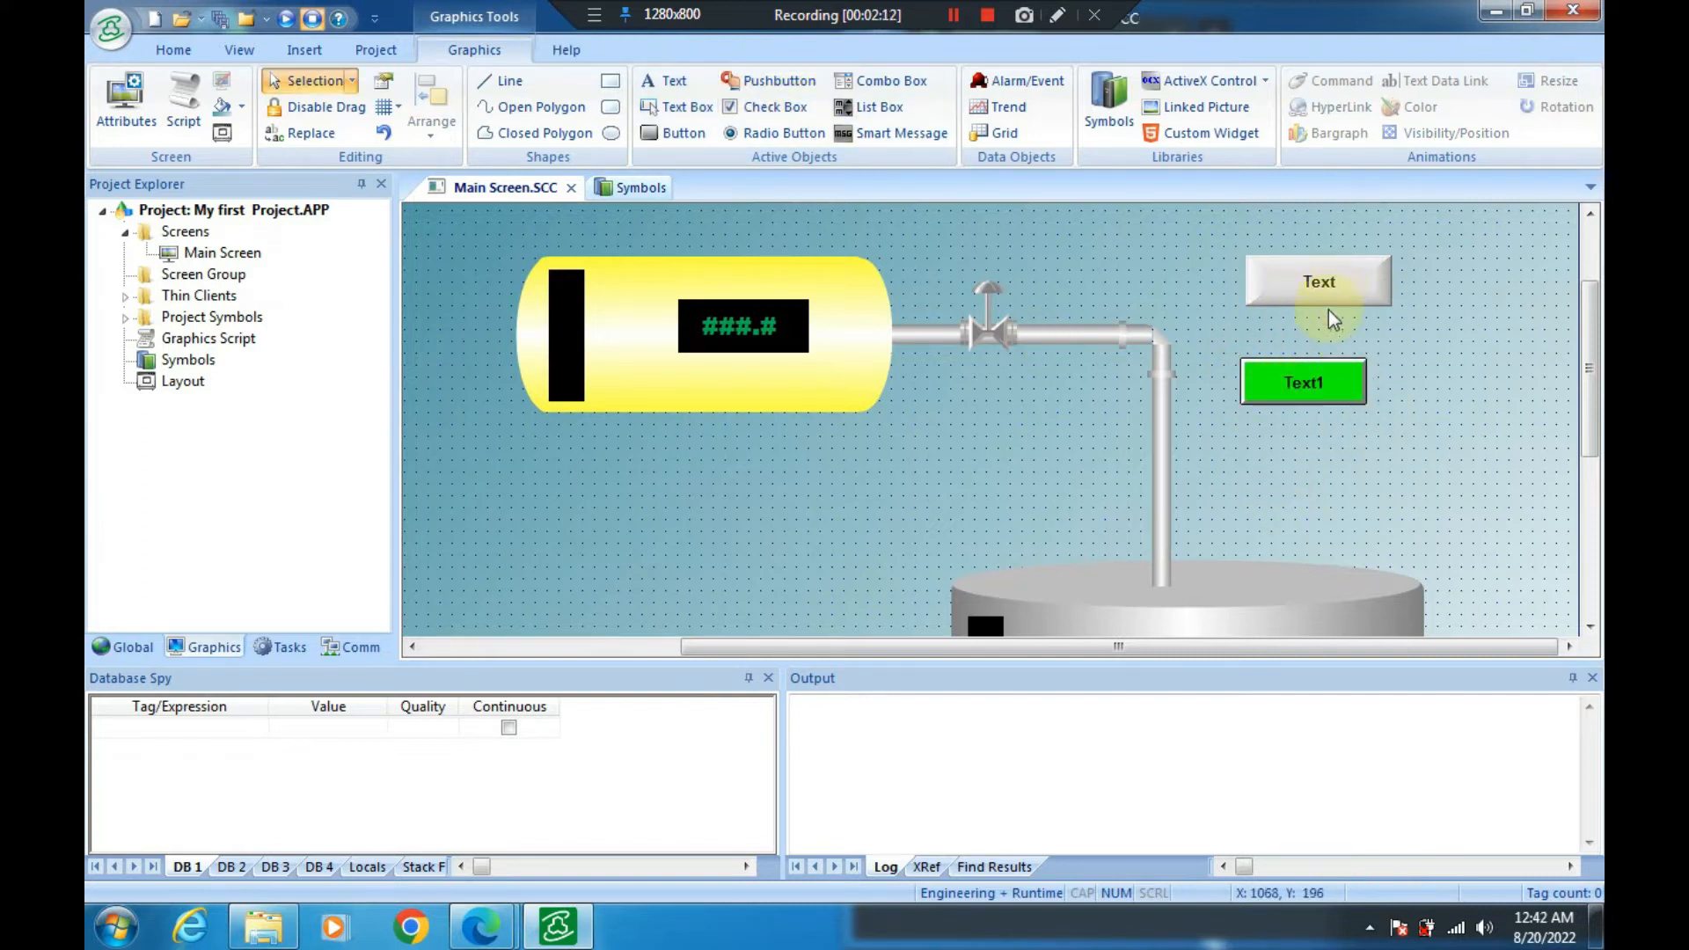
mouse_move(1595, 341)
mouse_down()
mouse_move(1591, 310)
mouse_move(1581, 361)
mouse_move(1581, 340)
mouse_up()
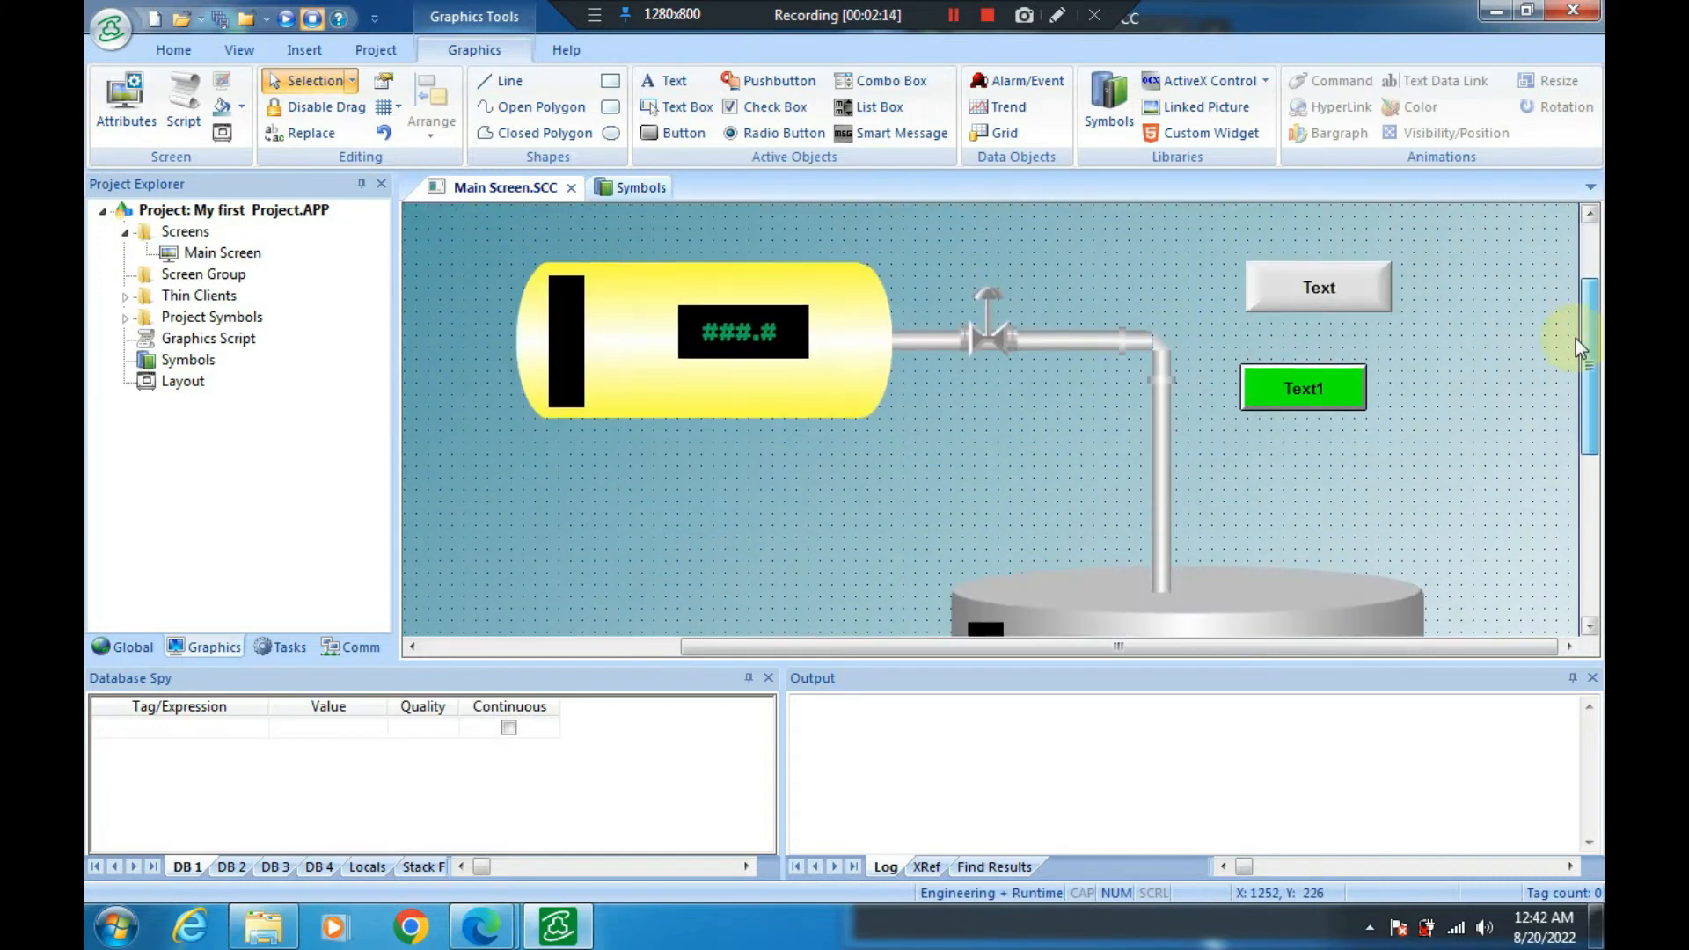
Examine the green pushbutton's properties, including its State options, and the properties of the grey button above it
double_click(1316, 393)
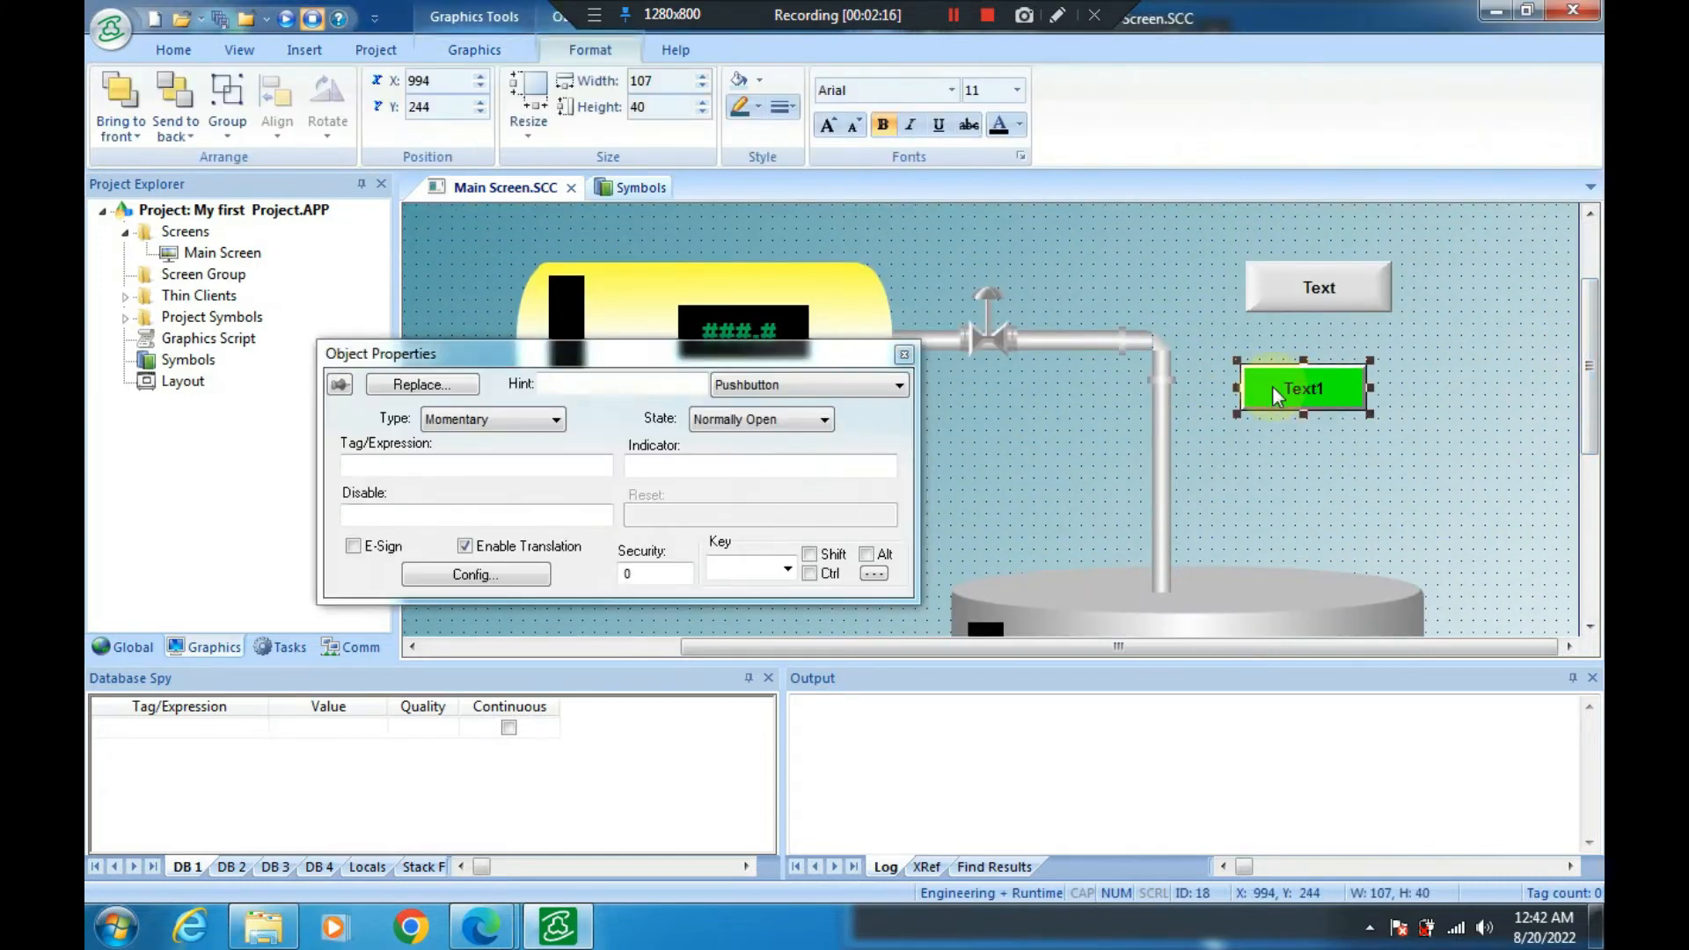
click(720, 421)
click(720, 440)
click(904, 353)
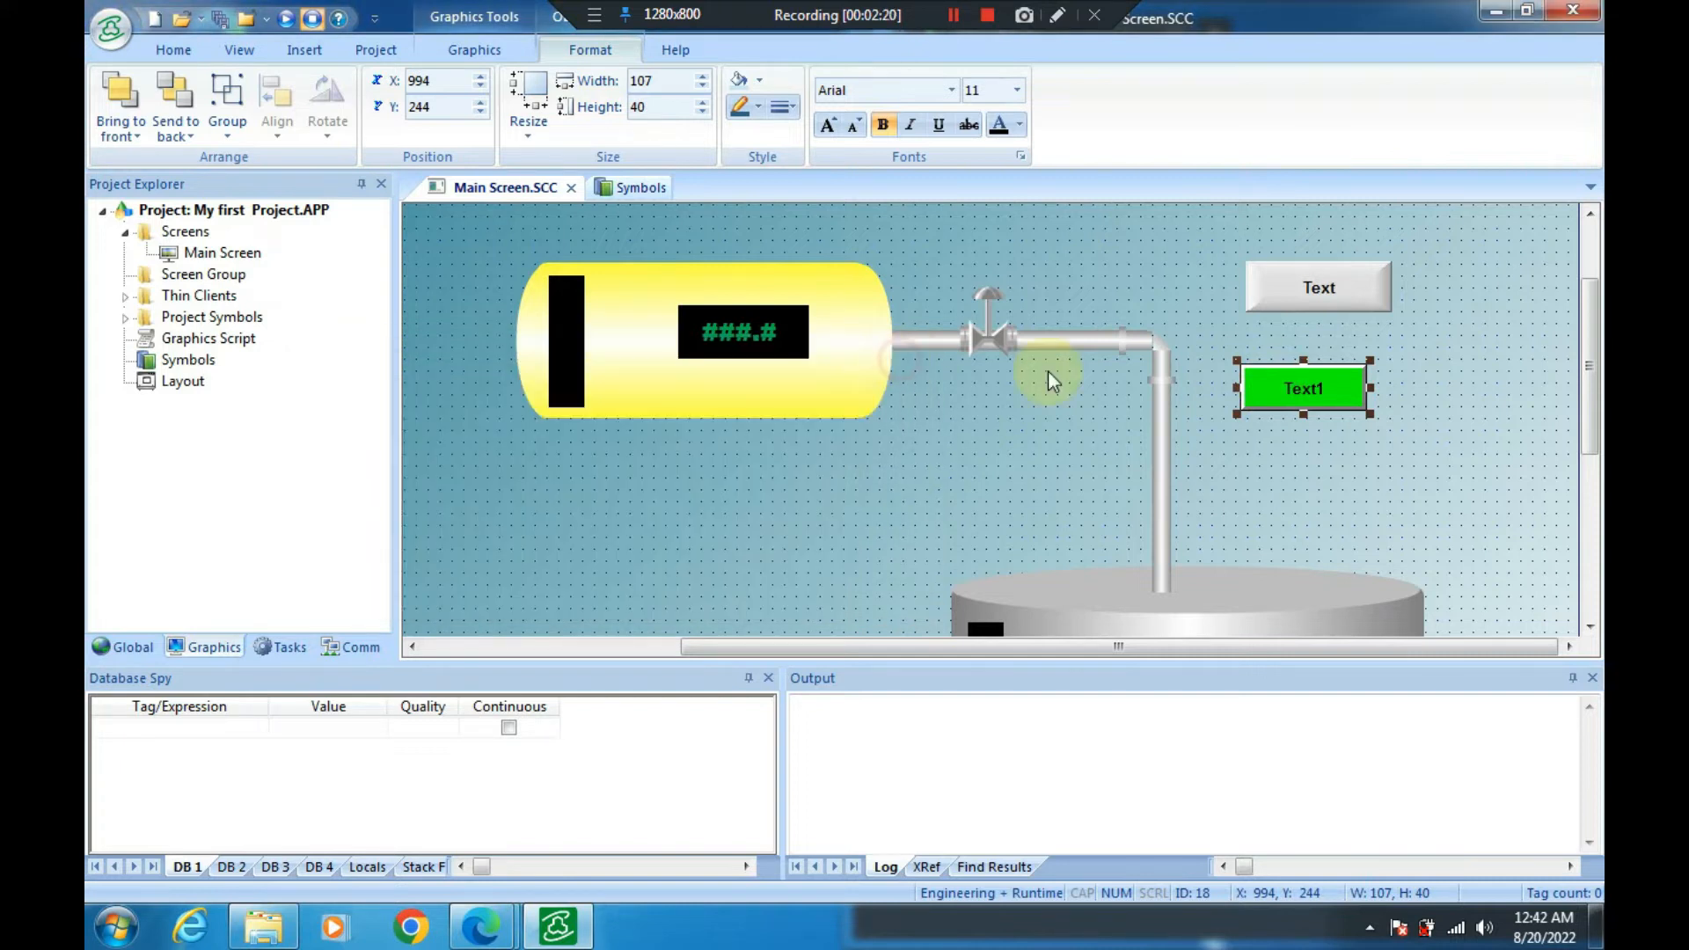
double_click(1311, 300)
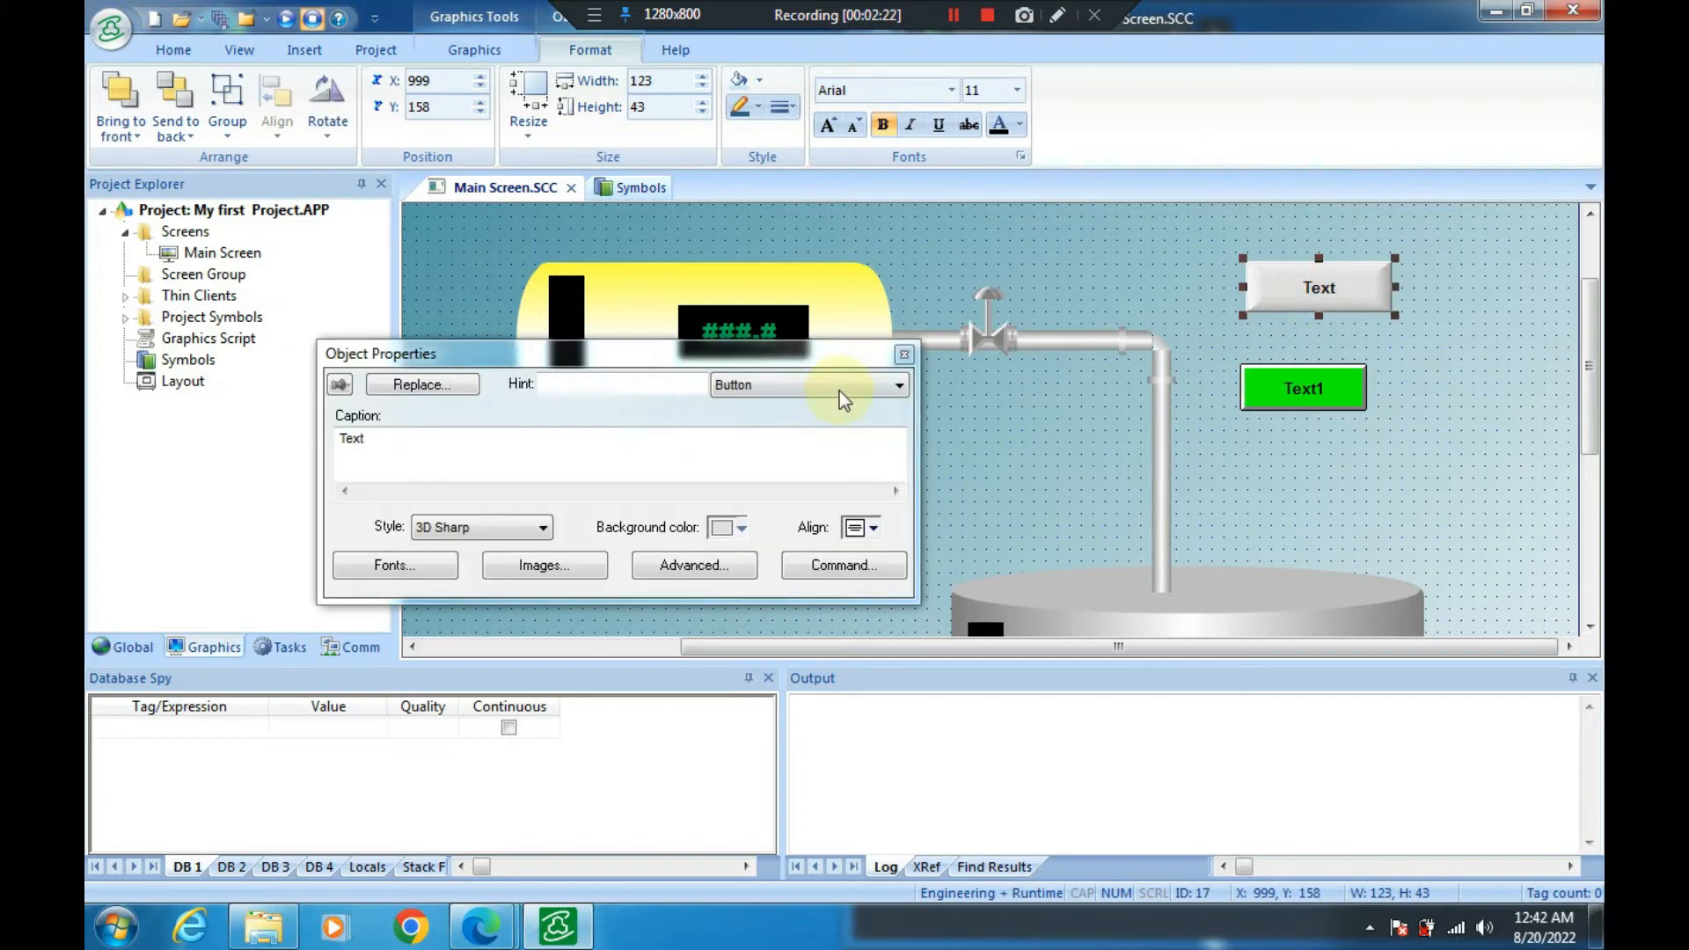
click(904, 354)
Move the grey button to the bottom-left corner of the Main Screen, at about X 21, Y 741
drag(1586, 325, 1588, 275)
drag(1331, 420, 602, 594)
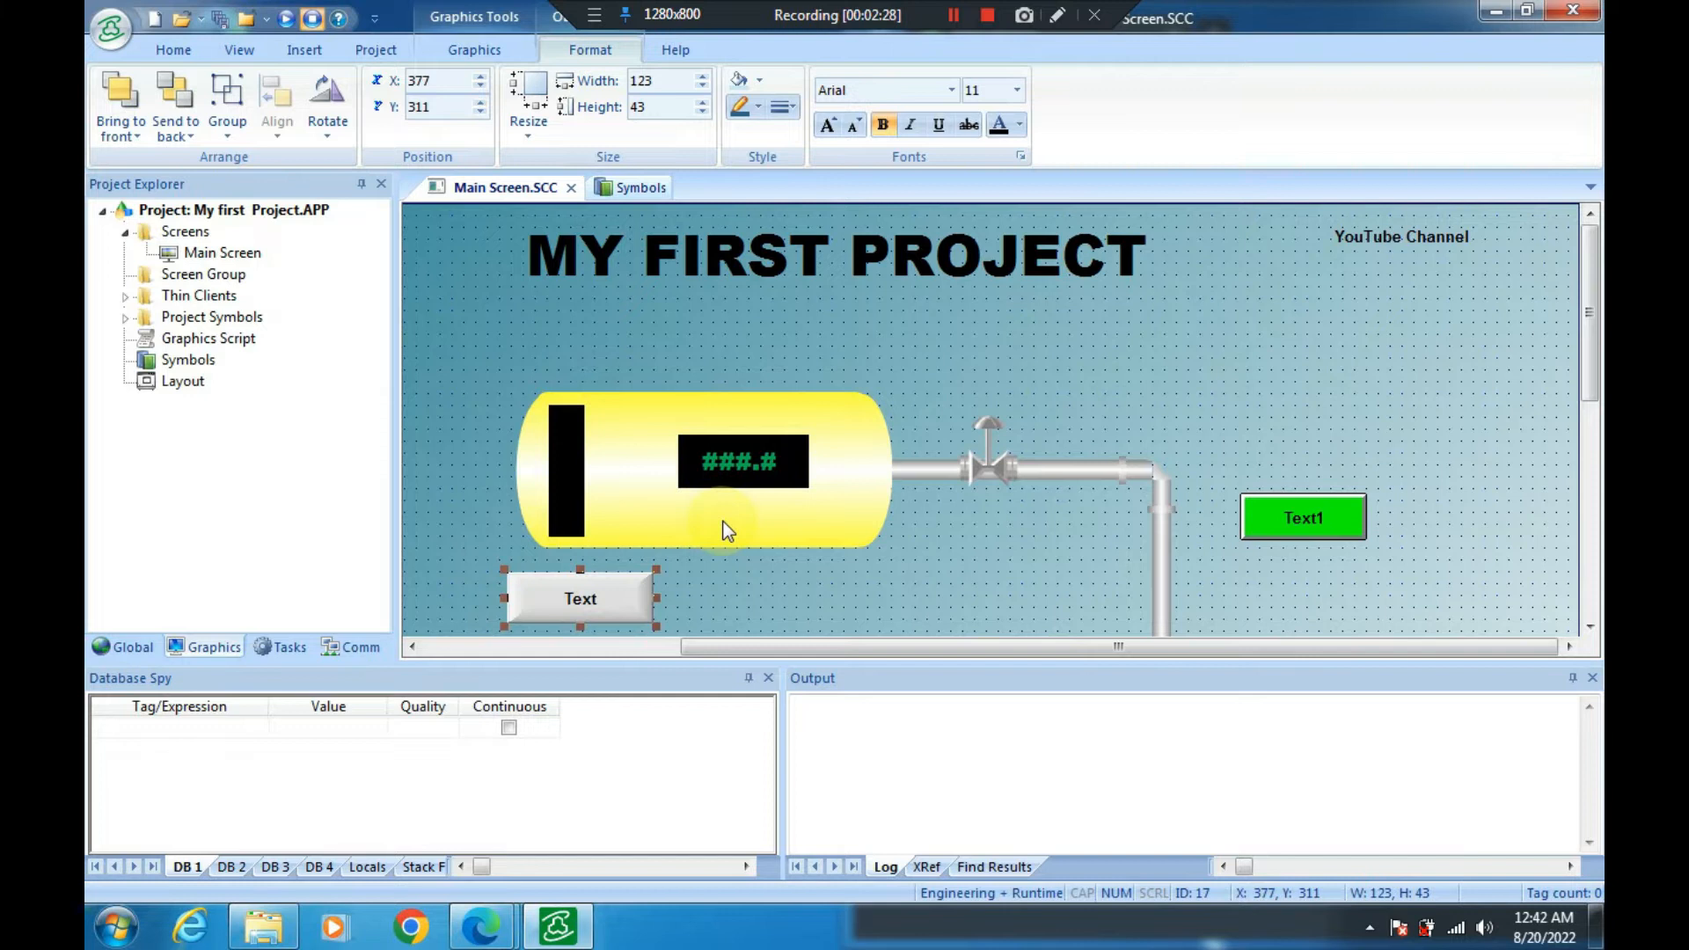
scroll(726, 528, down, 5)
drag(589, 211, 520, 600)
scroll(616, 585, down, 2)
drag(545, 472, 543, 609)
drag(708, 656, 425, 666)
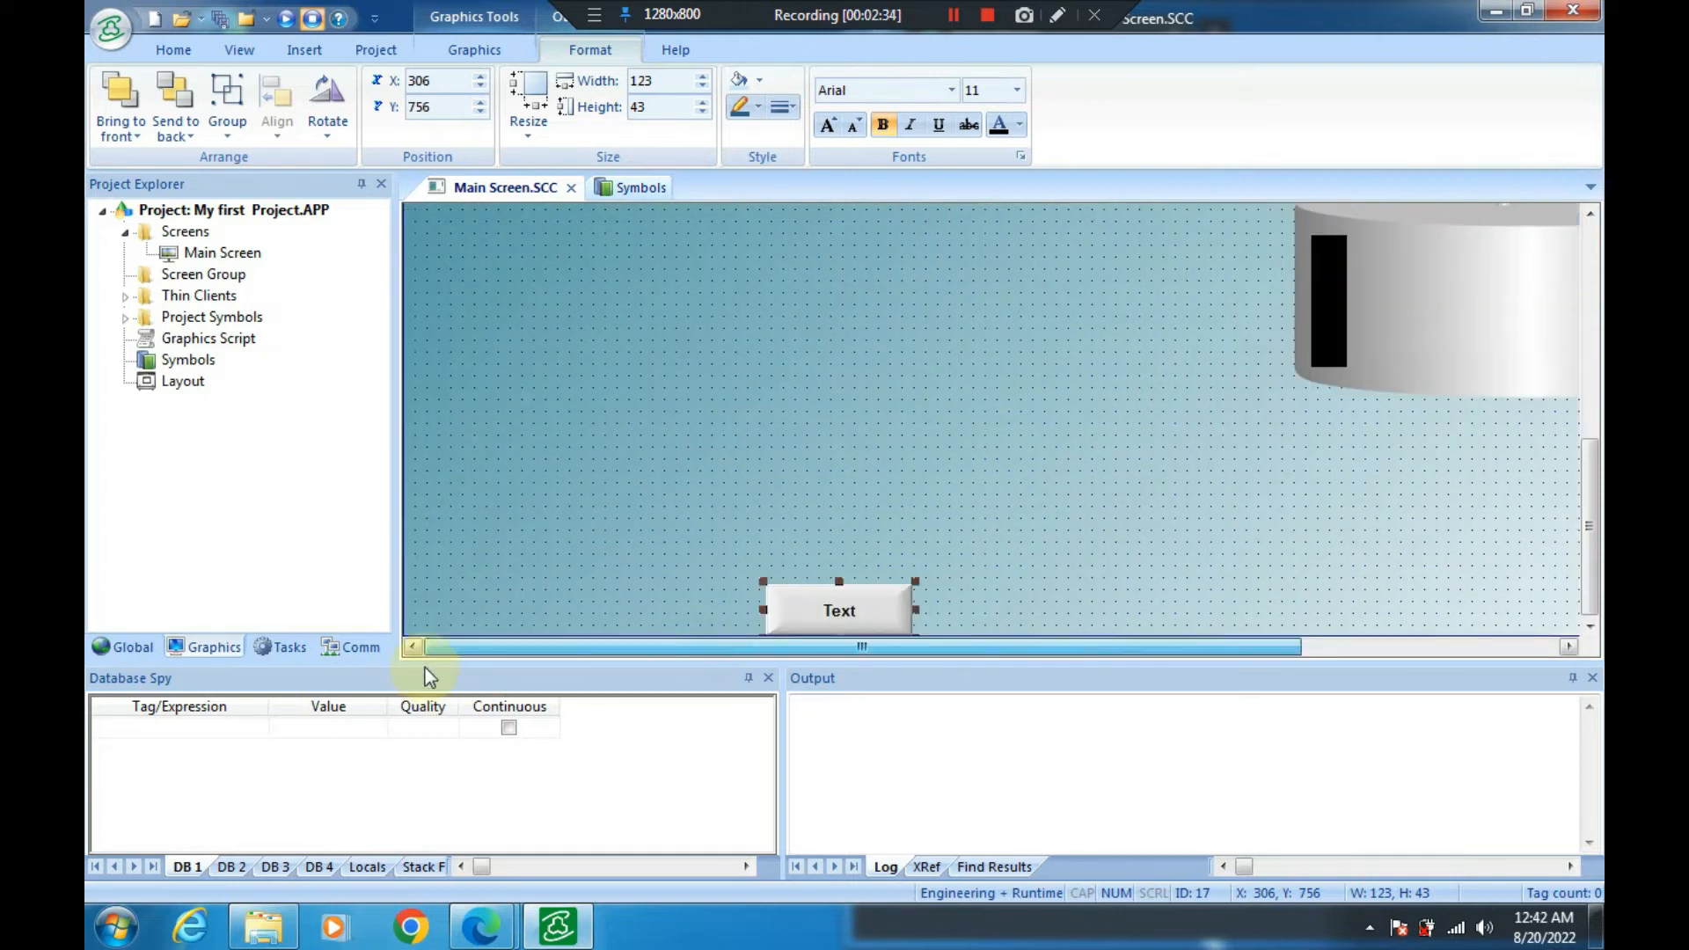
drag(848, 600, 510, 598)
Set the caption of the grey button in the bottom-left corner of the Main Screen to Exit
double_click(511, 598)
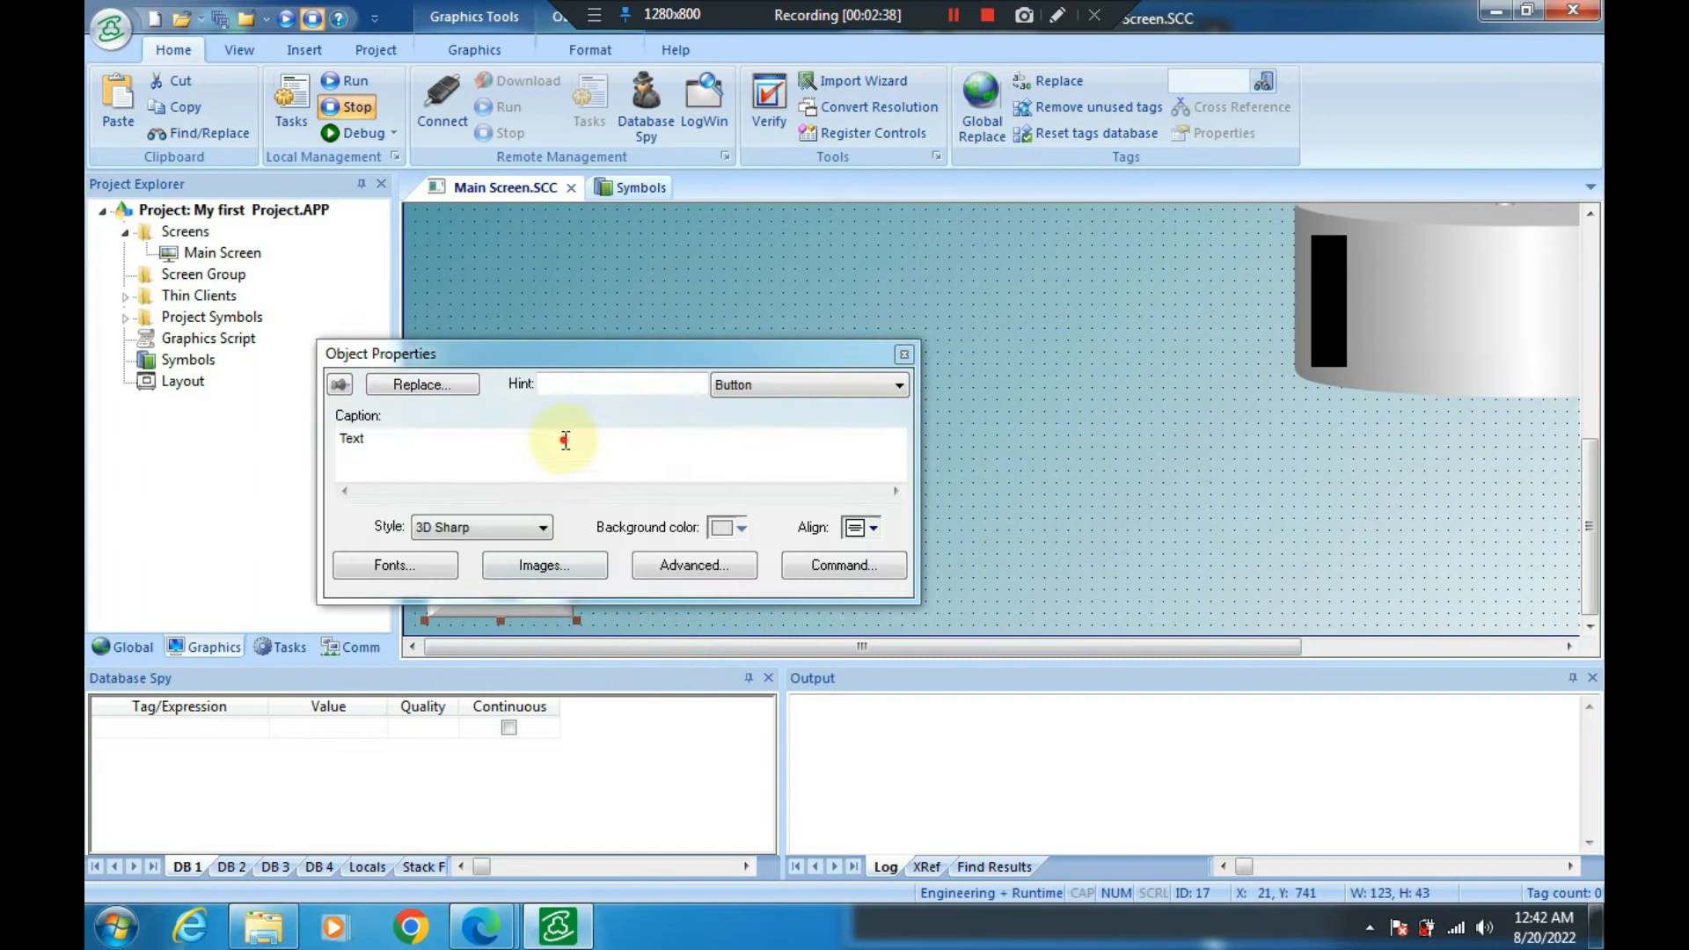
text(Exi)
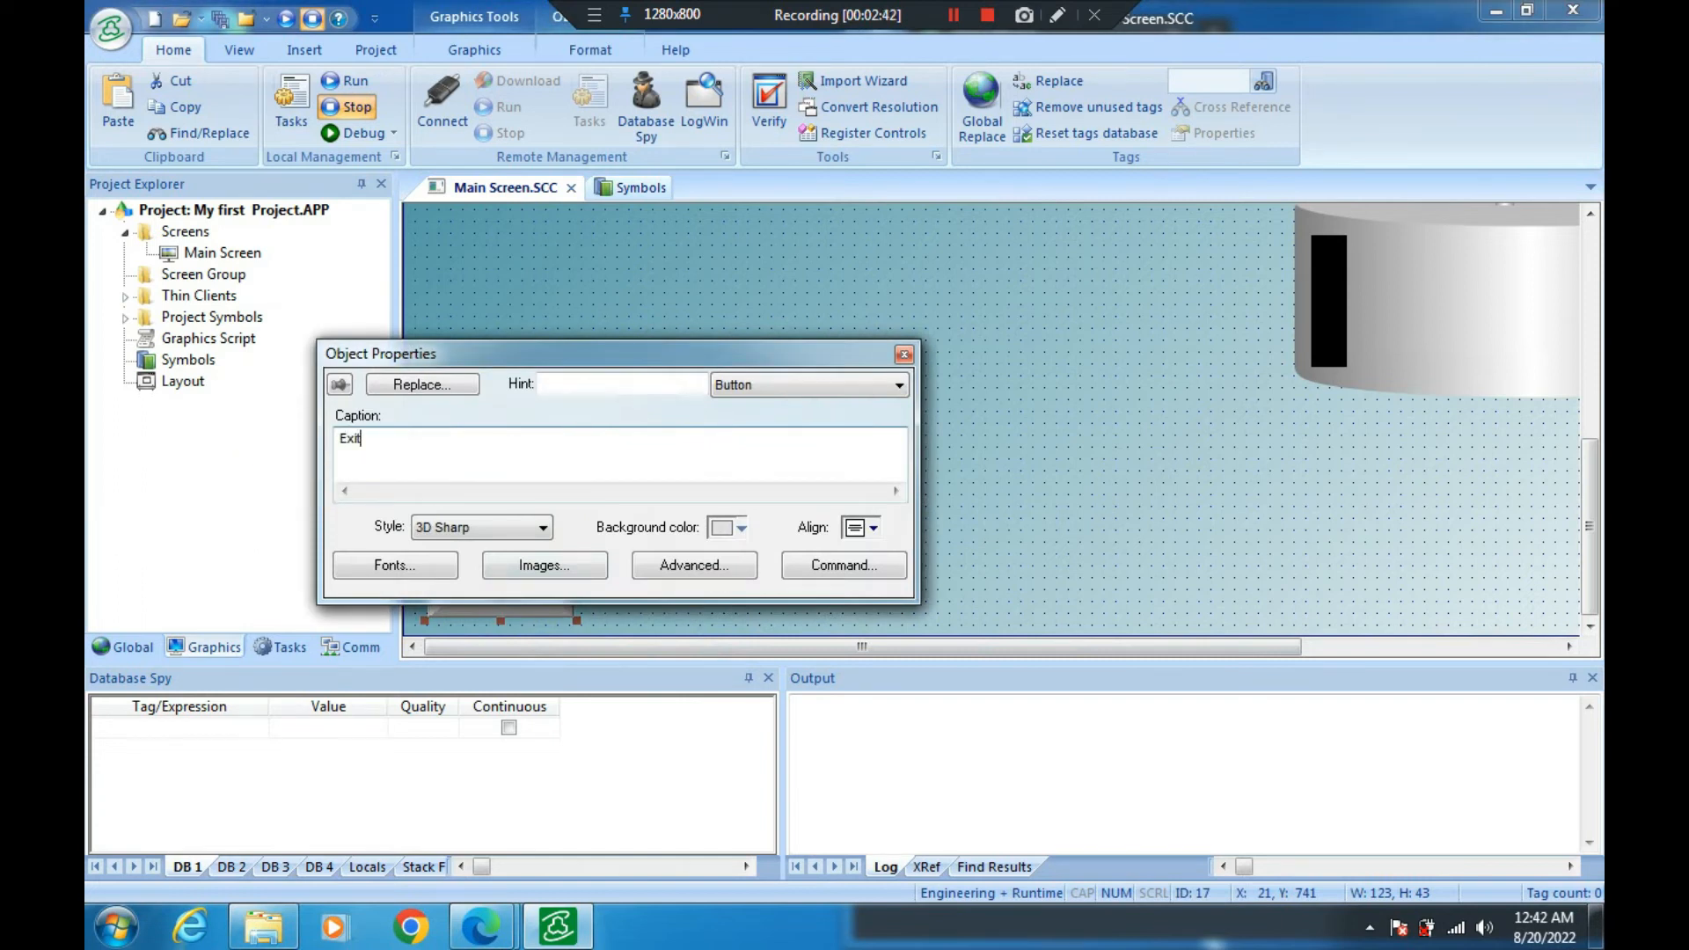
click(903, 355)
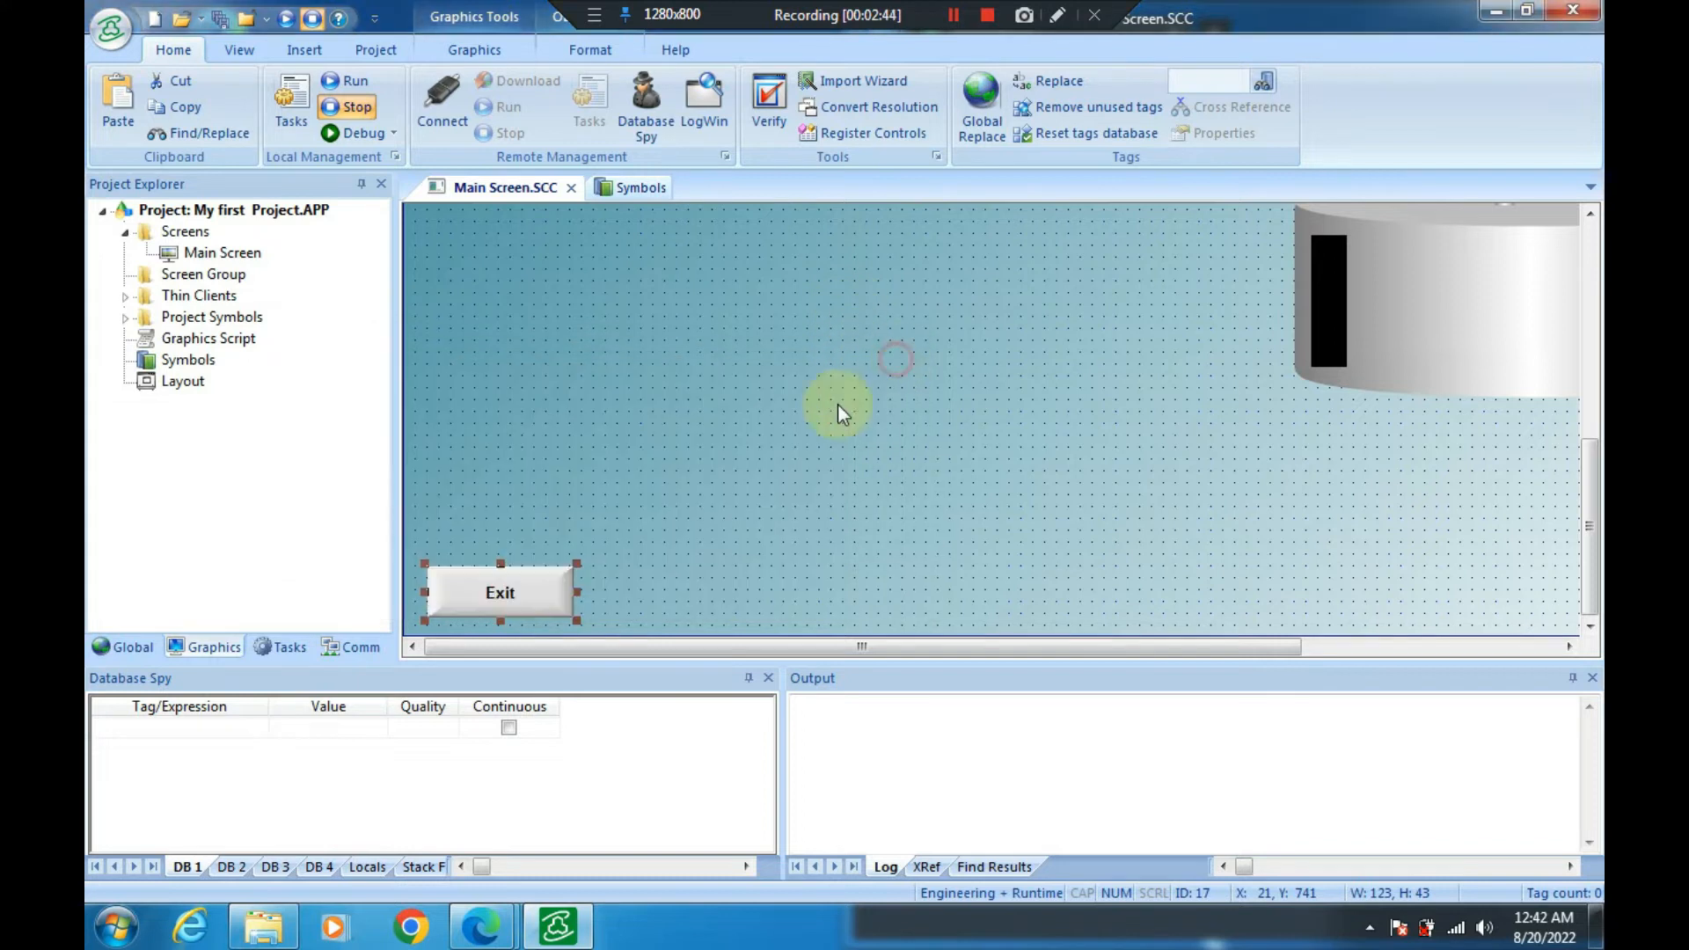
click(708, 539)
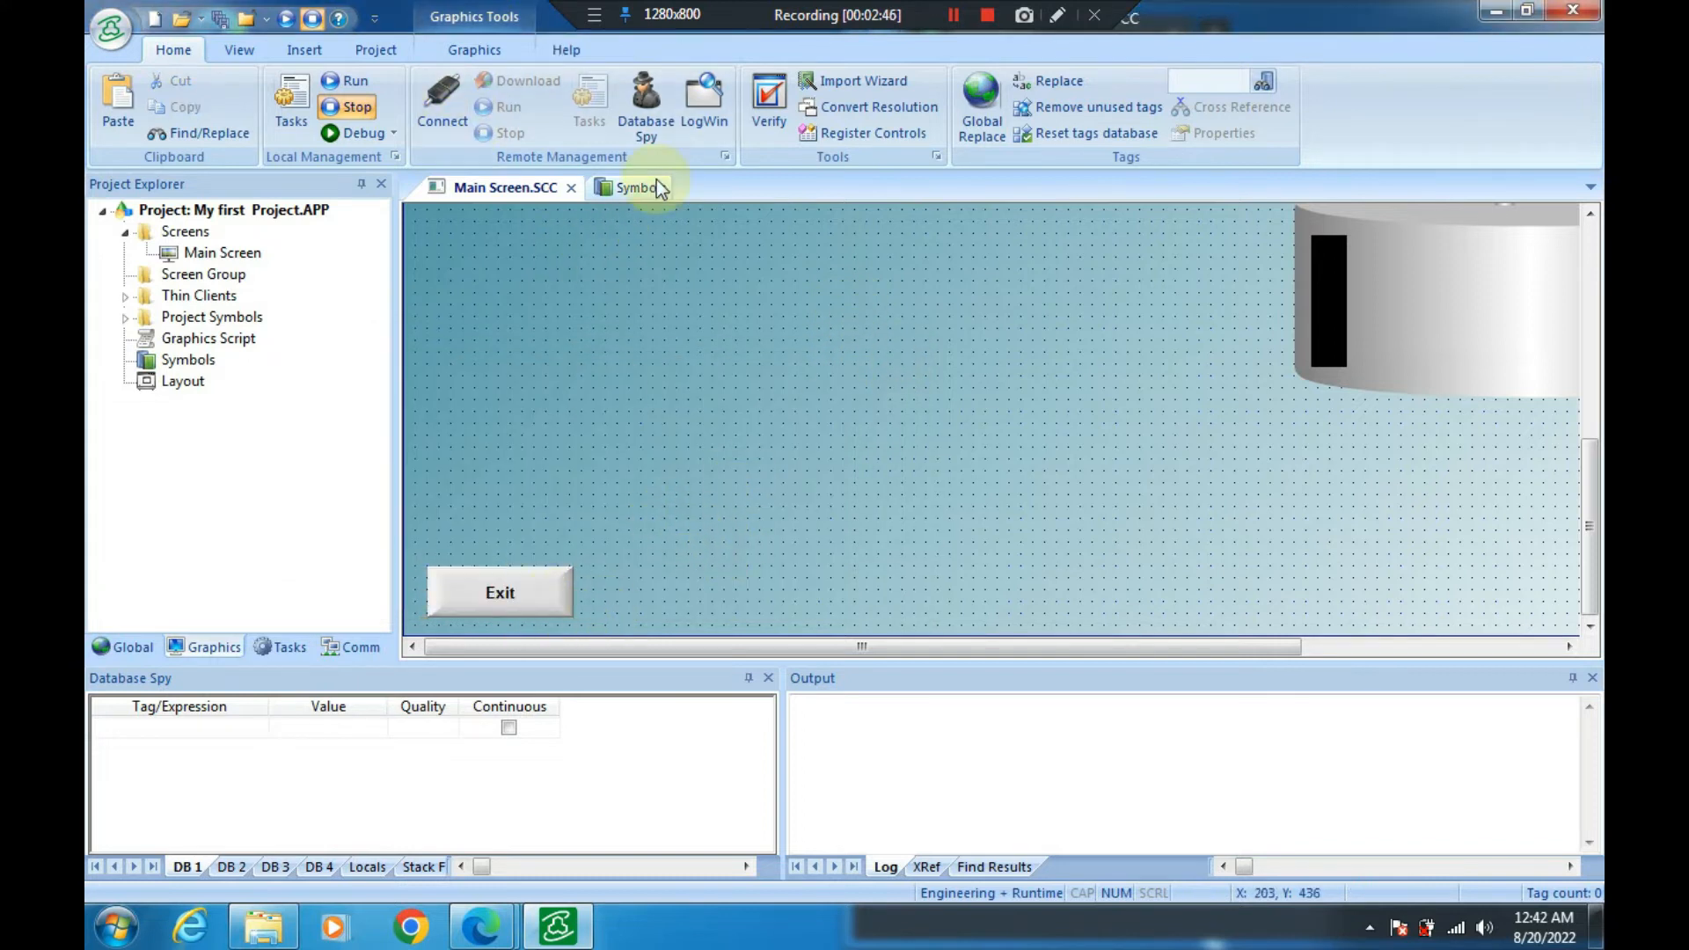
Insert the button_exit symbol from the Buttons category onto the empty area above the Exit button
click(630, 188)
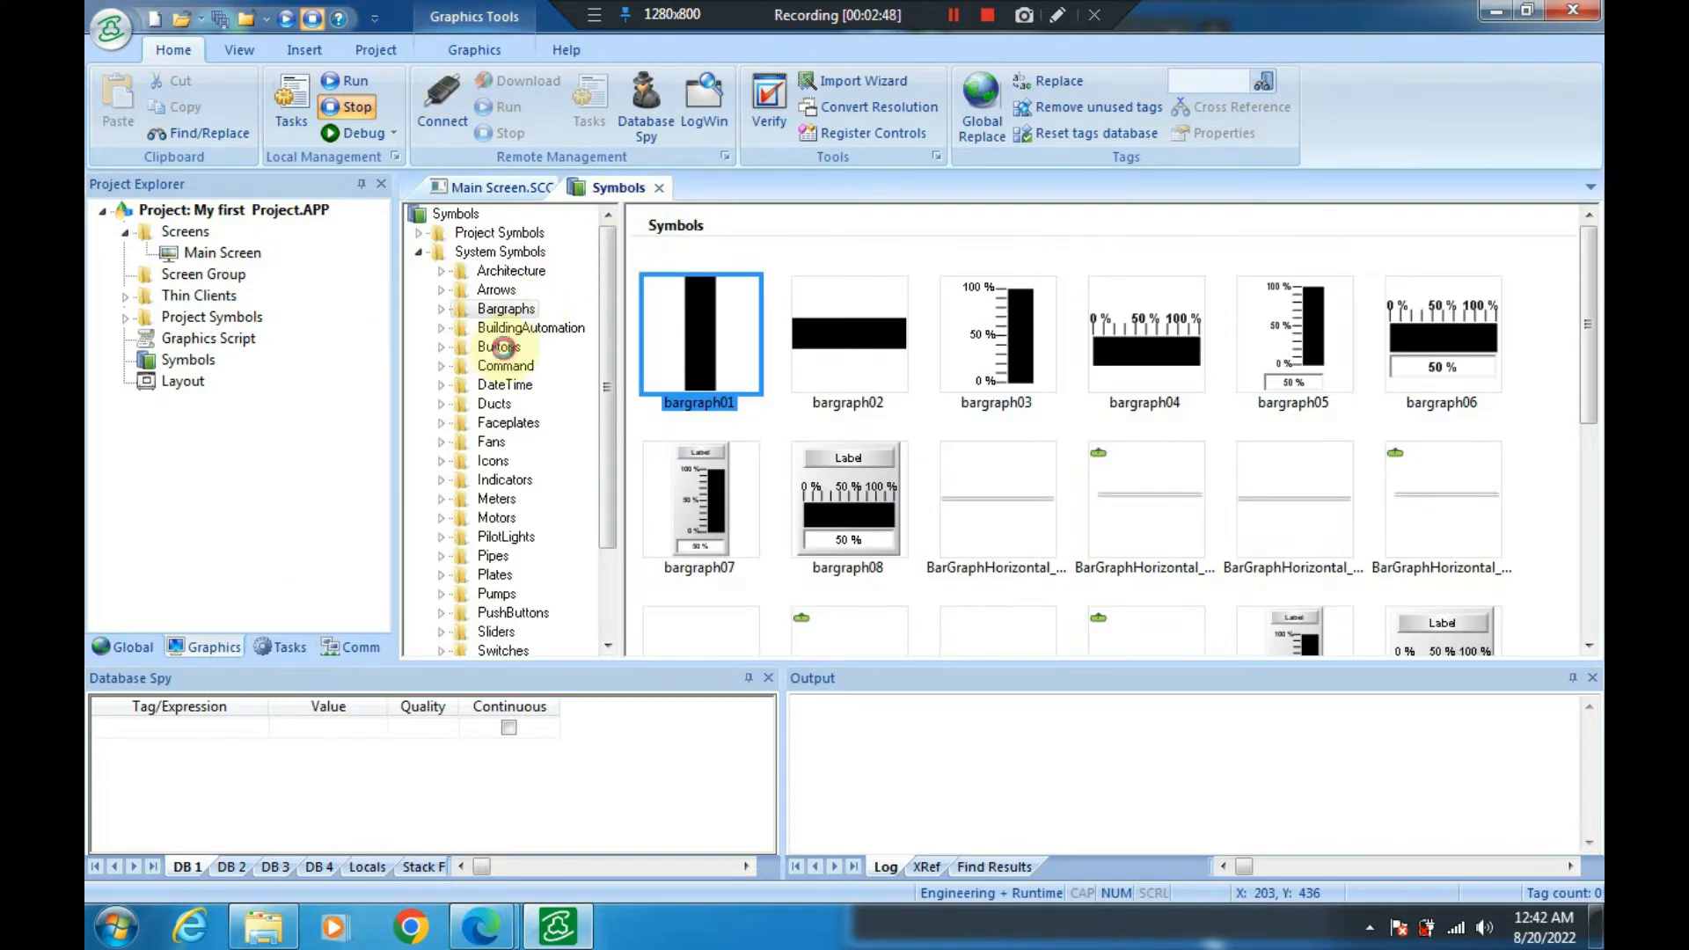
click(499, 347)
scroll(947, 387, down, 2)
drag(1589, 304, 1594, 370)
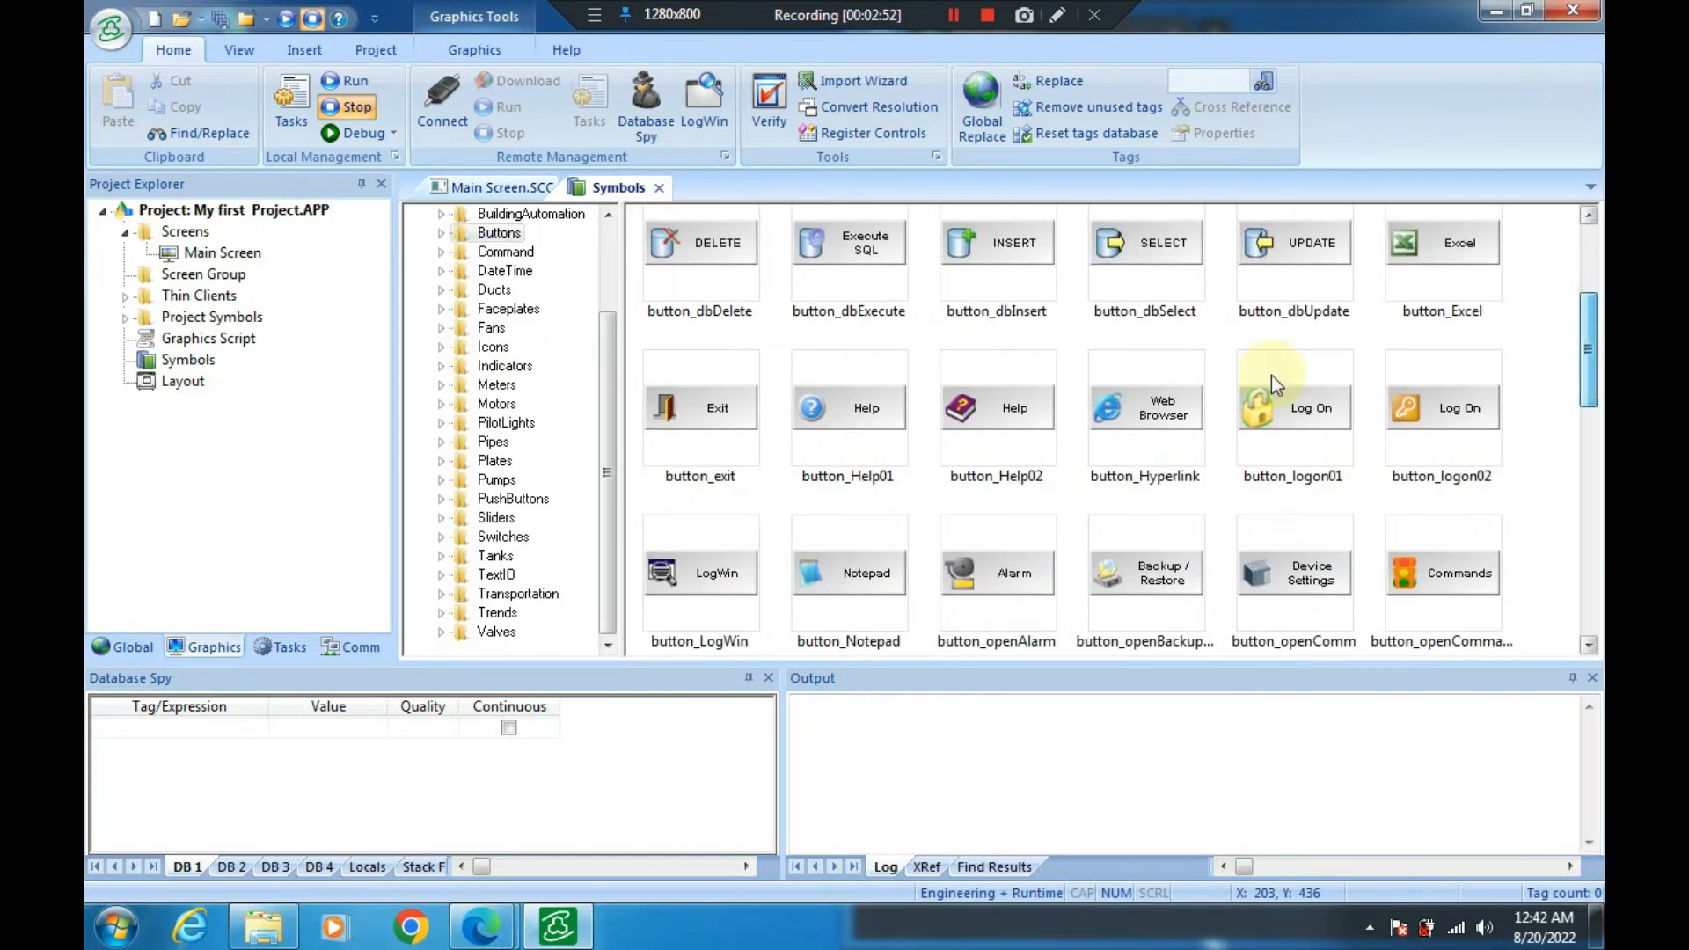
click(717, 415)
click(493, 188)
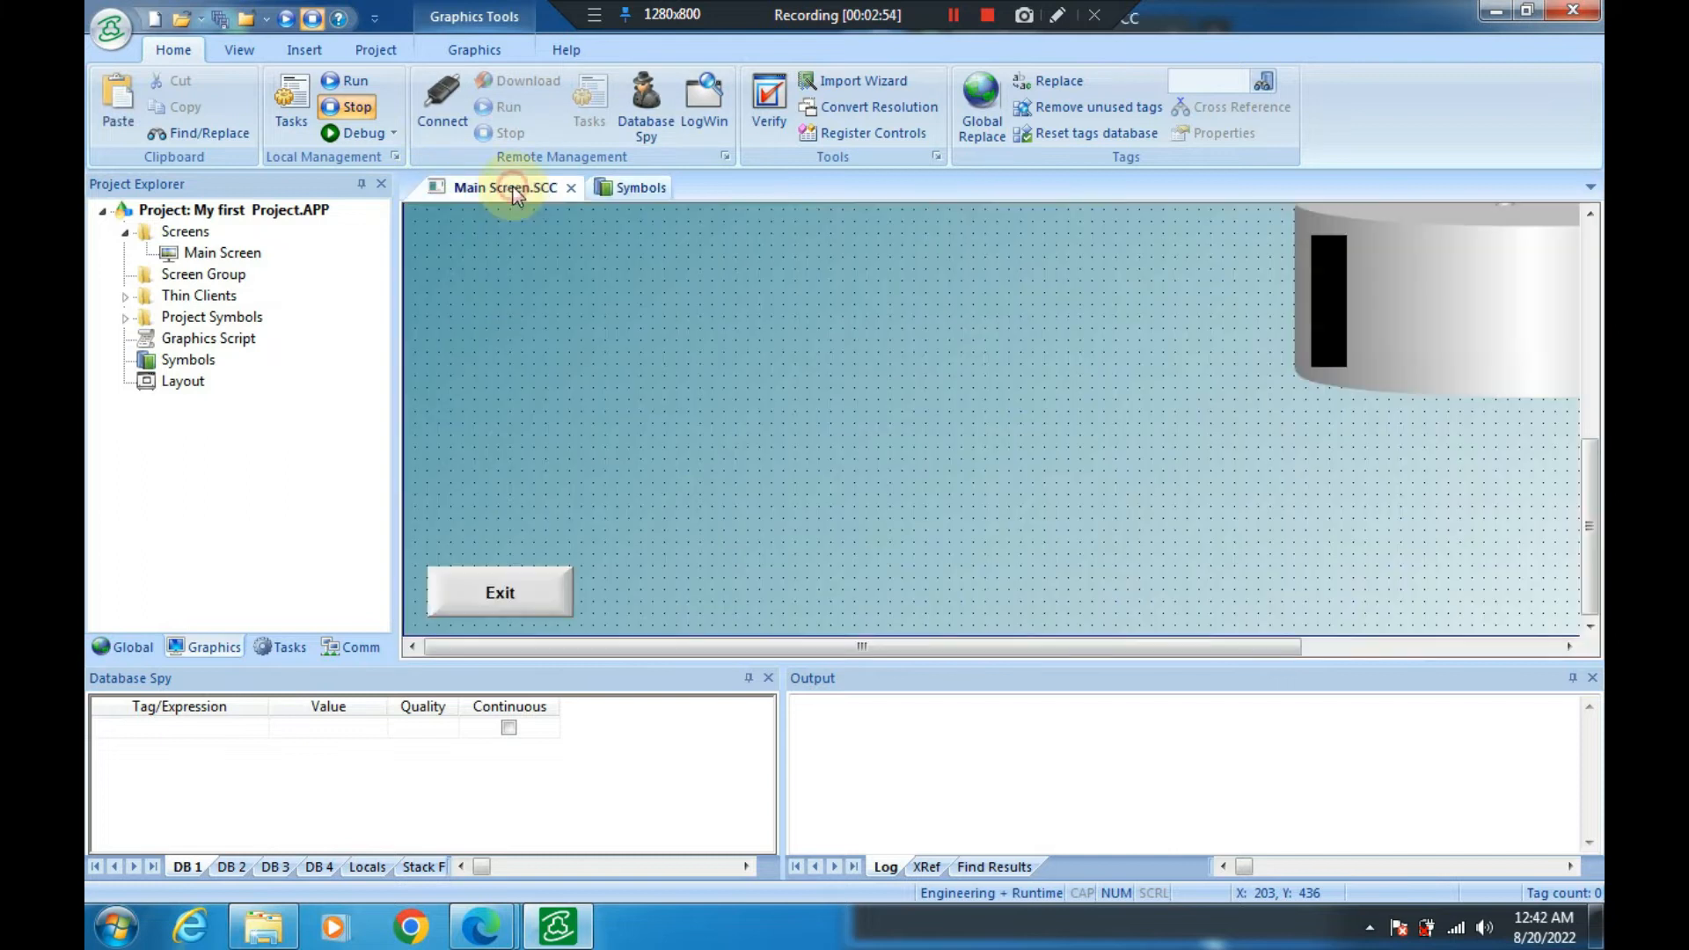
click(763, 369)
Unlink the inserted exit symbol and ungroup it into separate parts
click(868, 403)
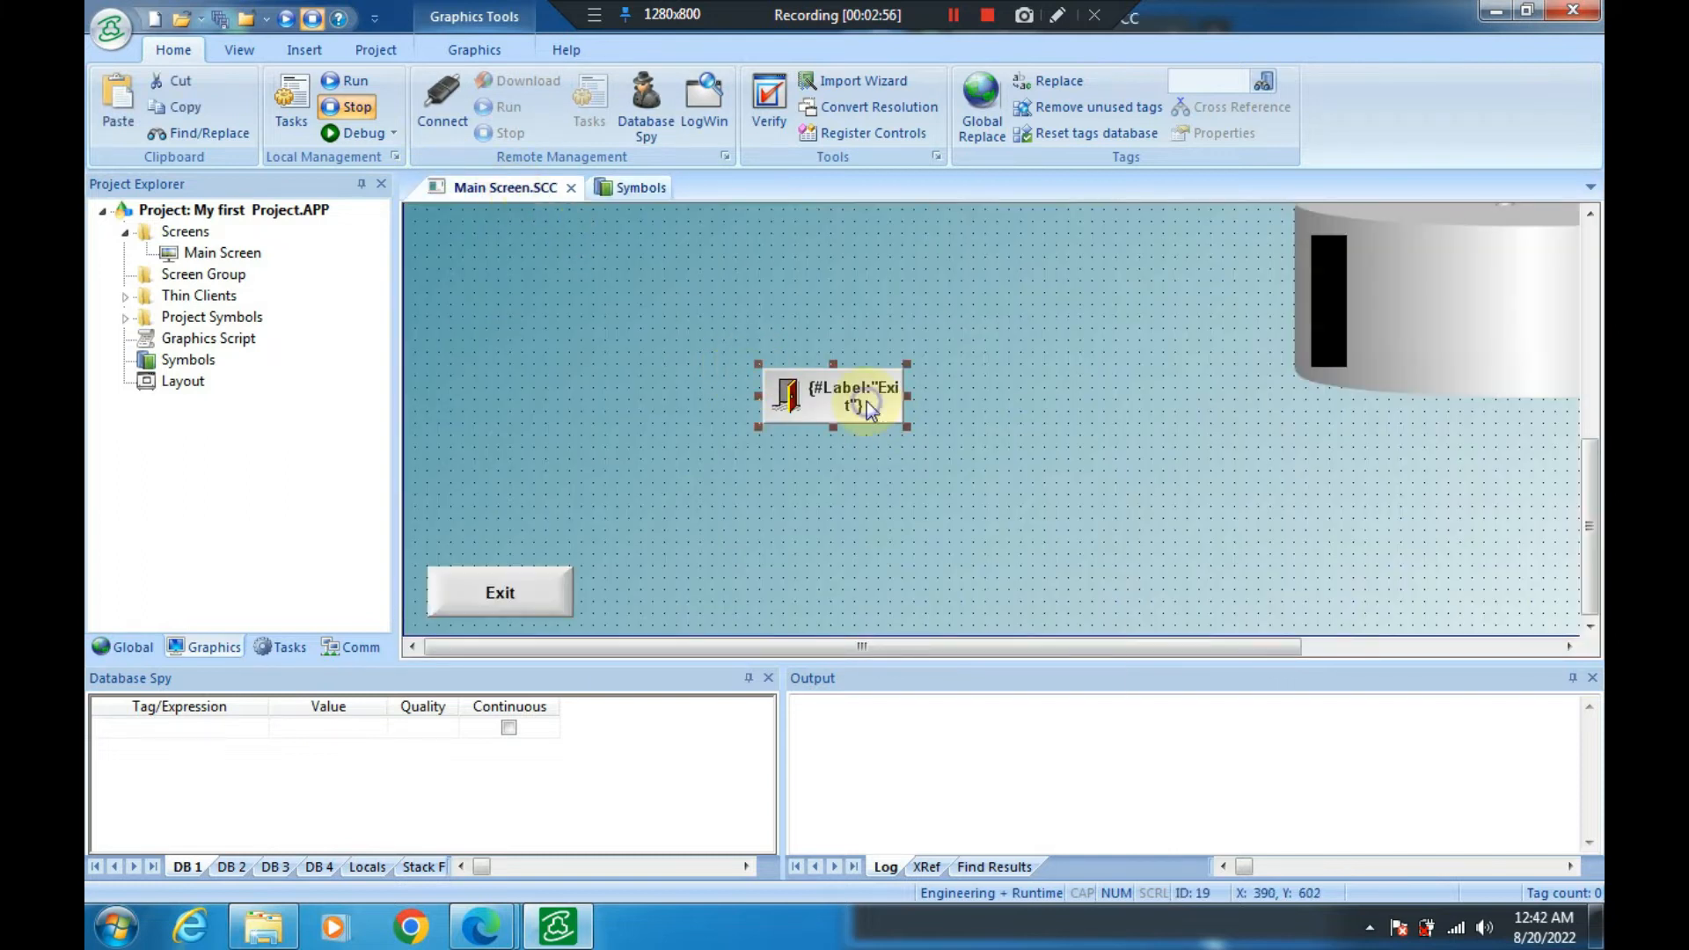
right_click(867, 403)
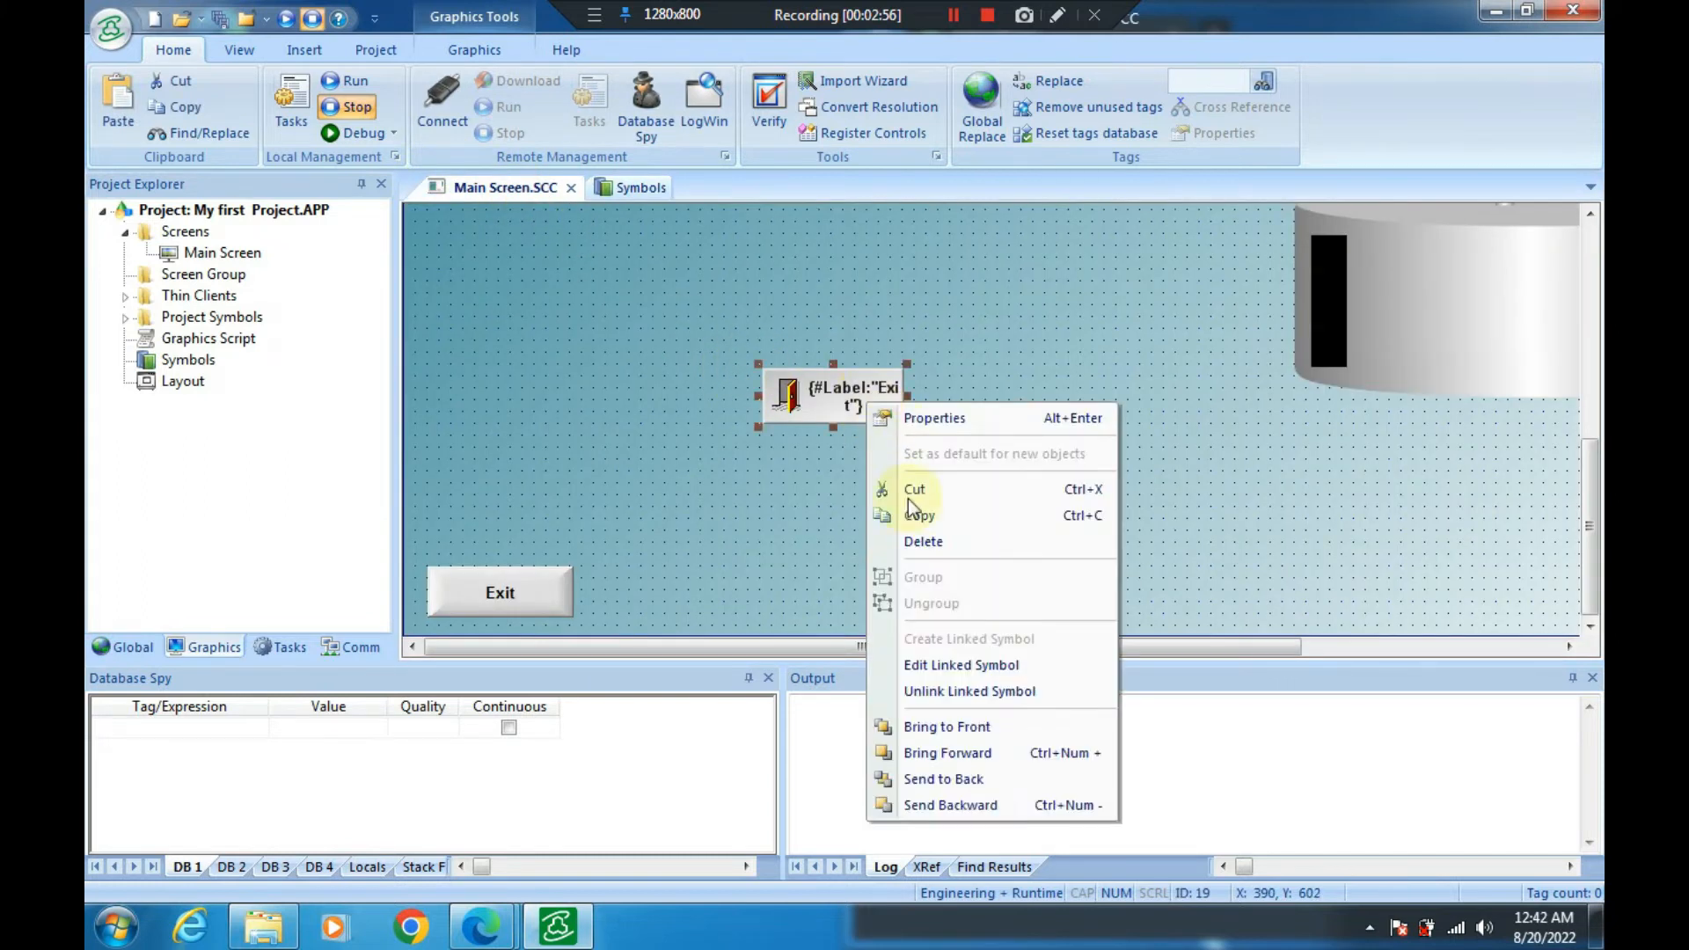
click(927, 698)
click(792, 395)
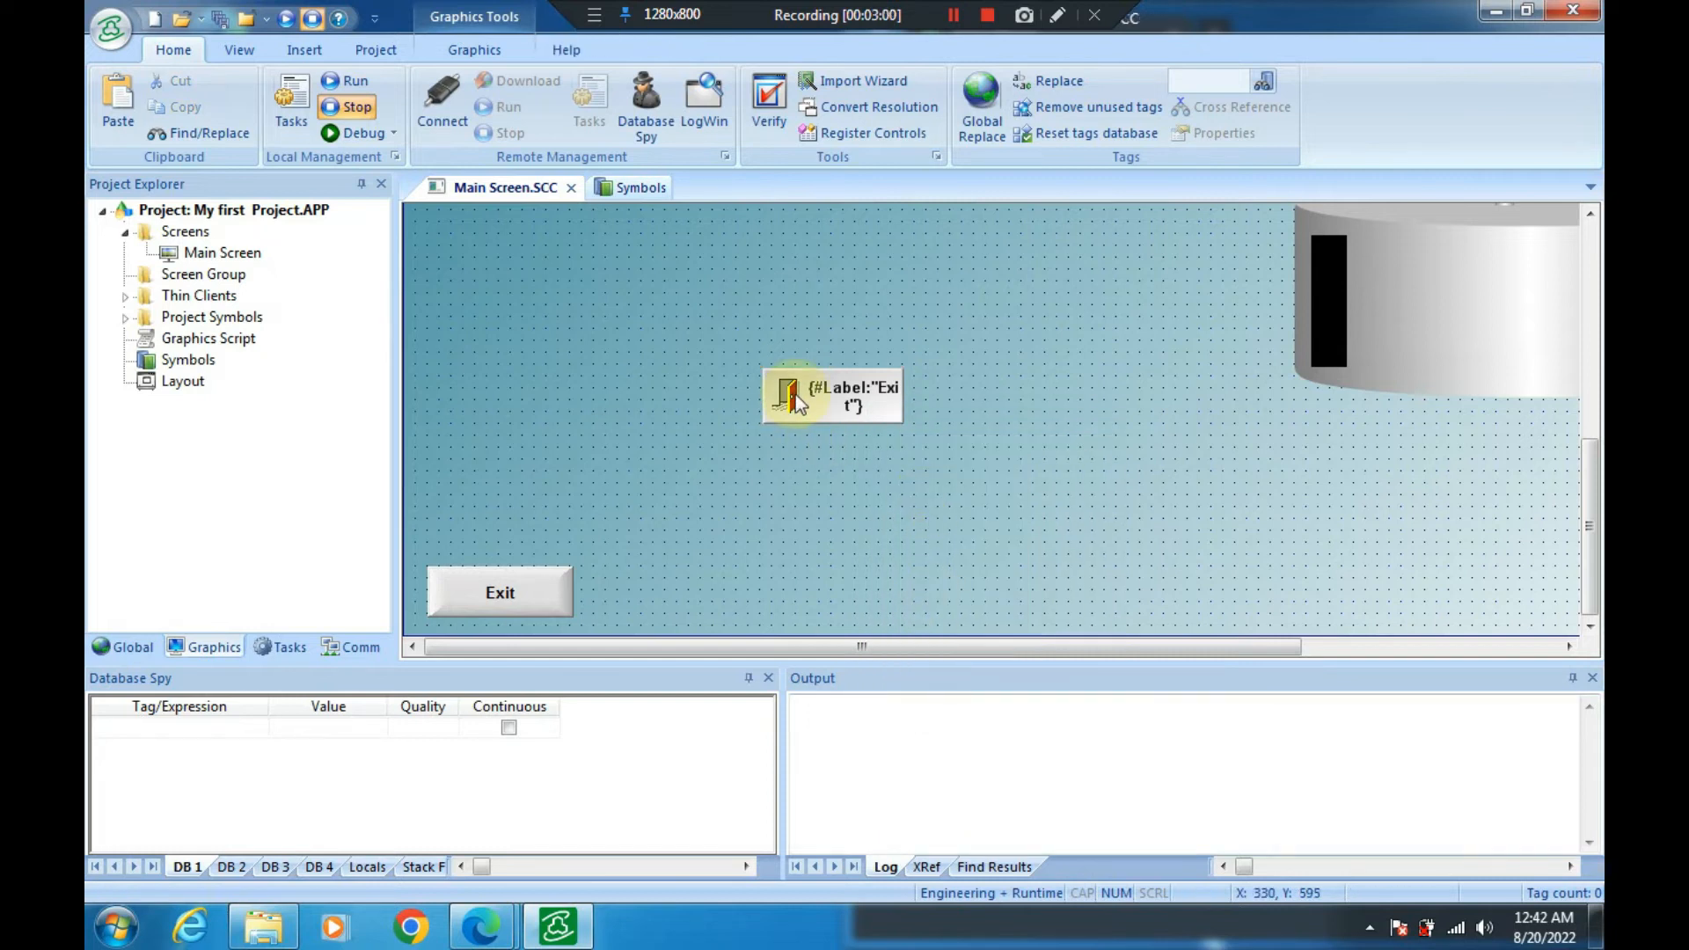
right_click(795, 397)
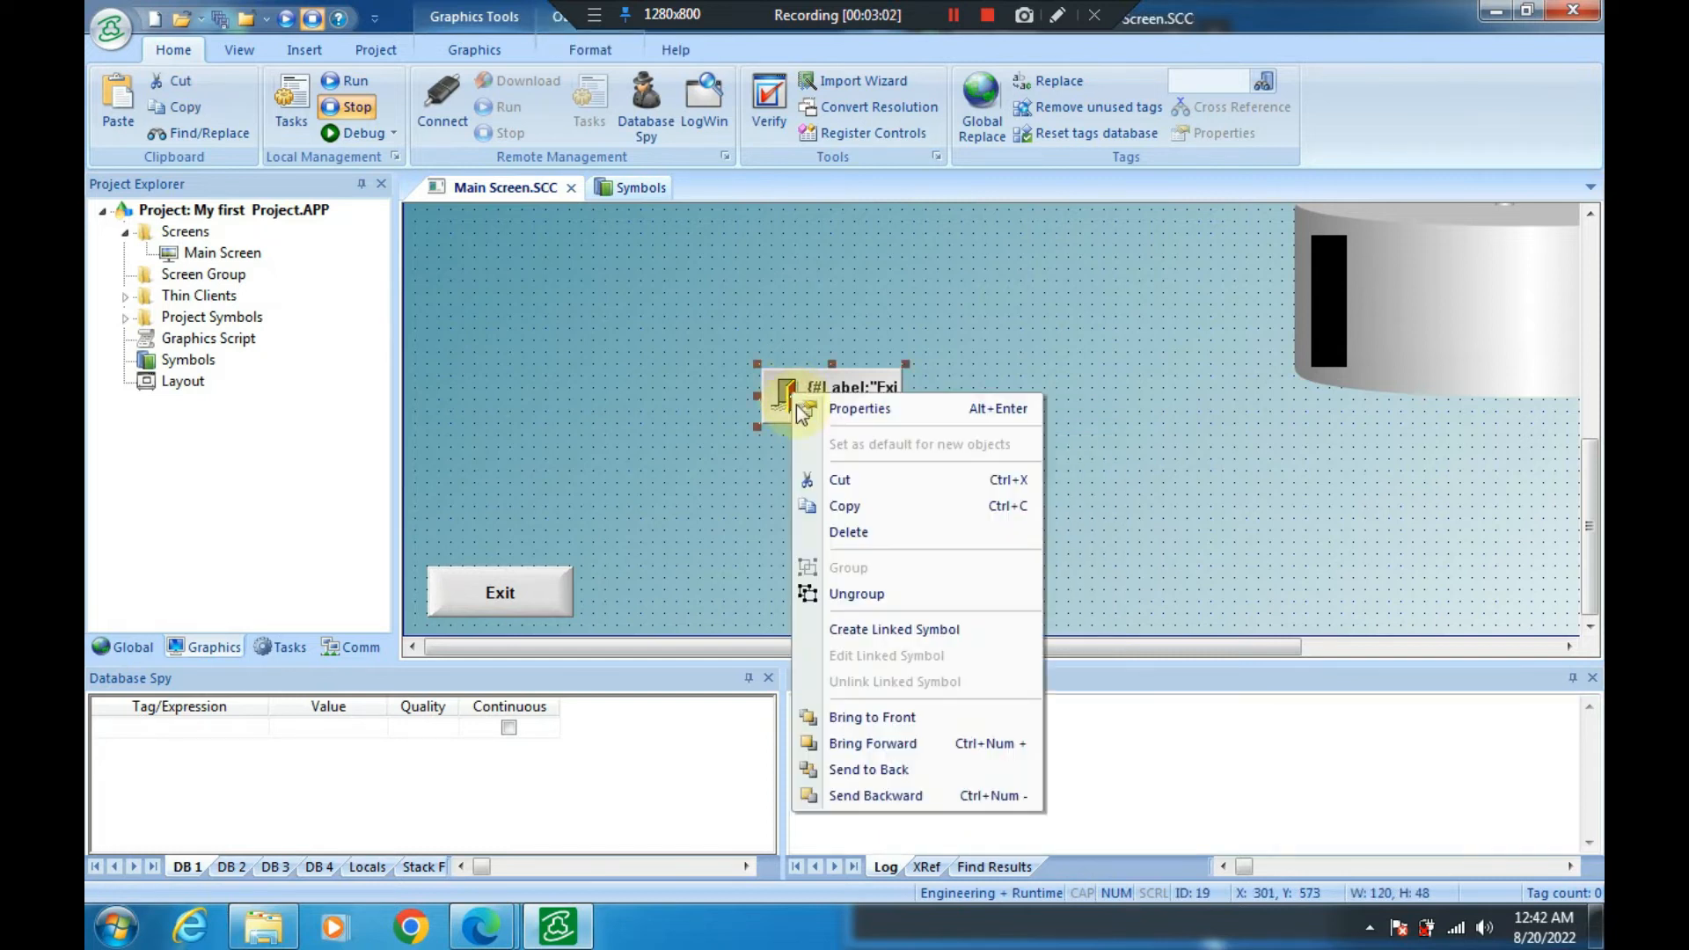
click(851, 595)
click(806, 437)
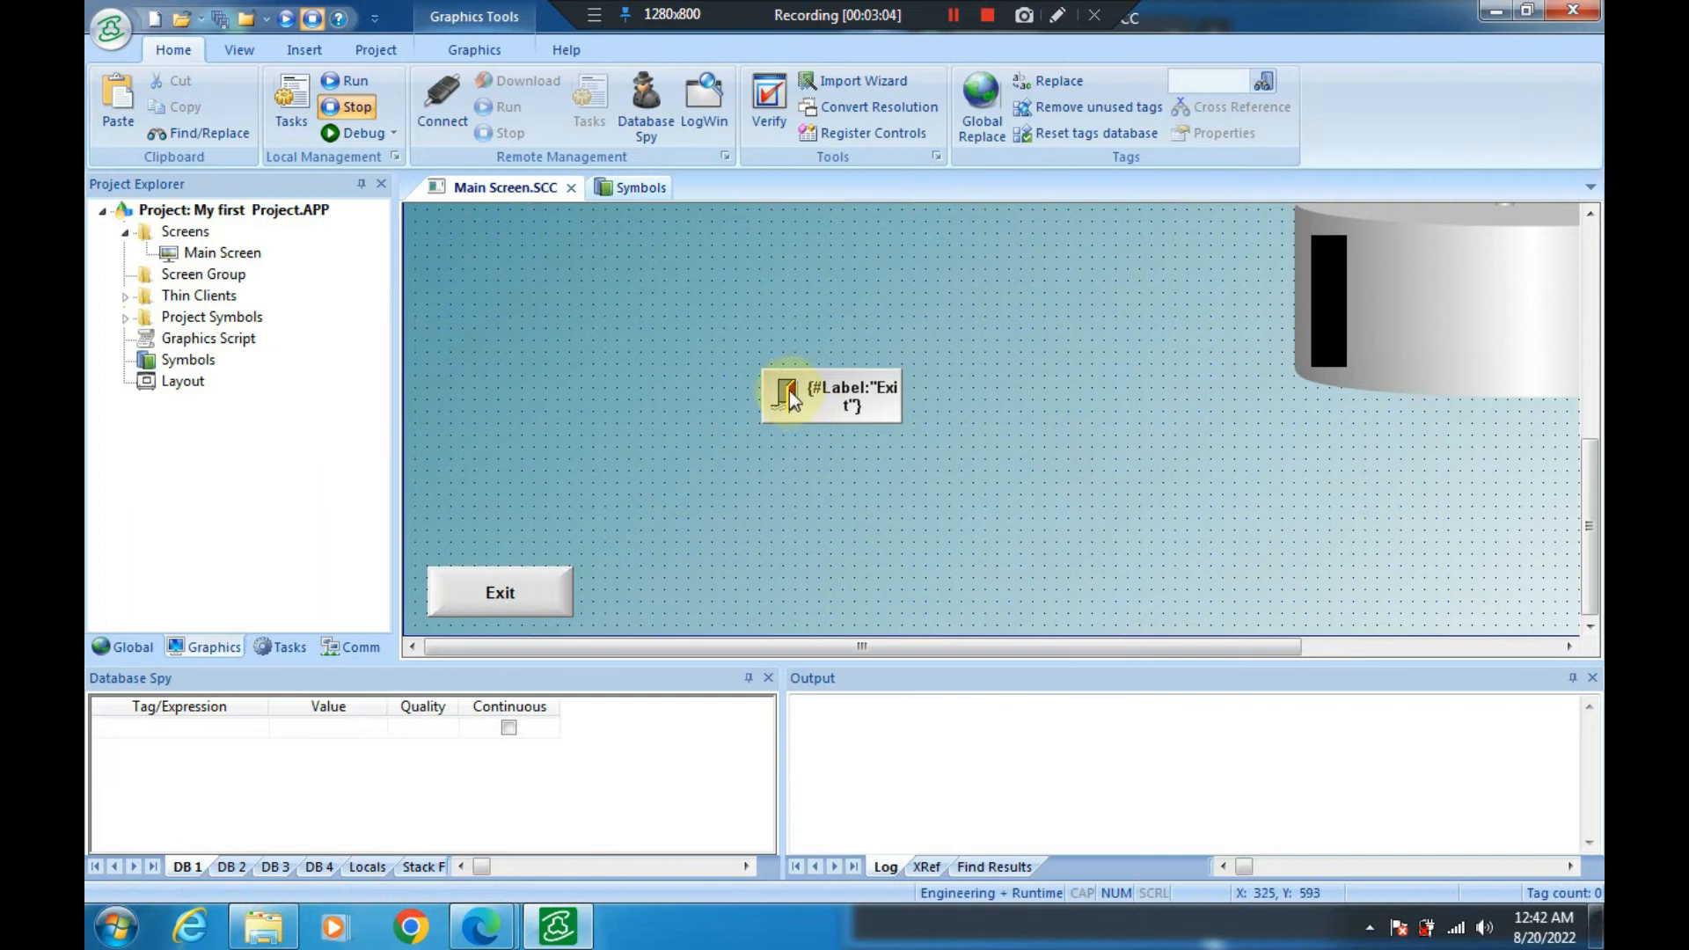
Move the door icon onto the left part of the Exit button and delete the remaining parts of the ungrouped symbol
drag(789, 392, 626, 425)
drag(501, 540, 468, 589)
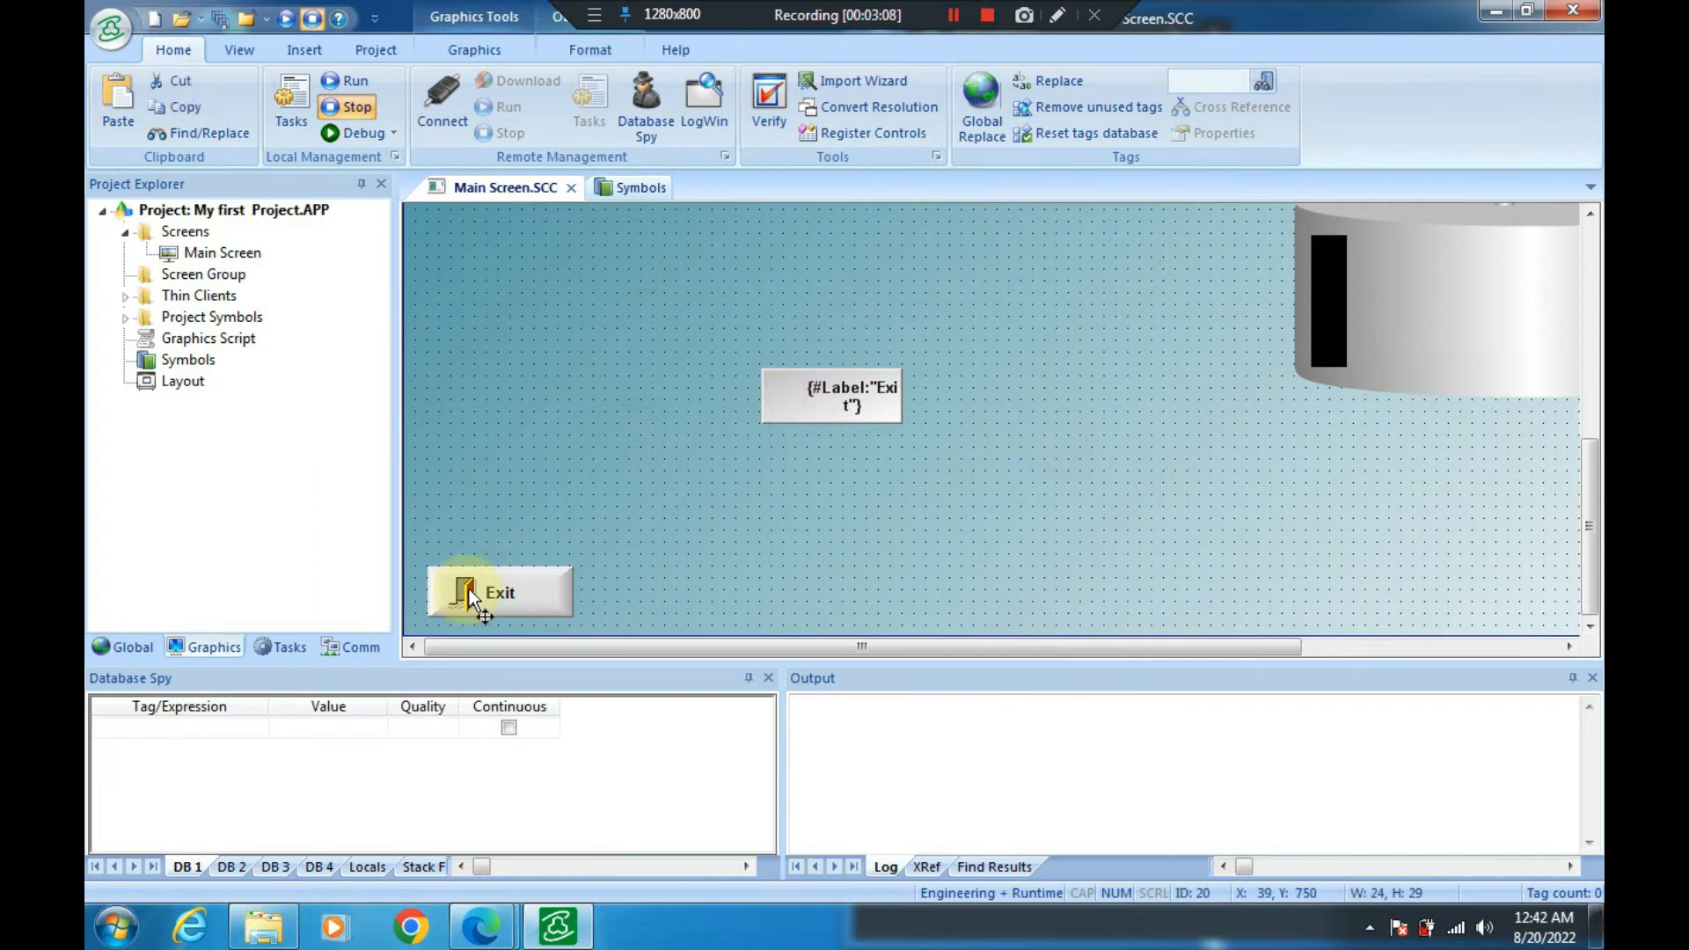
click(676, 544)
drag(673, 336, 1091, 512)
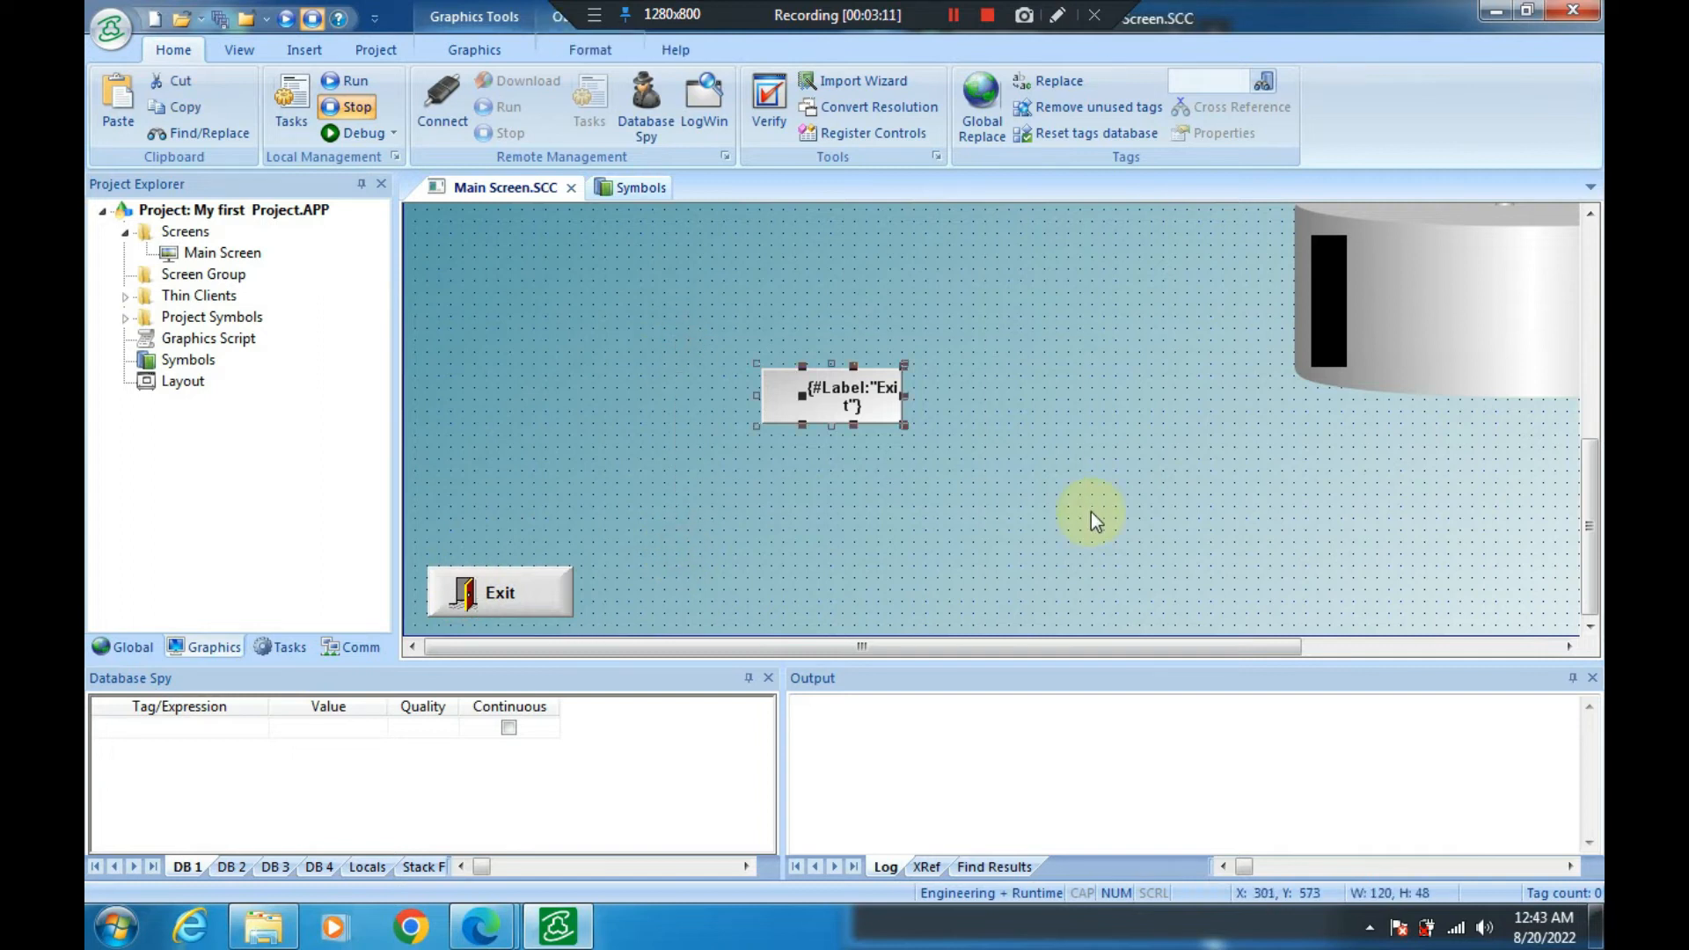
key(Delete)
Check the Exit button's object properties and close them
click(507, 600)
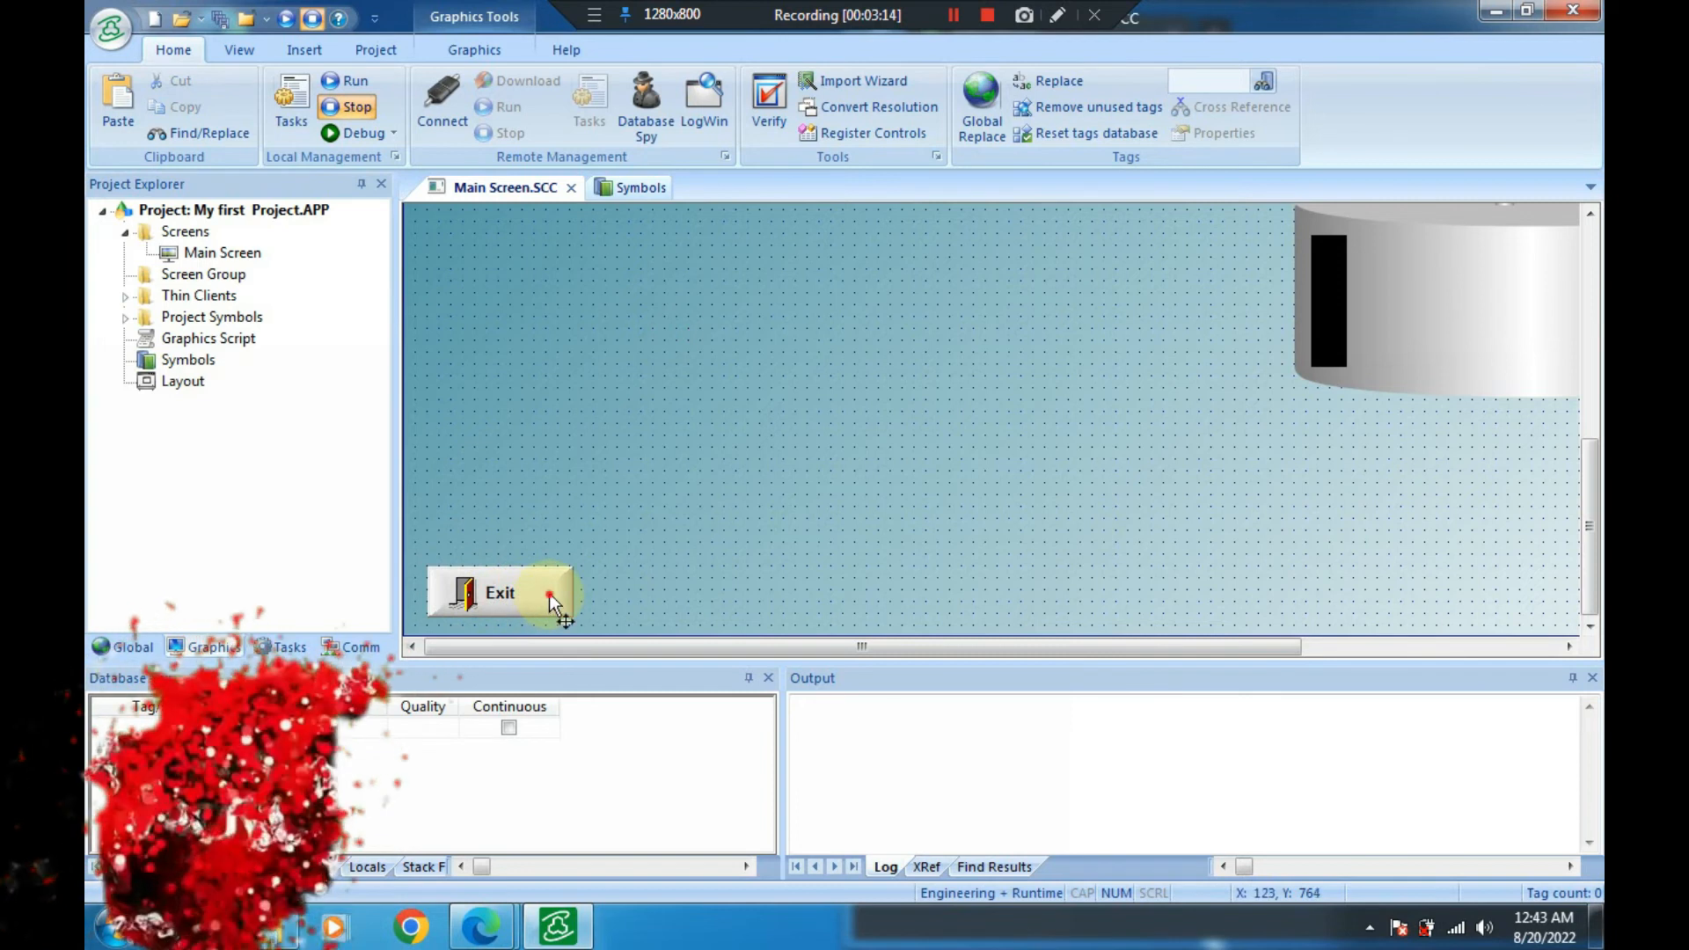
double_click(506, 599)
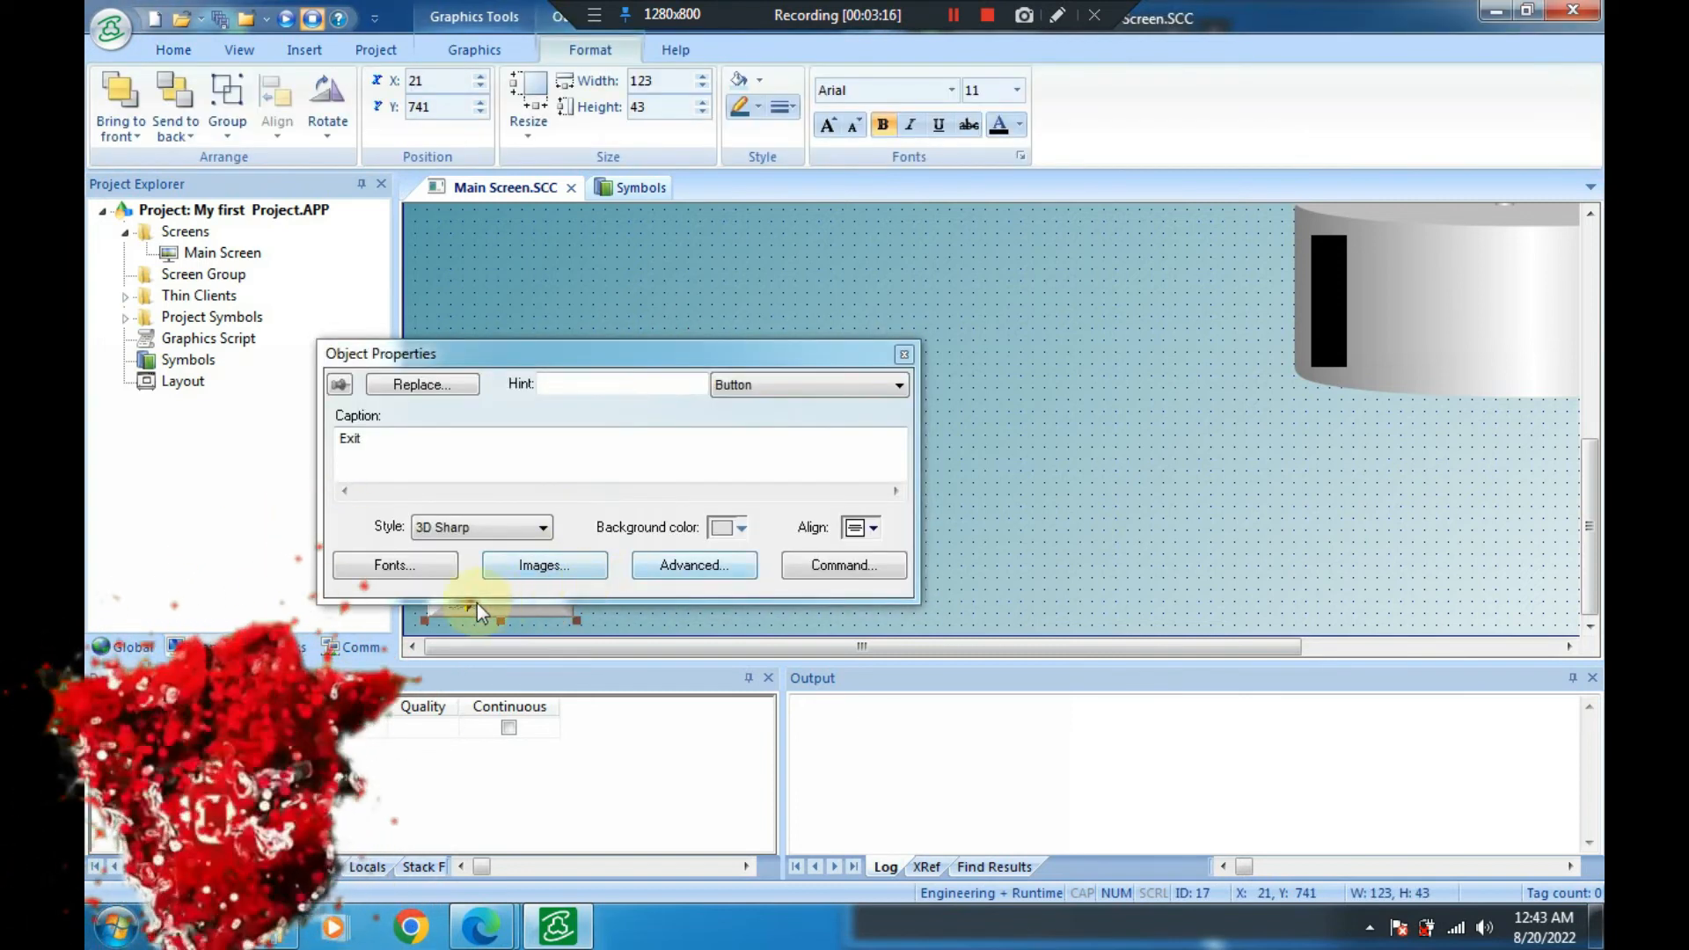
click(904, 354)
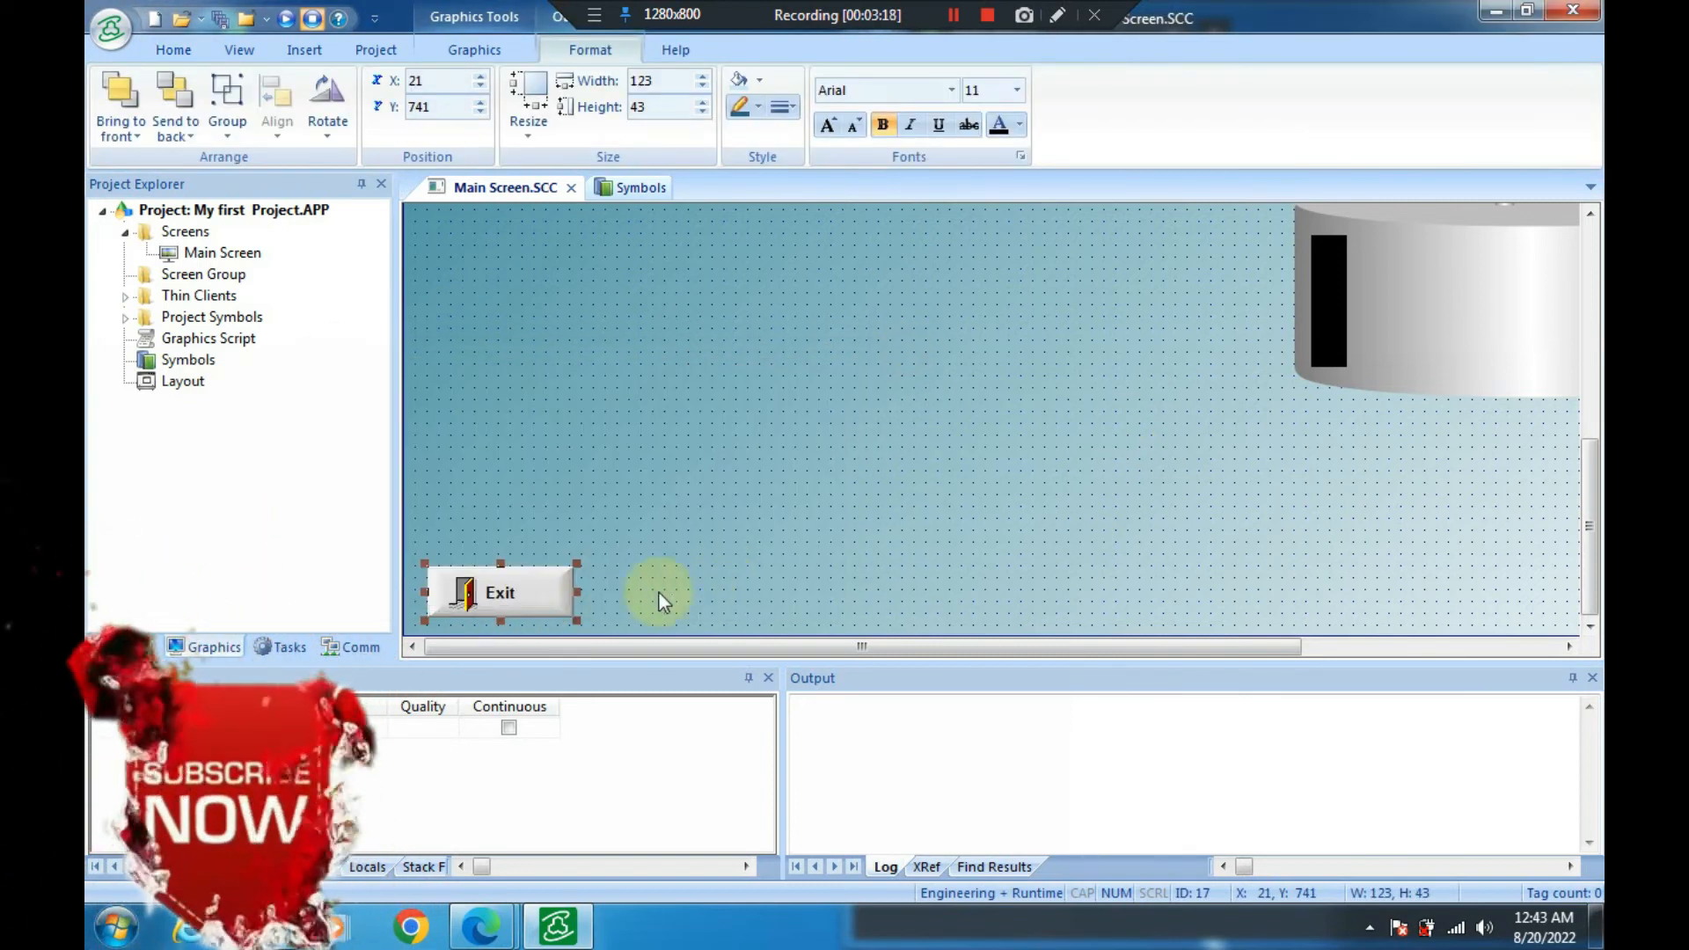
Check the Exit button's font and image settings and leave both dialogs without applying changes
double_click(550, 600)
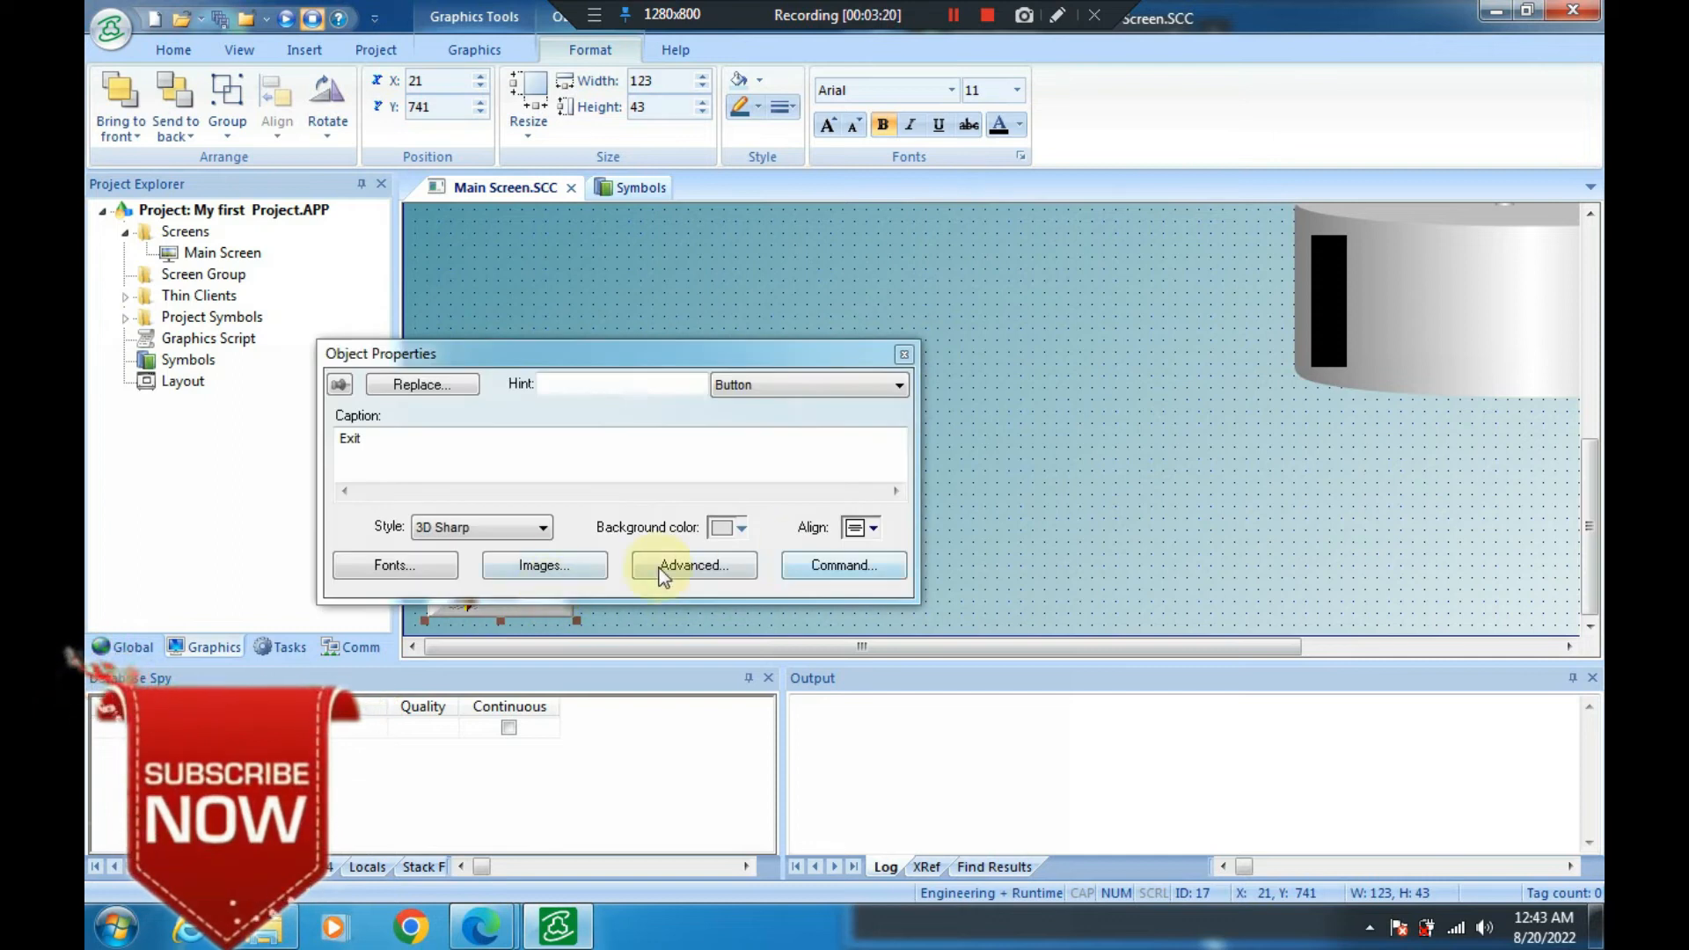
click(424, 575)
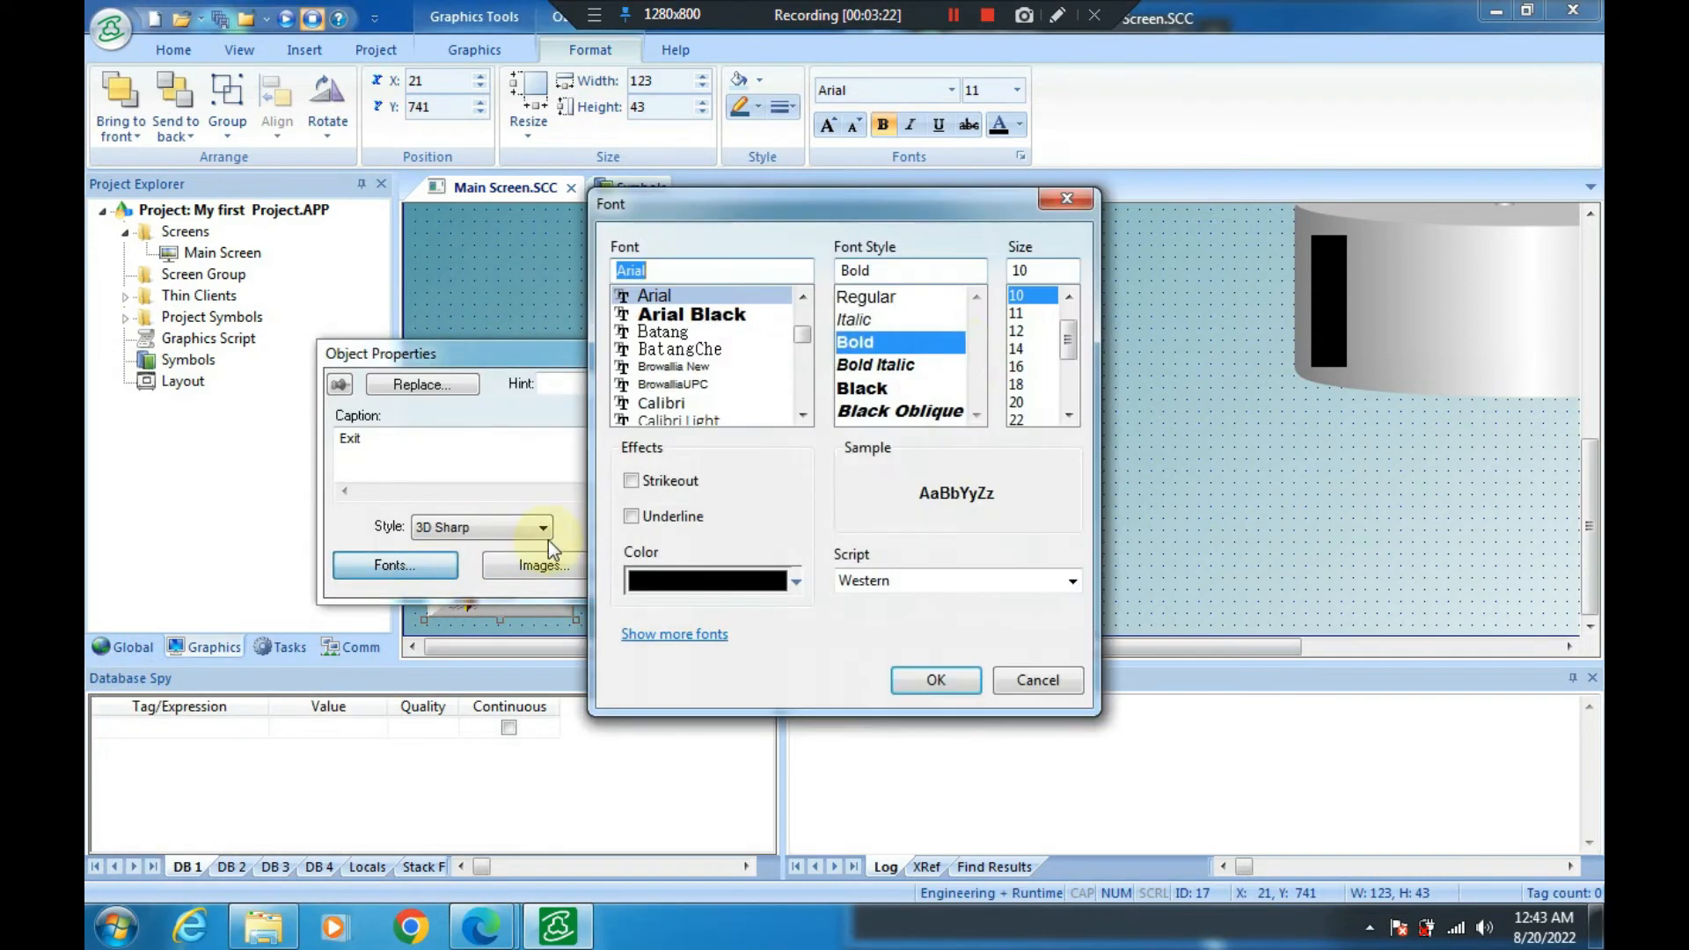
click(1022, 691)
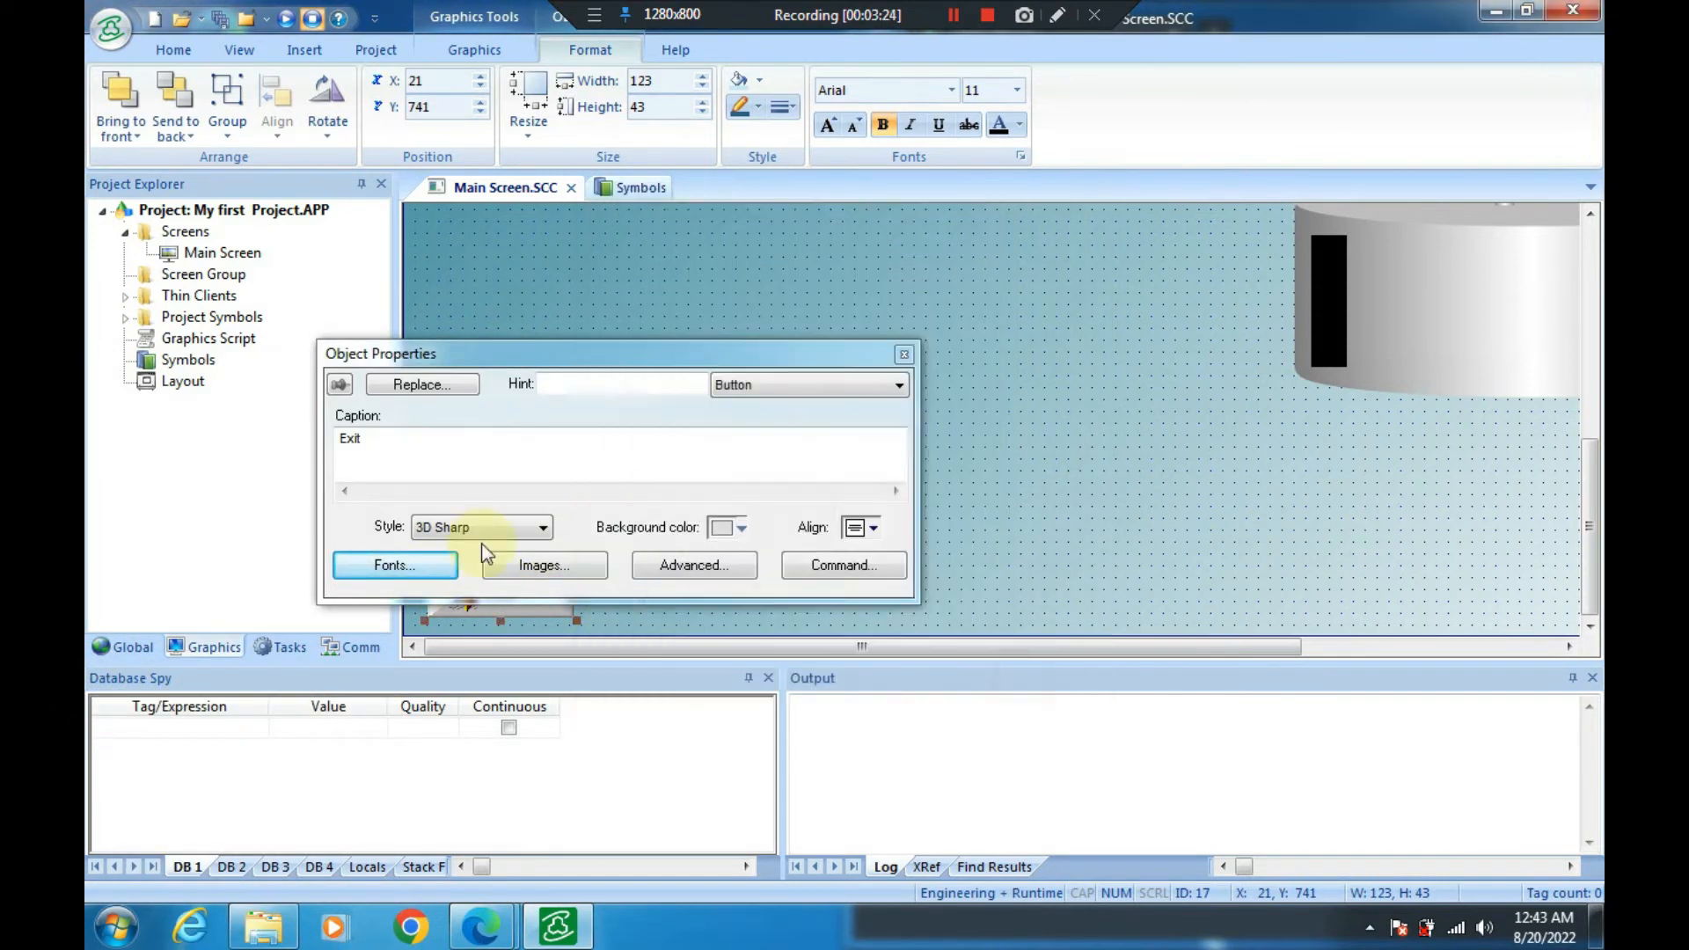
click(542, 579)
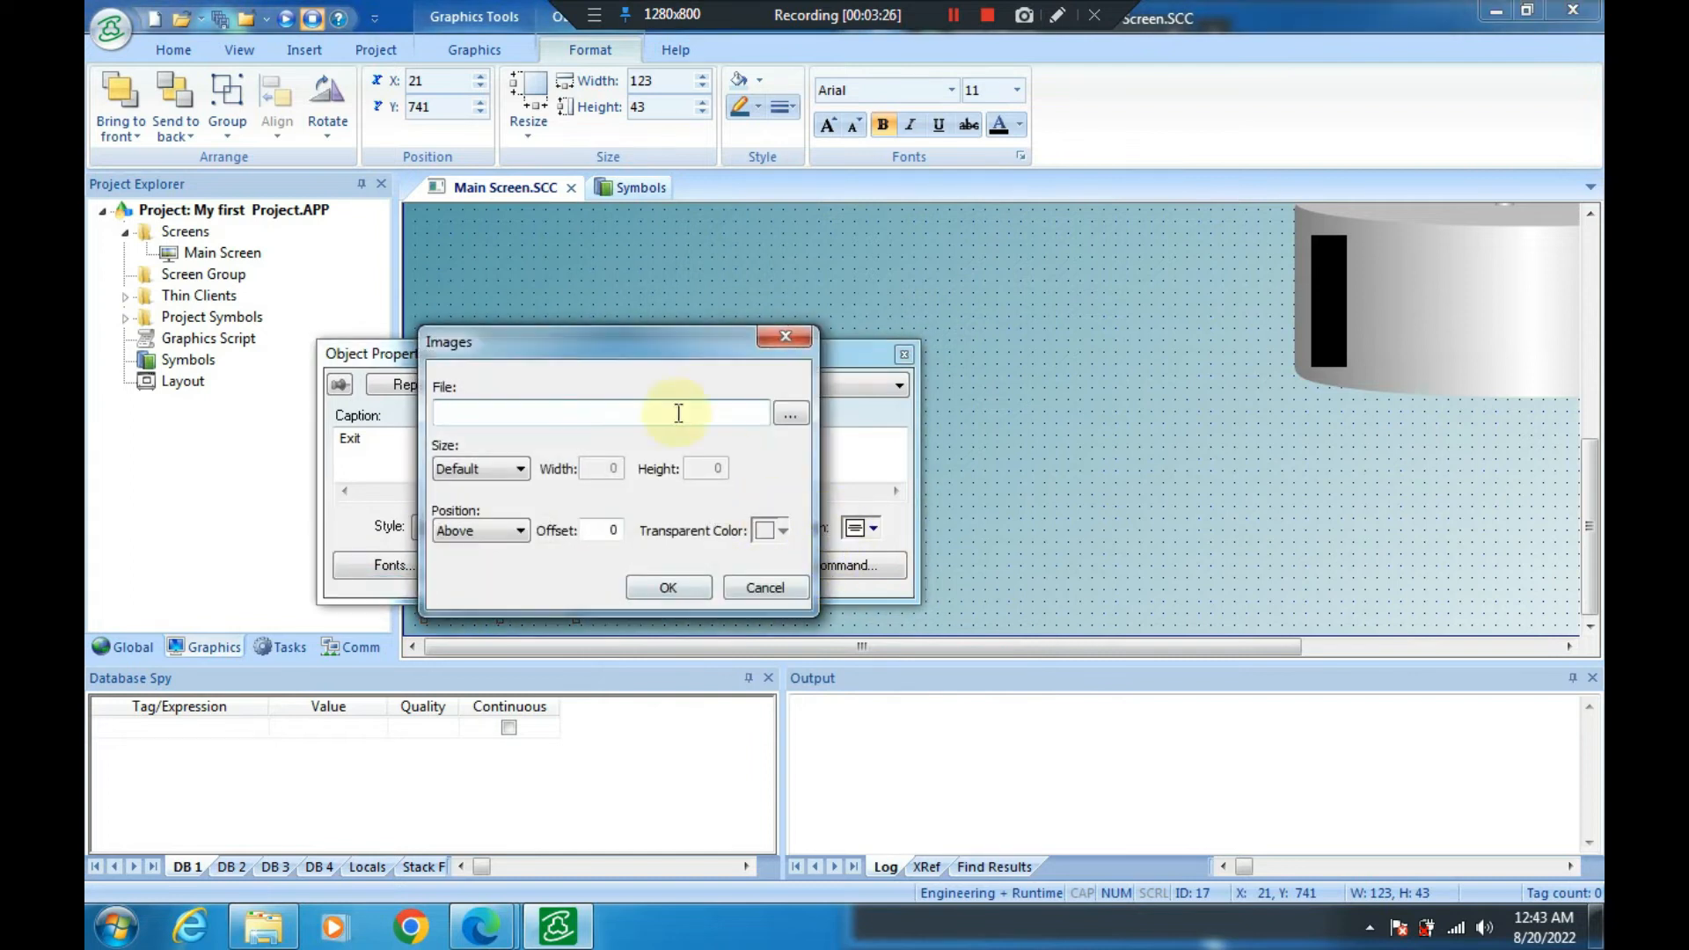
click(758, 588)
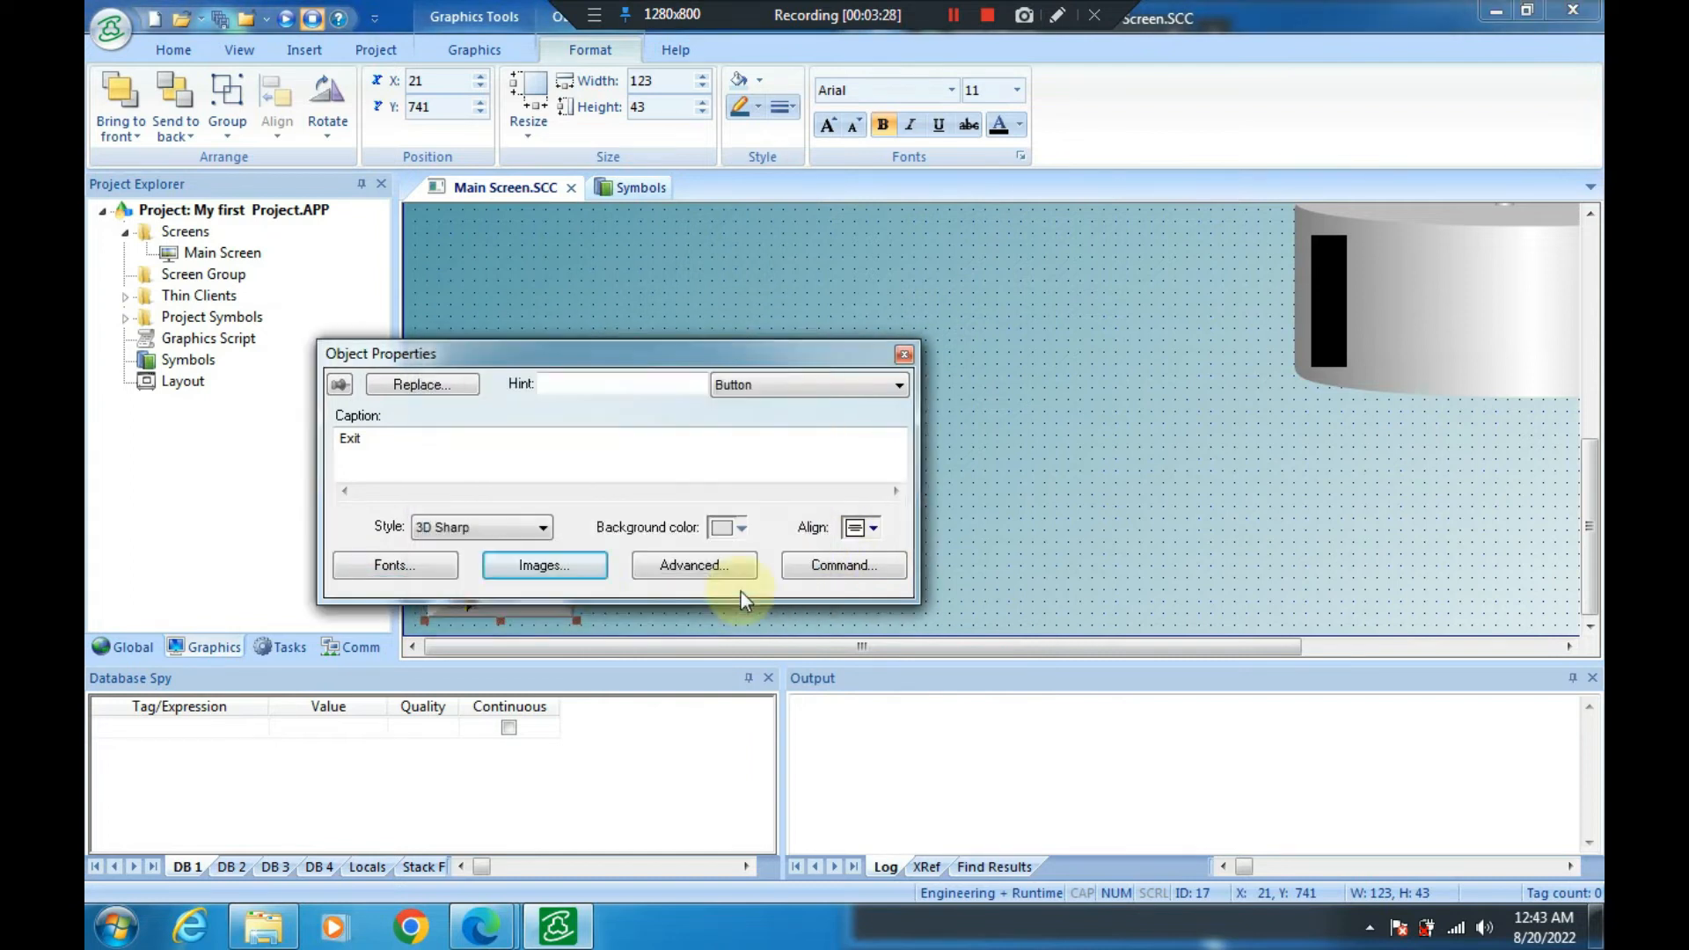
Set the Exit button's style to 3D Soft and close its properties
click(542, 528)
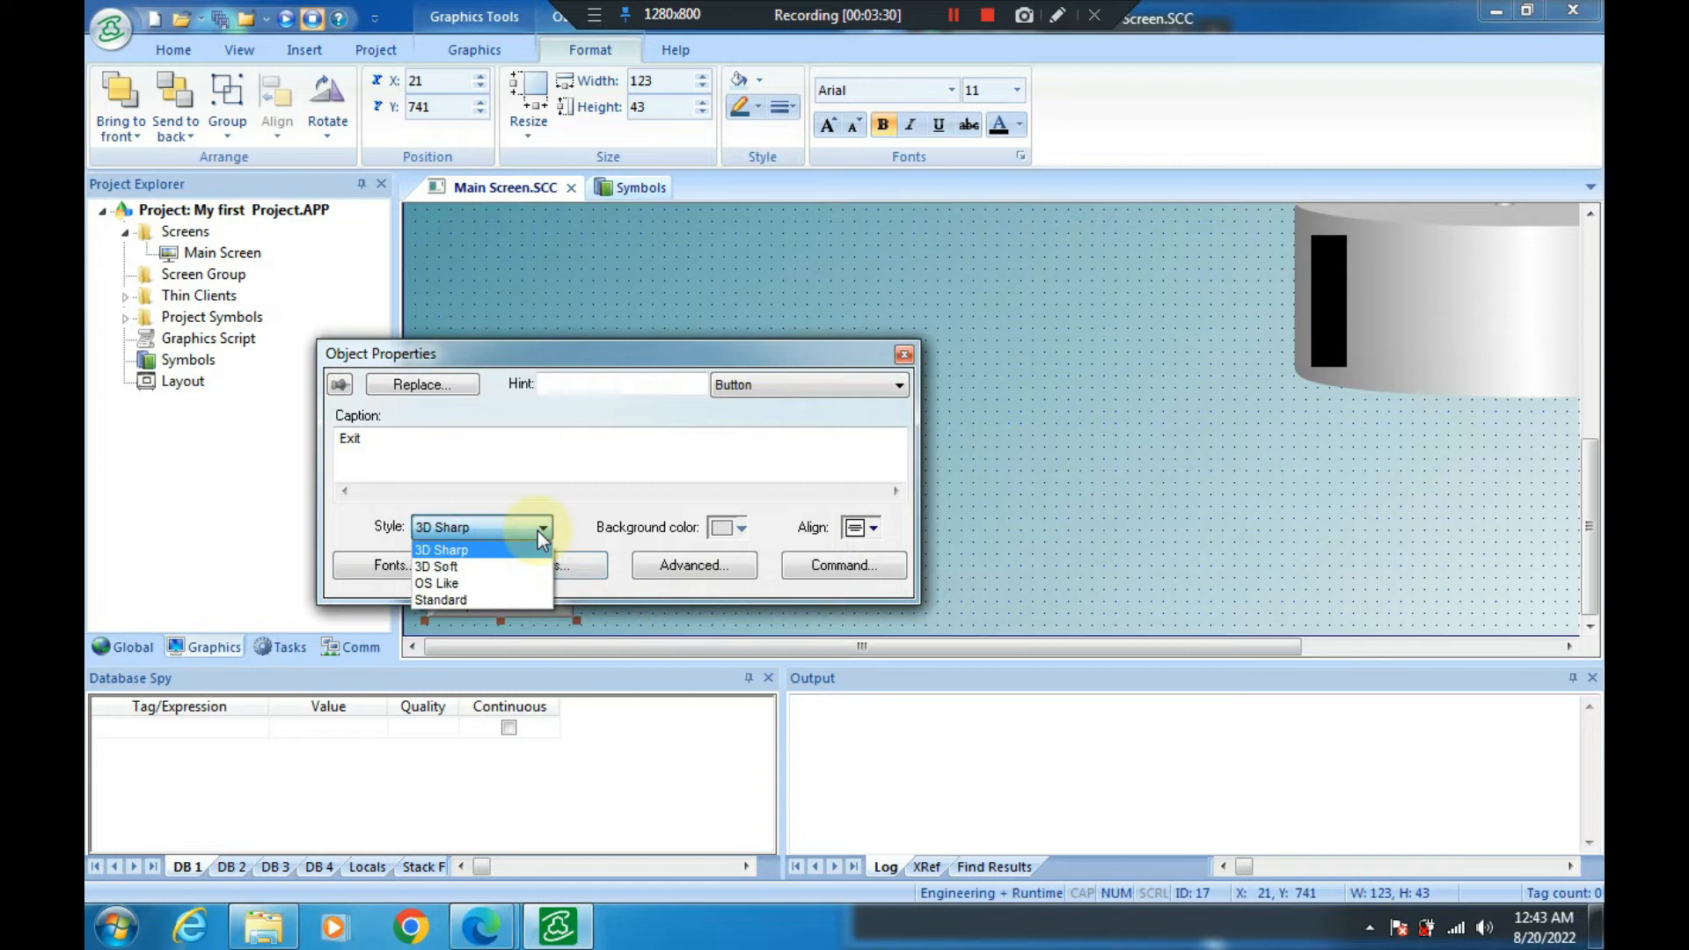
click(508, 565)
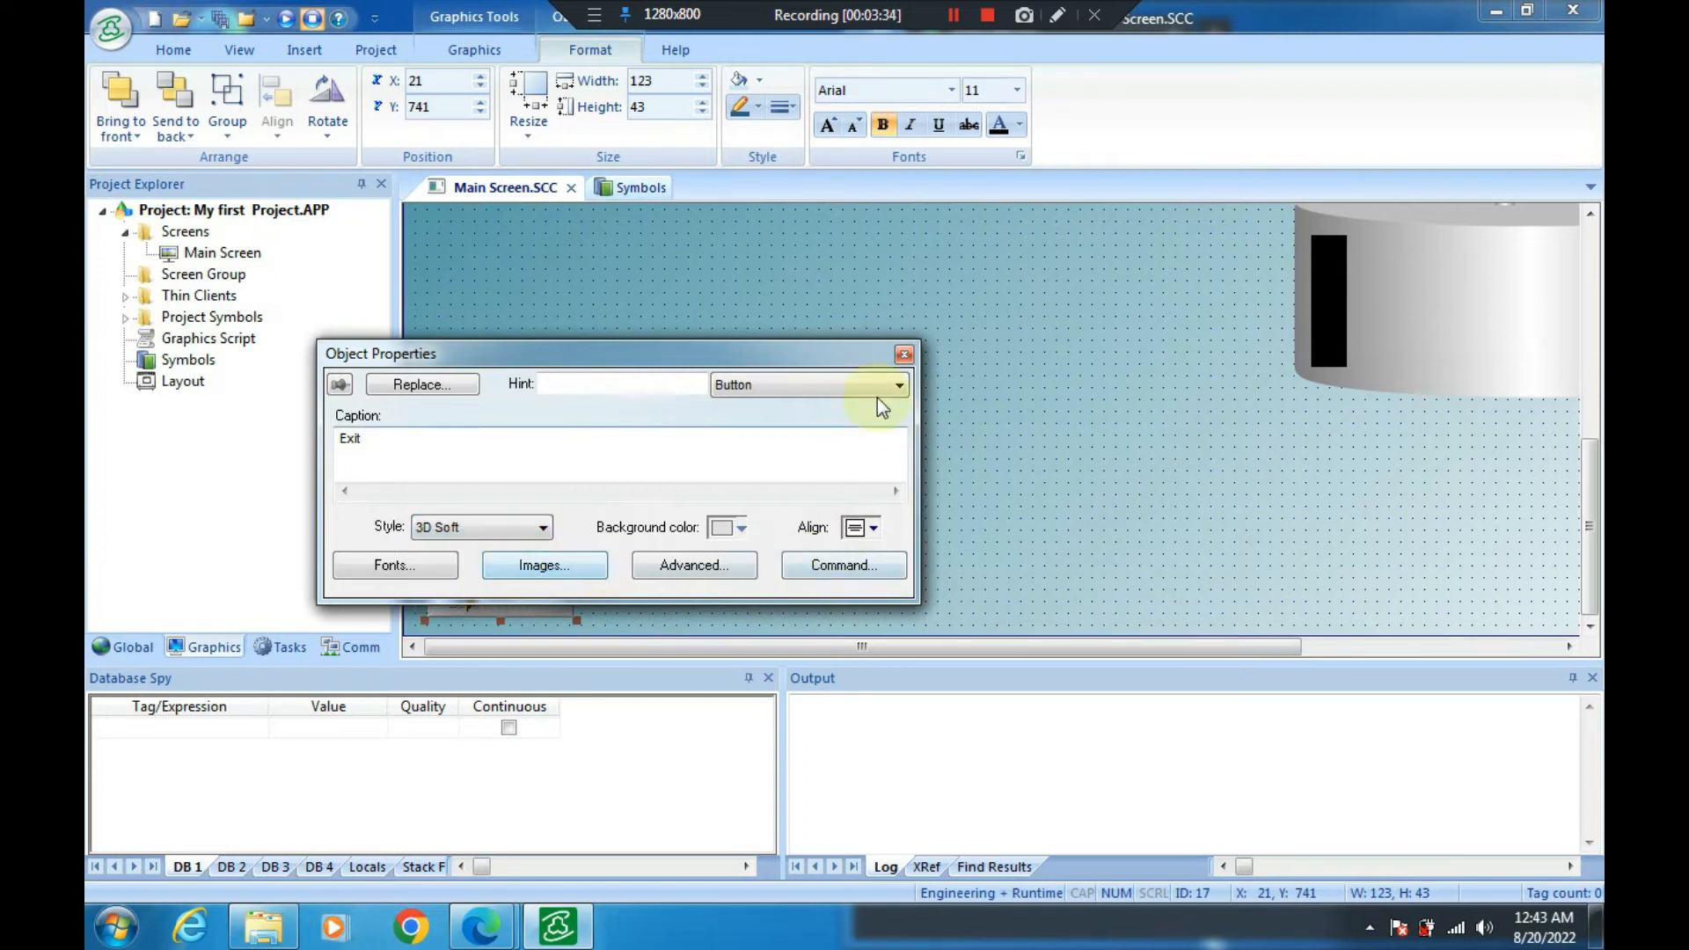
click(903, 355)
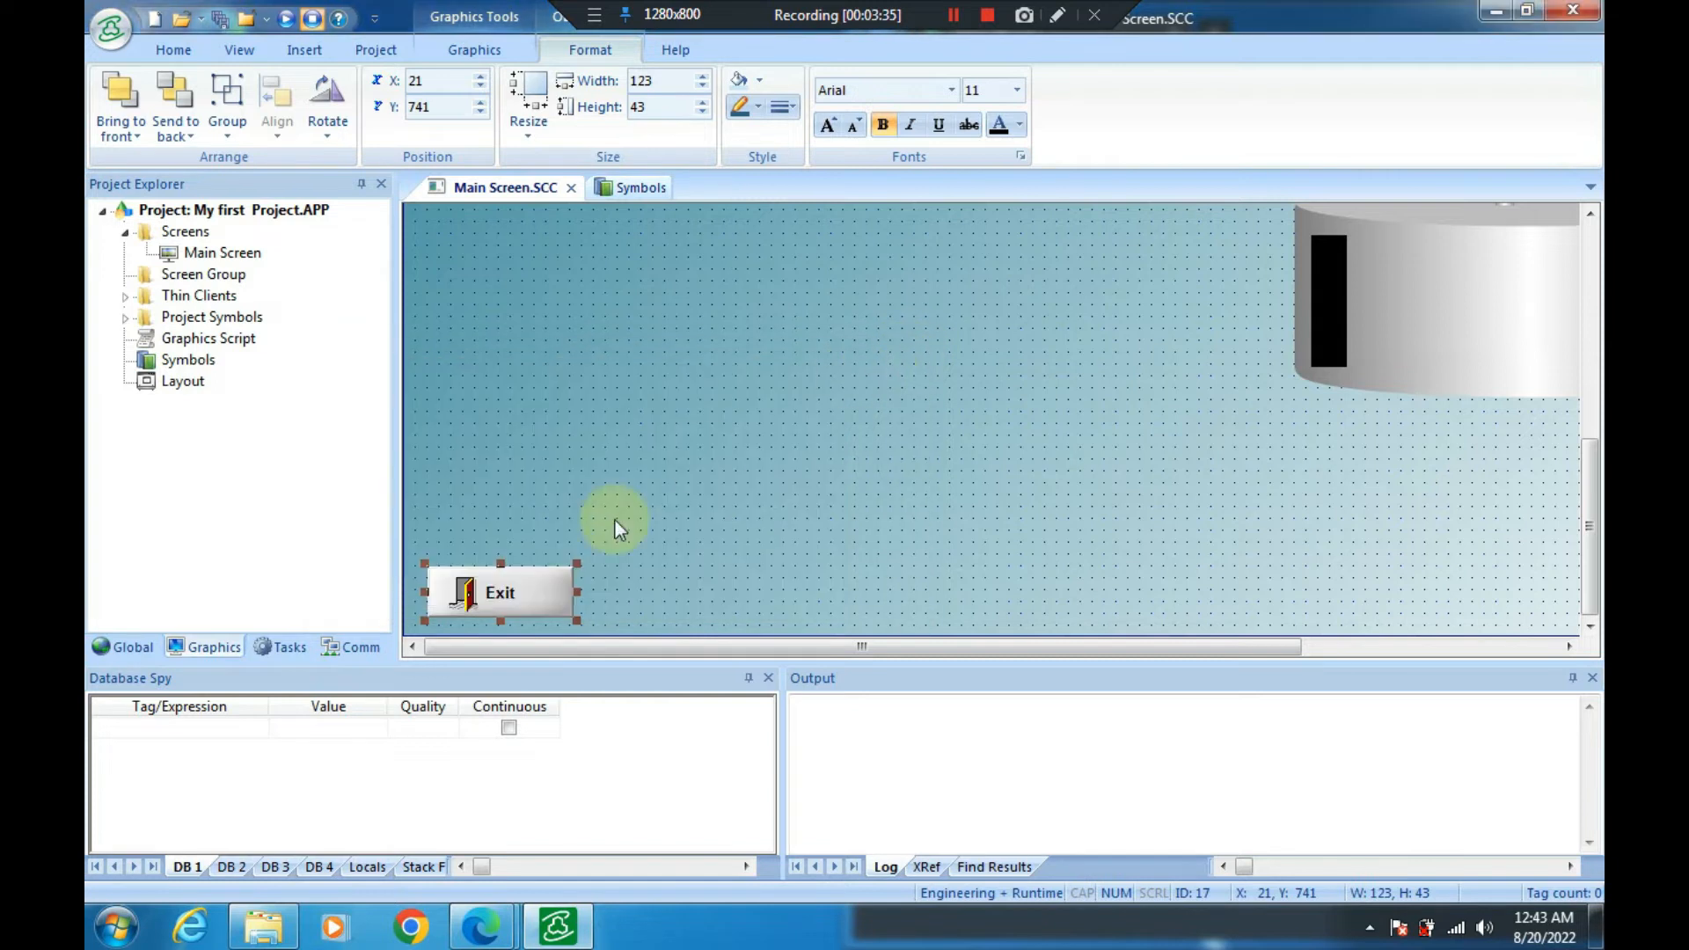
Set the Exit button's style to OS Like and close its properties
double_click(516, 592)
click(489, 528)
click(479, 584)
click(903, 355)
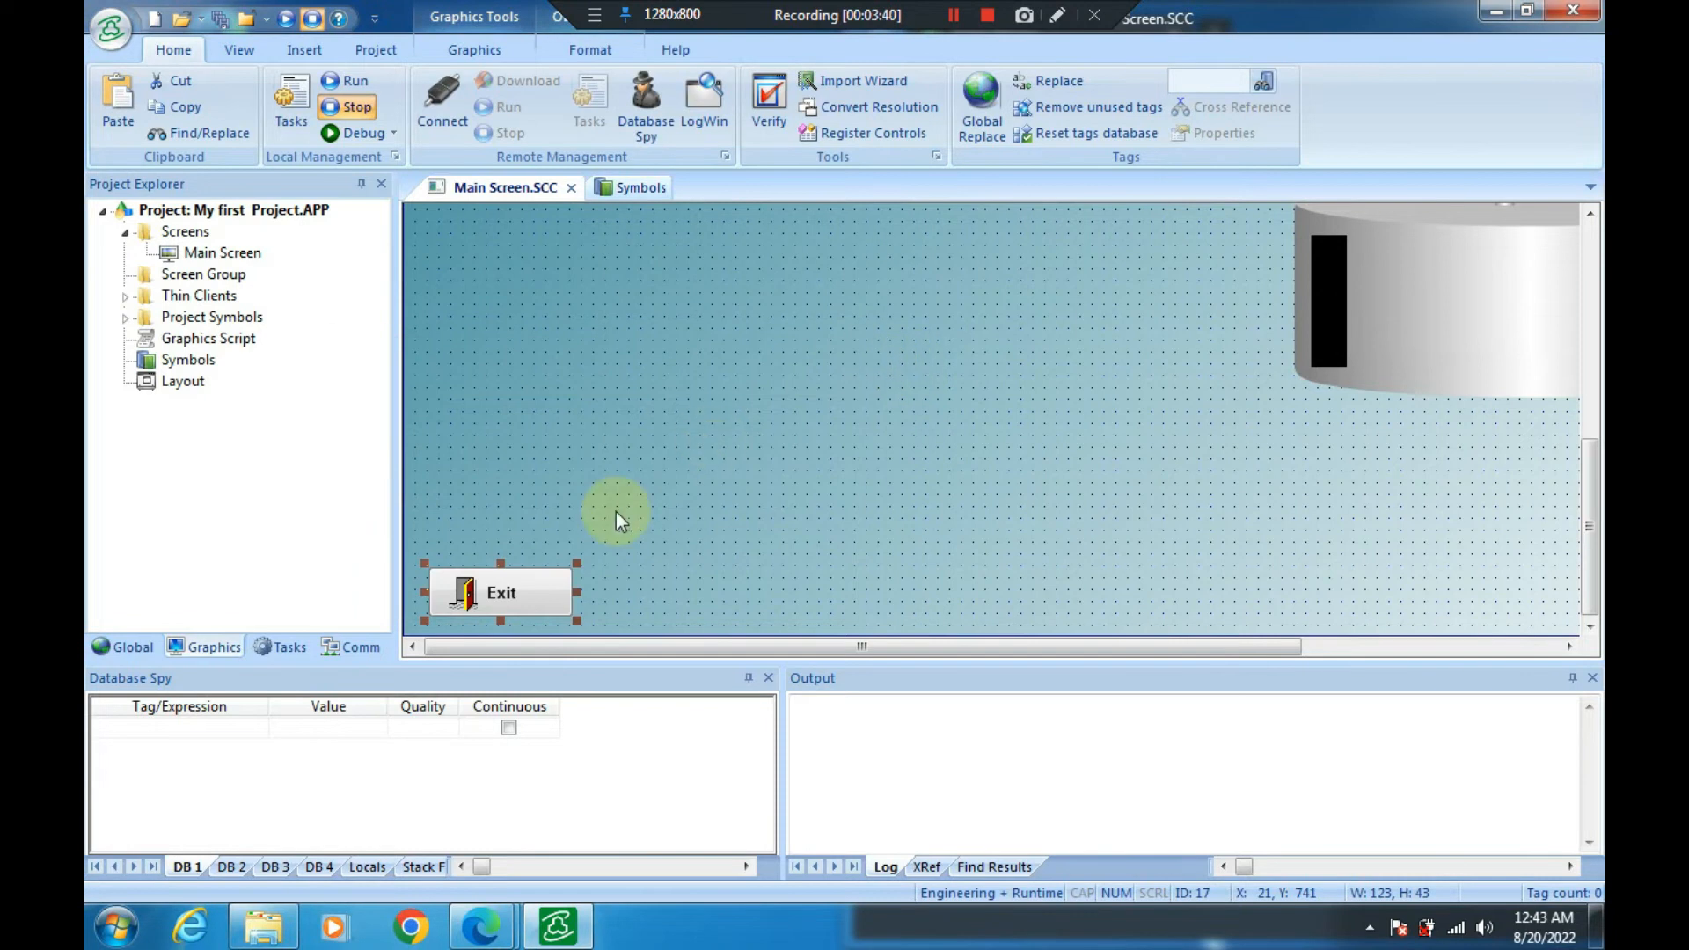
Try the Standard style on the Exit button and close its properties
double_click(554, 595)
click(540, 529)
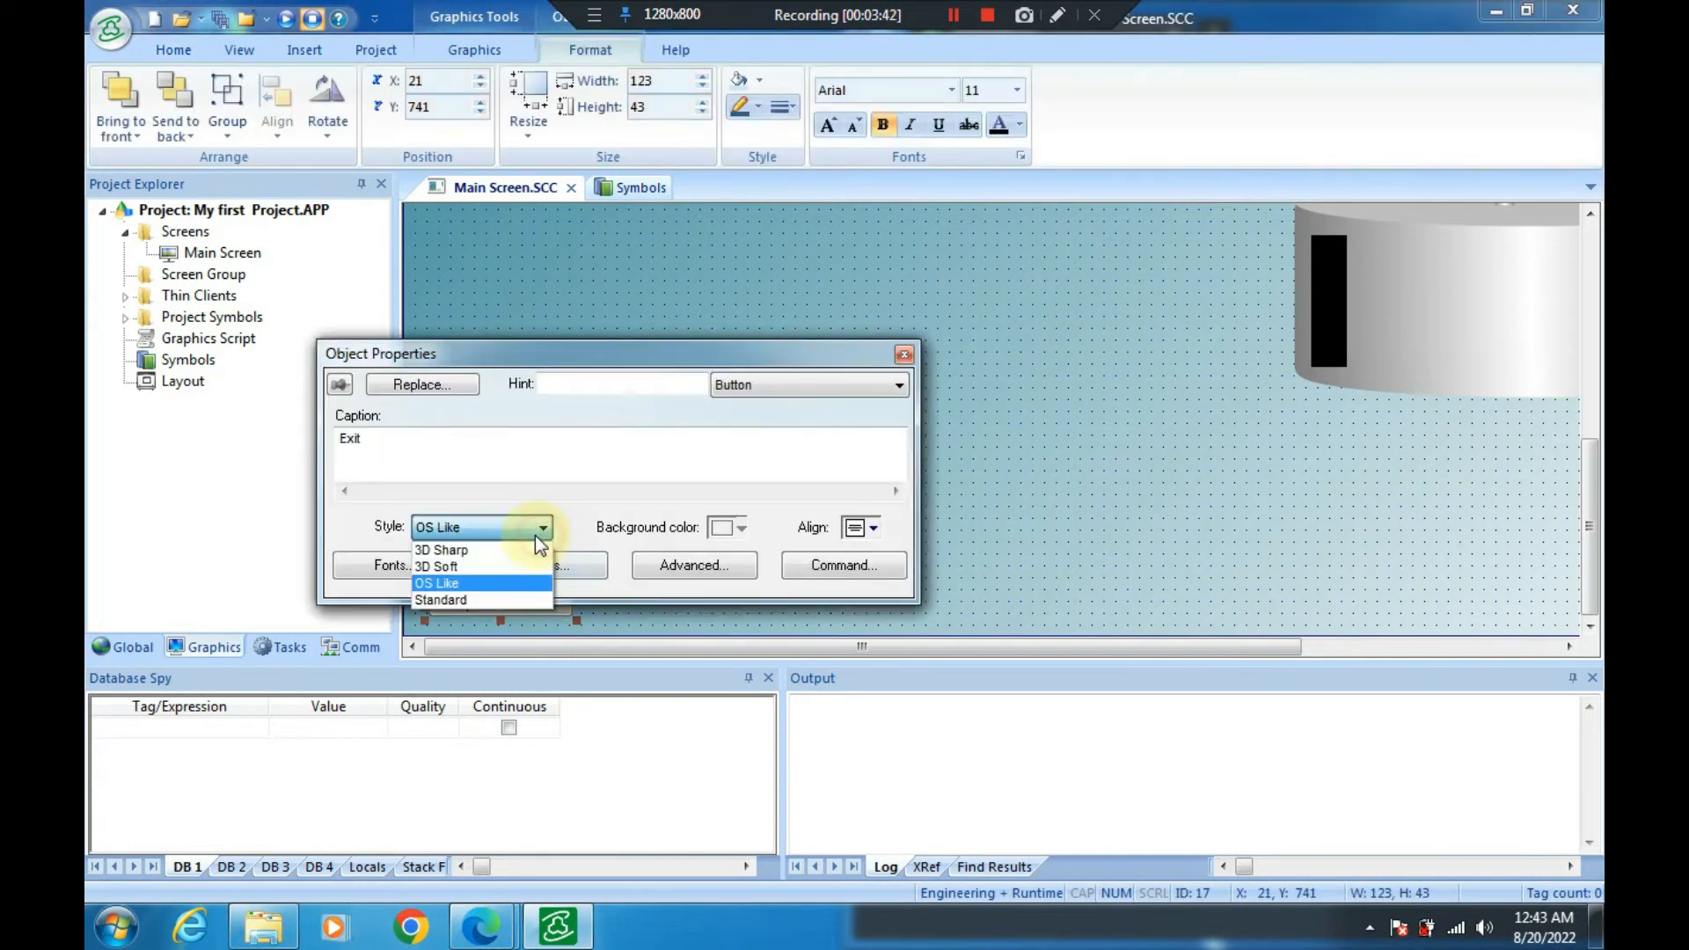
click(449, 599)
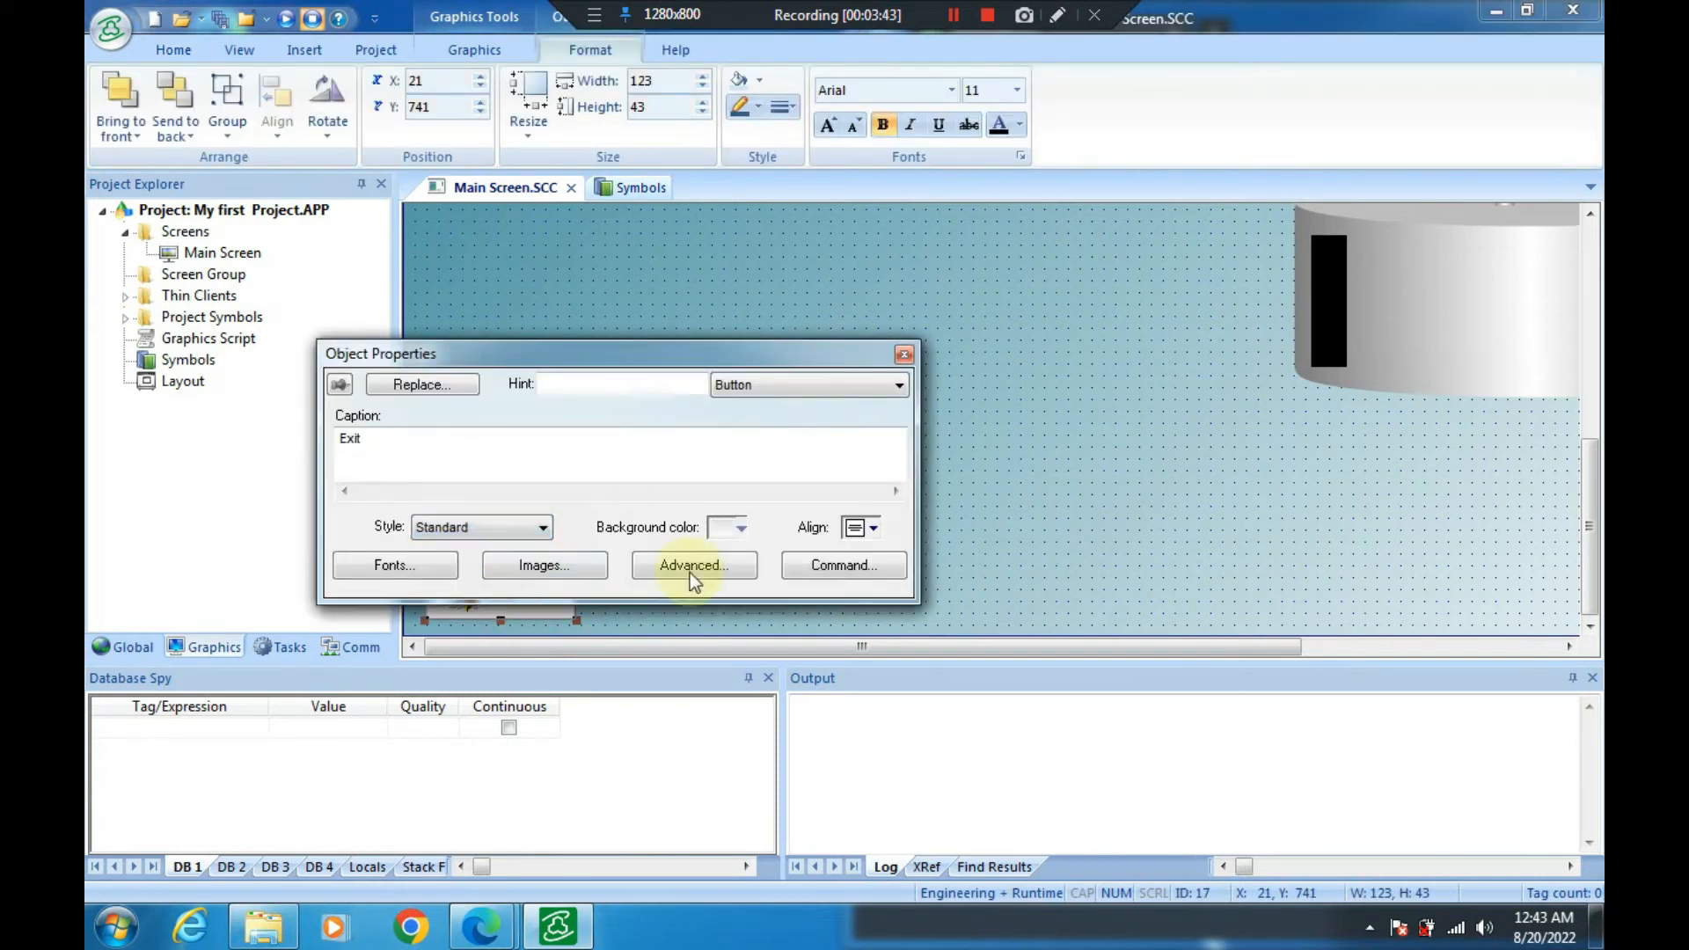
click(903, 355)
click(709, 523)
Set the Exit button's style back to OS Like and move the properties dialog clear of the button
double_click(554, 587)
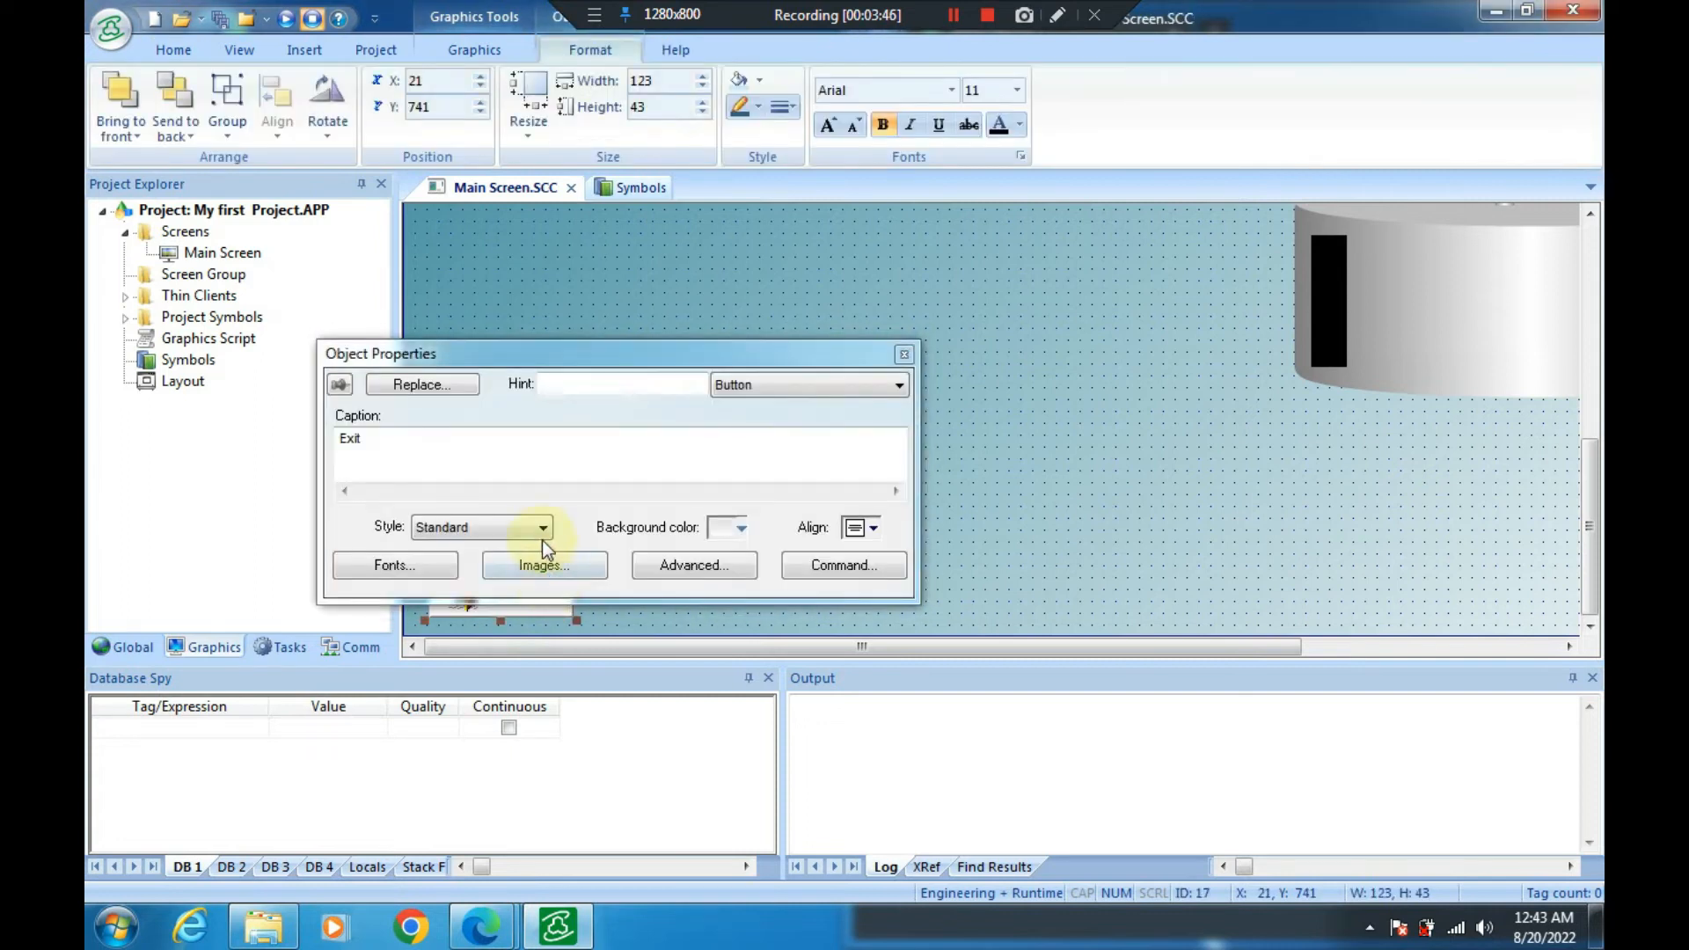
click(542, 530)
click(503, 578)
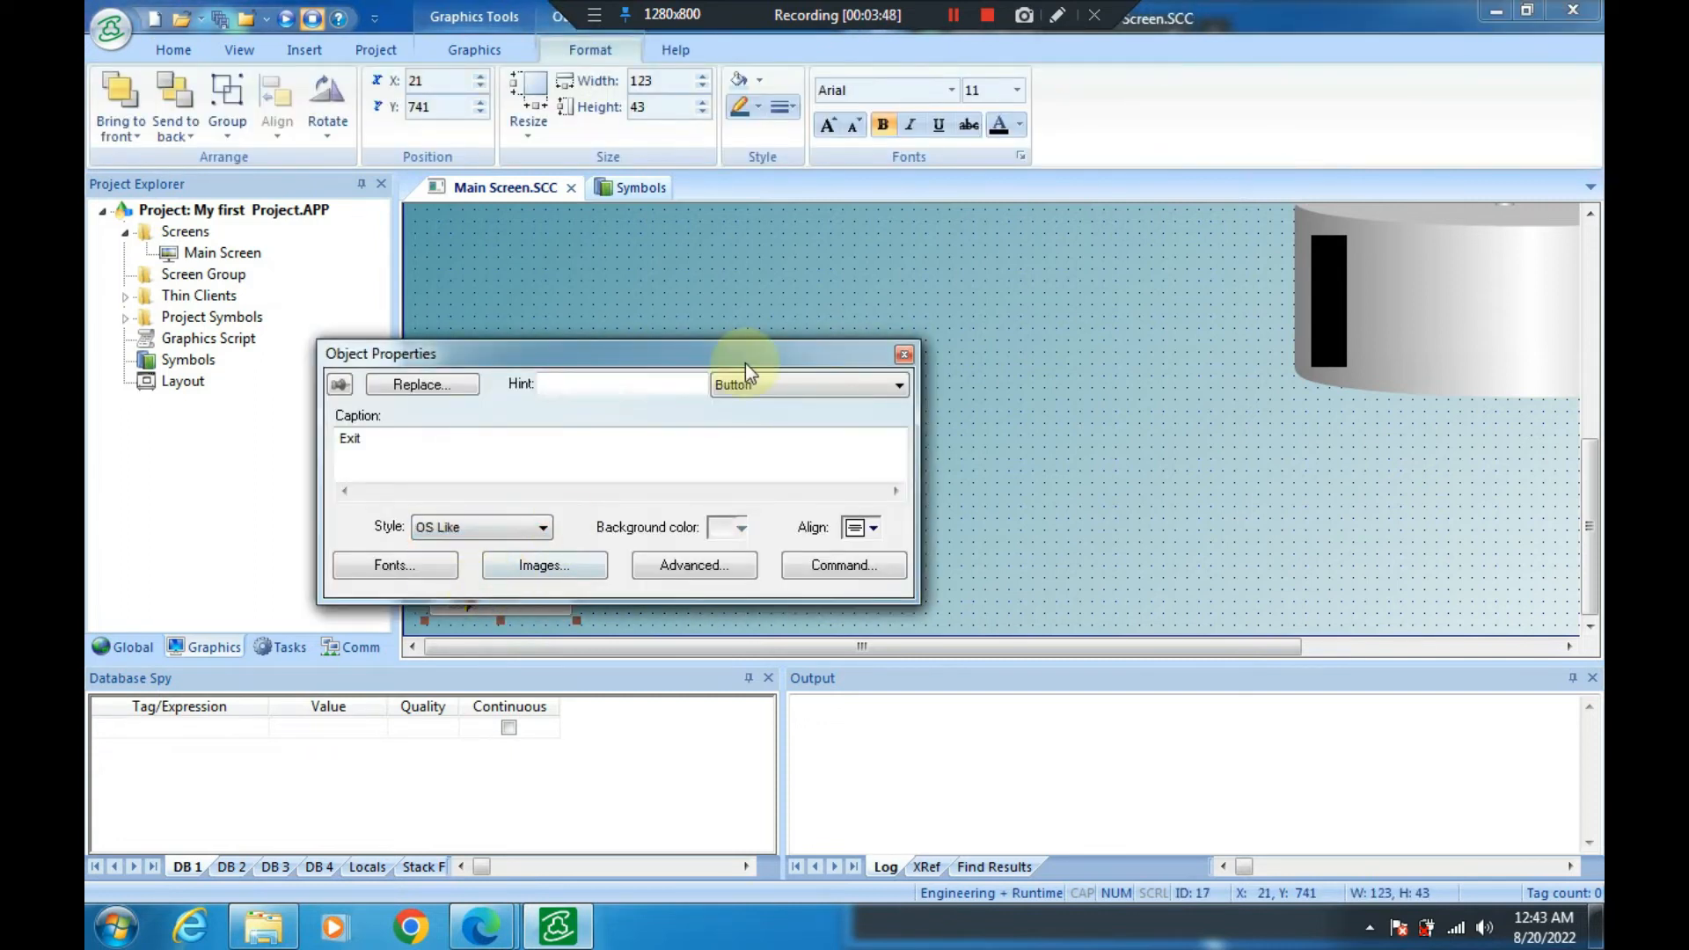
drag(677, 359, 932, 269)
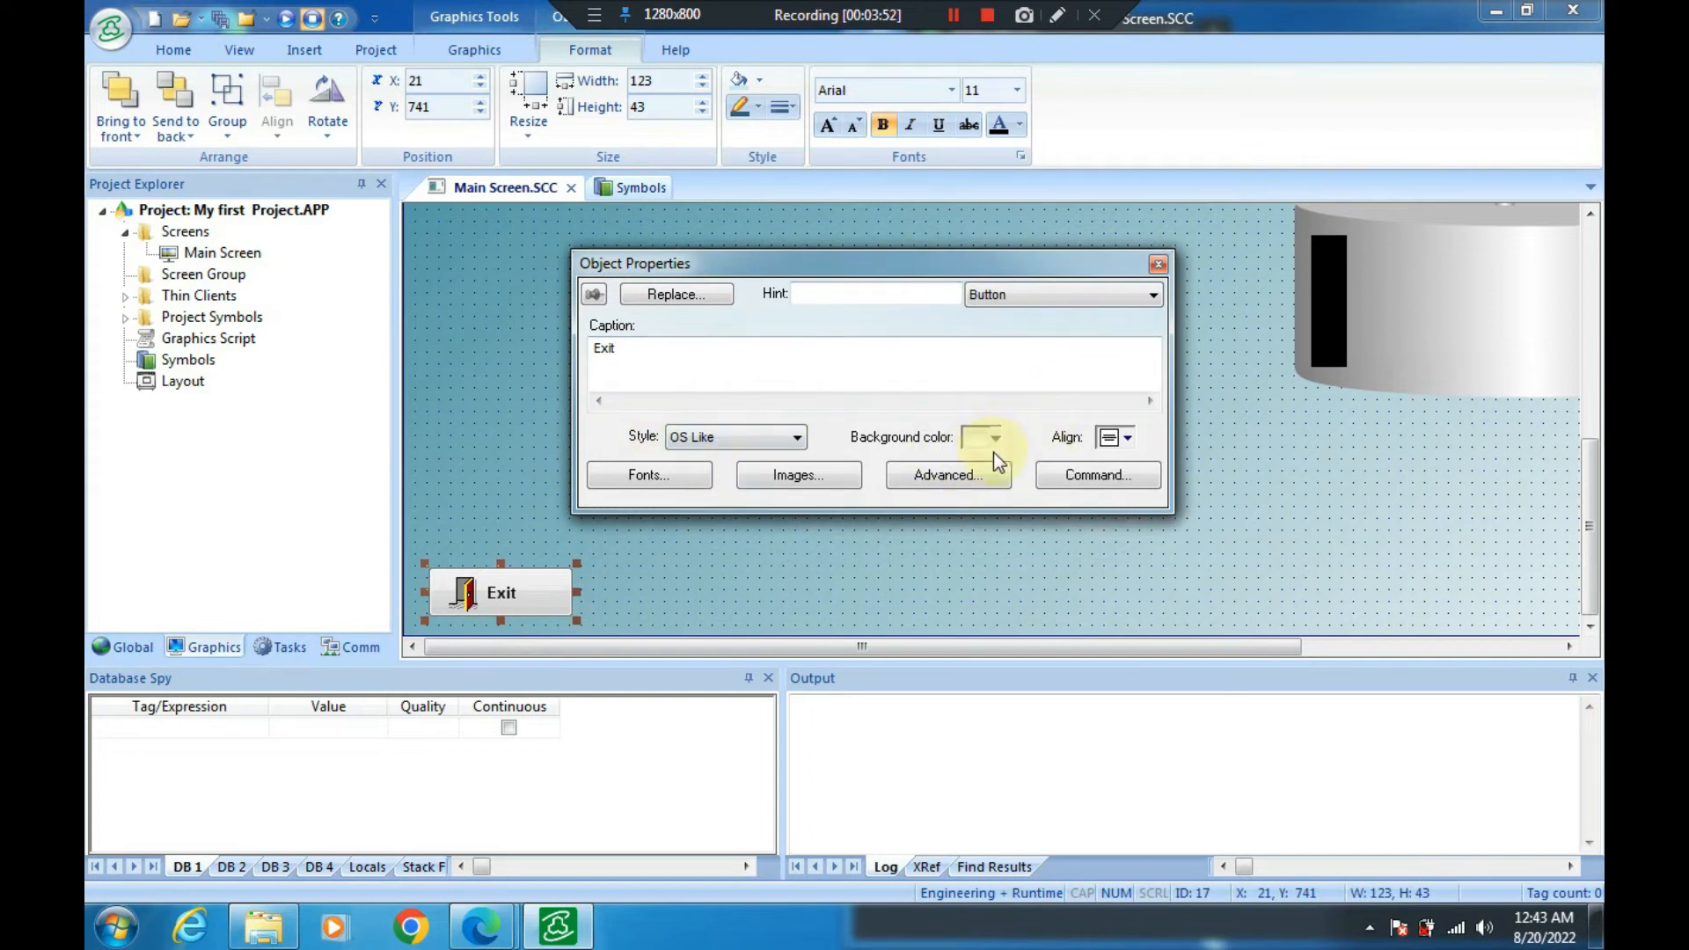
Review the Exit button's advanced options without changing them and open its command settings
click(948, 475)
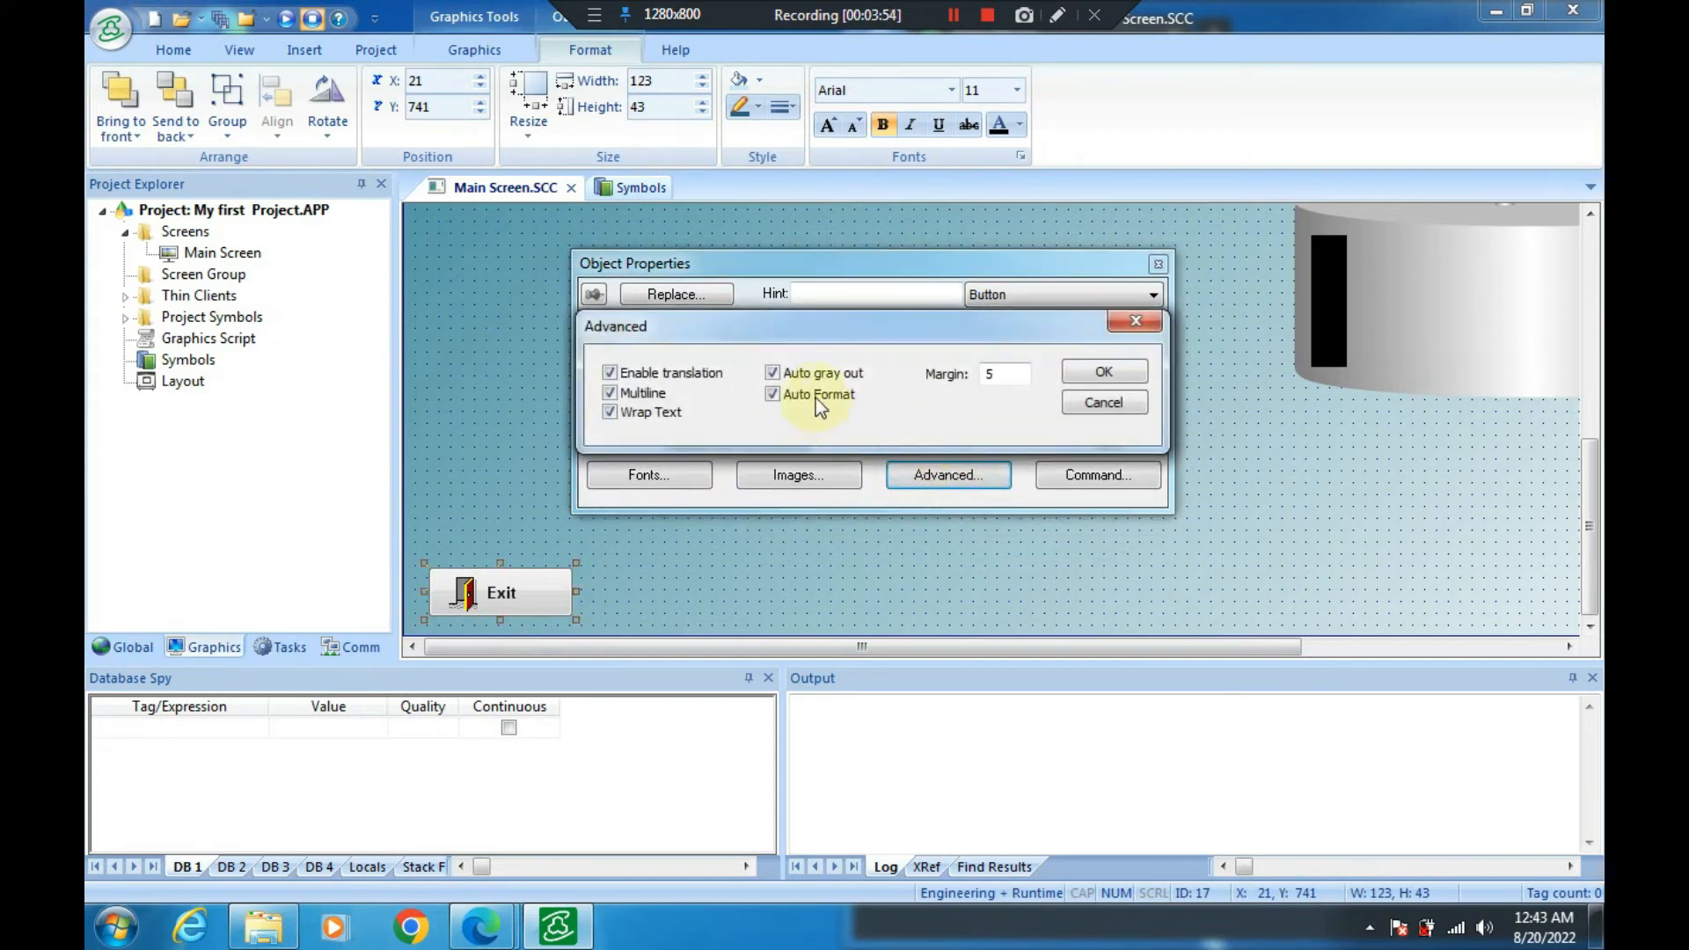
click(1111, 411)
click(1103, 473)
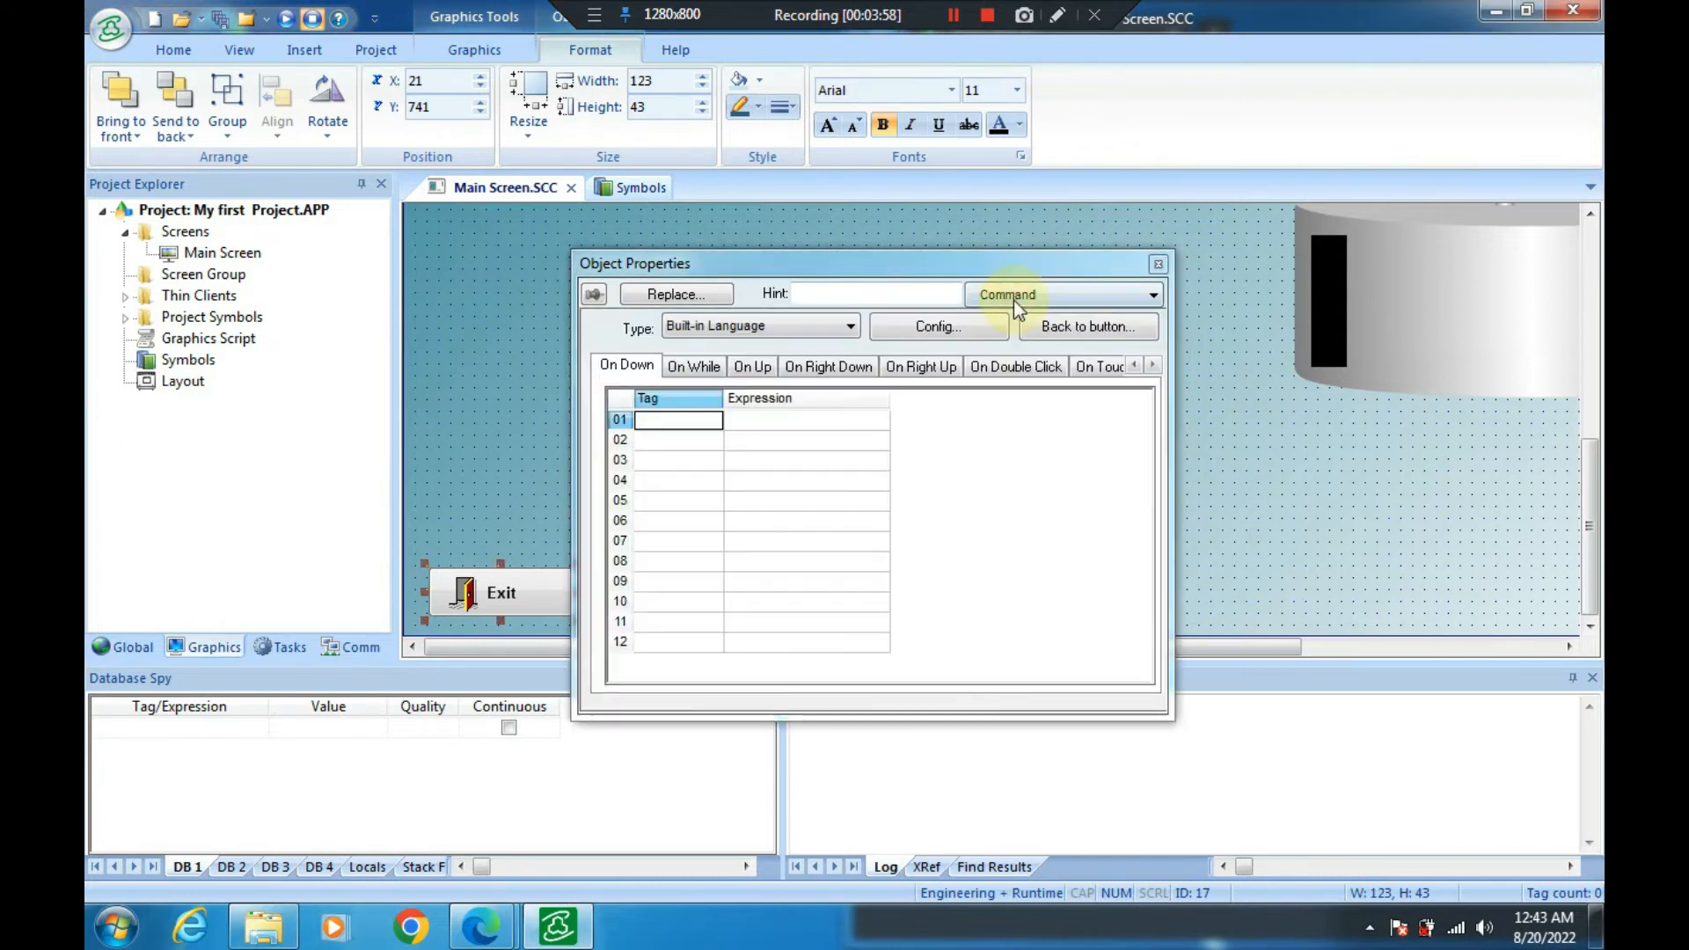
Try the Open Screen and VBScript command types for the Exit button and return to Built-in Language
click(768, 332)
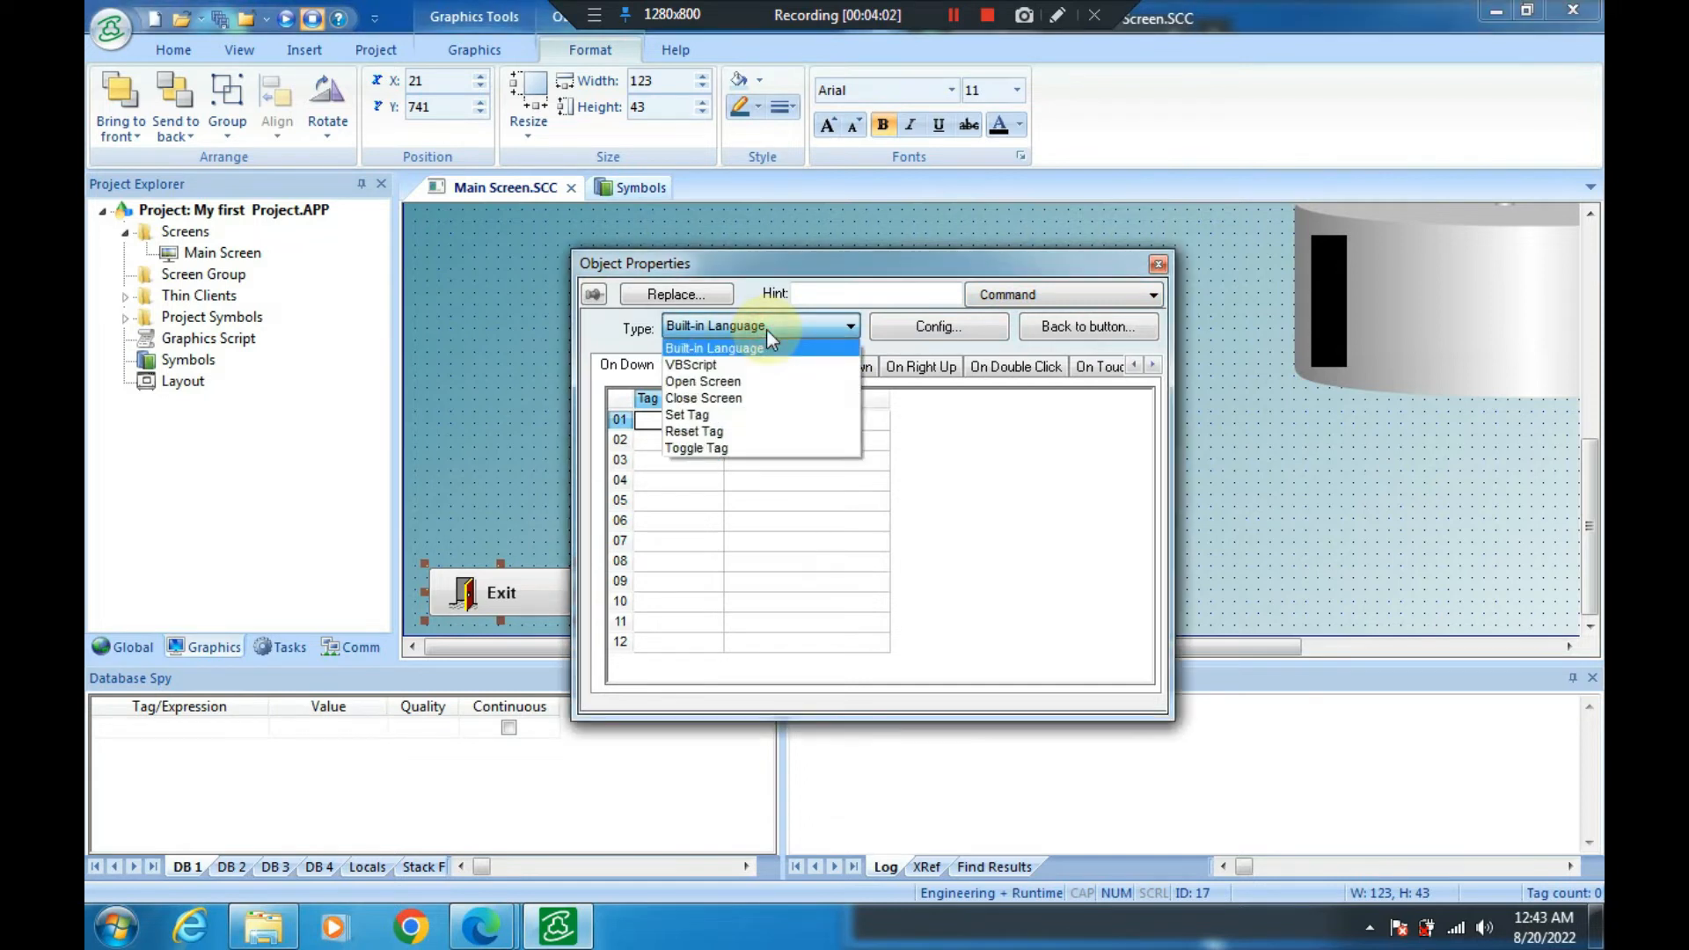
click(762, 382)
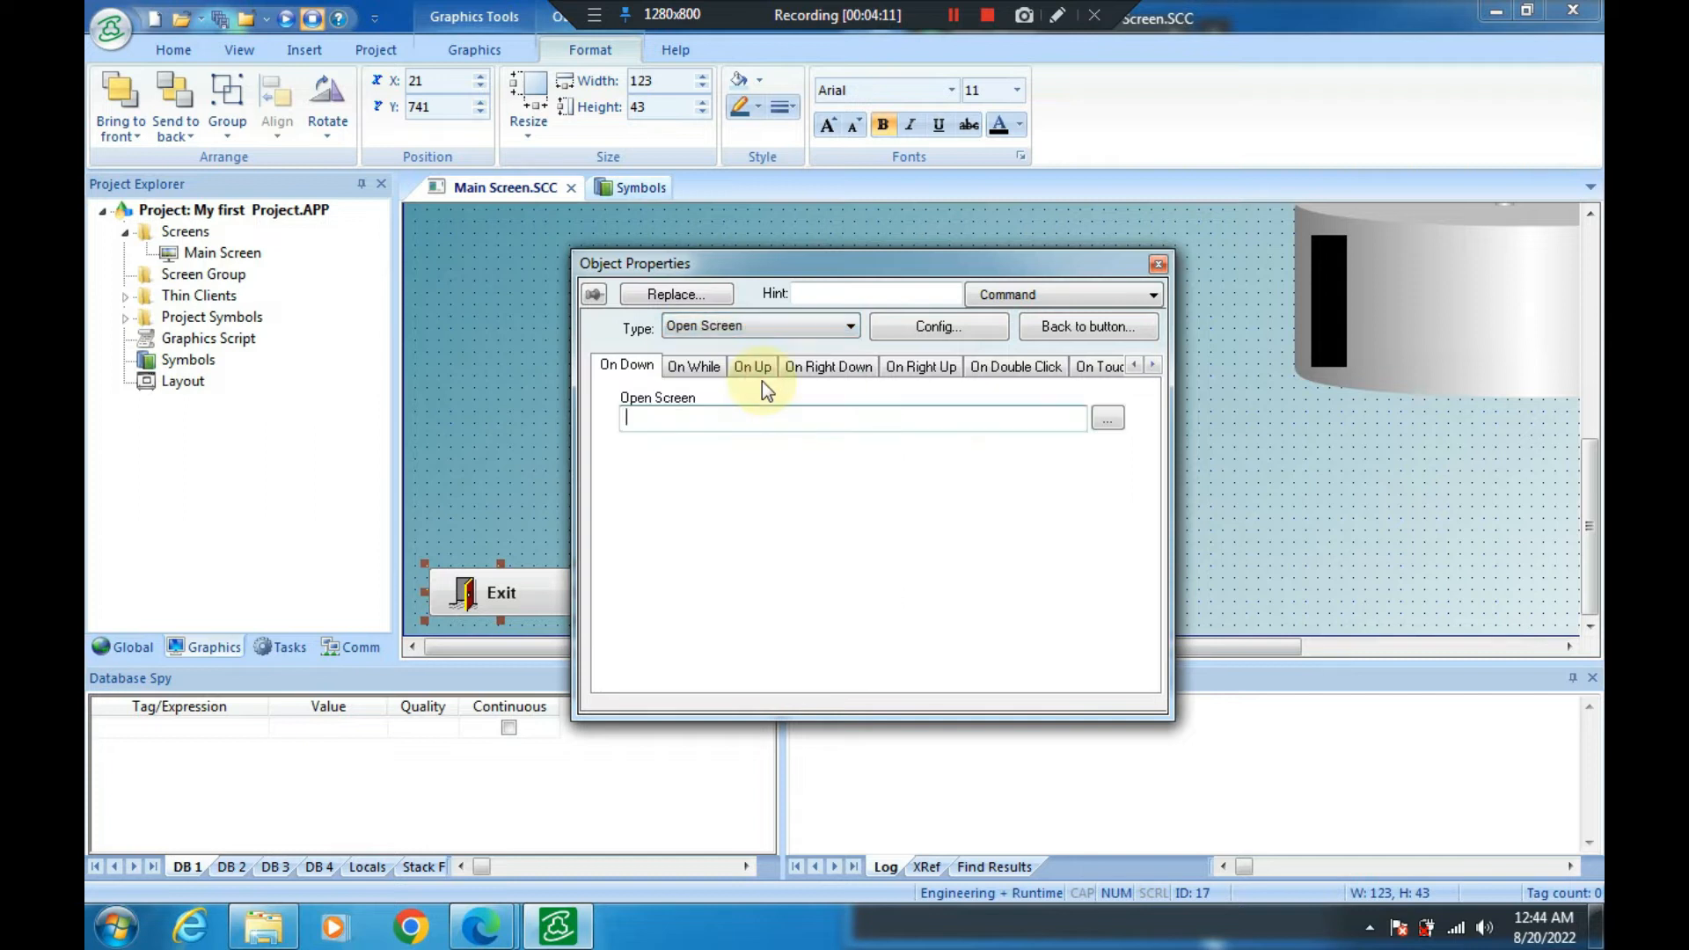
click(725, 336)
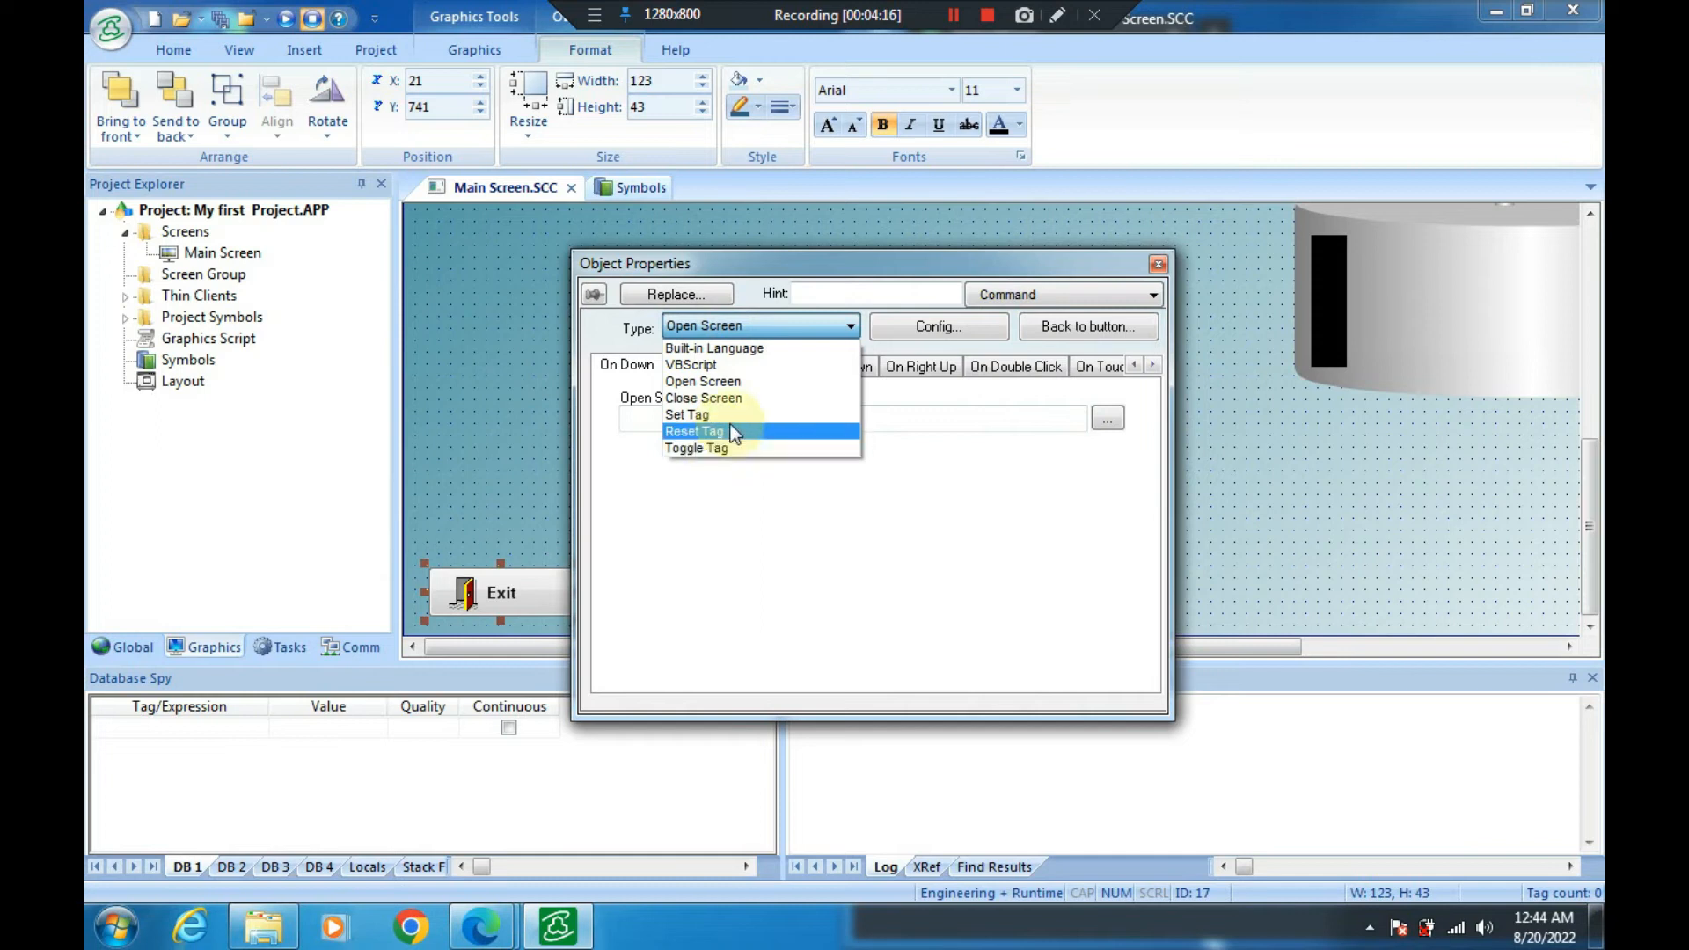
click(736, 366)
click(732, 327)
click(728, 349)
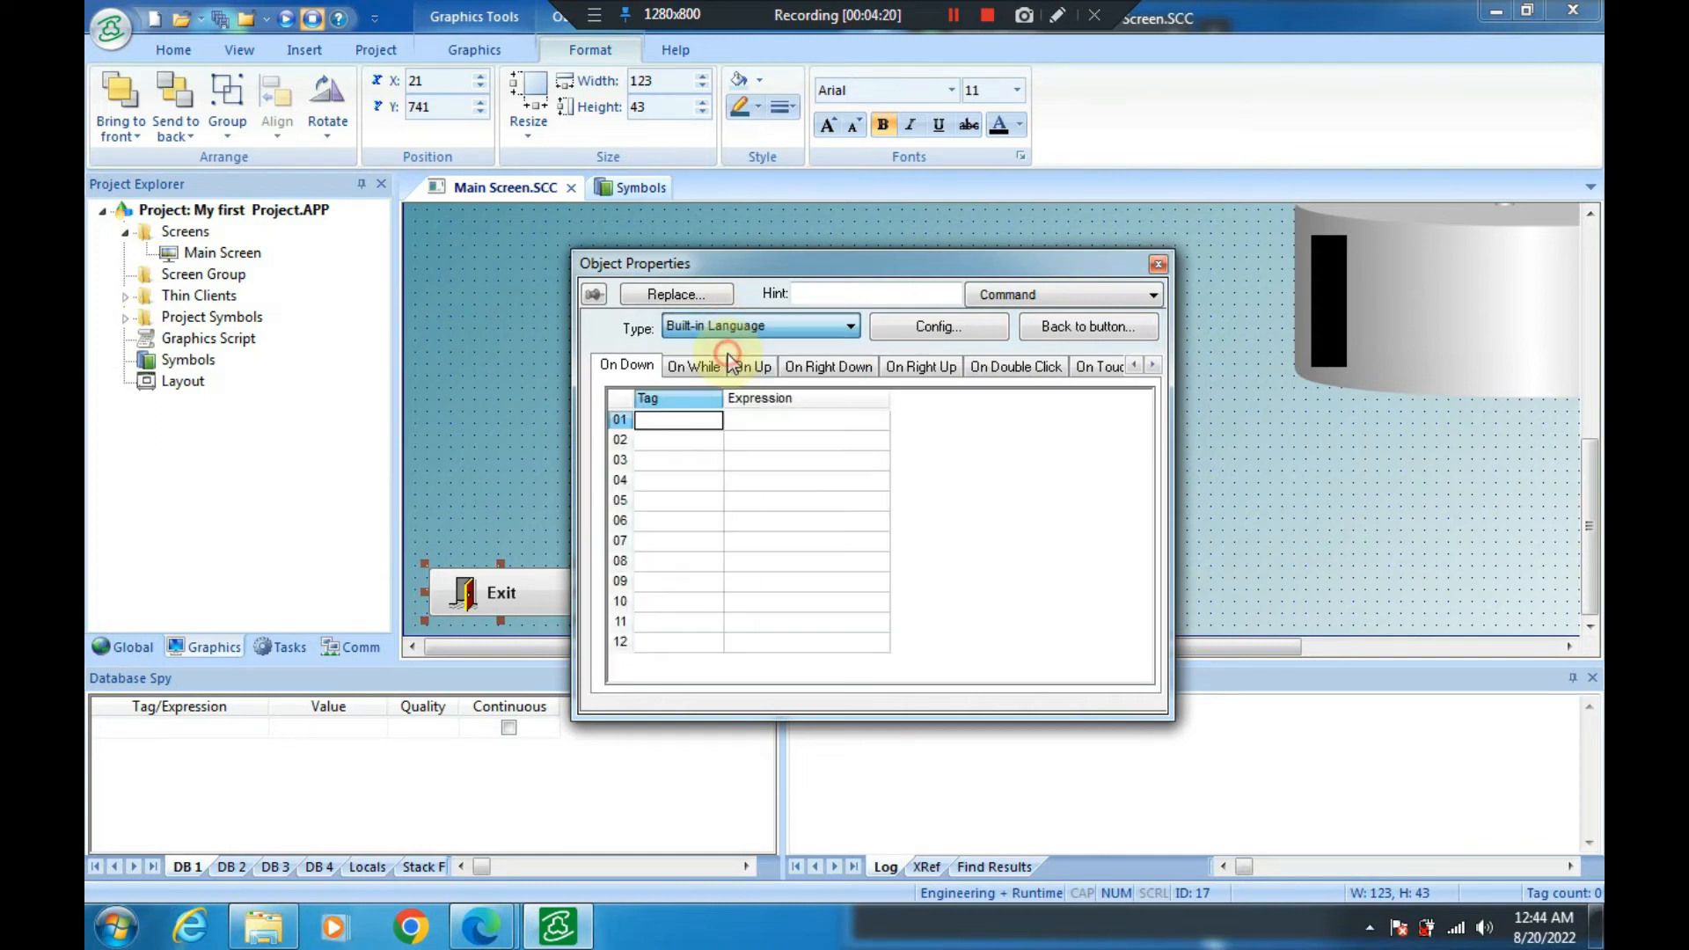
Enter Shutdown() as the first On Down expression of the Exit button's command and close its properties
click(744, 416)
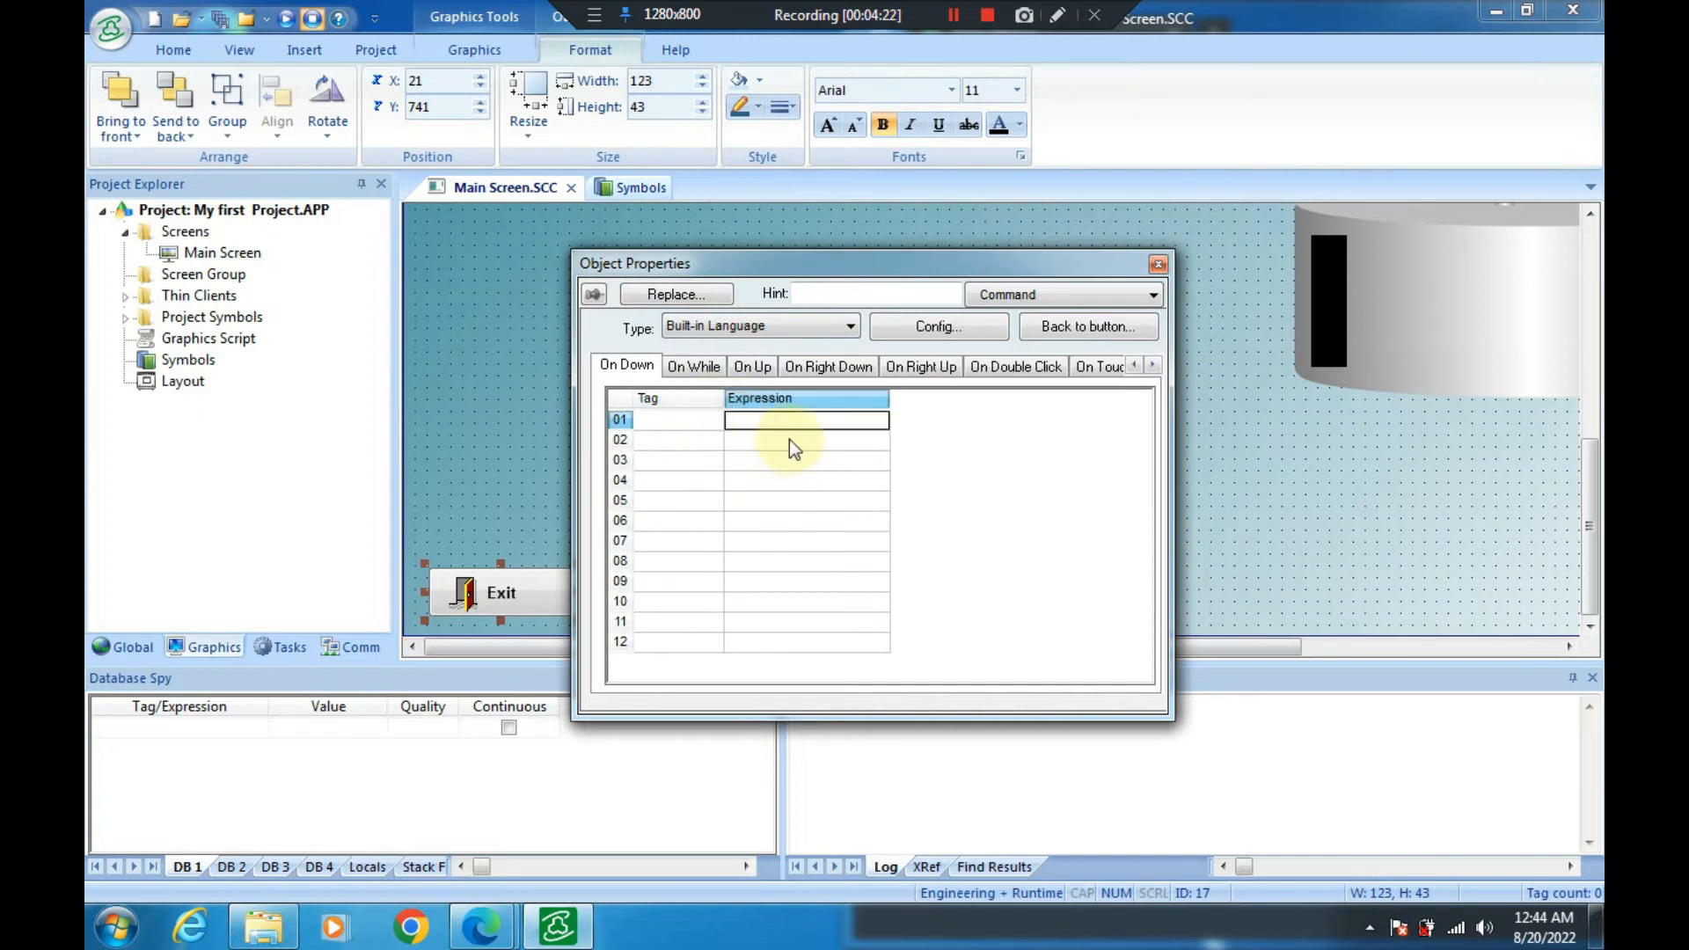
text(Shutdown()
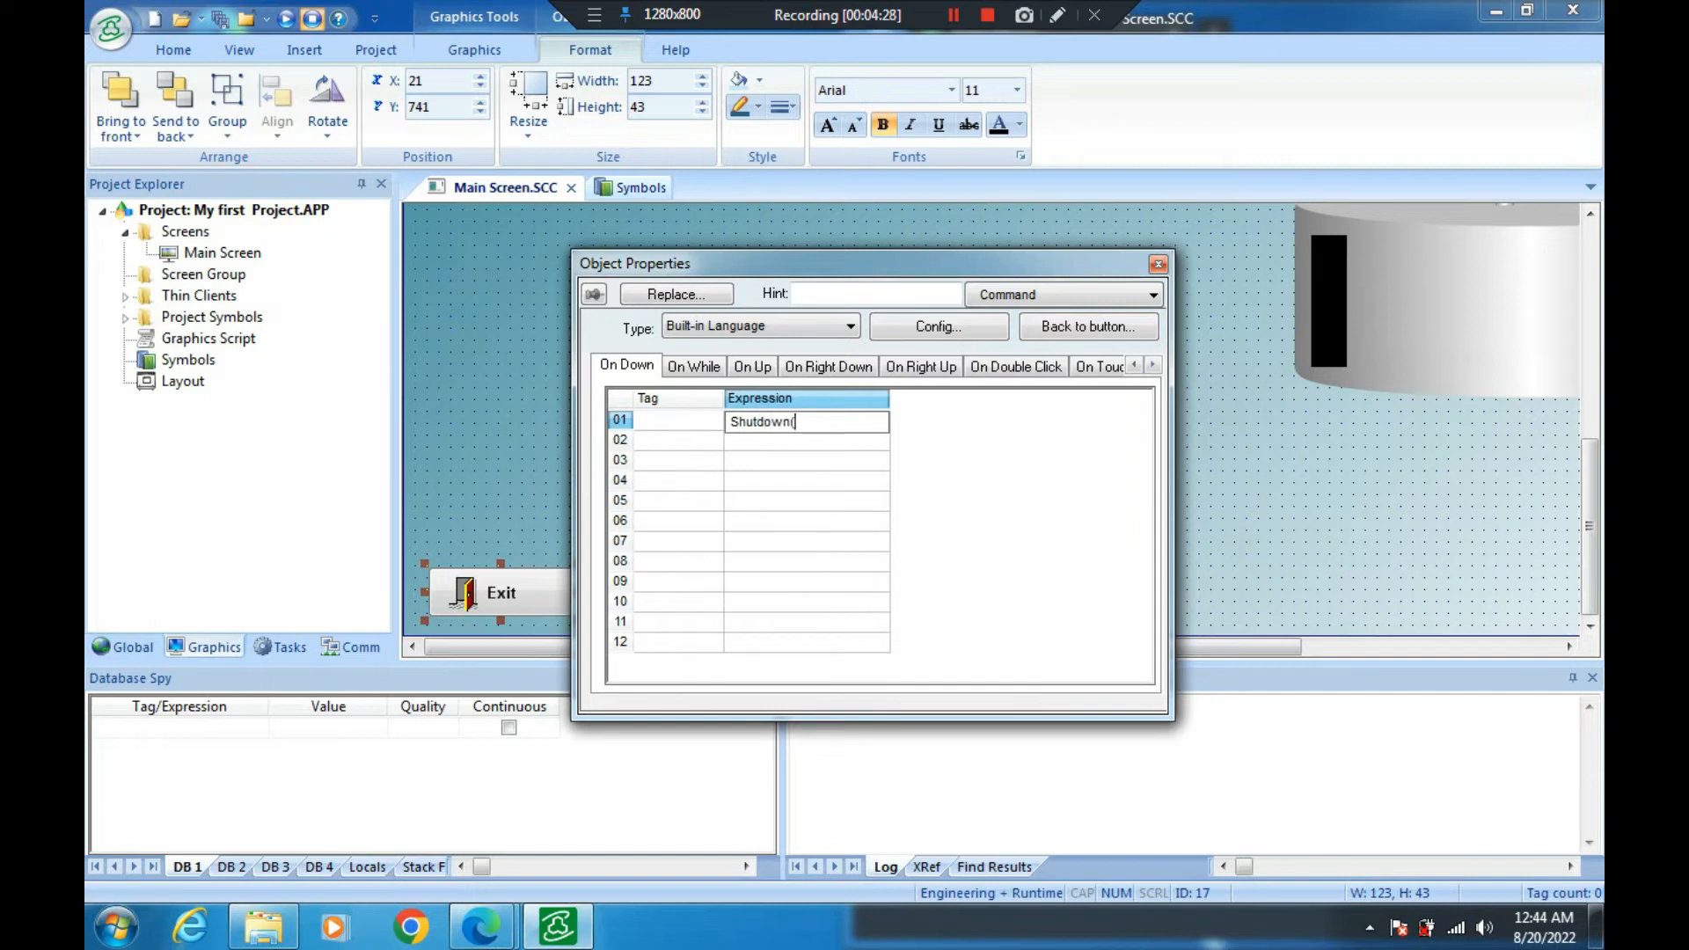
text())
click(1158, 264)
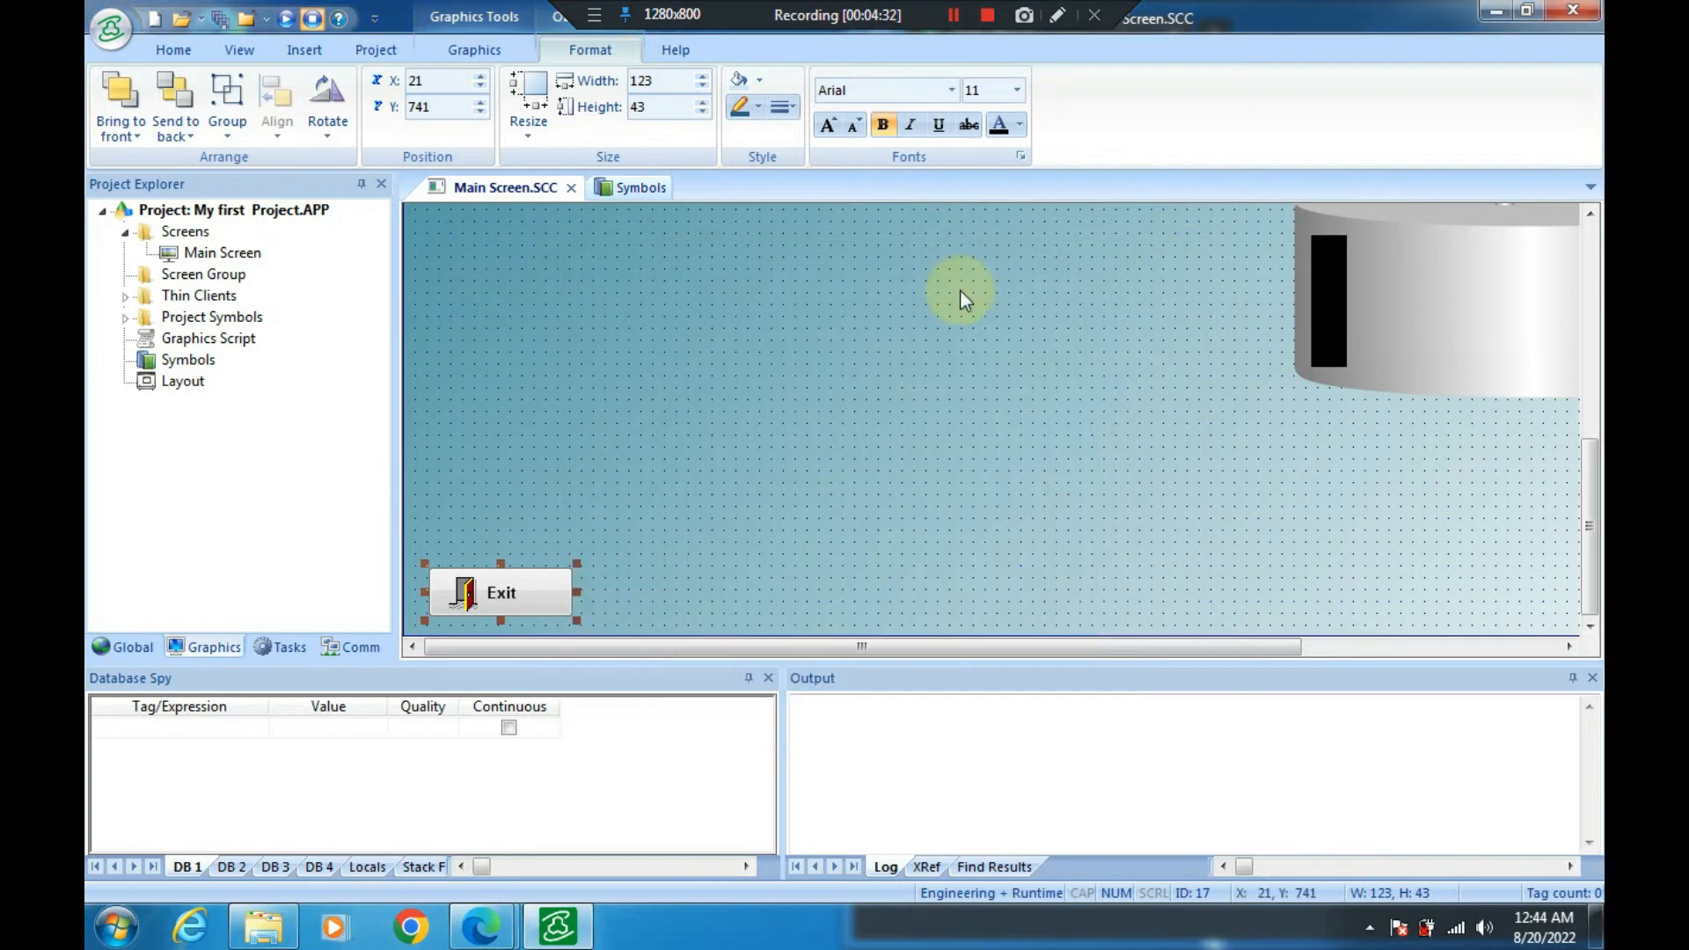
click(638, 579)
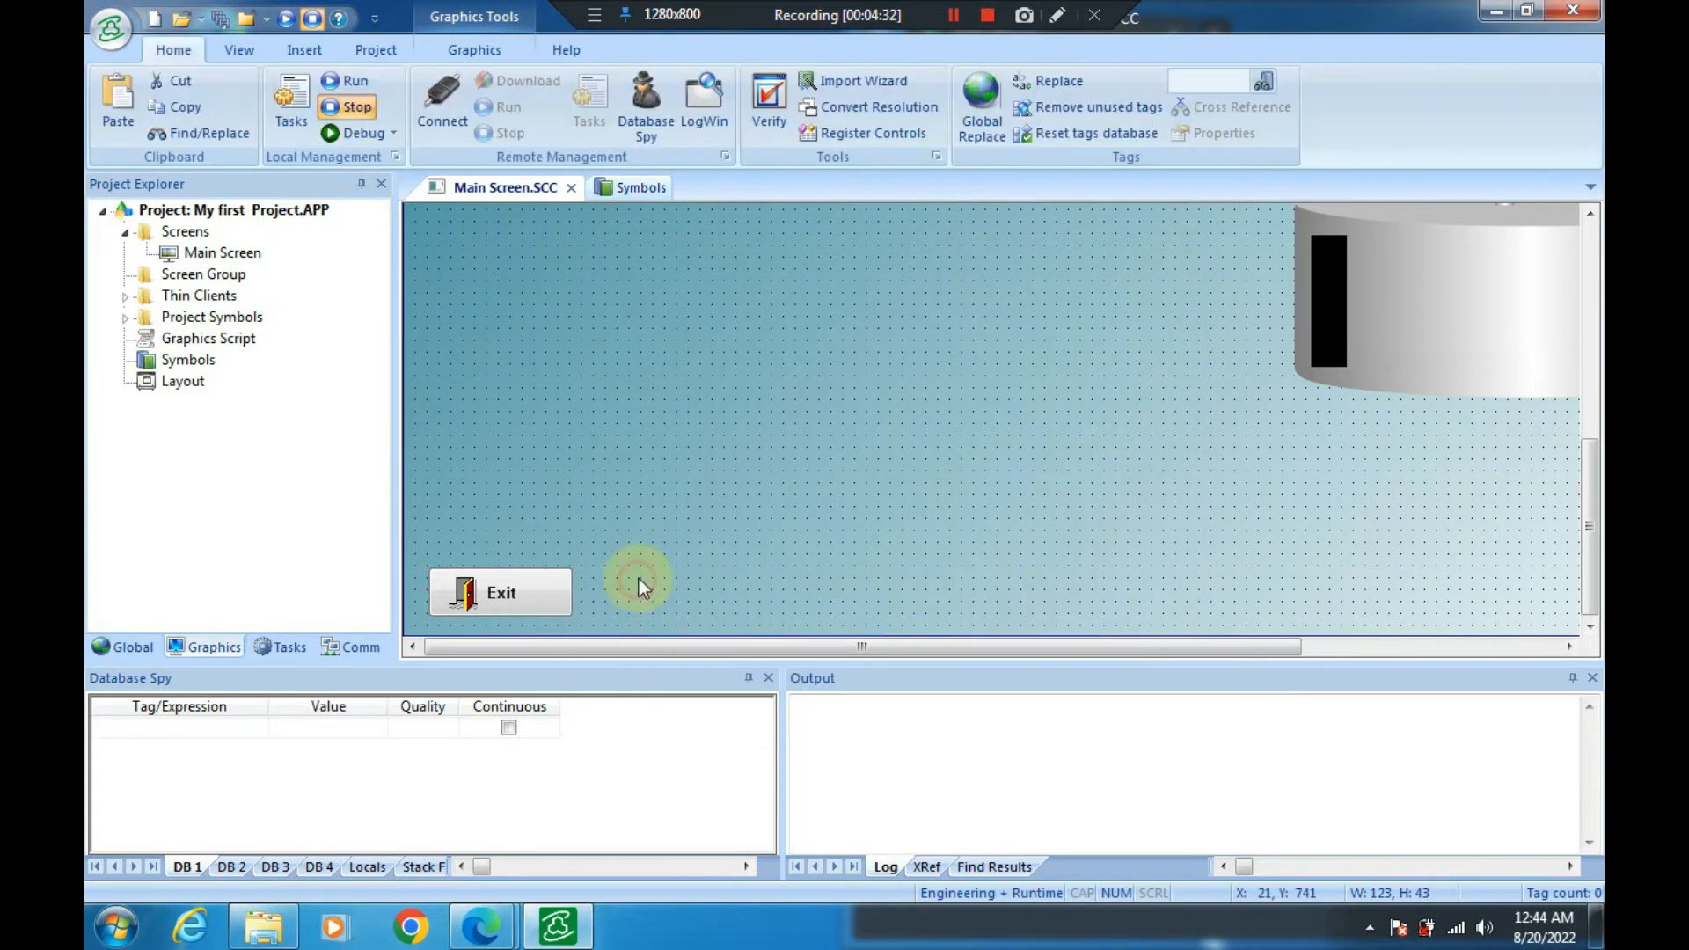
Reopen the Exit button's command, review its full configuration options, and close the properties
click(557, 599)
double_click(558, 600)
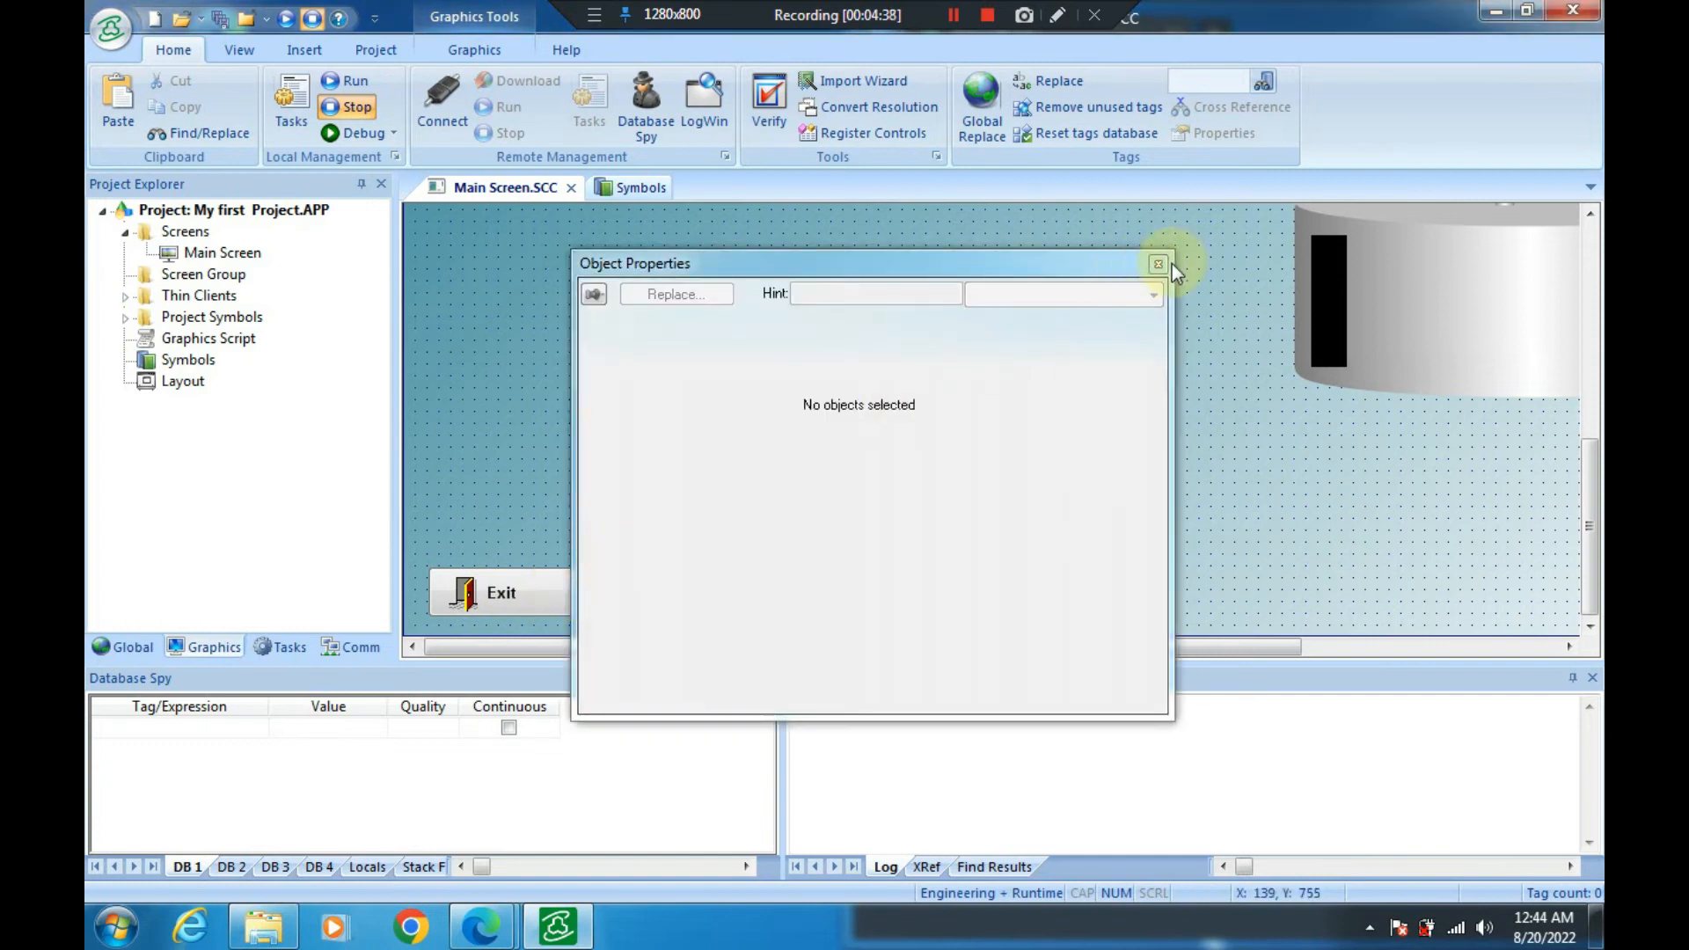
click(1160, 265)
click(542, 595)
double_click(542, 595)
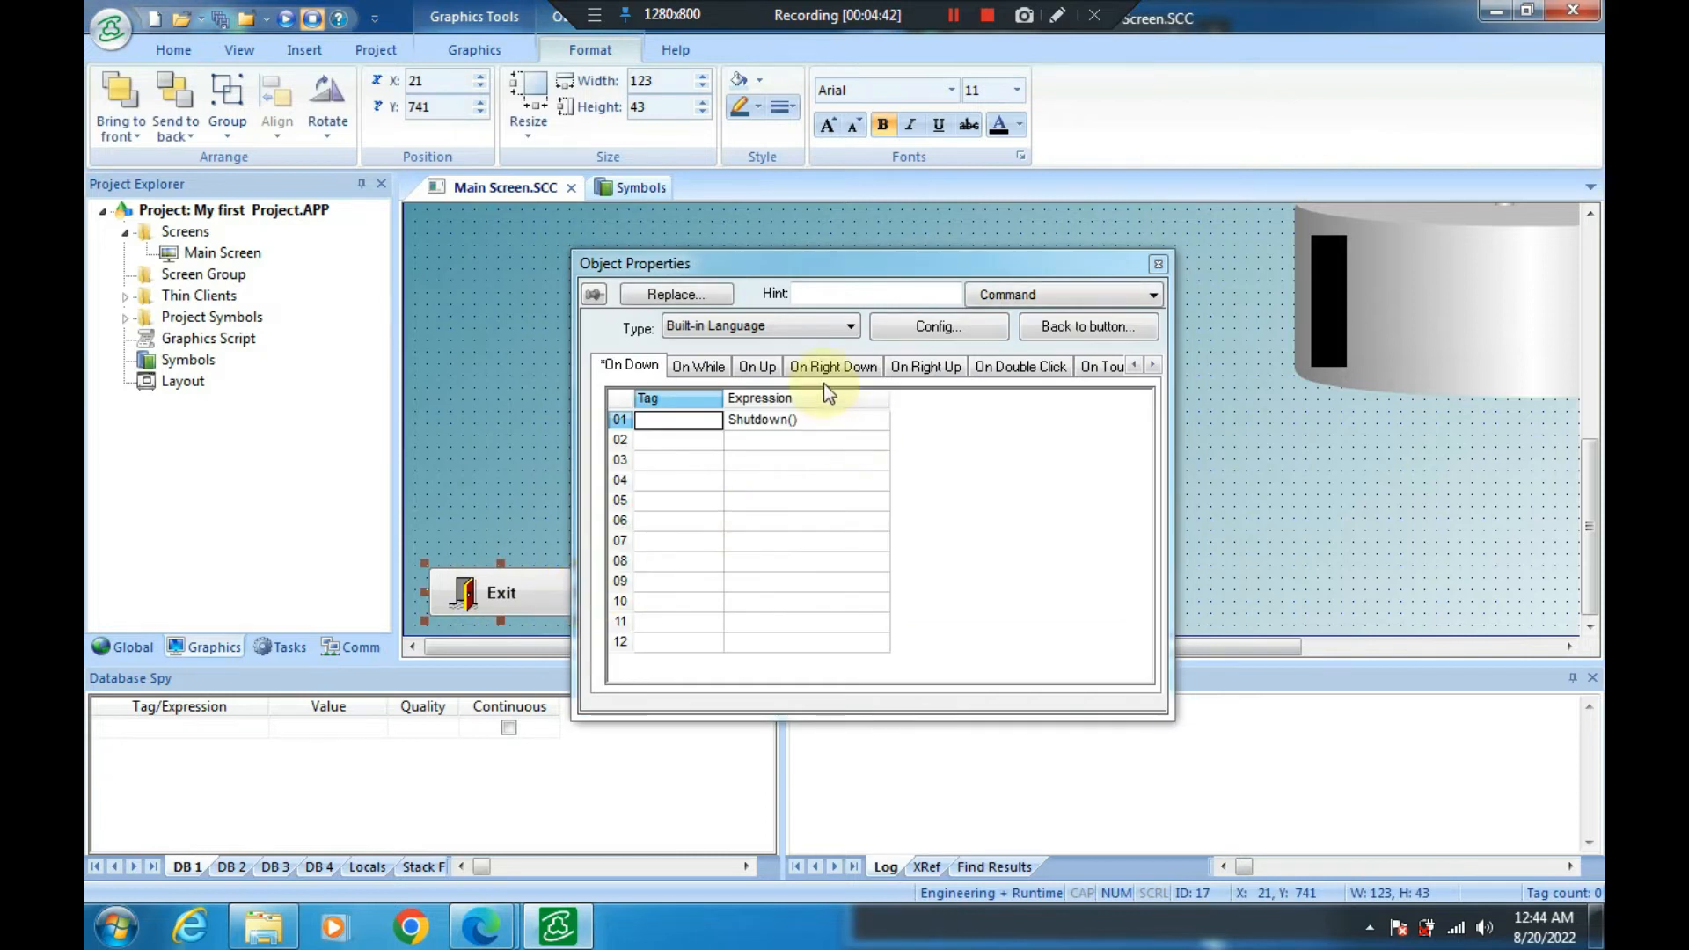
click(993, 328)
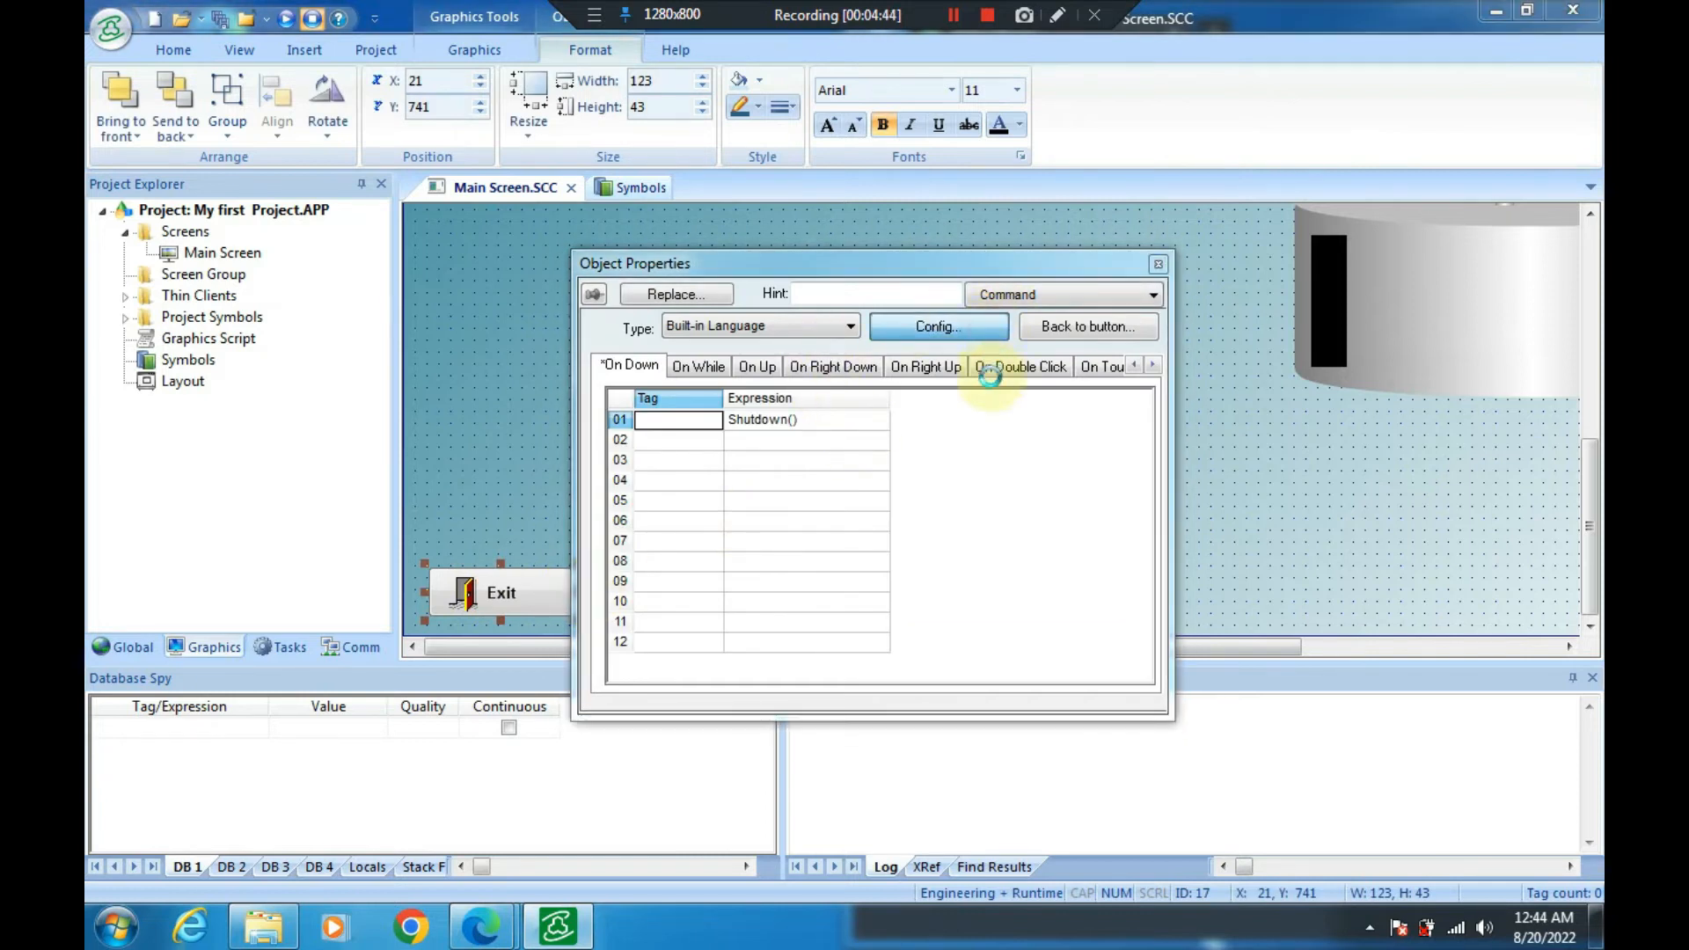
click(1234, 144)
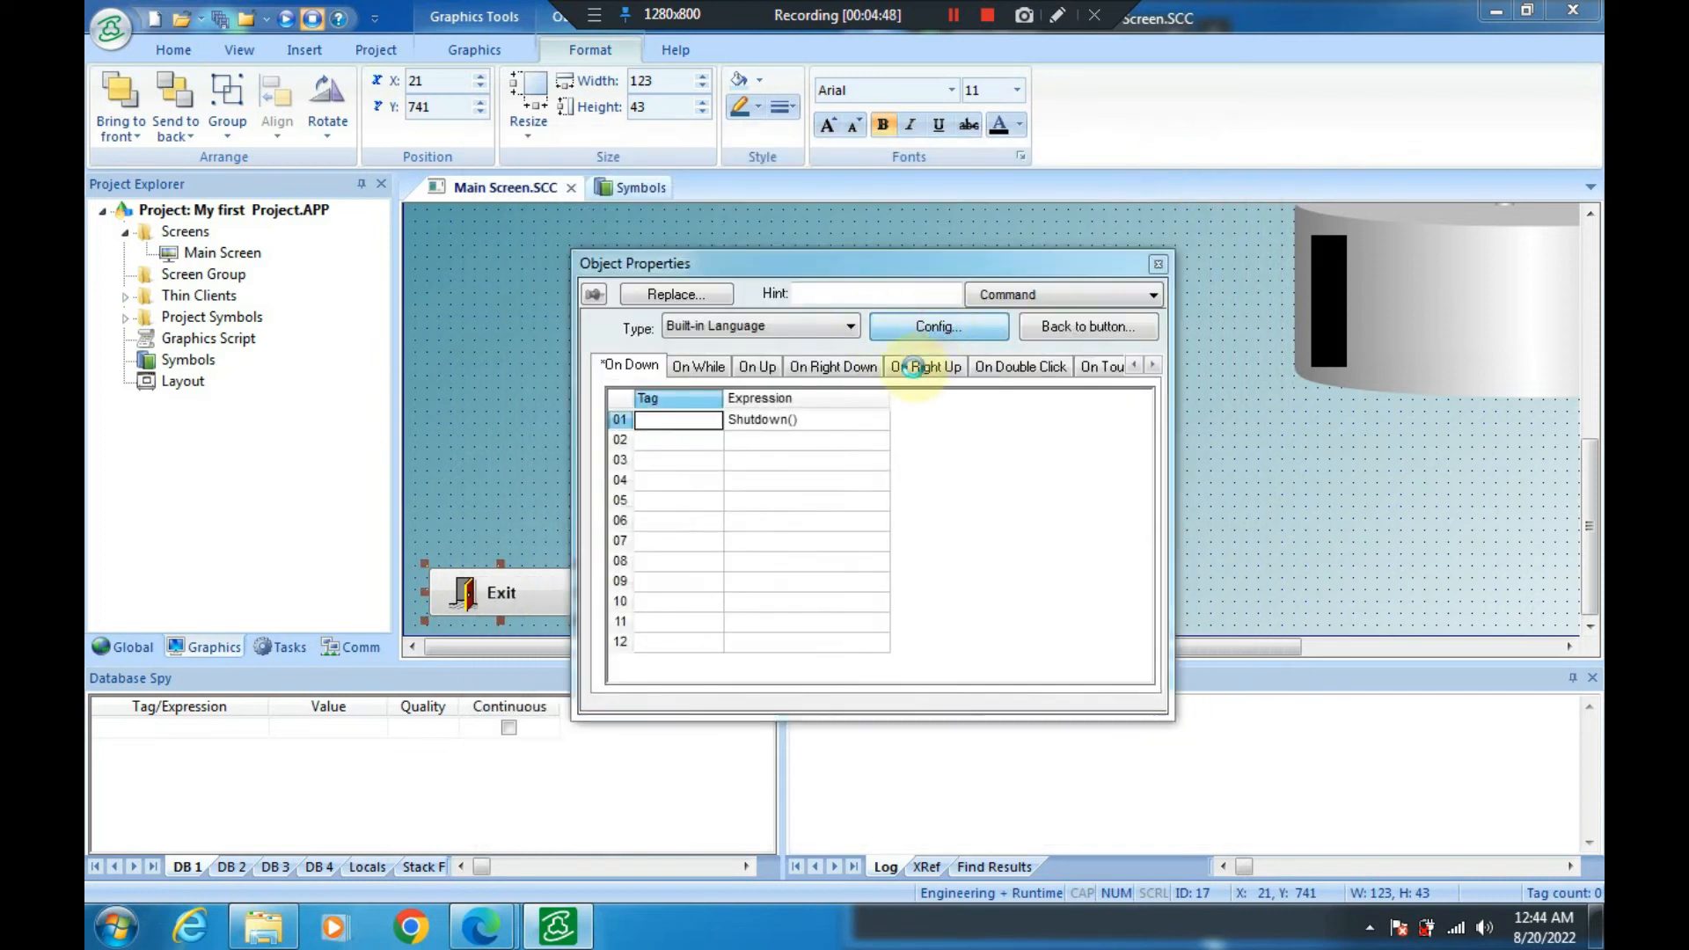
click(934, 327)
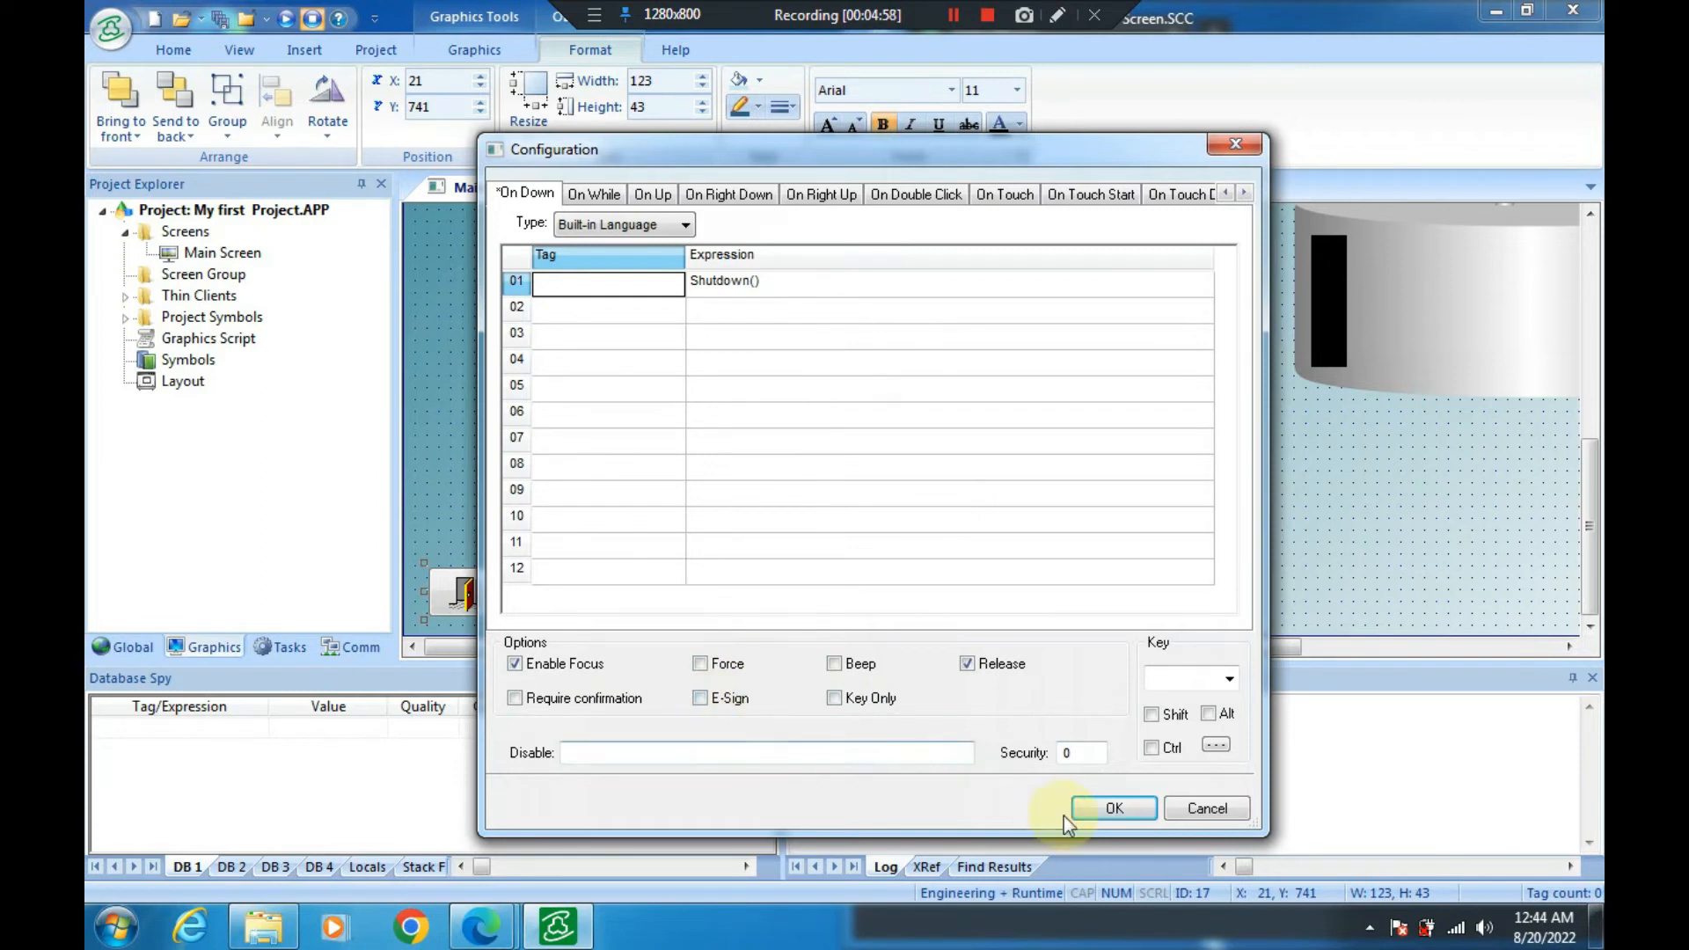
click(1106, 808)
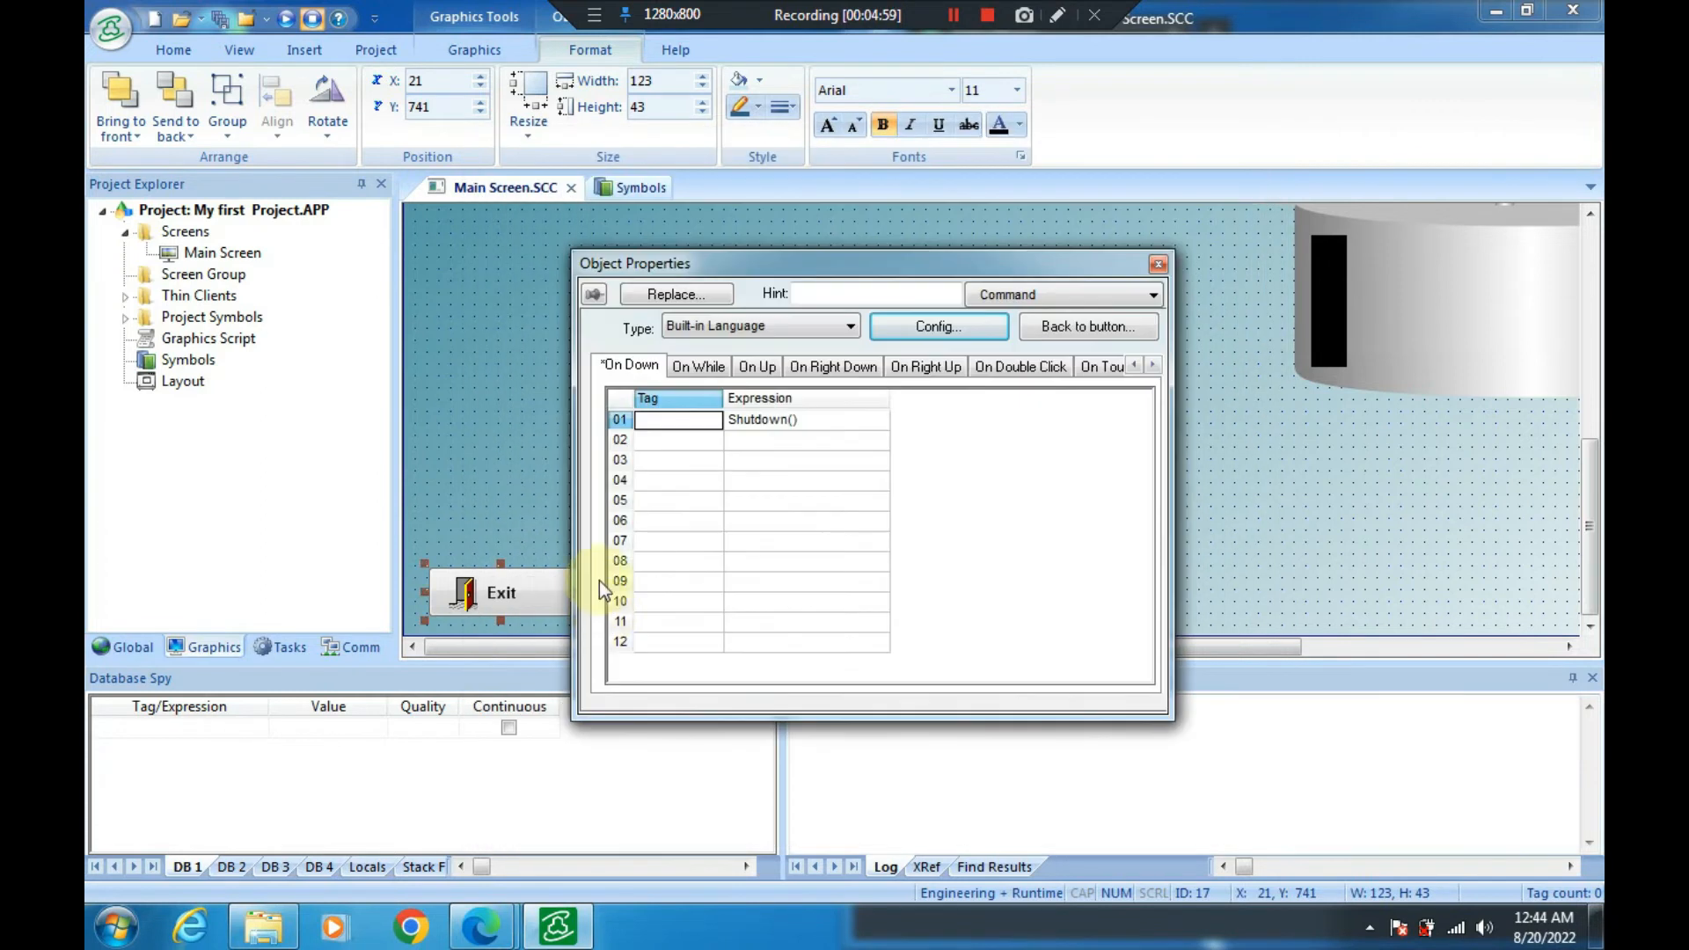
click(1147, 252)
click(705, 604)
Open the object properties of the green Text1 pushbutton beside the pipe and keep its Pushbutton settings unchanged
drag(706, 642, 1131, 651)
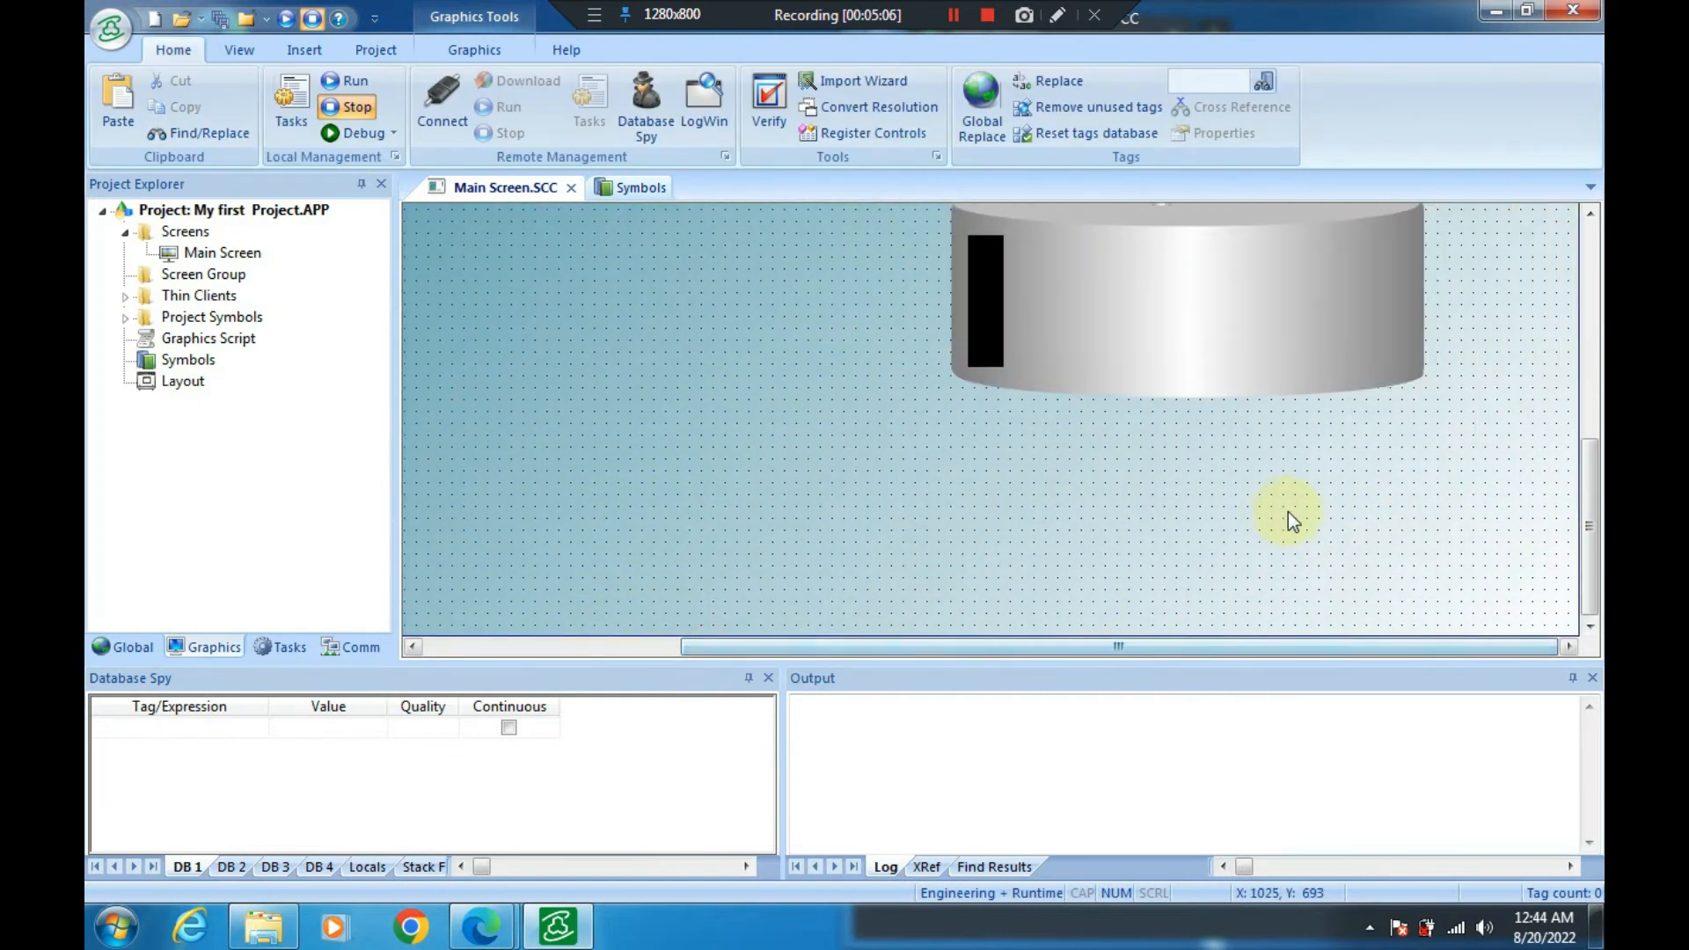
scroll(1290, 518, up, 8)
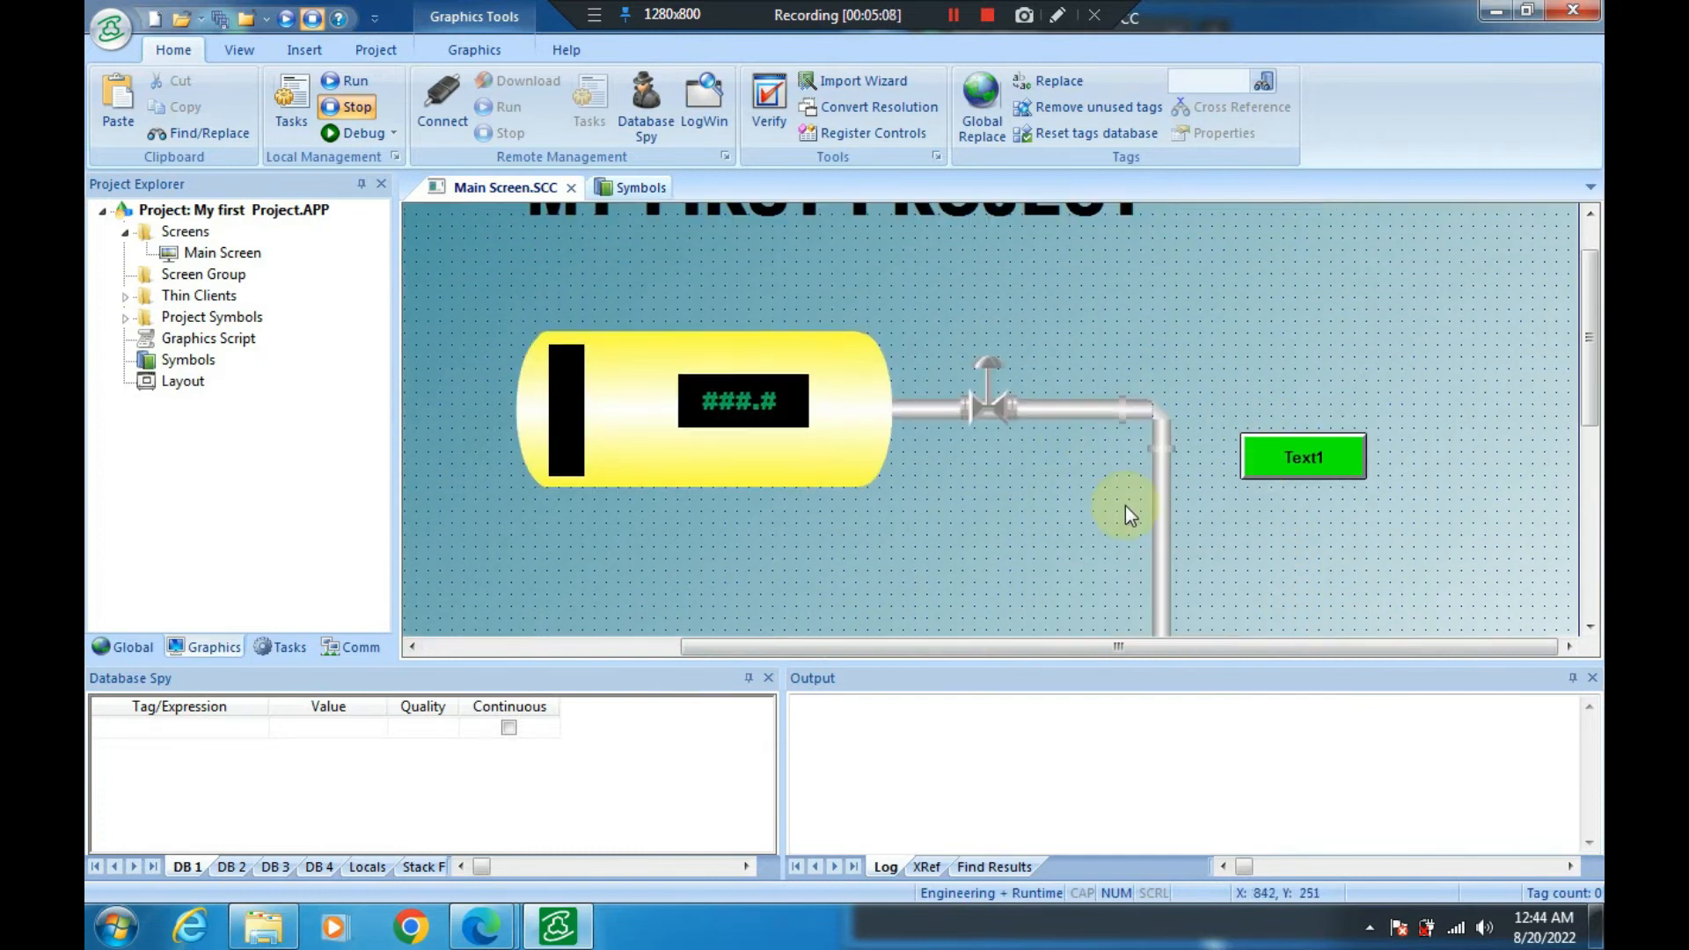
click(1309, 459)
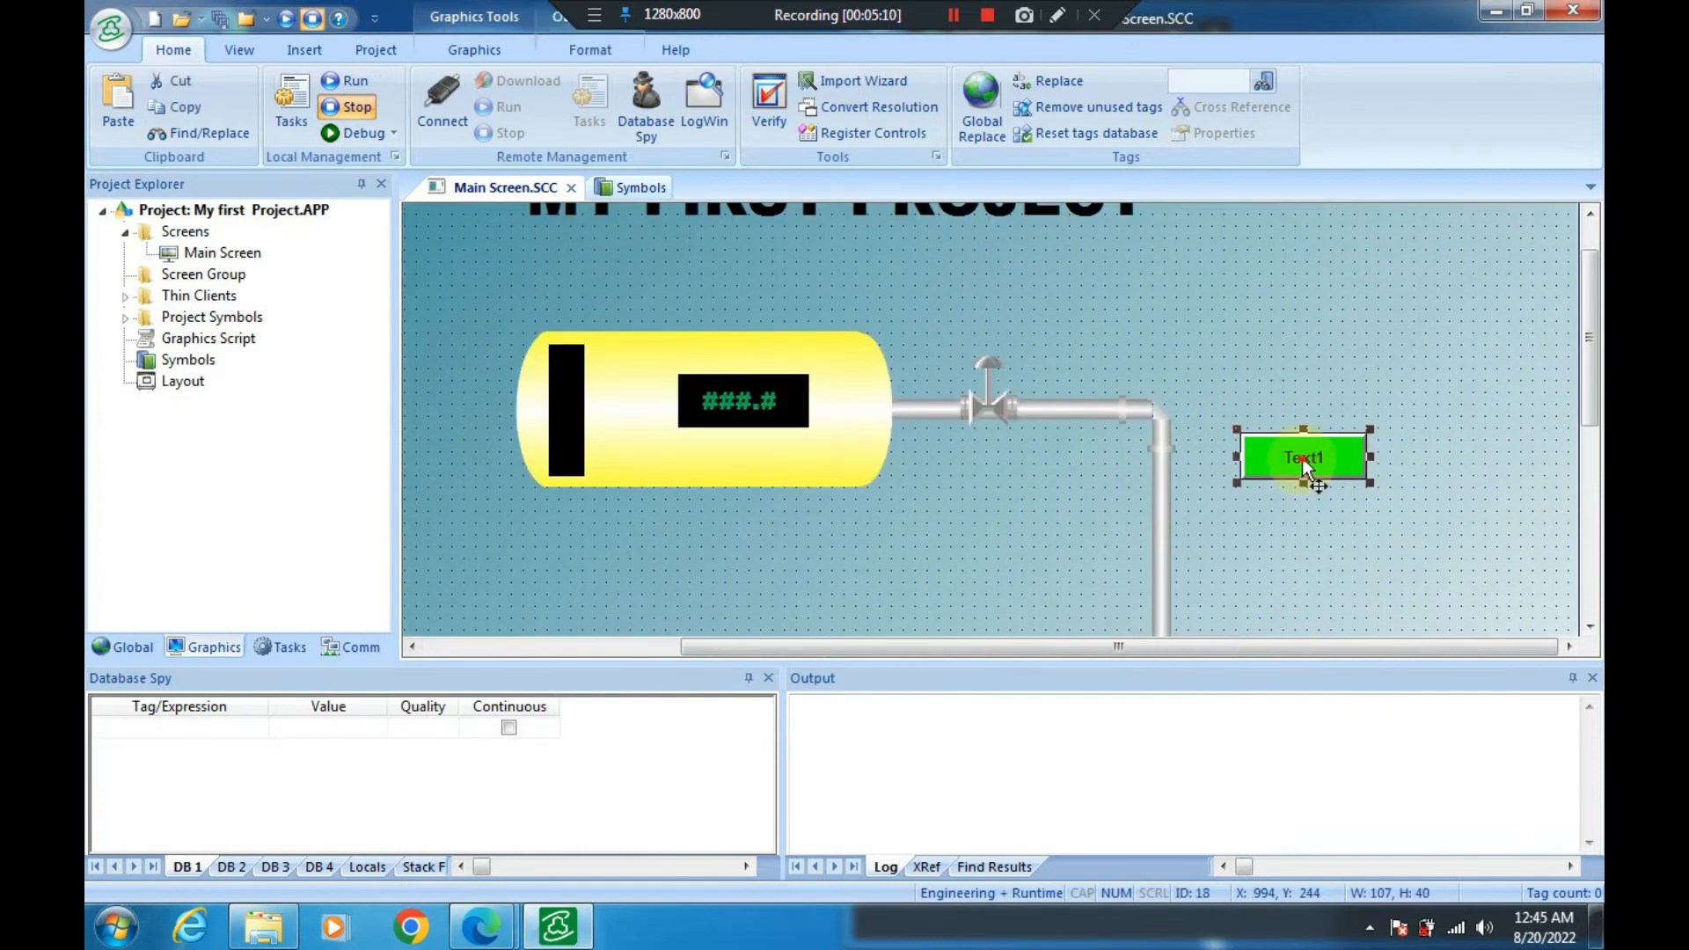
double_click(1305, 464)
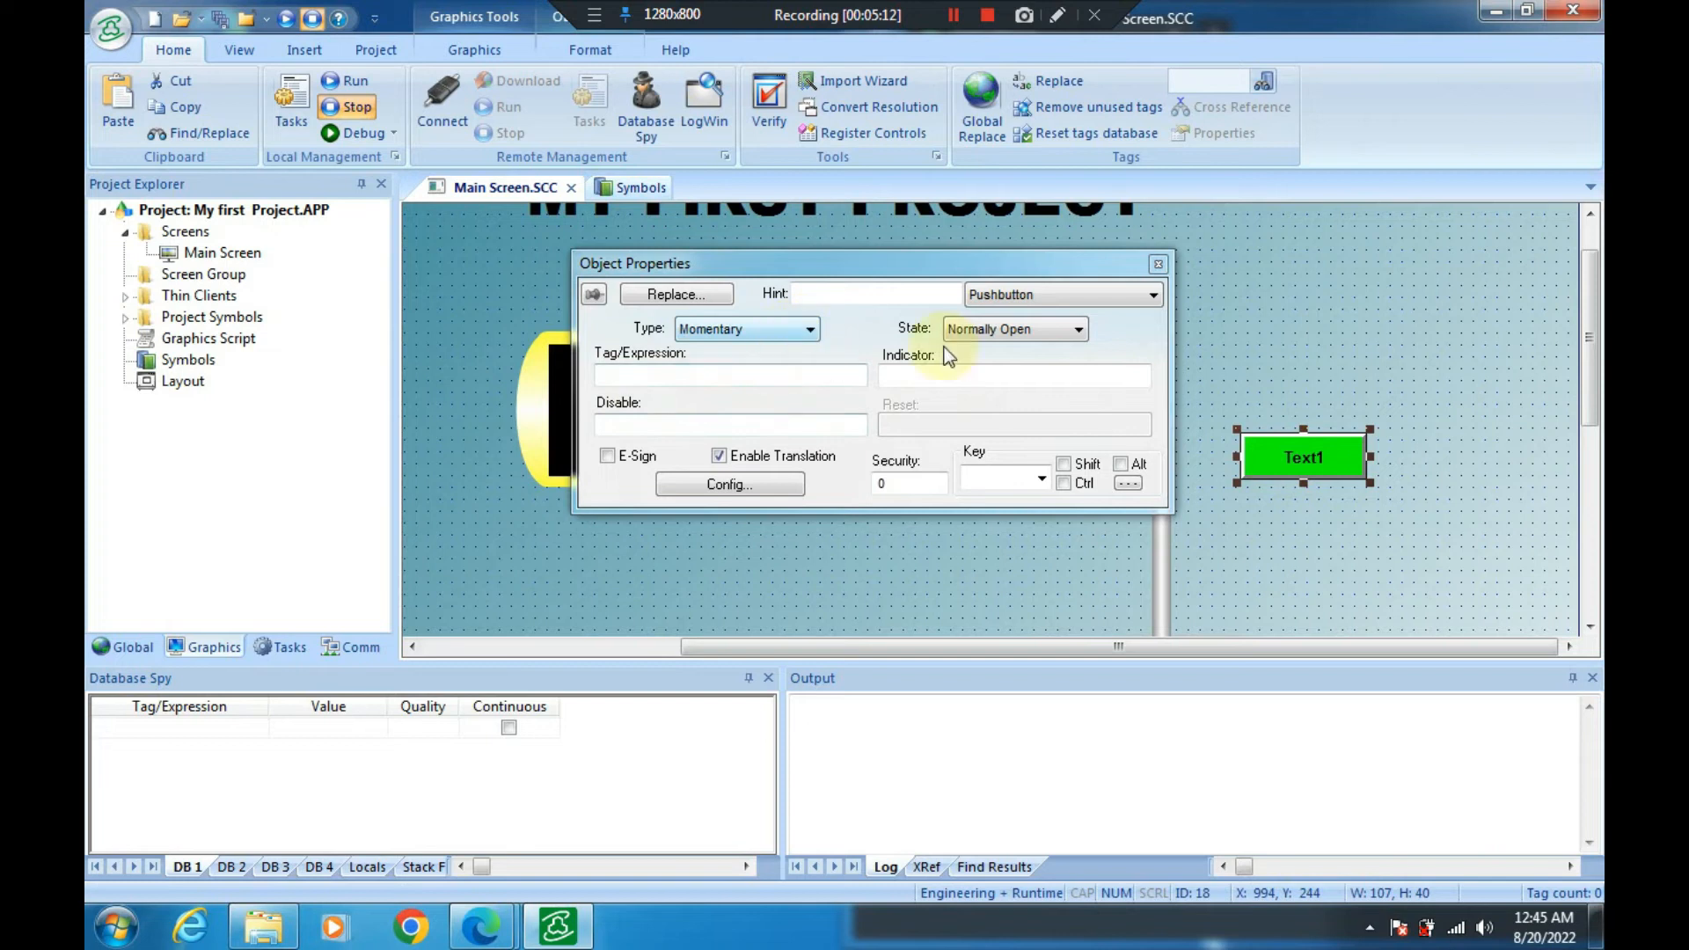
click(1033, 301)
click(916, 284)
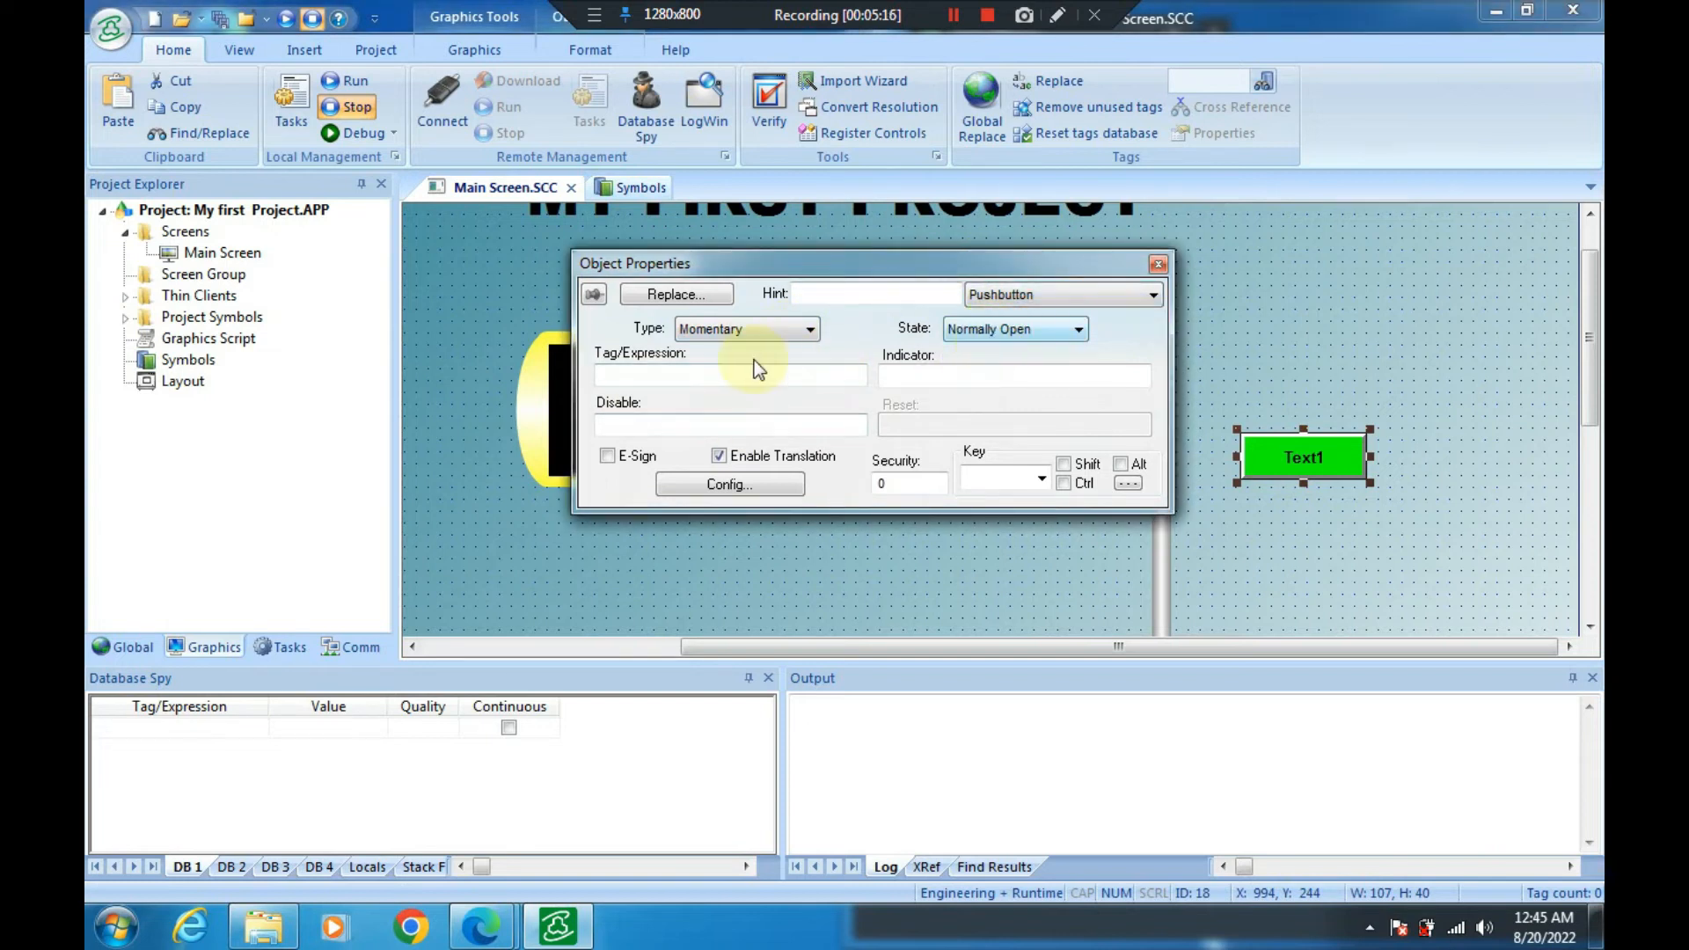
Try the Momentary, Maintained and Latched types for the pushbutton and set its type to Maintained
click(794, 330)
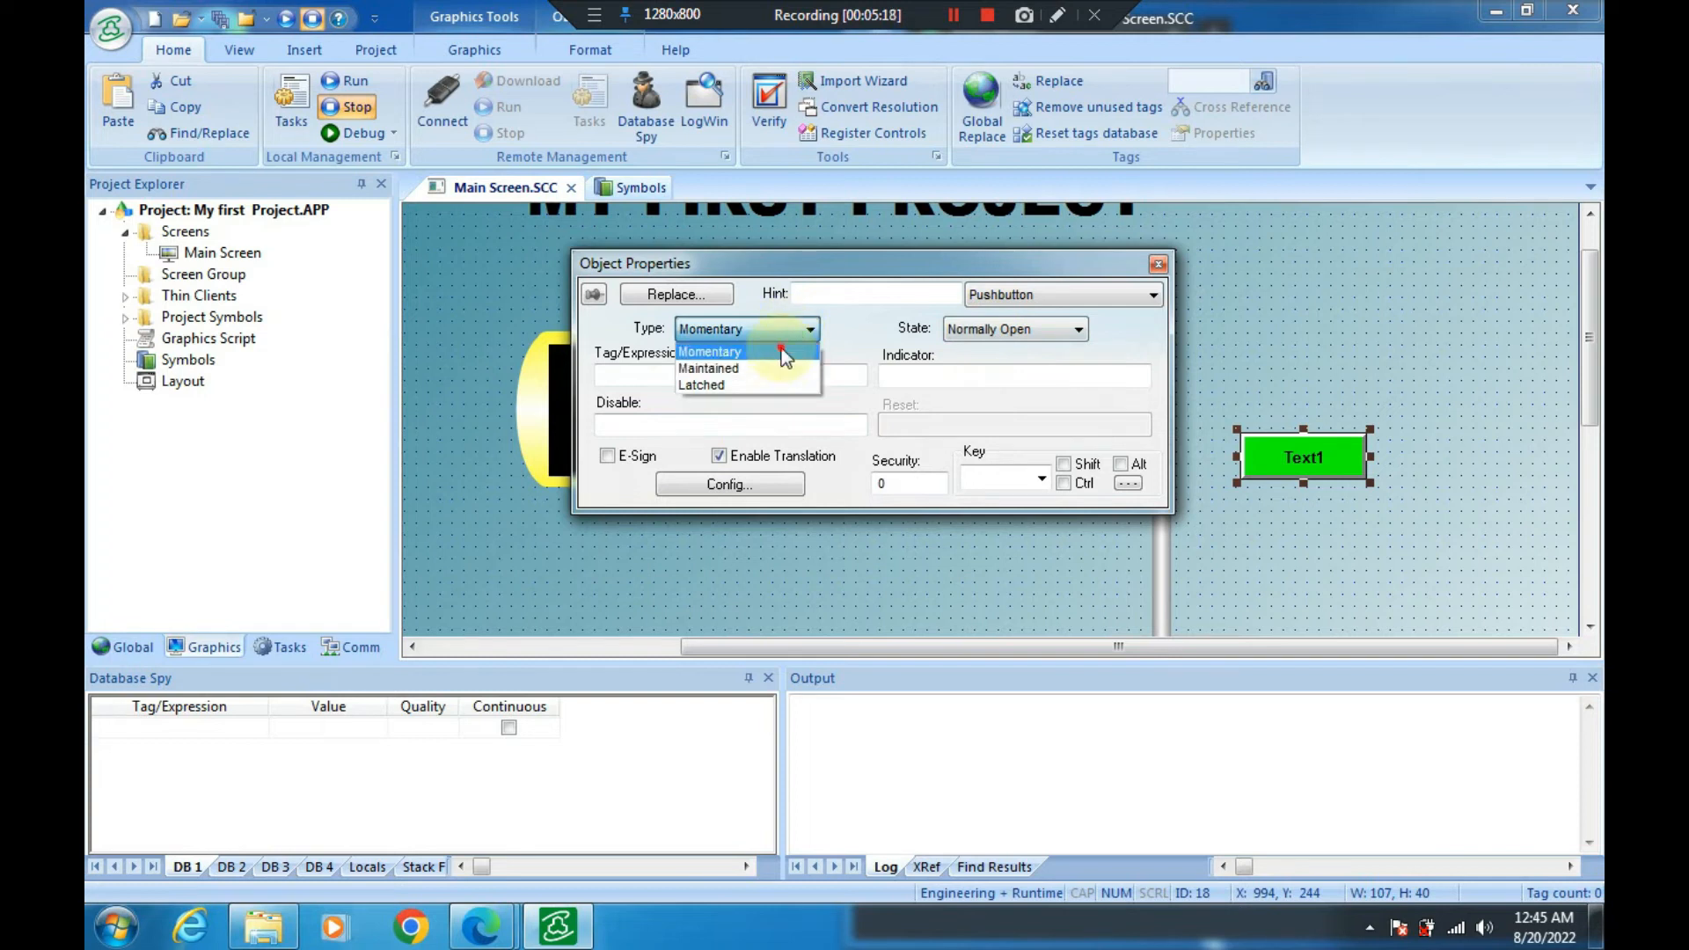
click(781, 353)
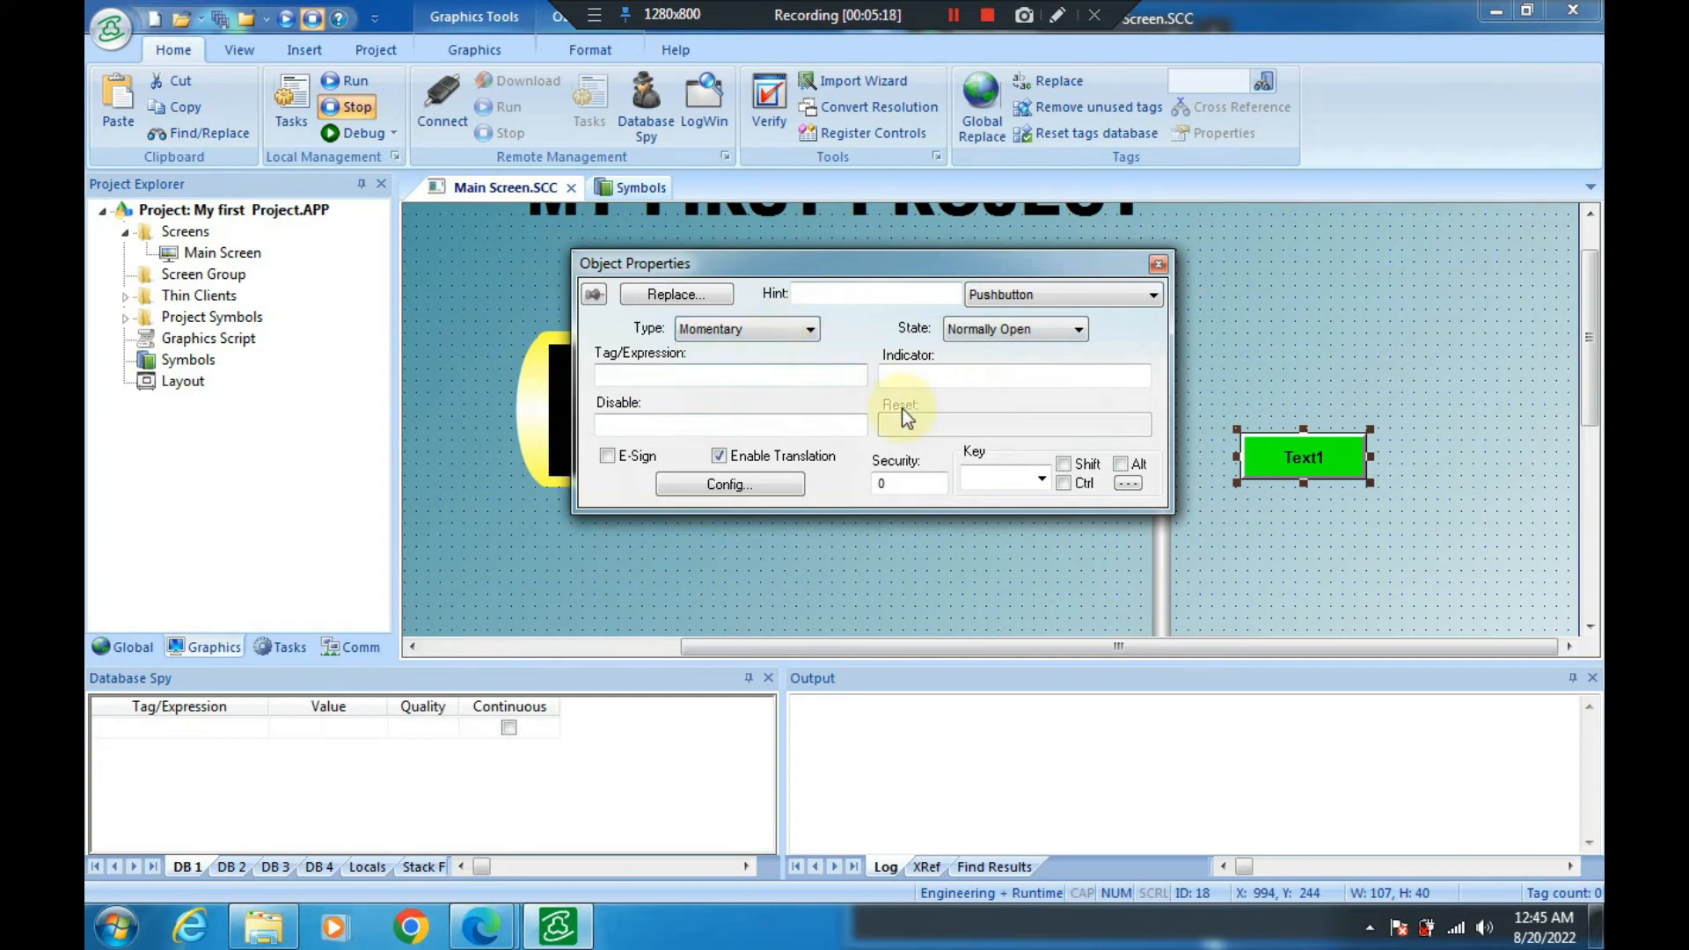
click(781, 331)
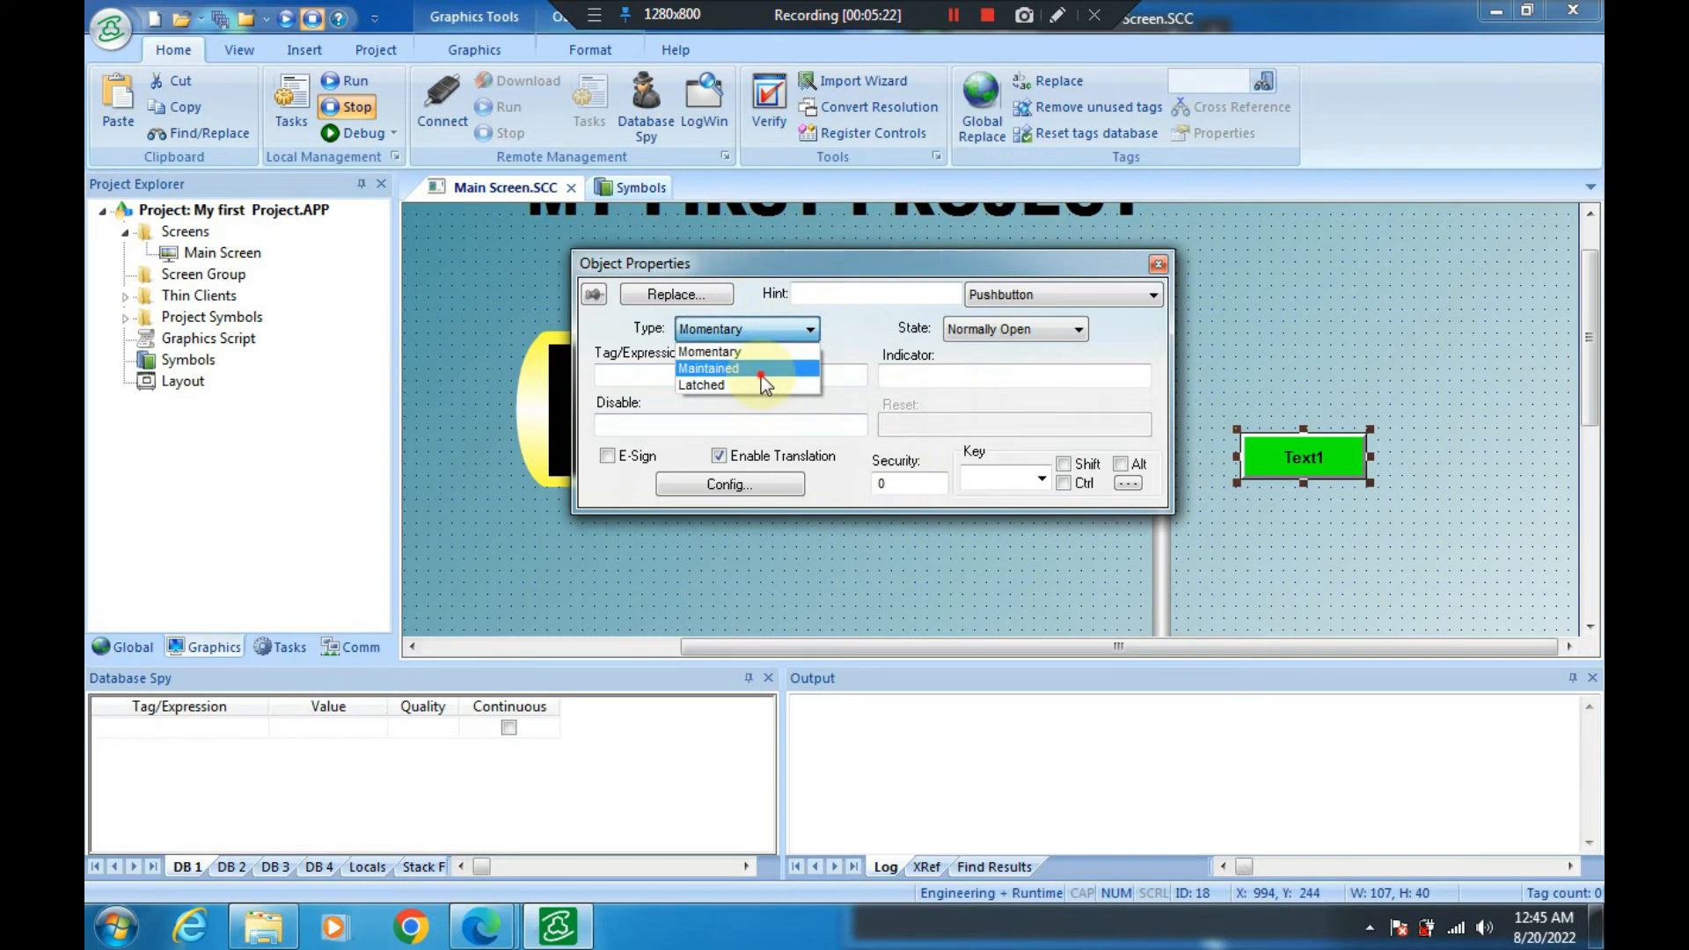
click(762, 373)
click(762, 330)
click(750, 385)
click(759, 328)
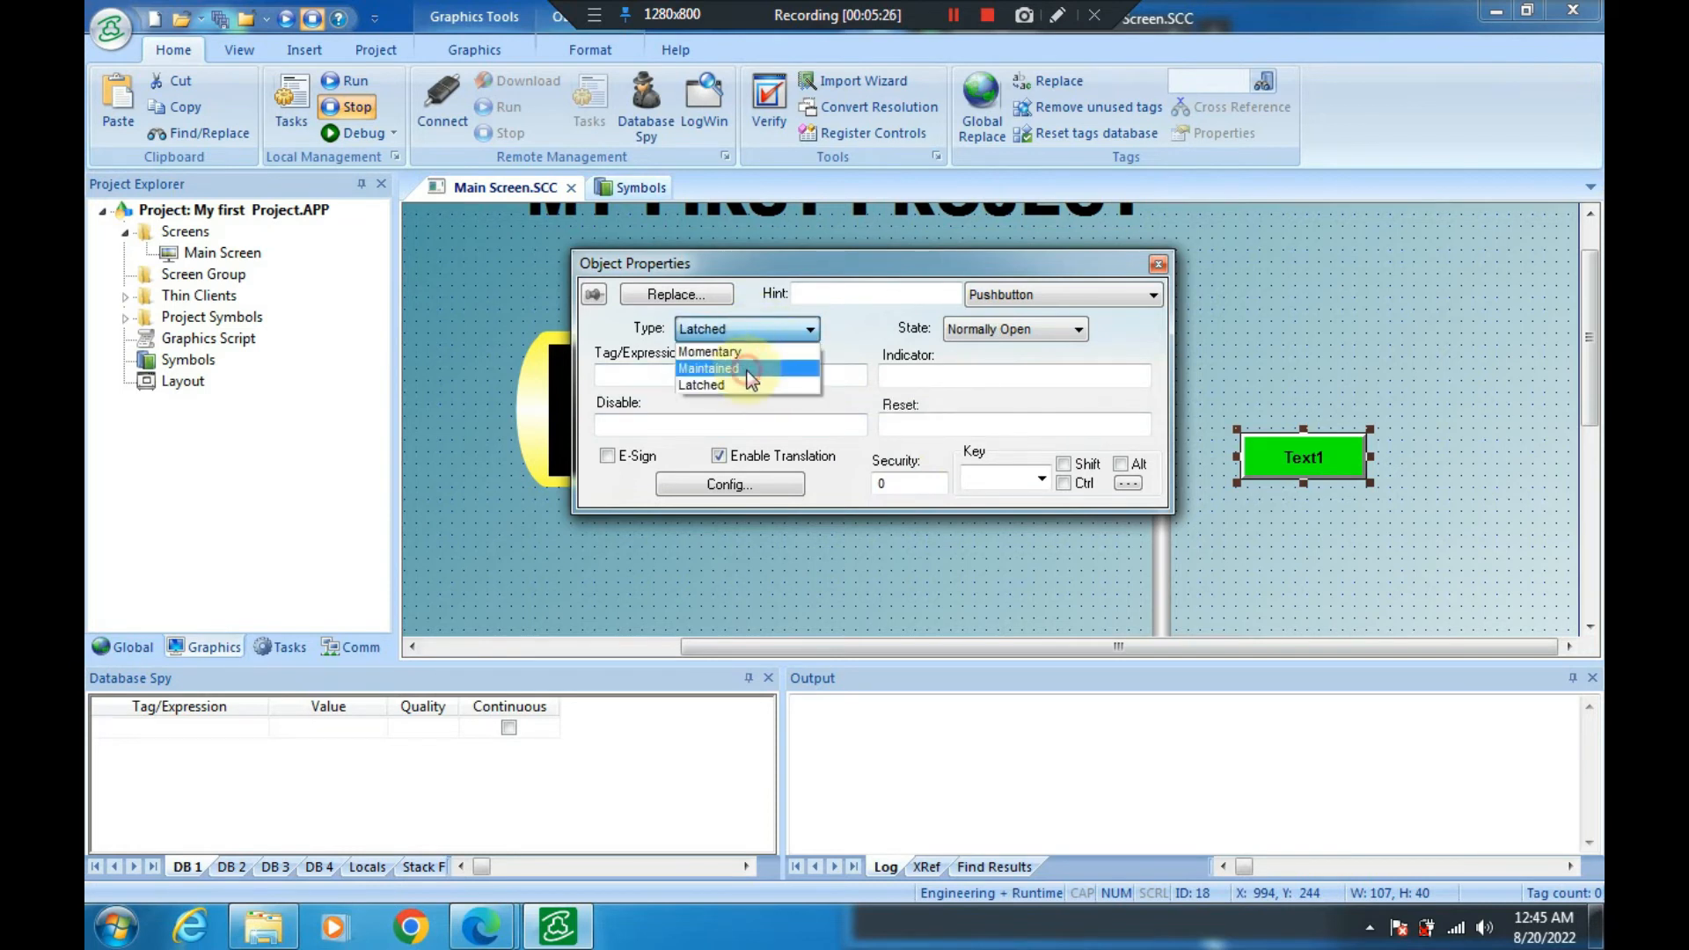
click(752, 371)
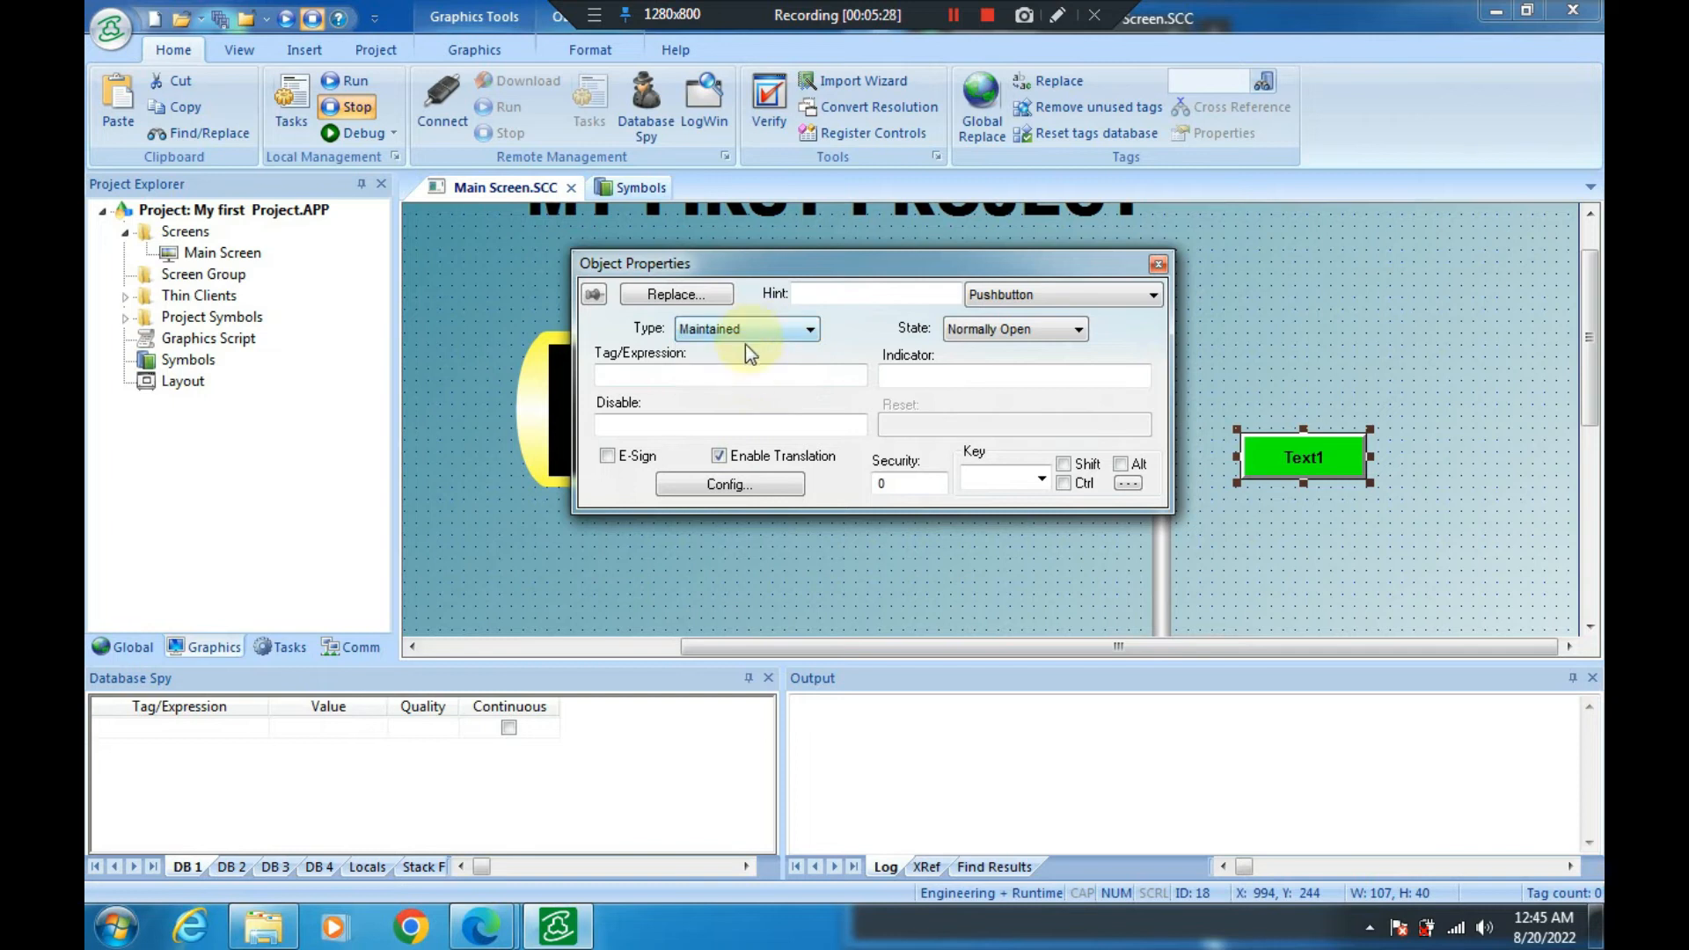
Configure the pushbutton's captions as OPEN for the open state and Close for the closed state
click(959, 375)
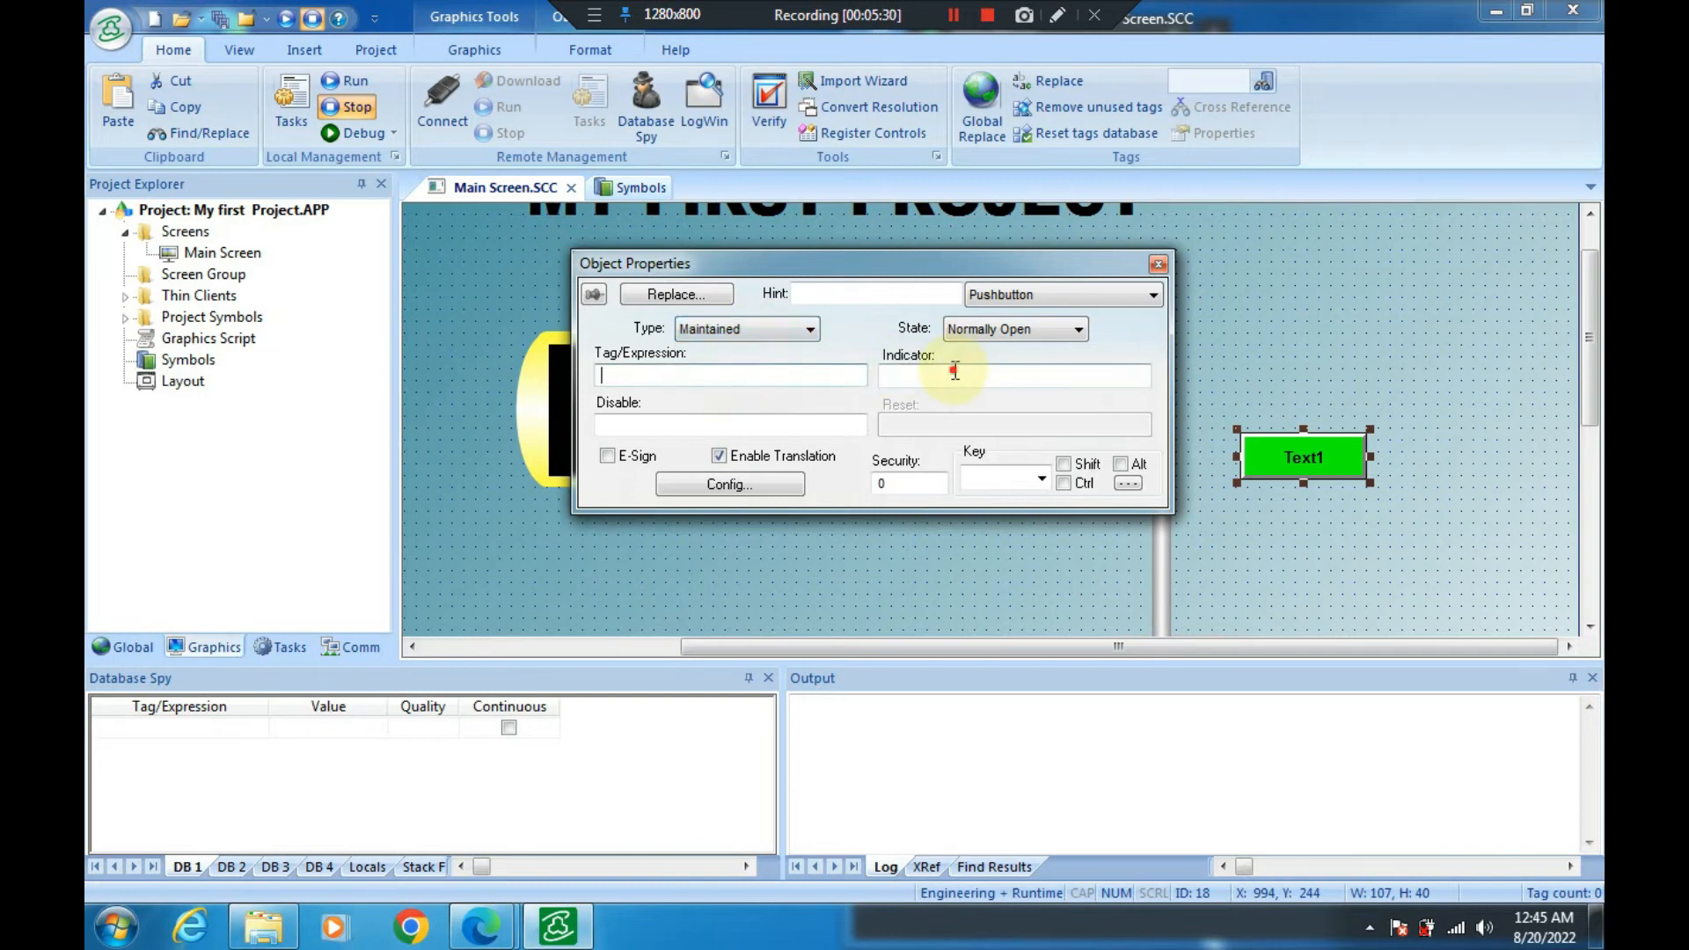
click(748, 485)
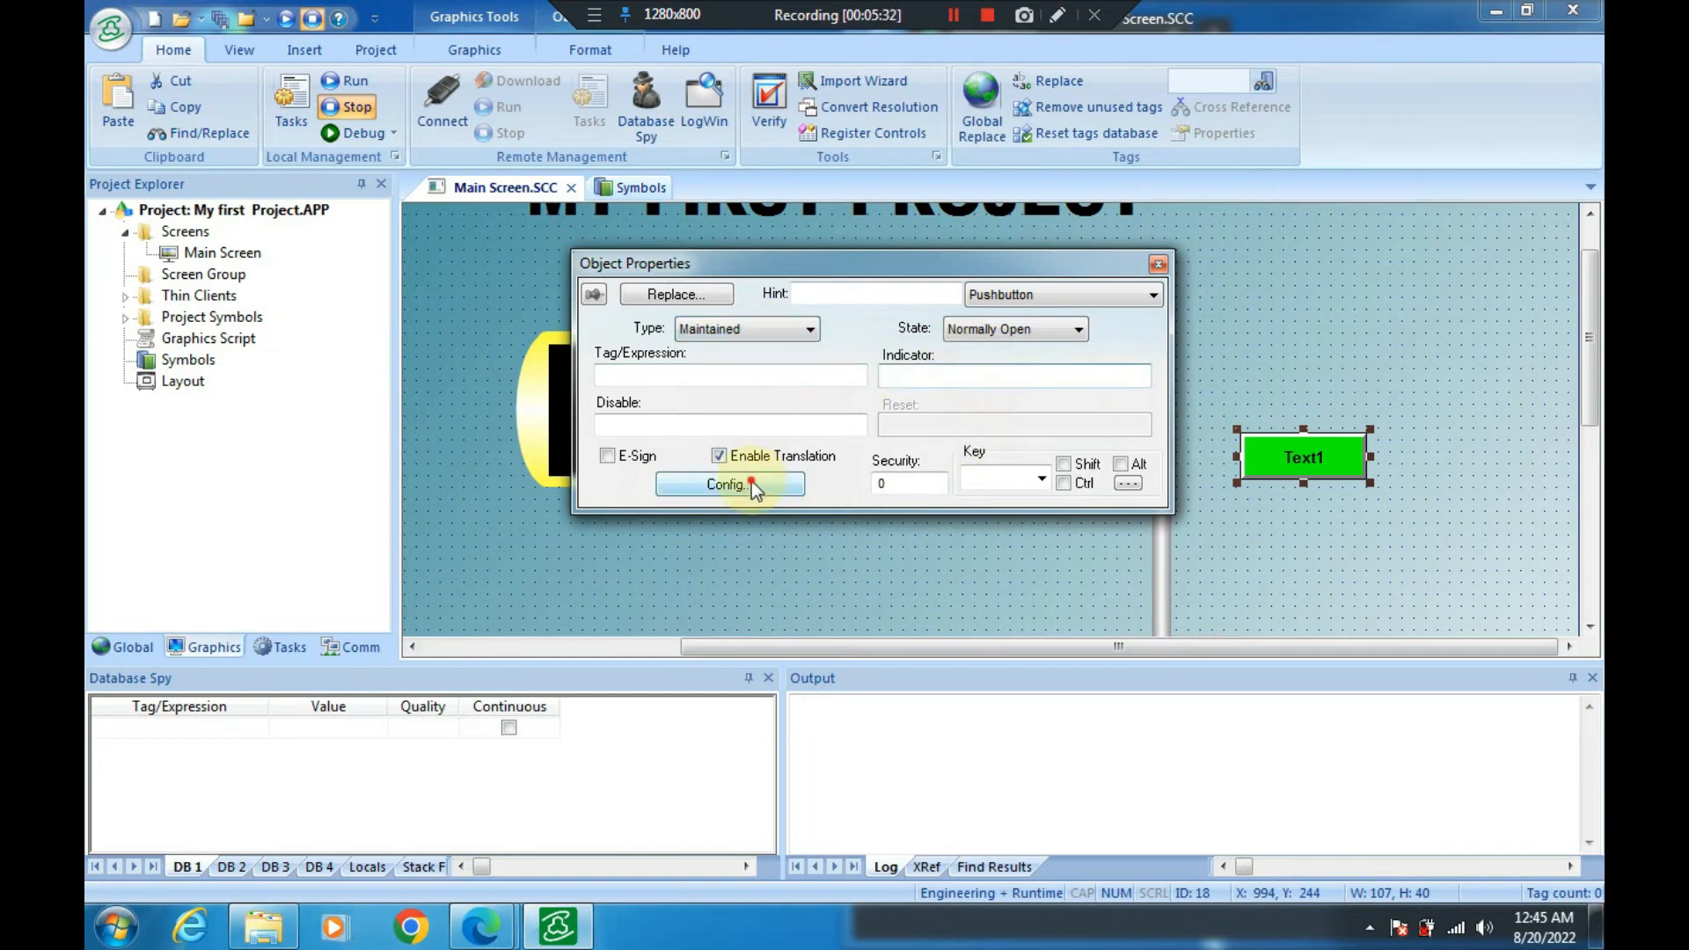
drag(784, 364, 630, 377)
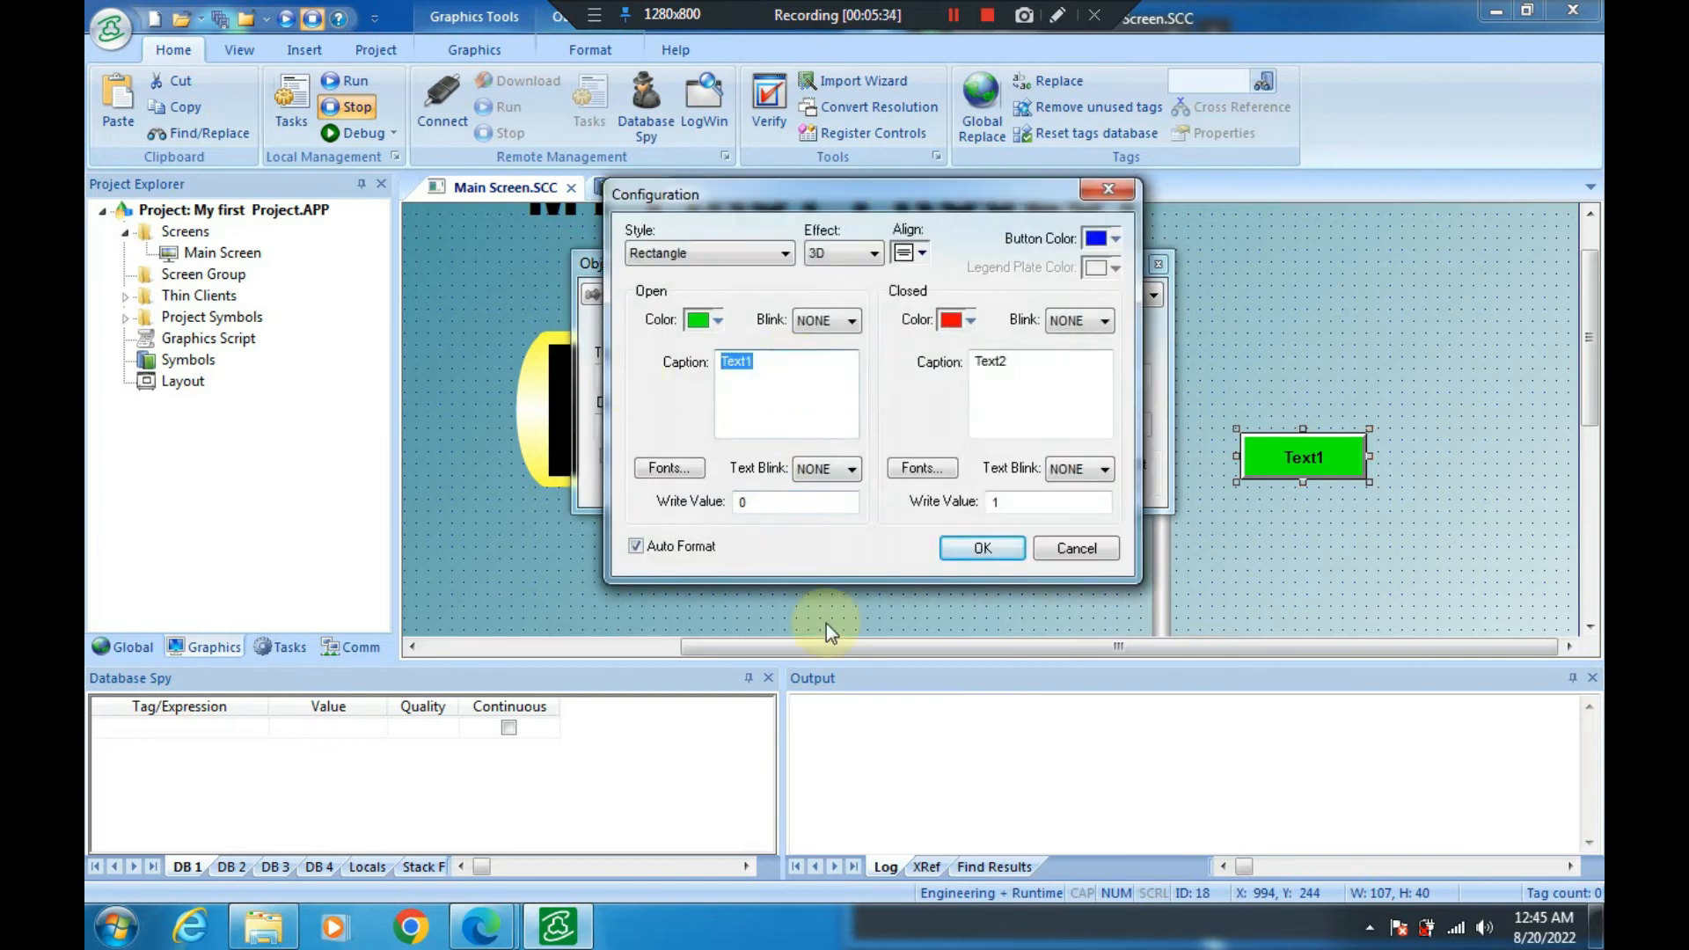
text(OPEN)
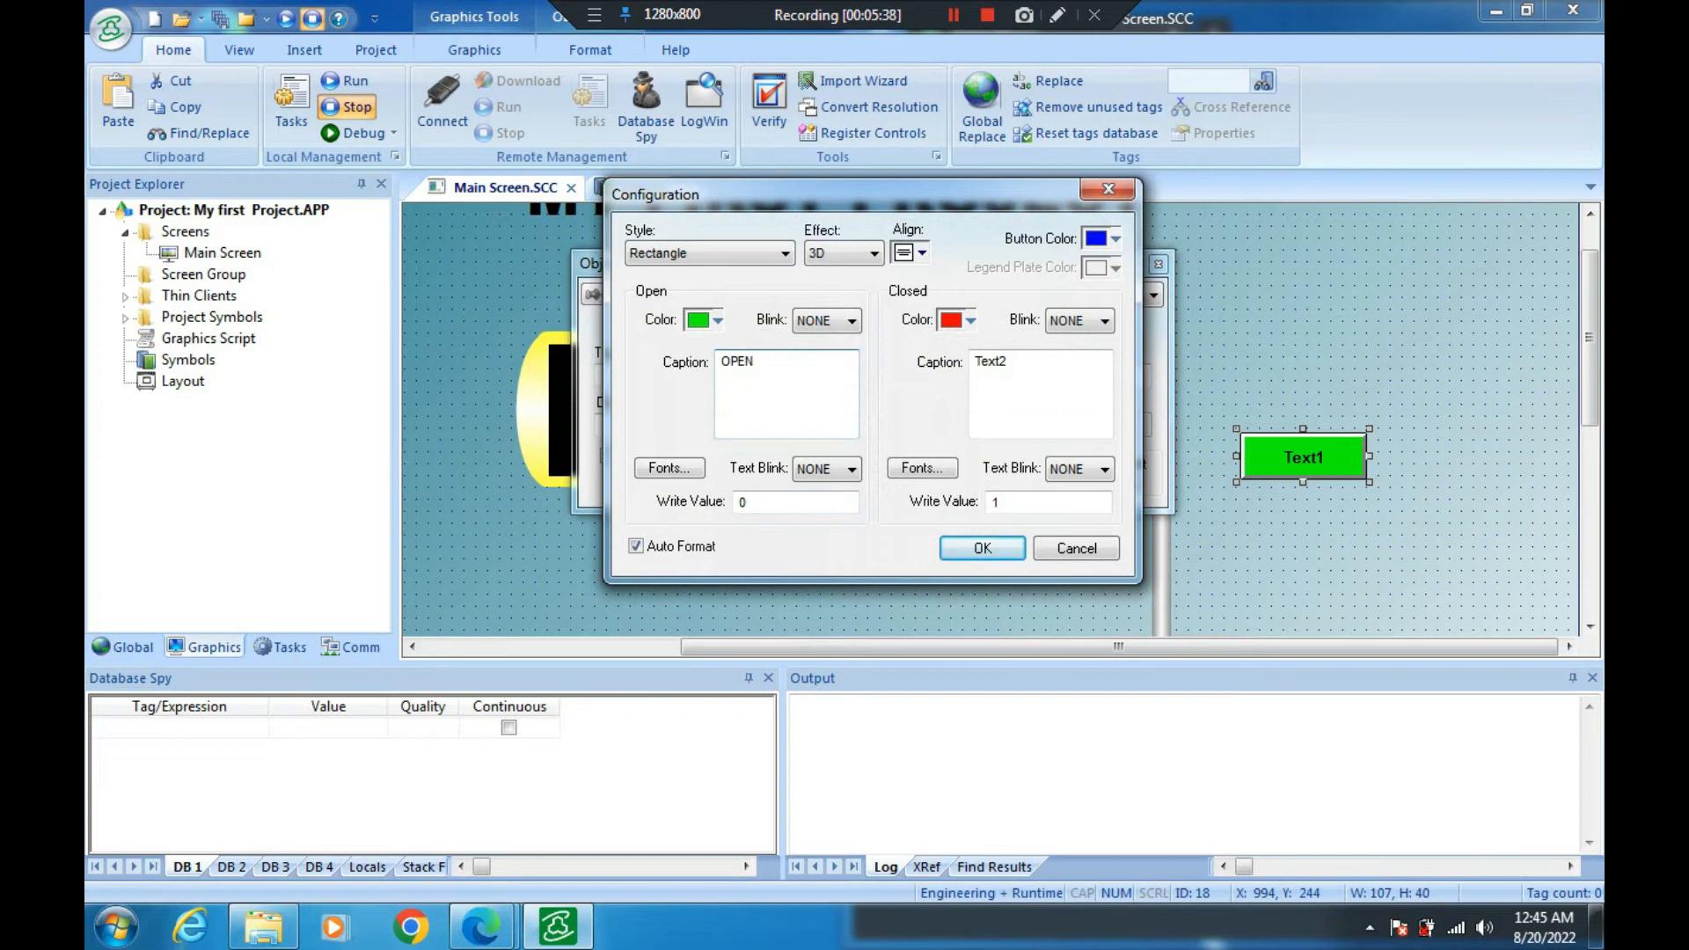
drag(1095, 363, 867, 354)
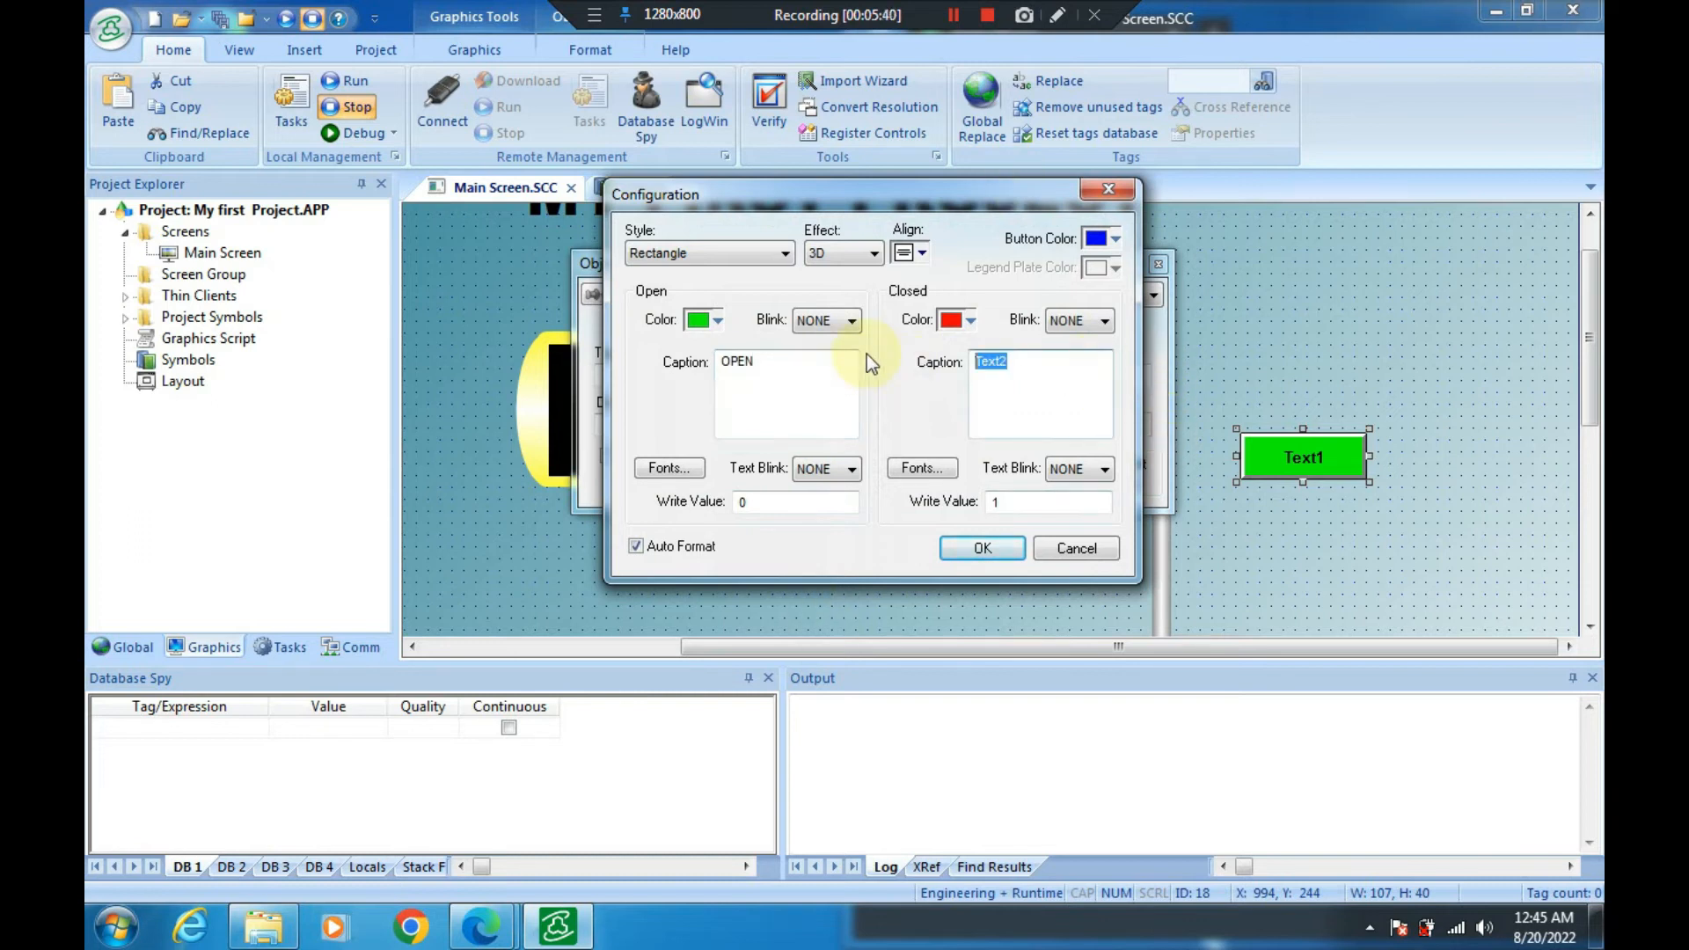
text(Close)
click(978, 545)
Assign the tag Valve_Open to the pushbutton's Tag/Expression and close its properties
click(775, 379)
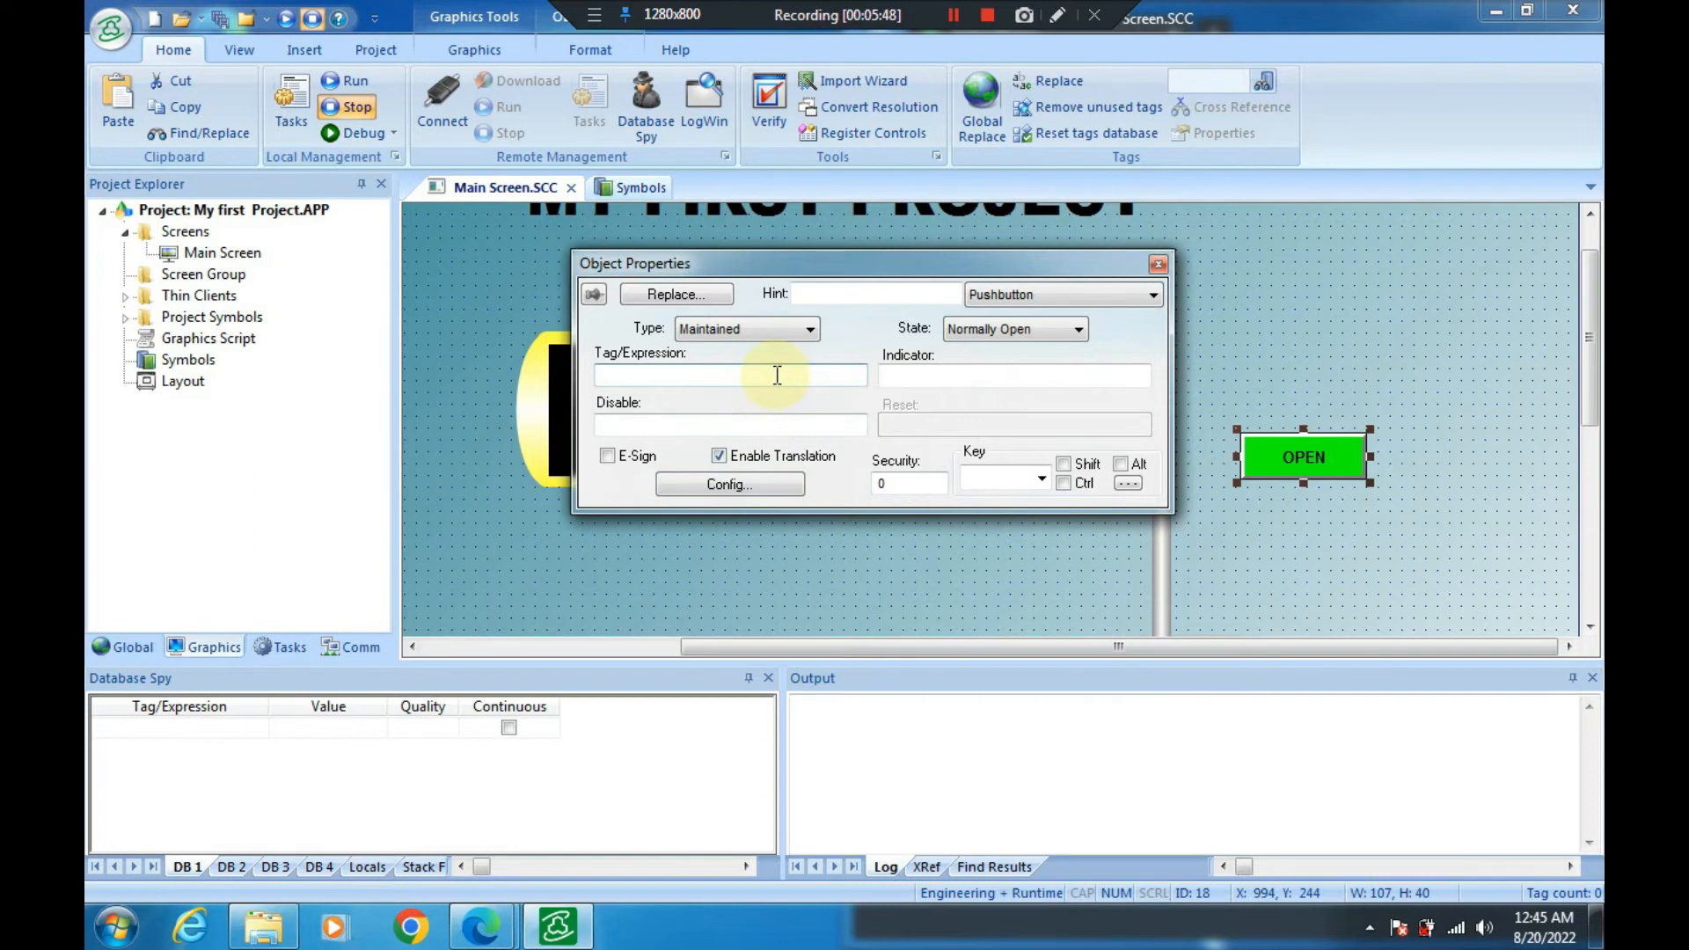
text(Valve_Open)
click(1158, 264)
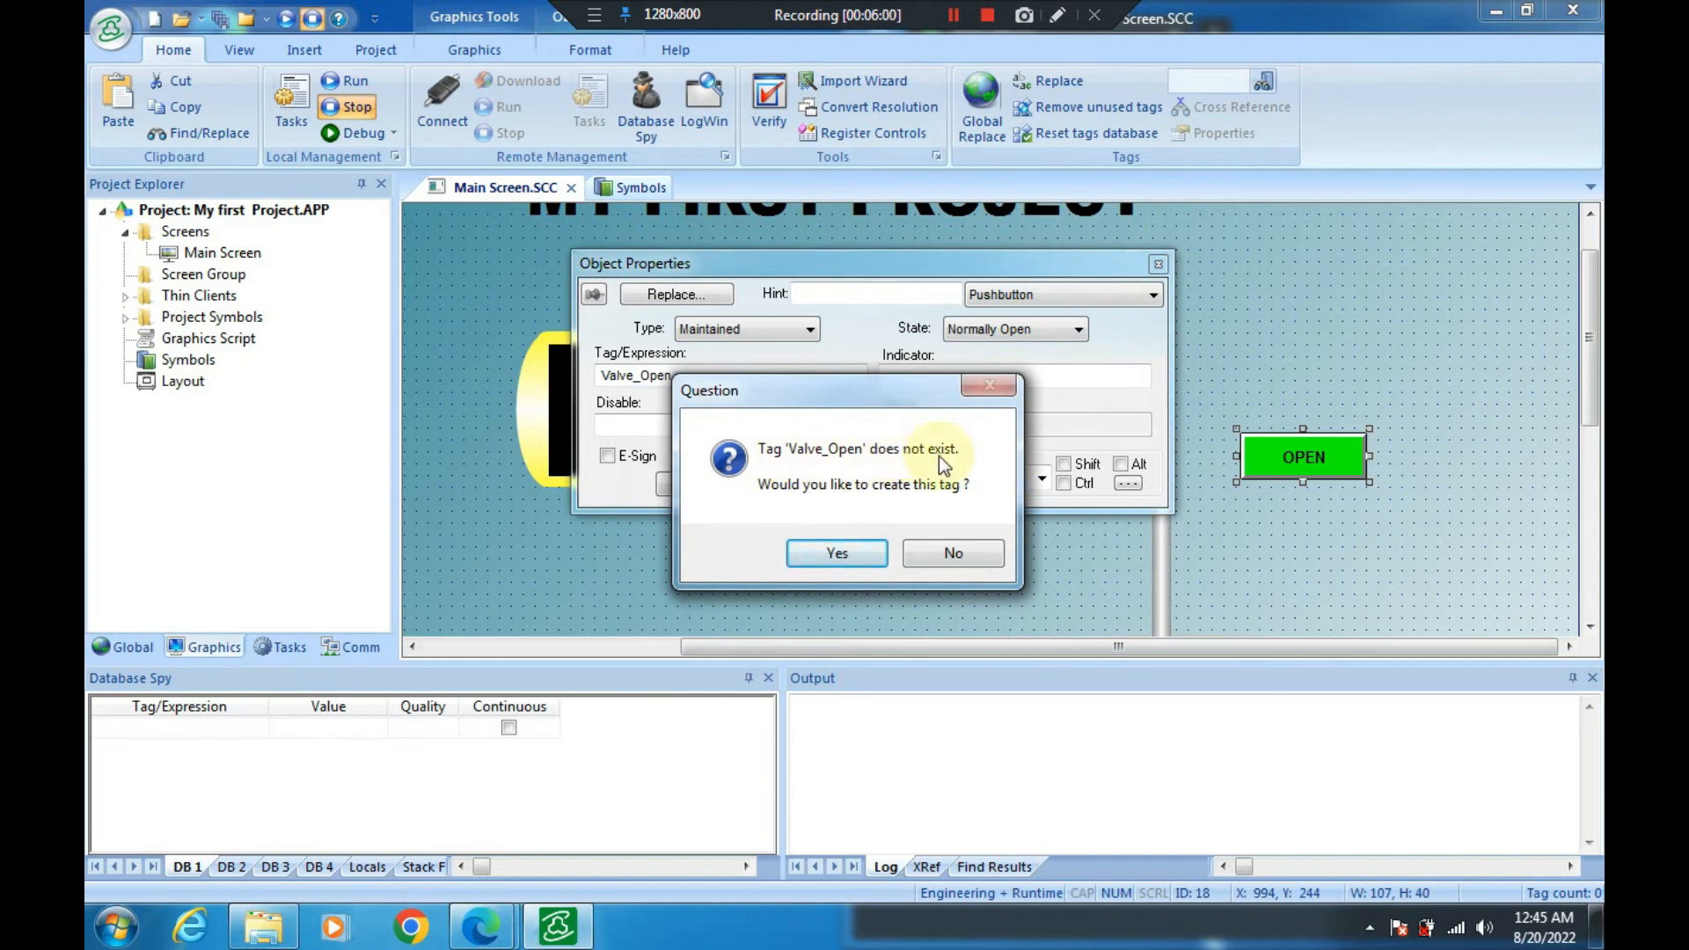
Create the new Valve_Open tag with Boolean type and Local scope
click(834, 553)
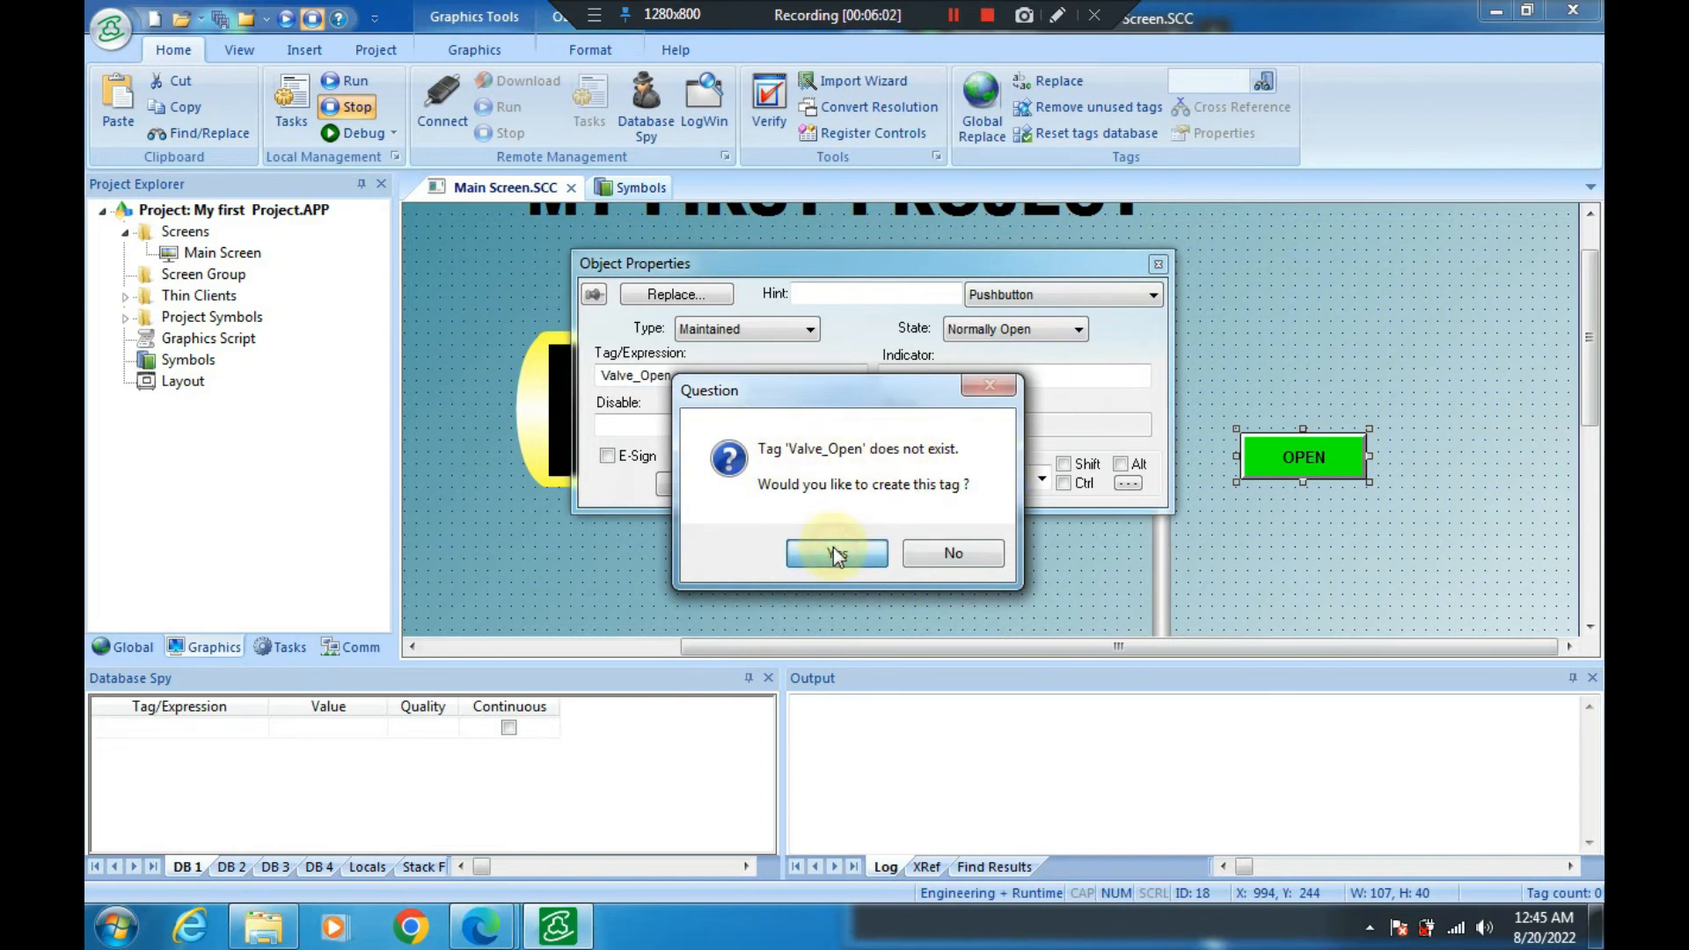
click(855, 373)
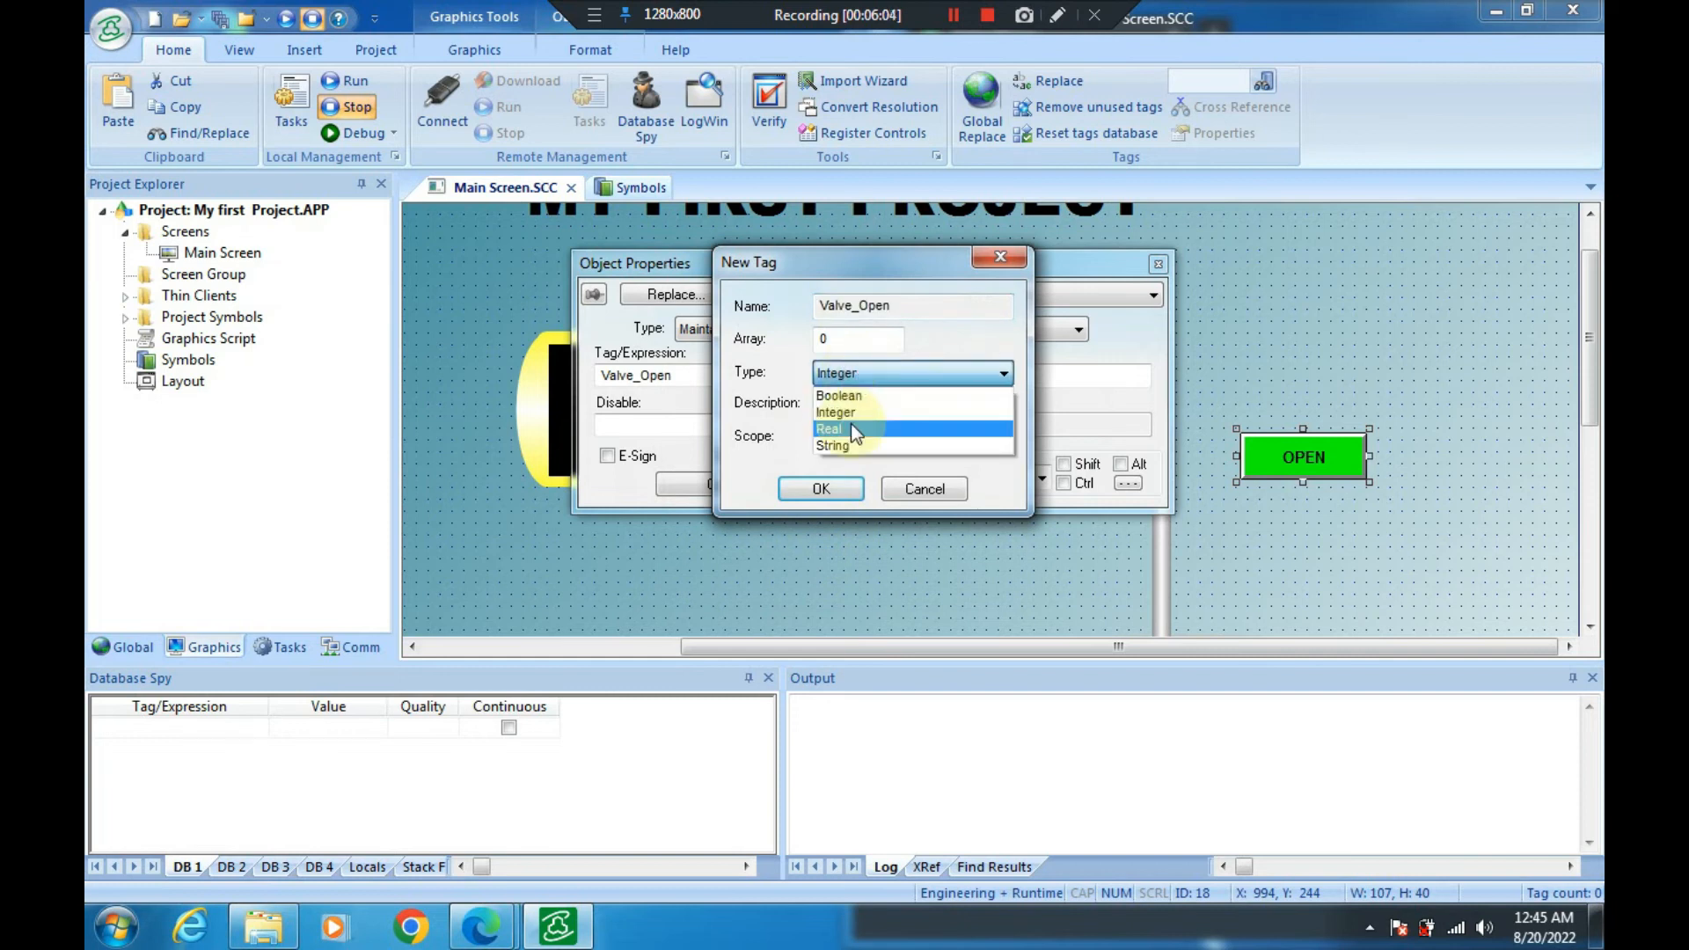
click(850, 397)
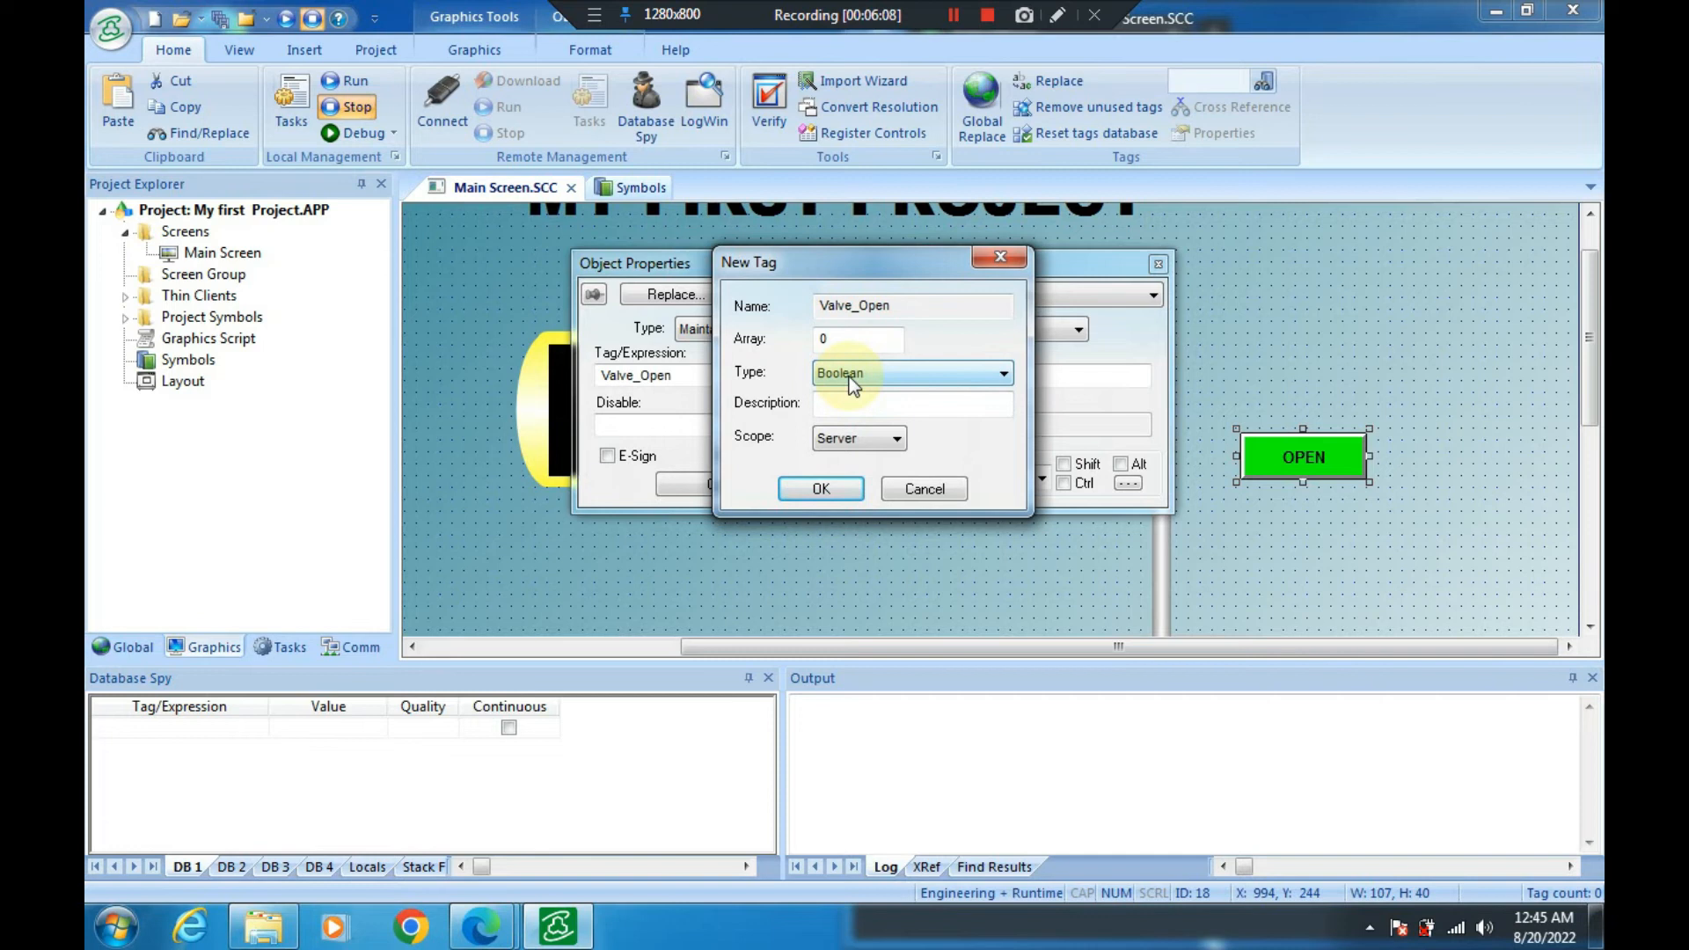
click(849, 439)
click(849, 472)
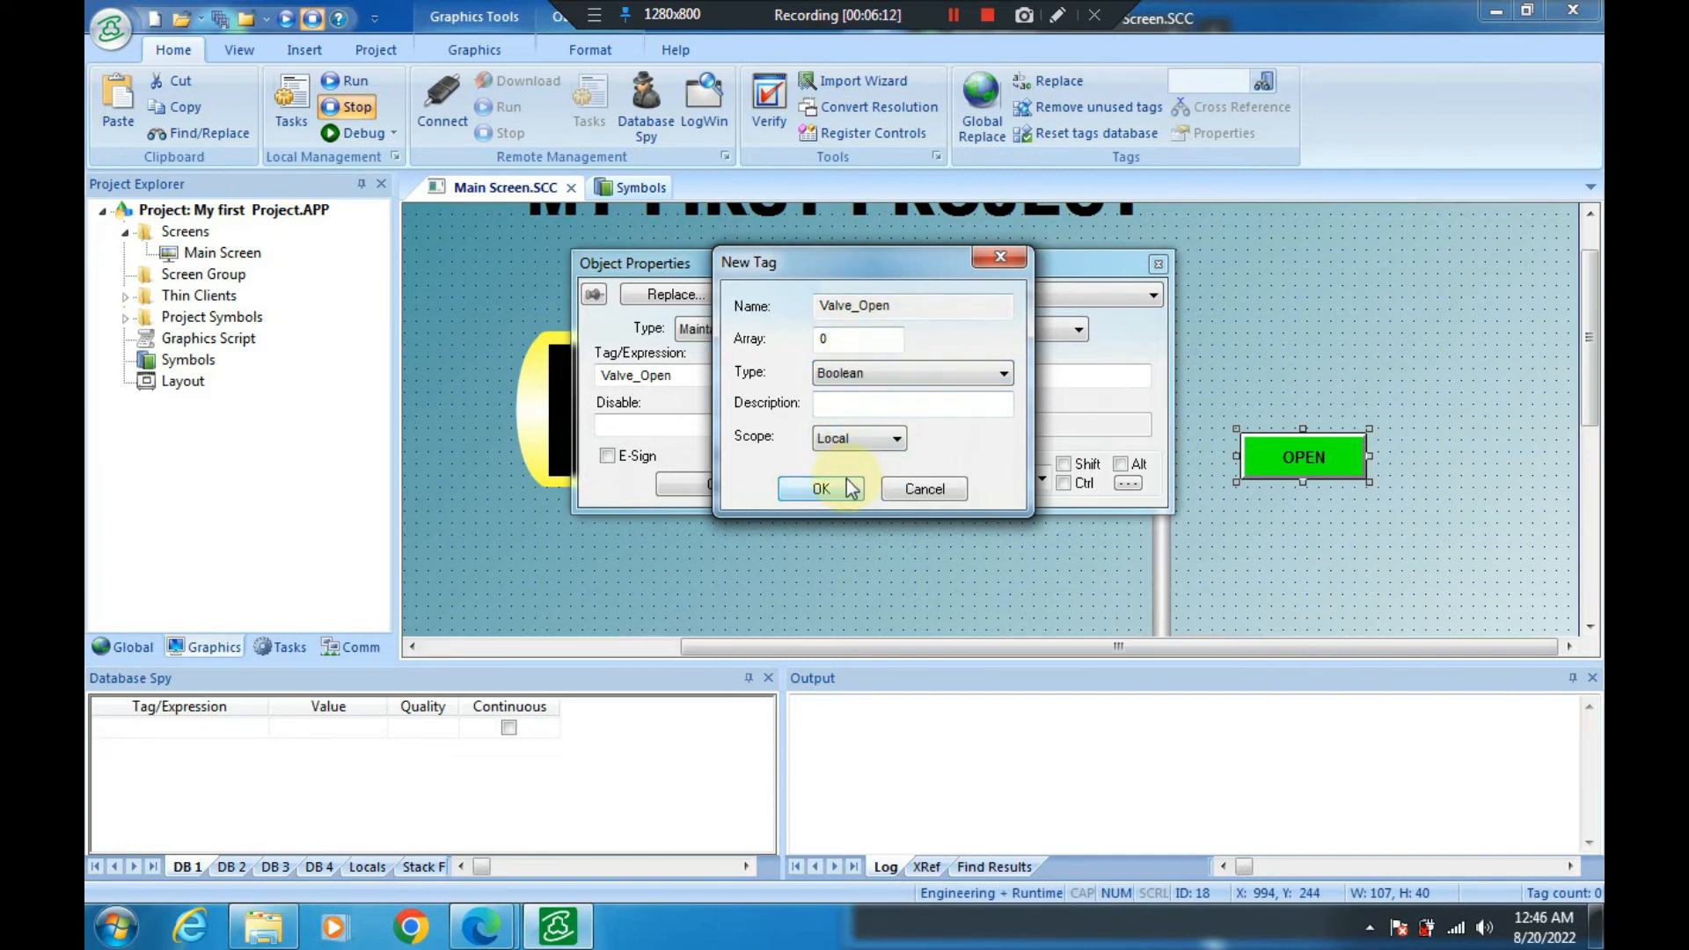
click(878, 371)
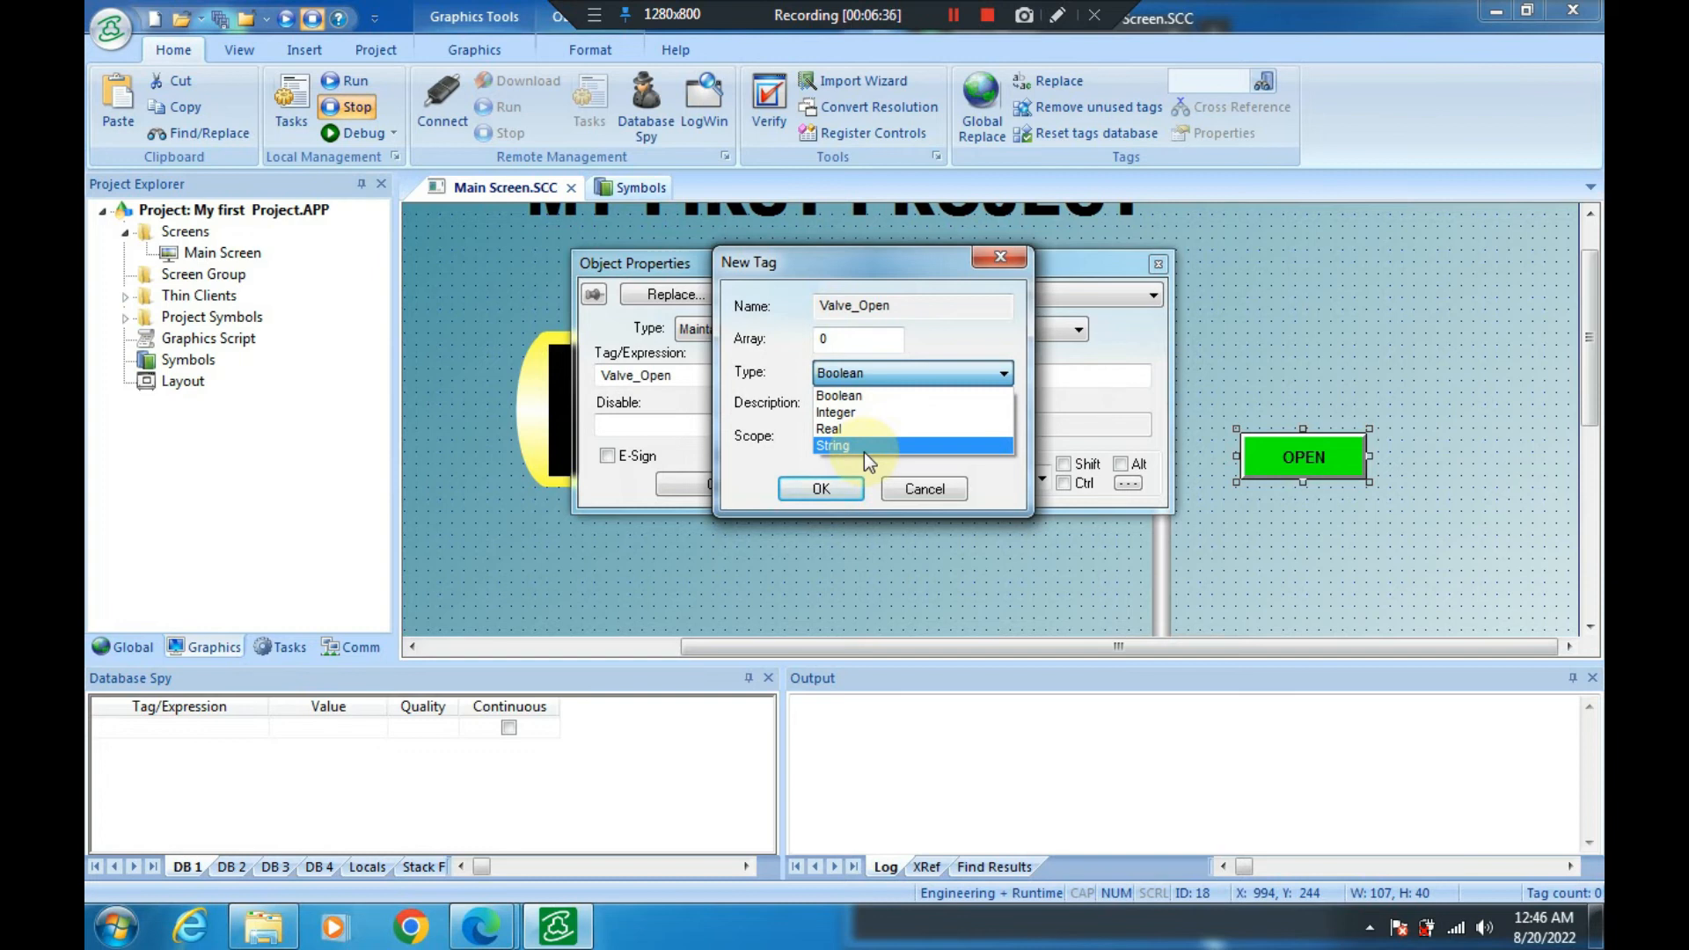
click(858, 397)
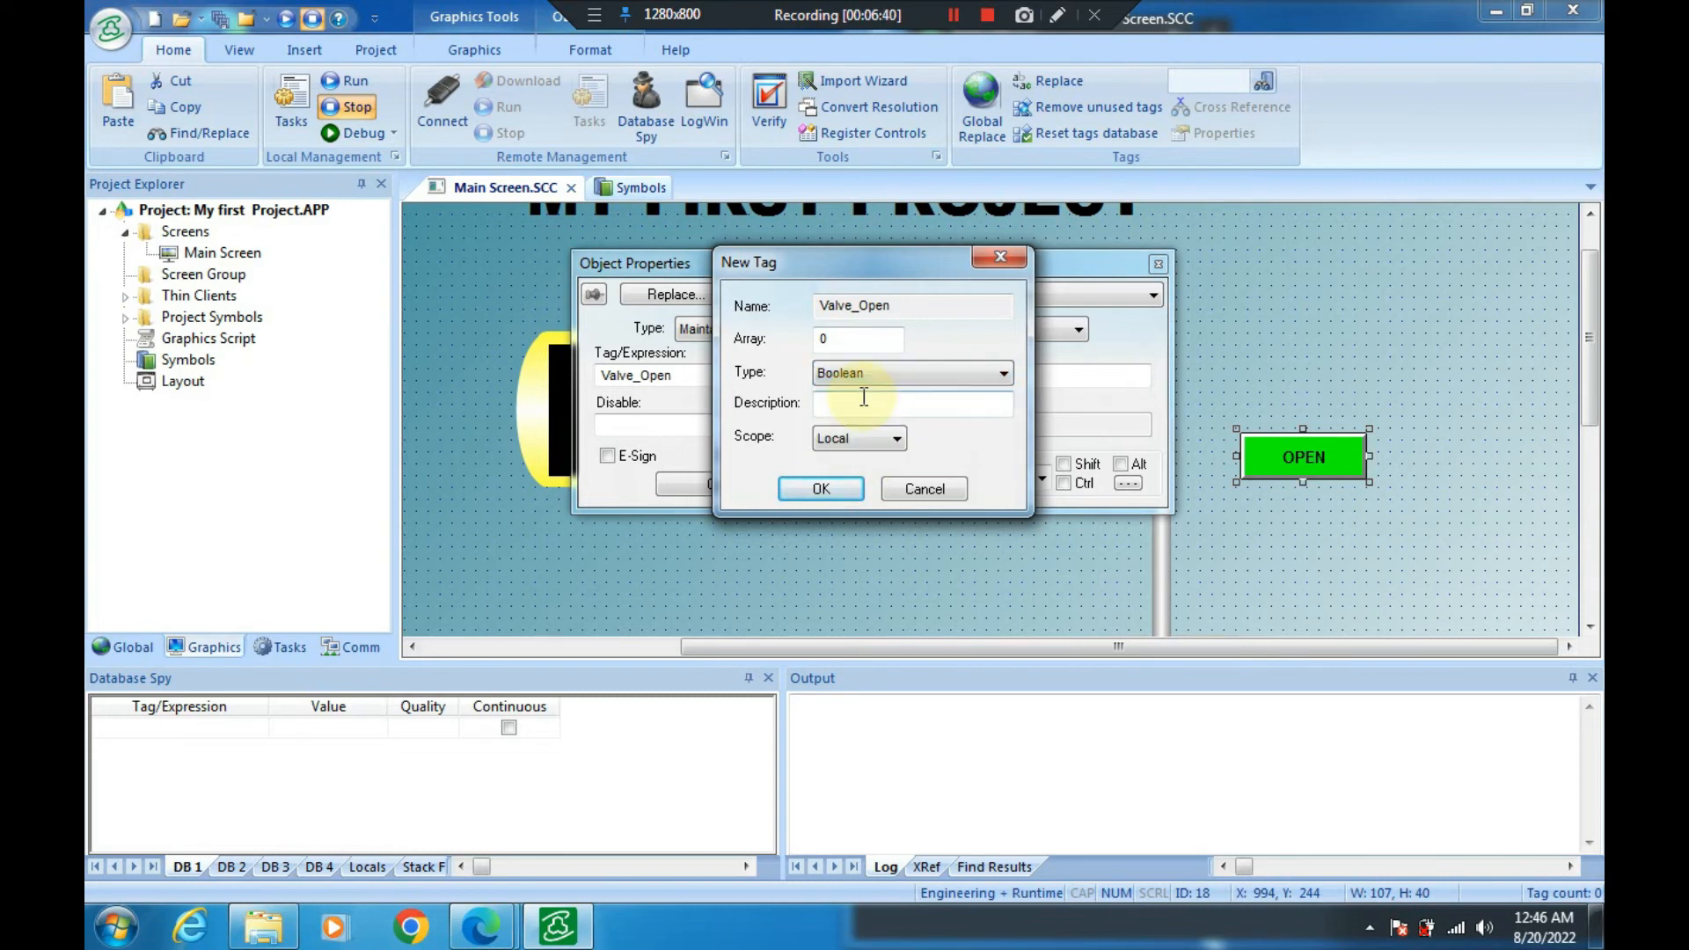
click(821, 490)
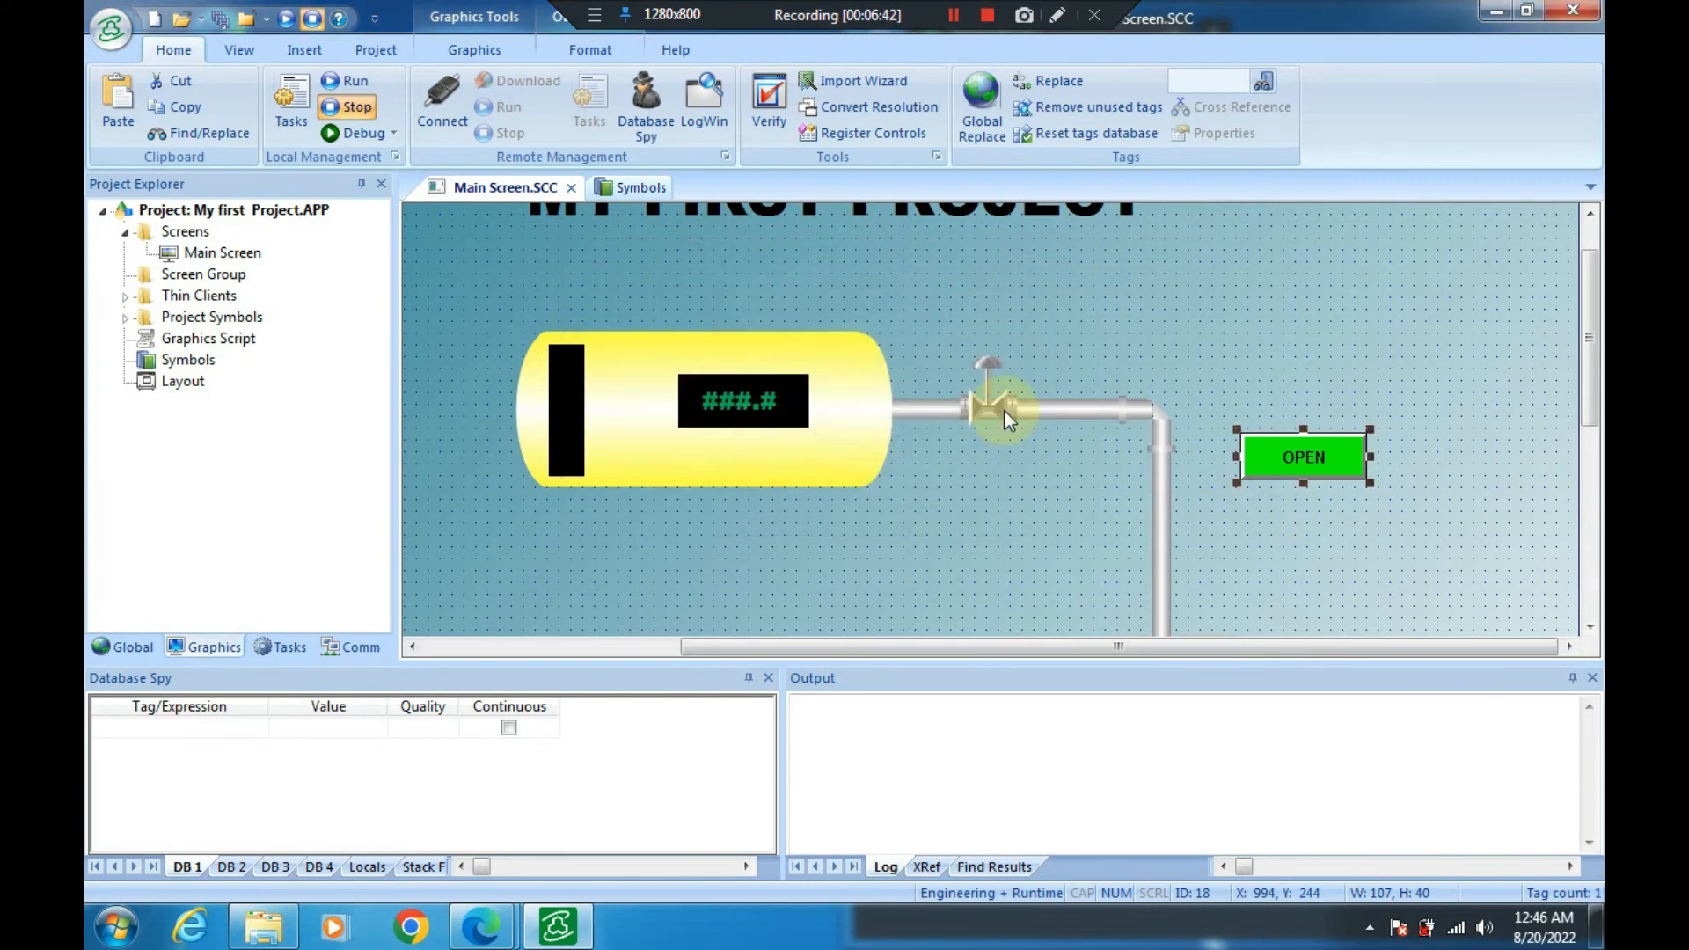
Link the valve symbol's TagState property to the project tag Valve_Open and close its properties
double_click(981, 401)
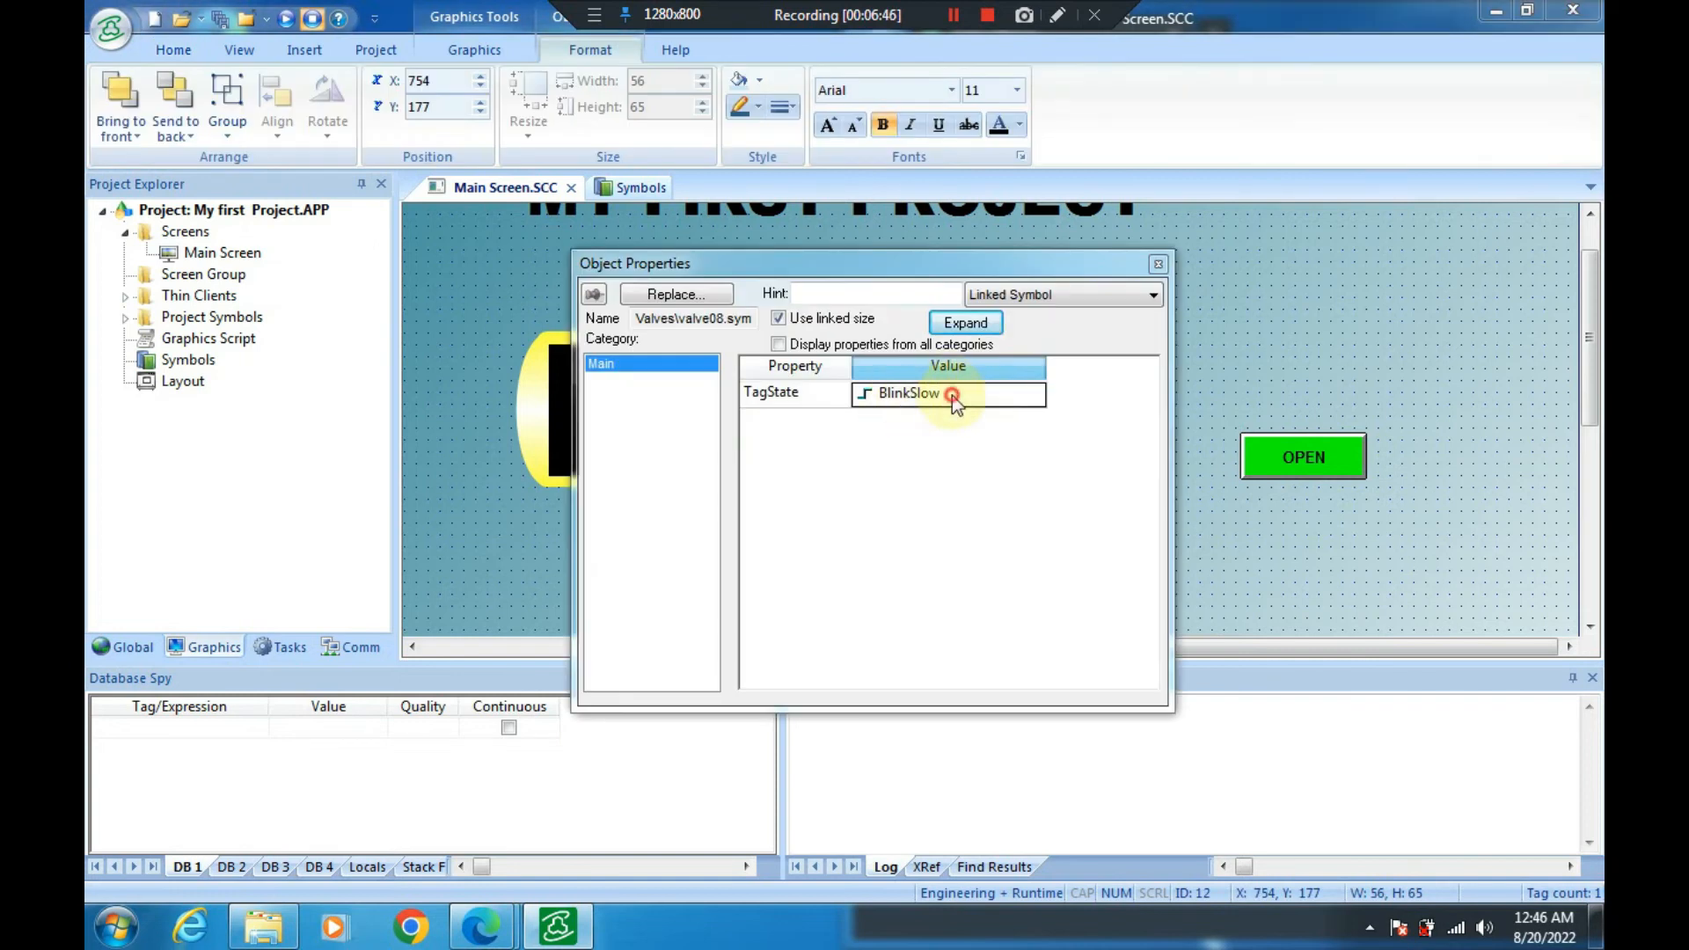
double_click(952, 394)
click(599, 369)
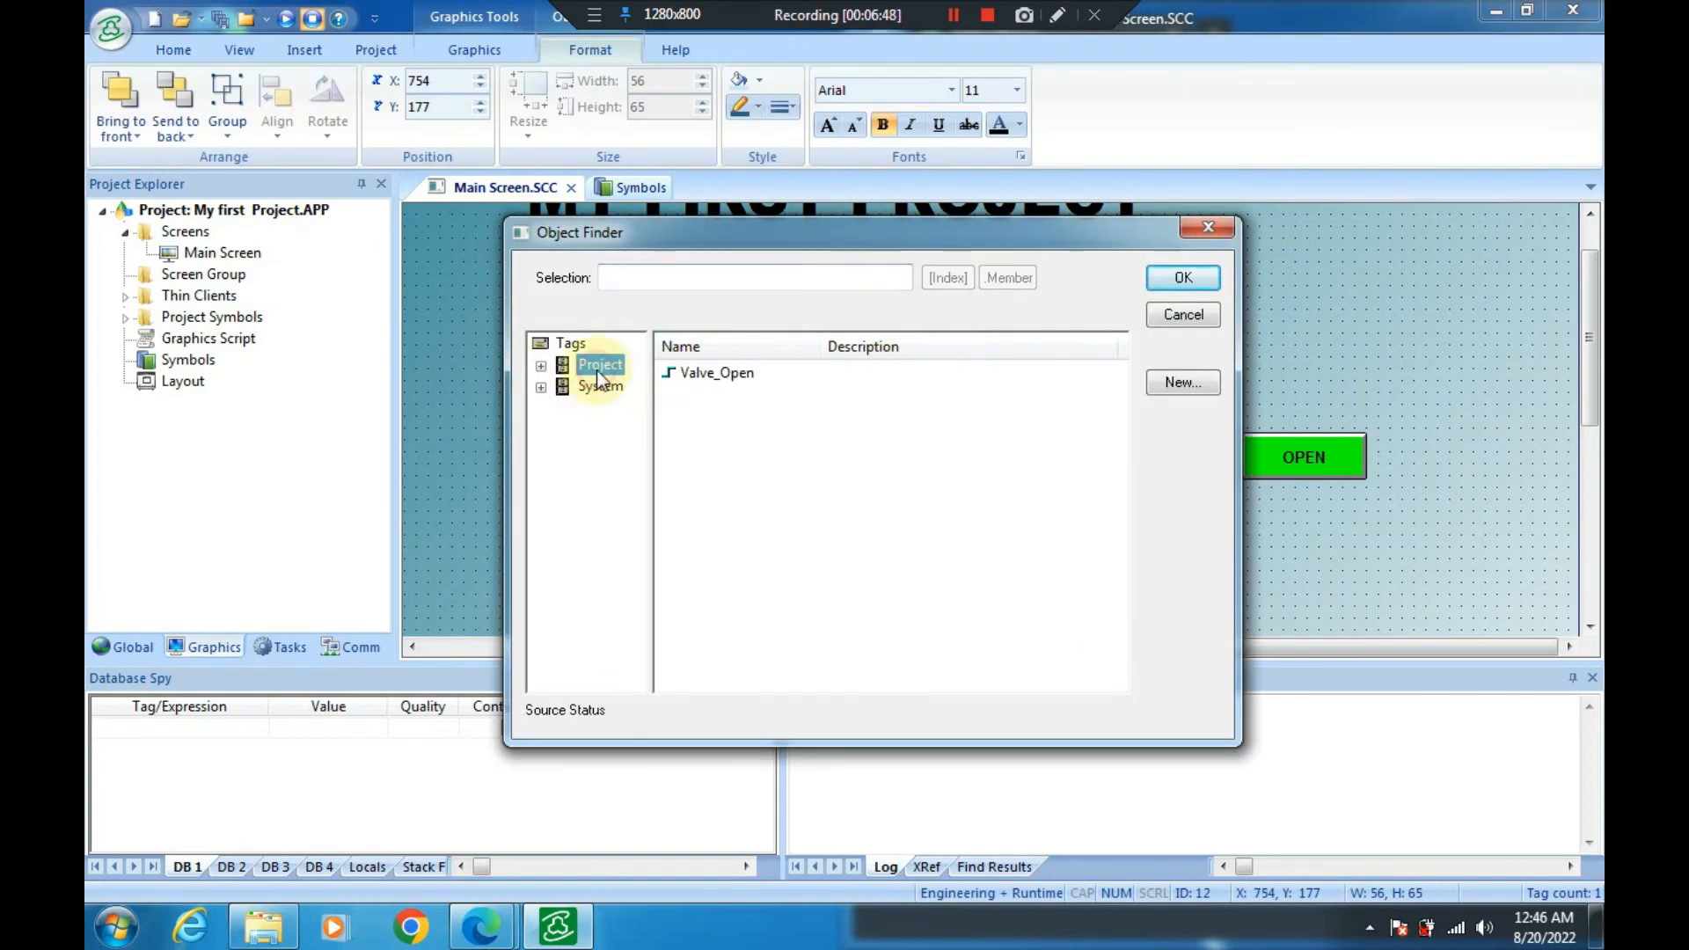
click(738, 387)
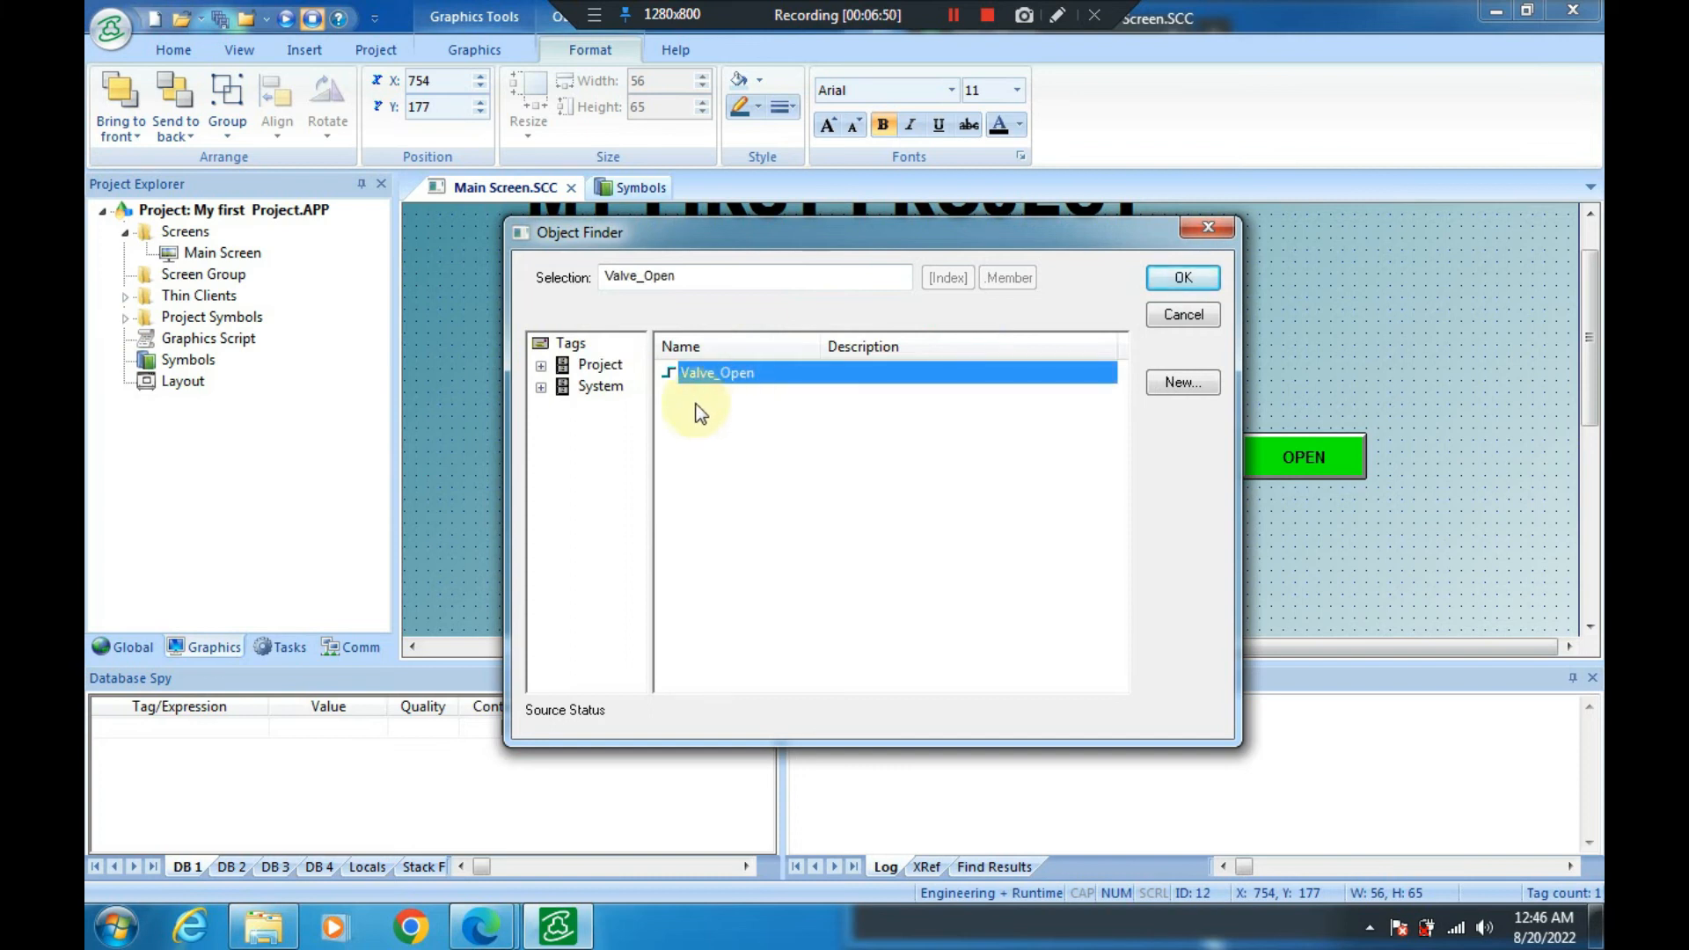
click(1179, 279)
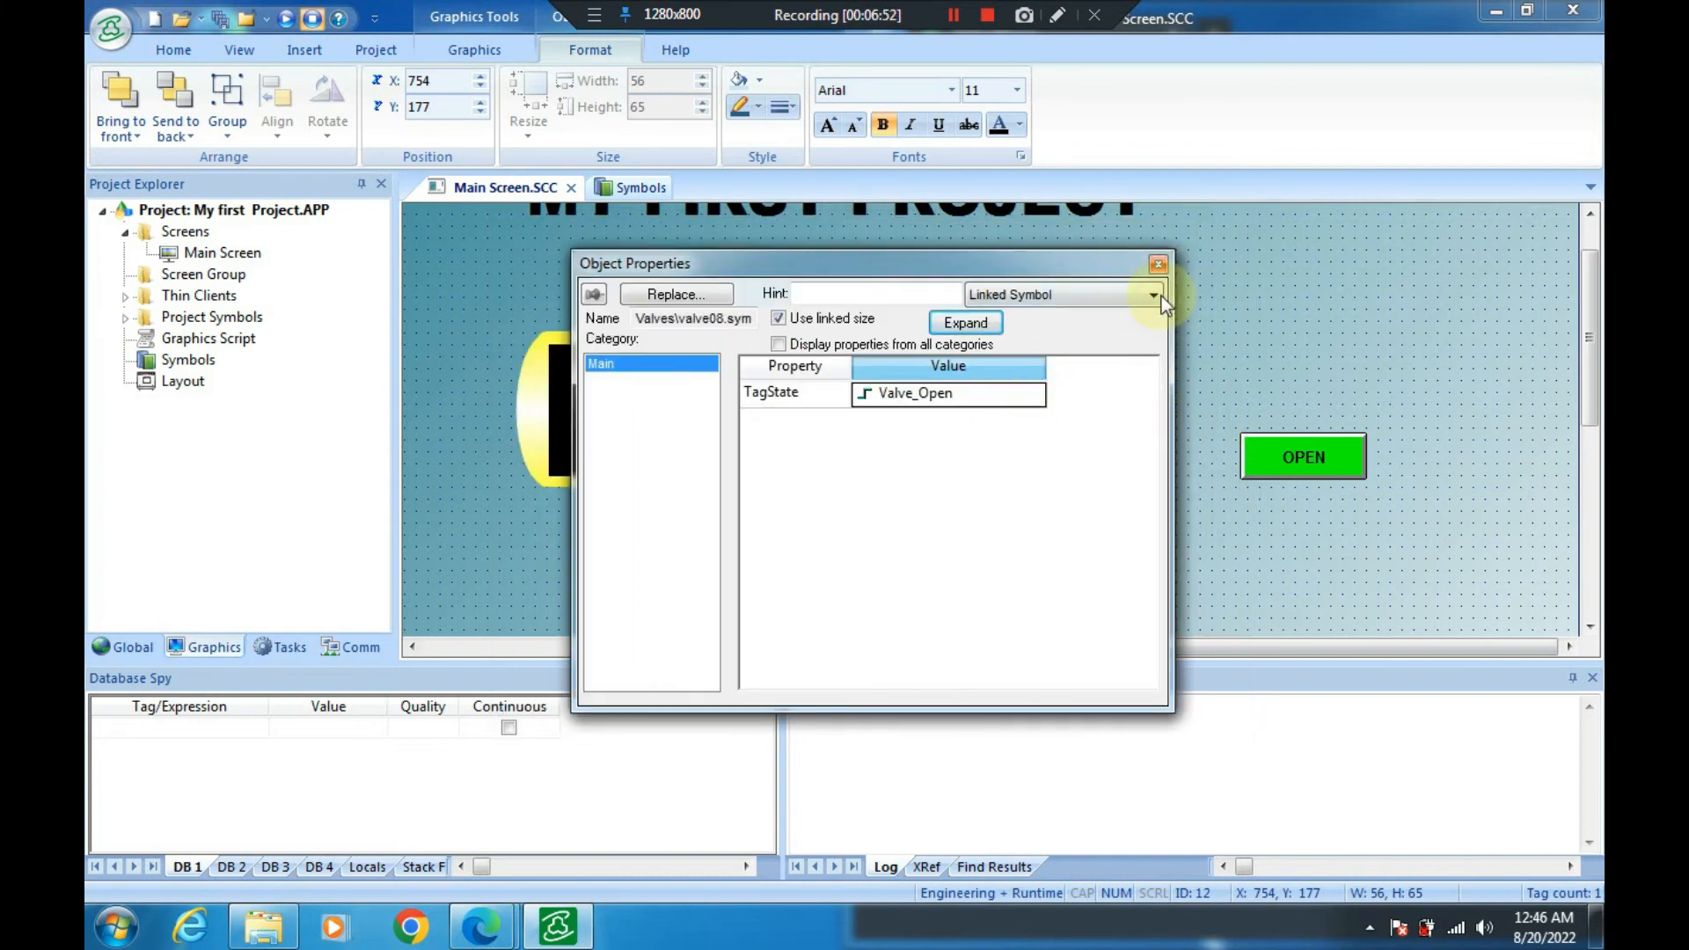
click(1159, 264)
Select the valve symbol on the Main Screen and run the project in the runtime viewer
click(1011, 498)
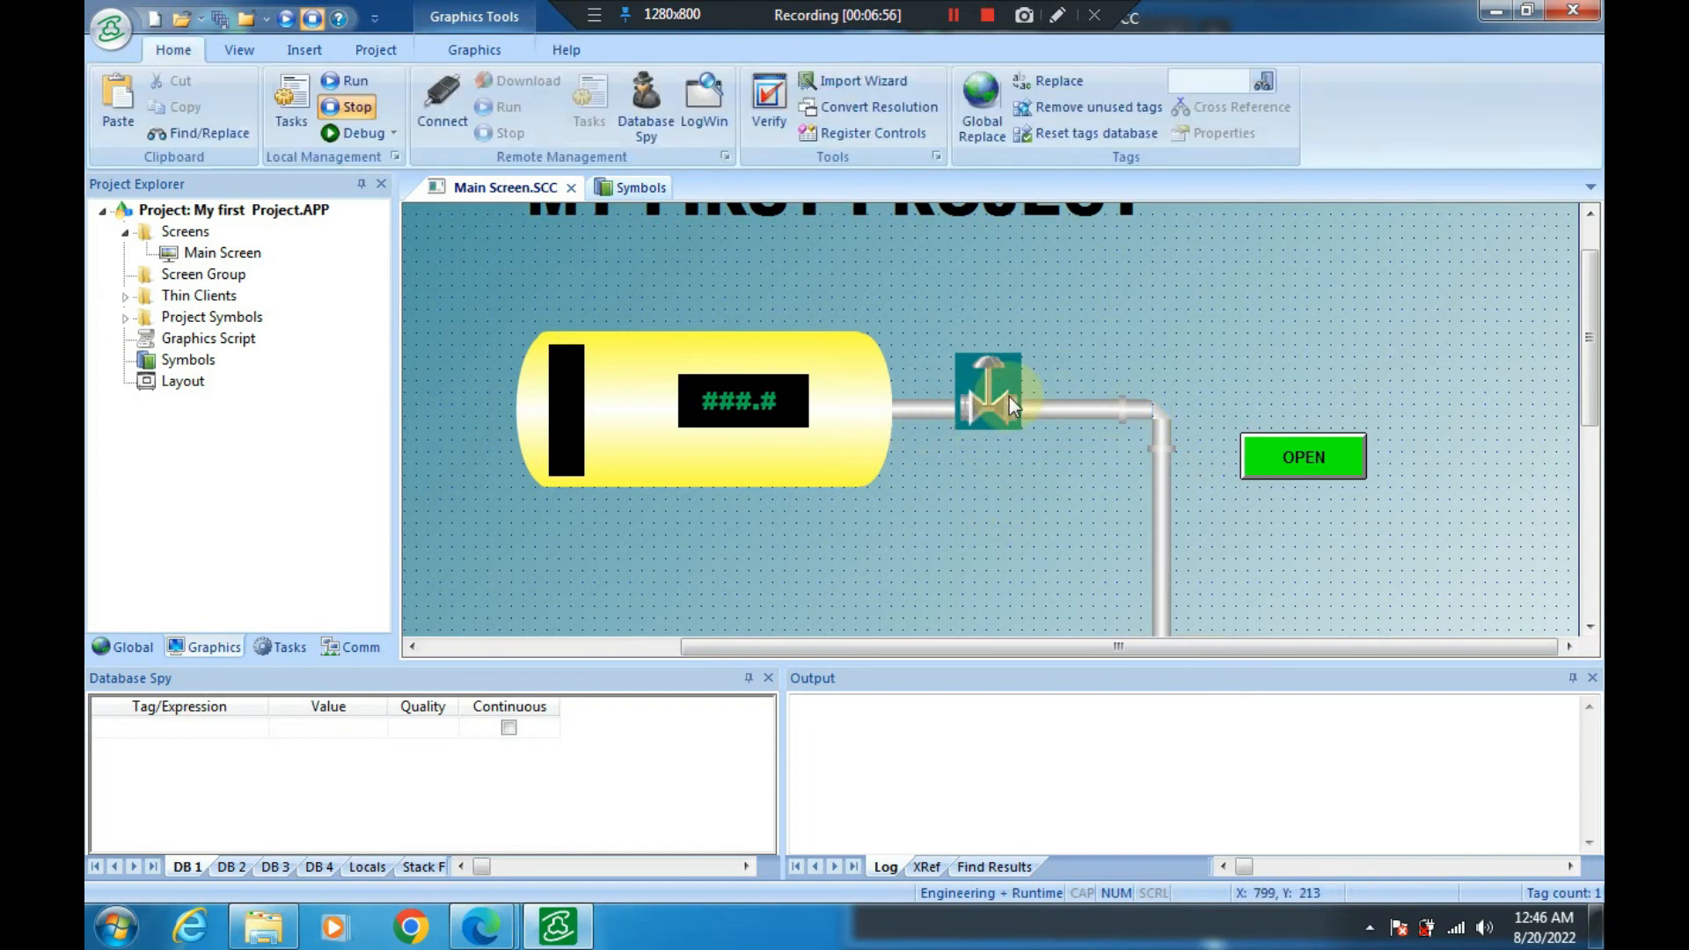
click(1010, 397)
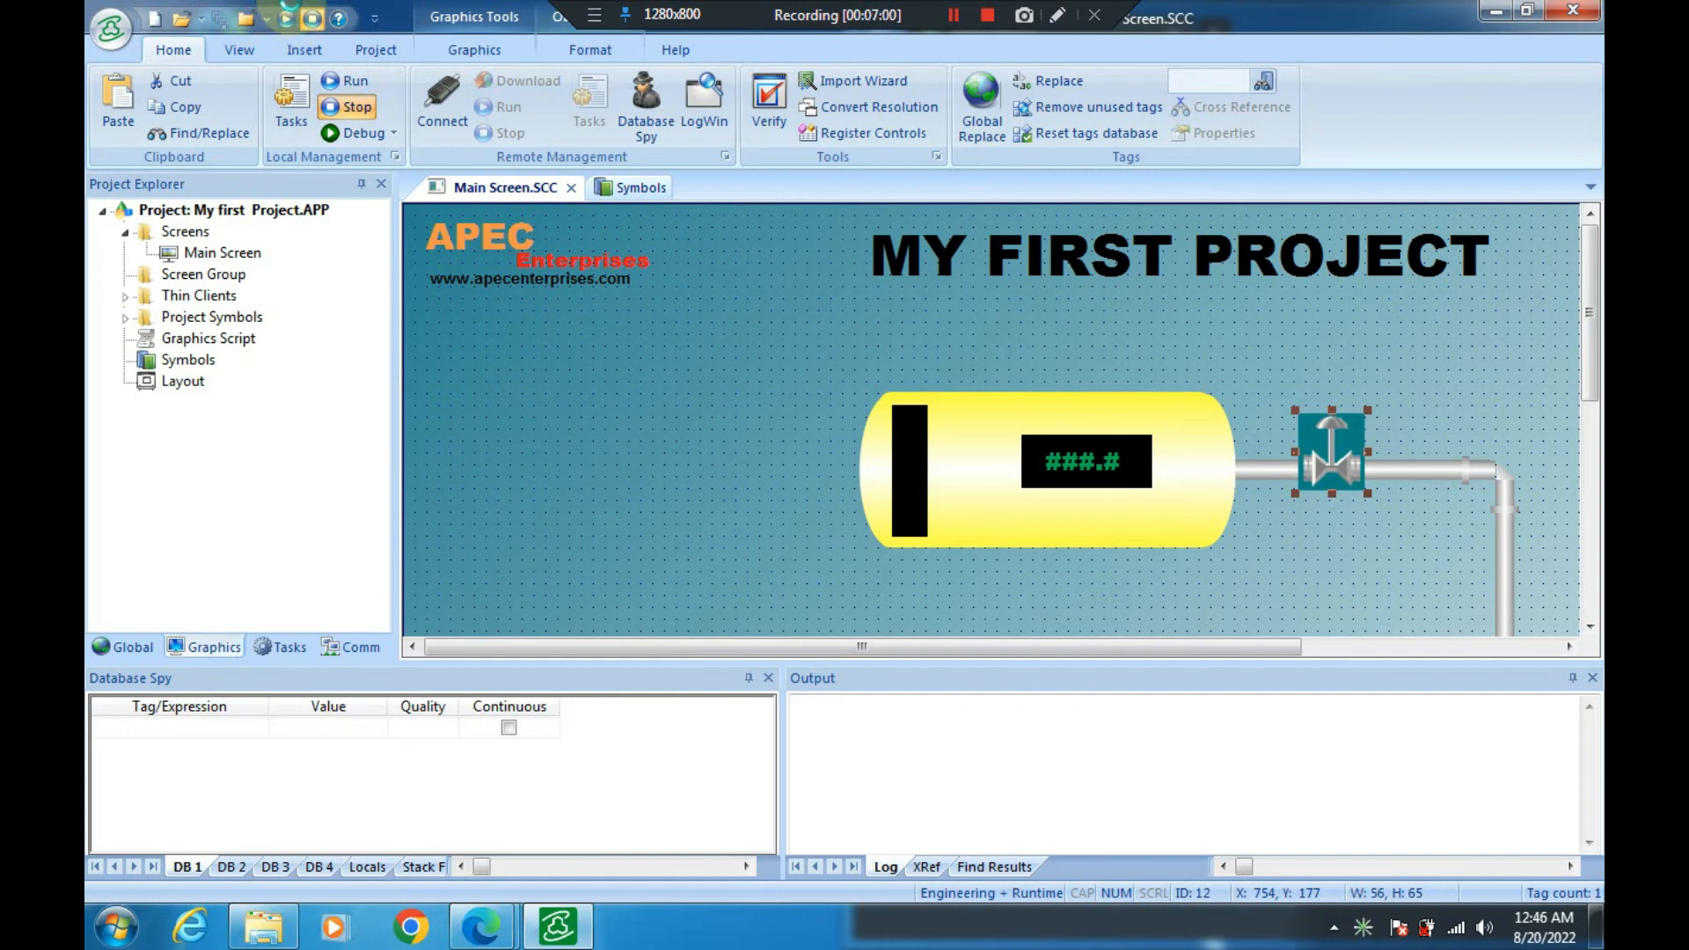
click(312, 18)
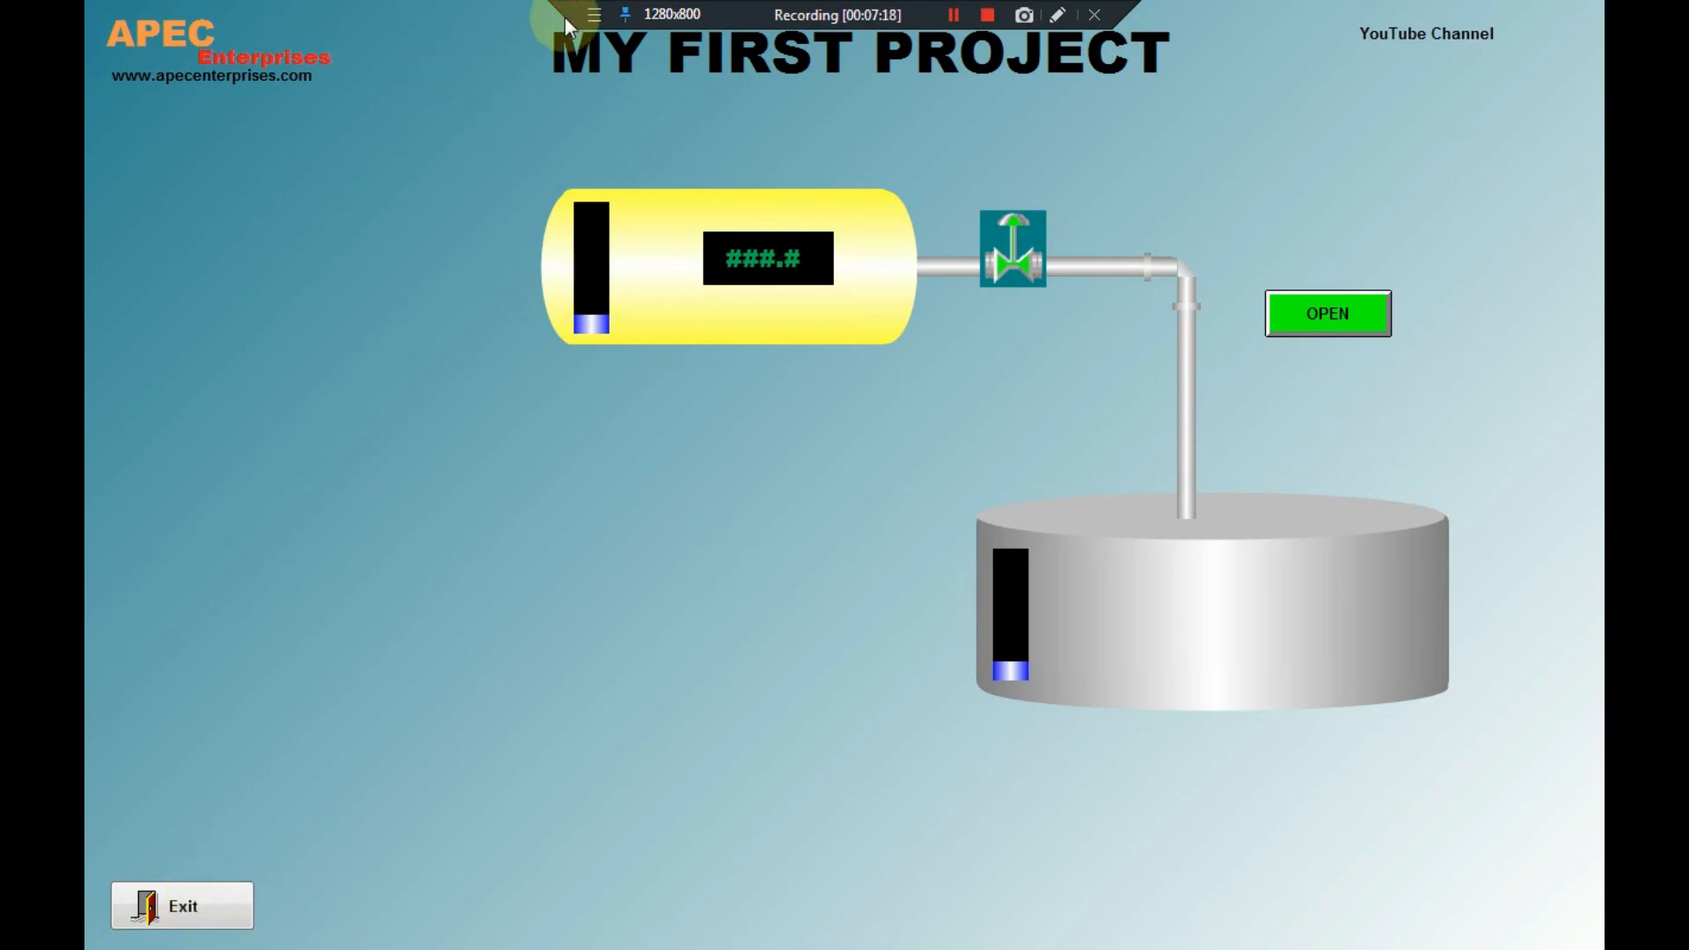
click(594, 15)
click(646, 51)
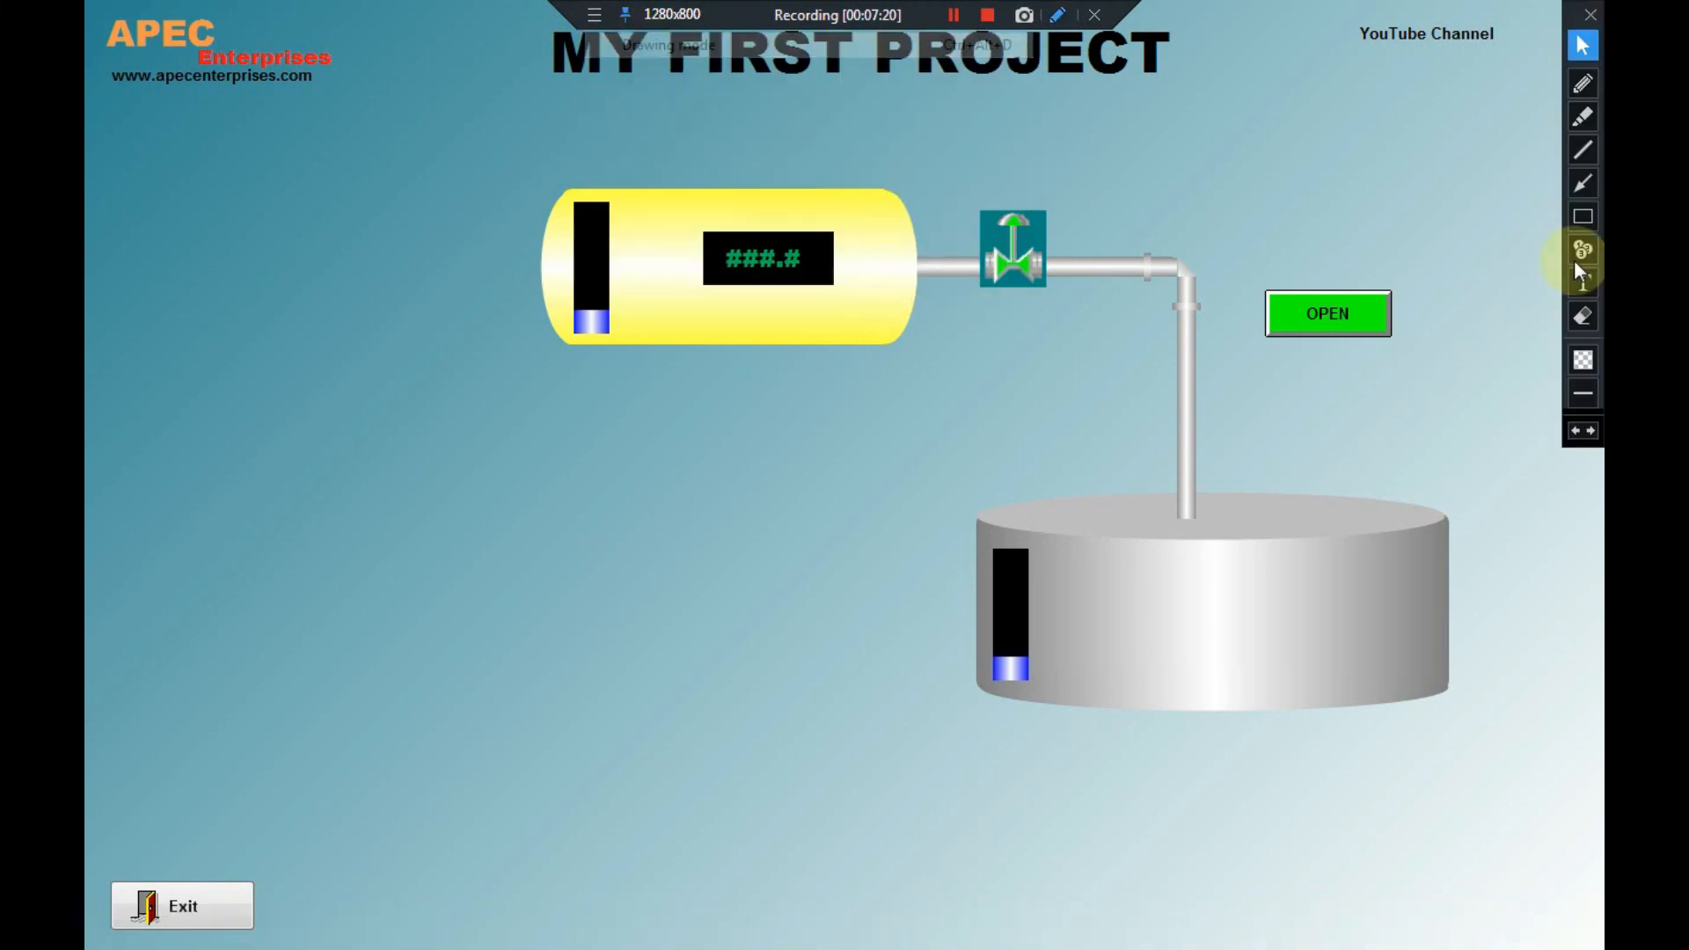
click(1582, 217)
drag(317, 845, 86, 946)
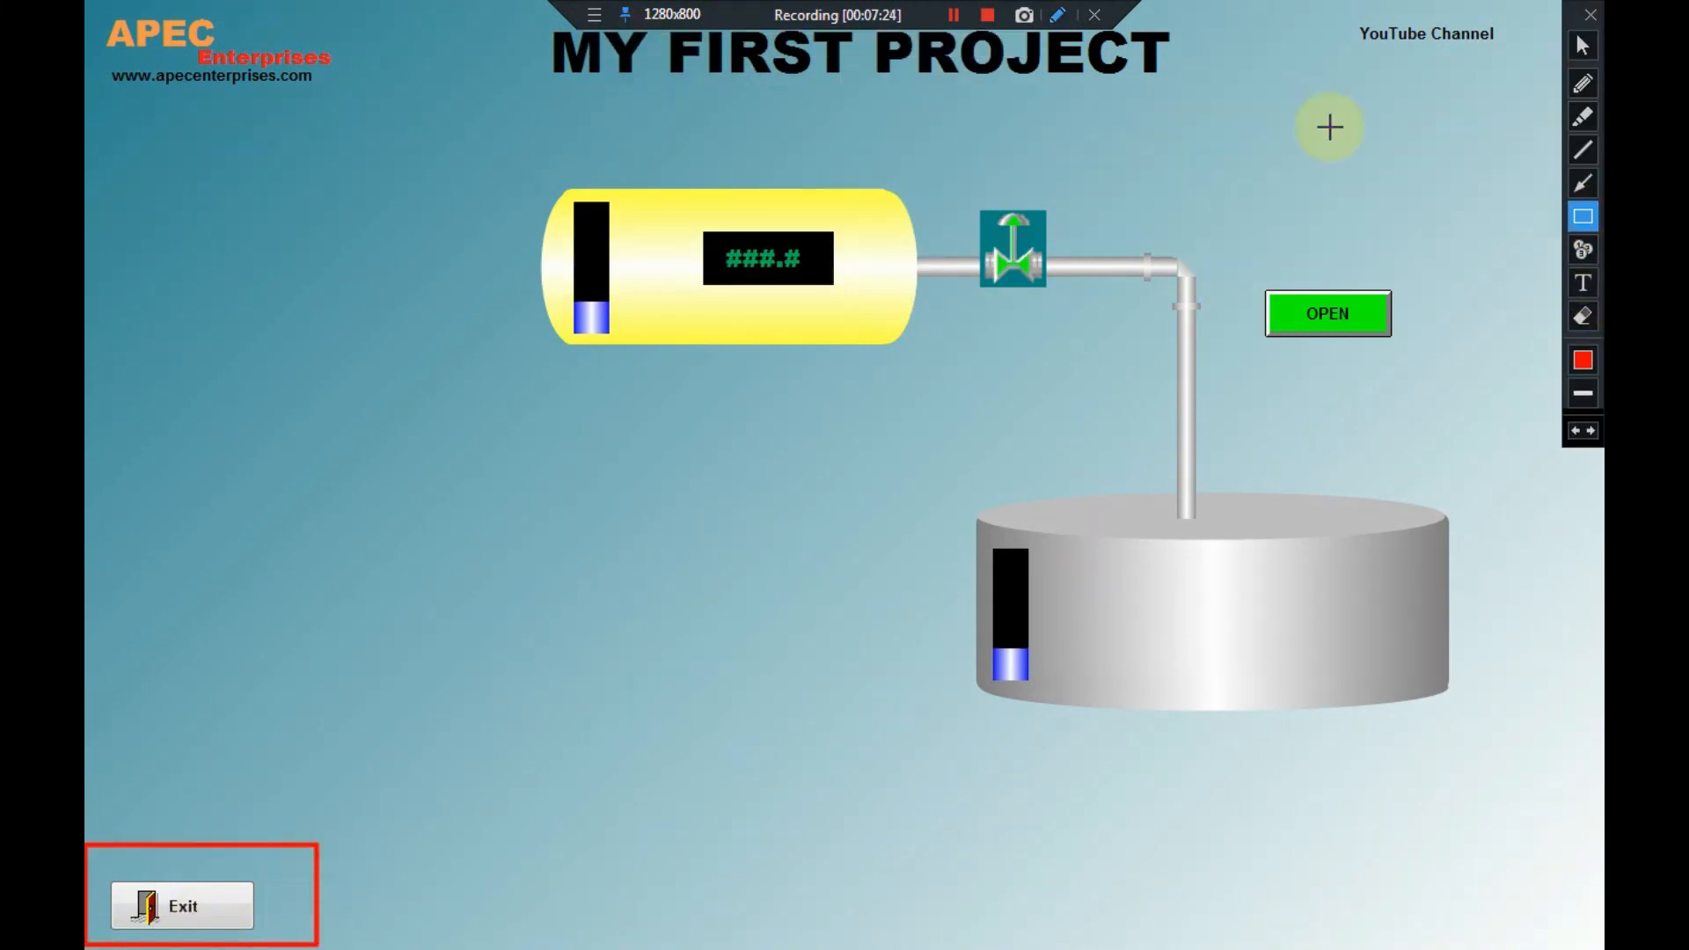
Shut down the running application with the Main Screen's Exit button
click(1583, 45)
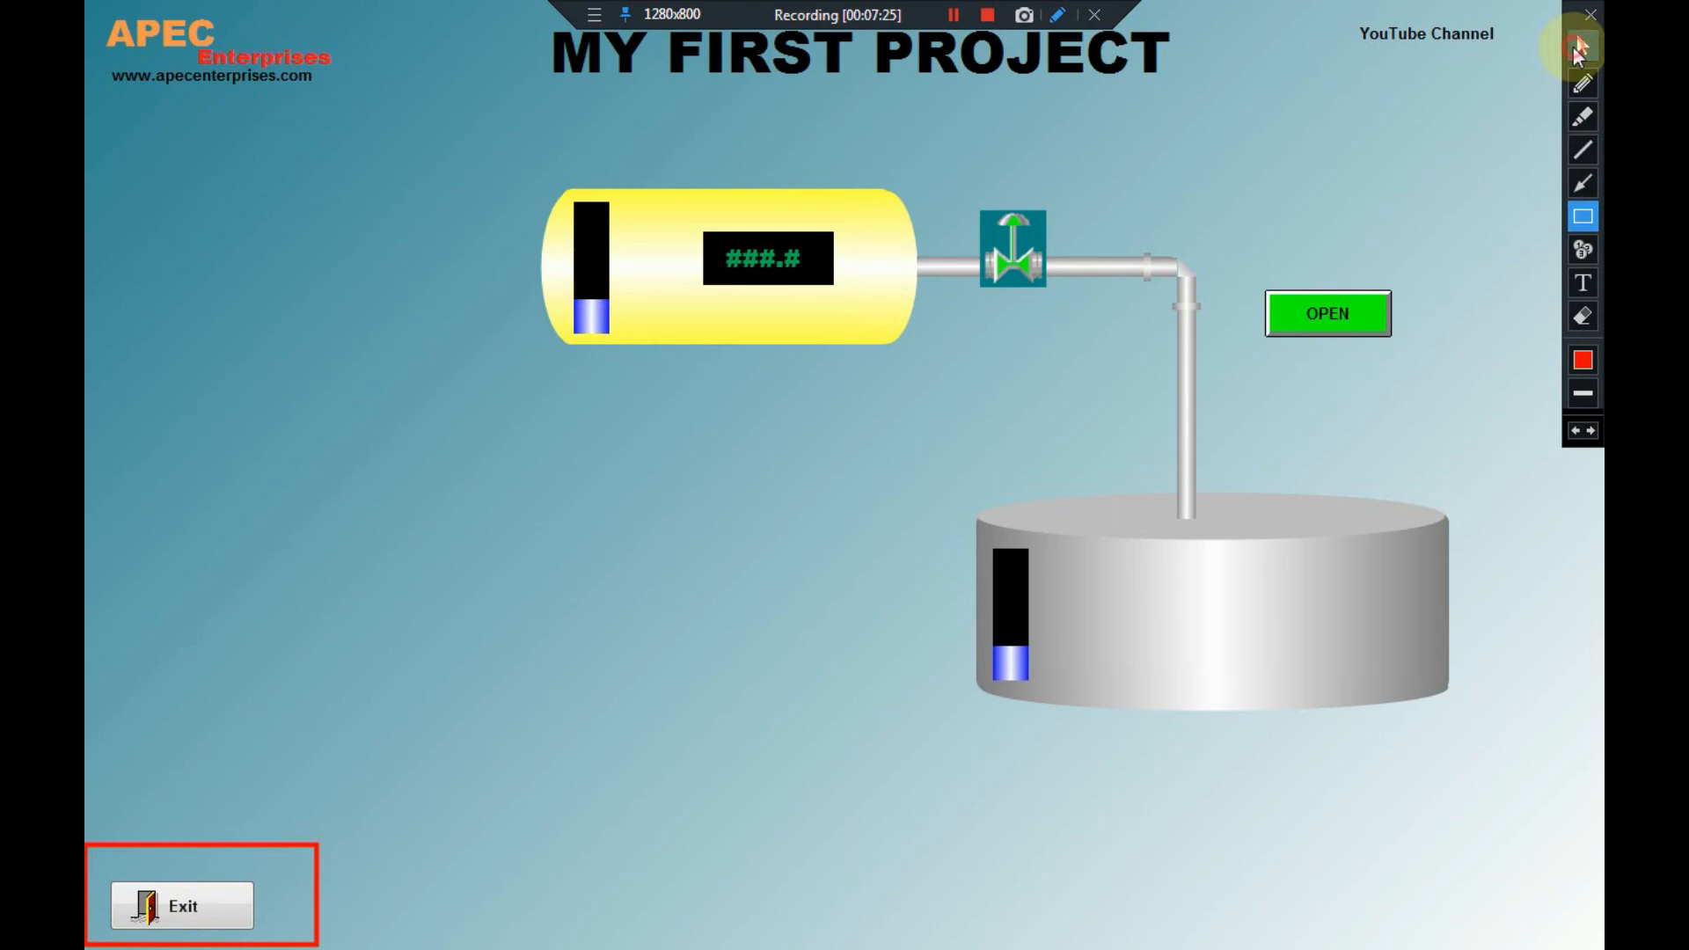
click(205, 907)
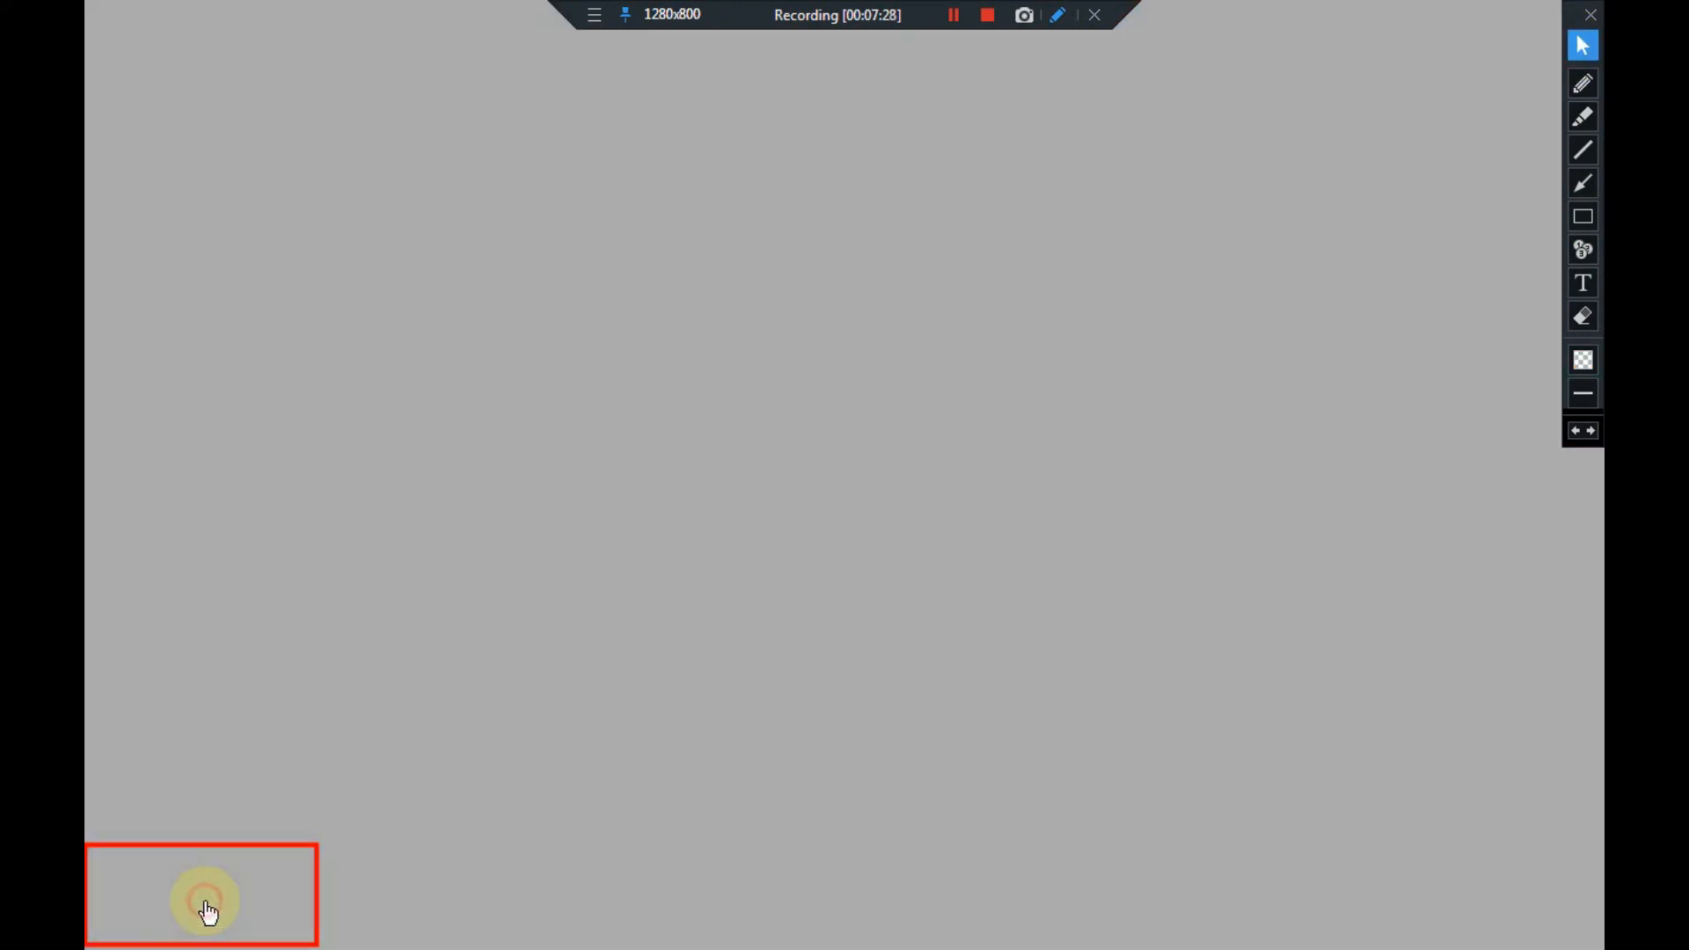
Link the numeric display on the yellow tank to the system Real tag AnalogValue_ and close its properties
mouse_move(737, 648)
mouse_down()
mouse_move(1001, 651)
mouse_move(751, 674)
mouse_up()
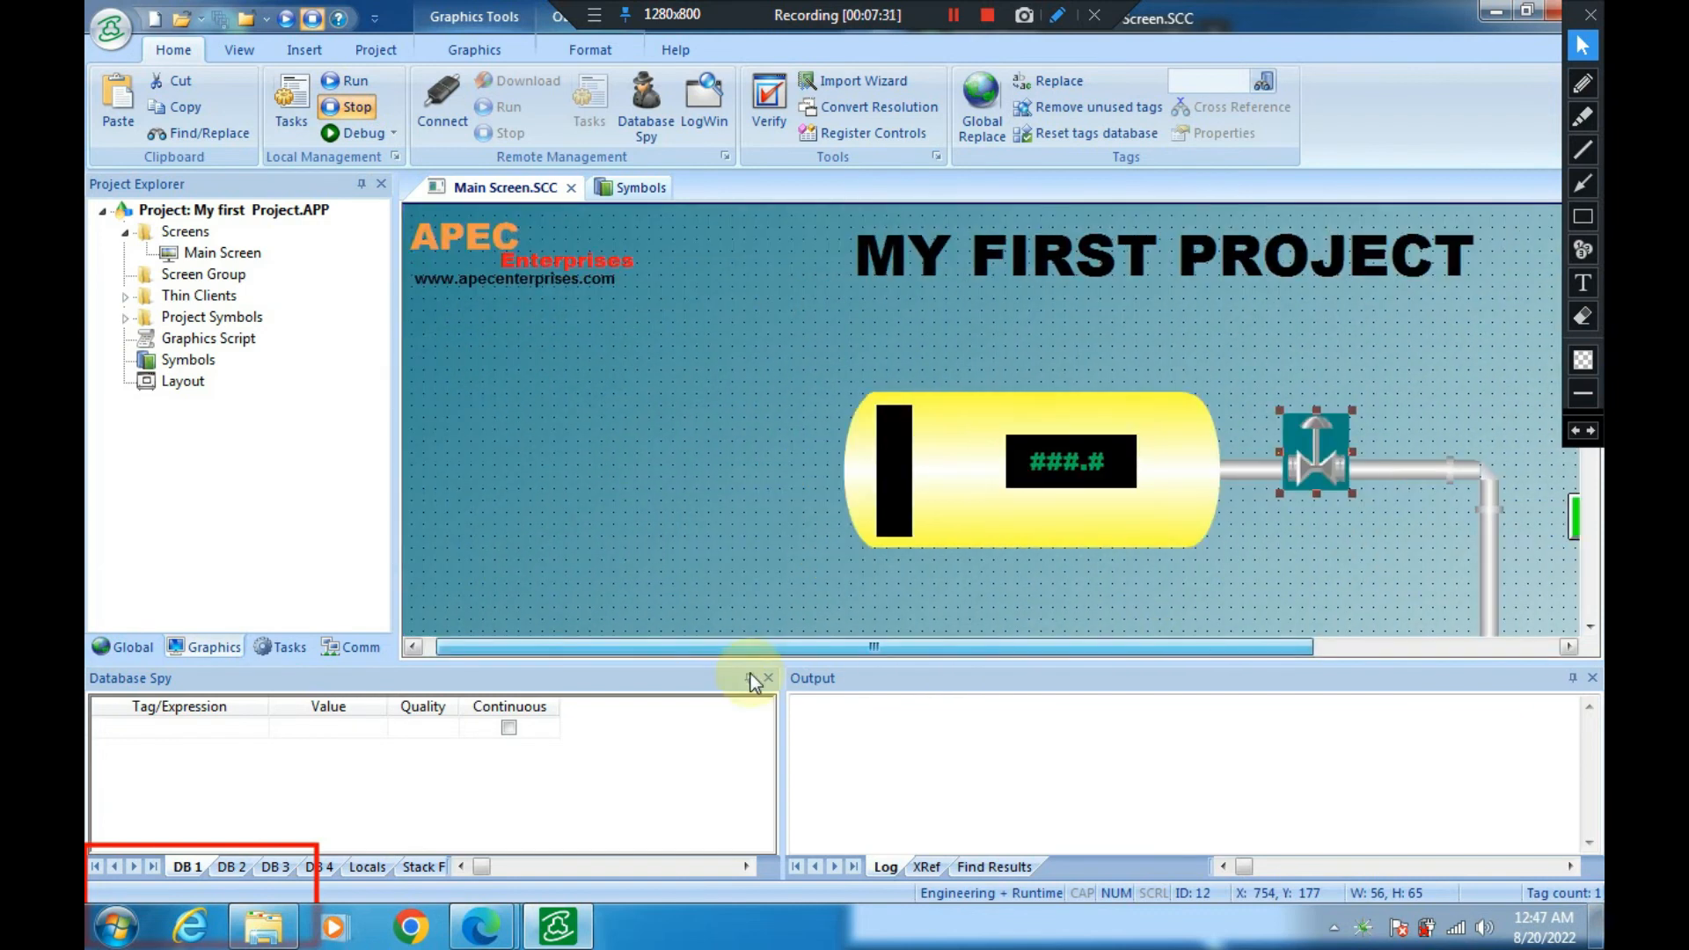
click(1087, 463)
double_click(1086, 461)
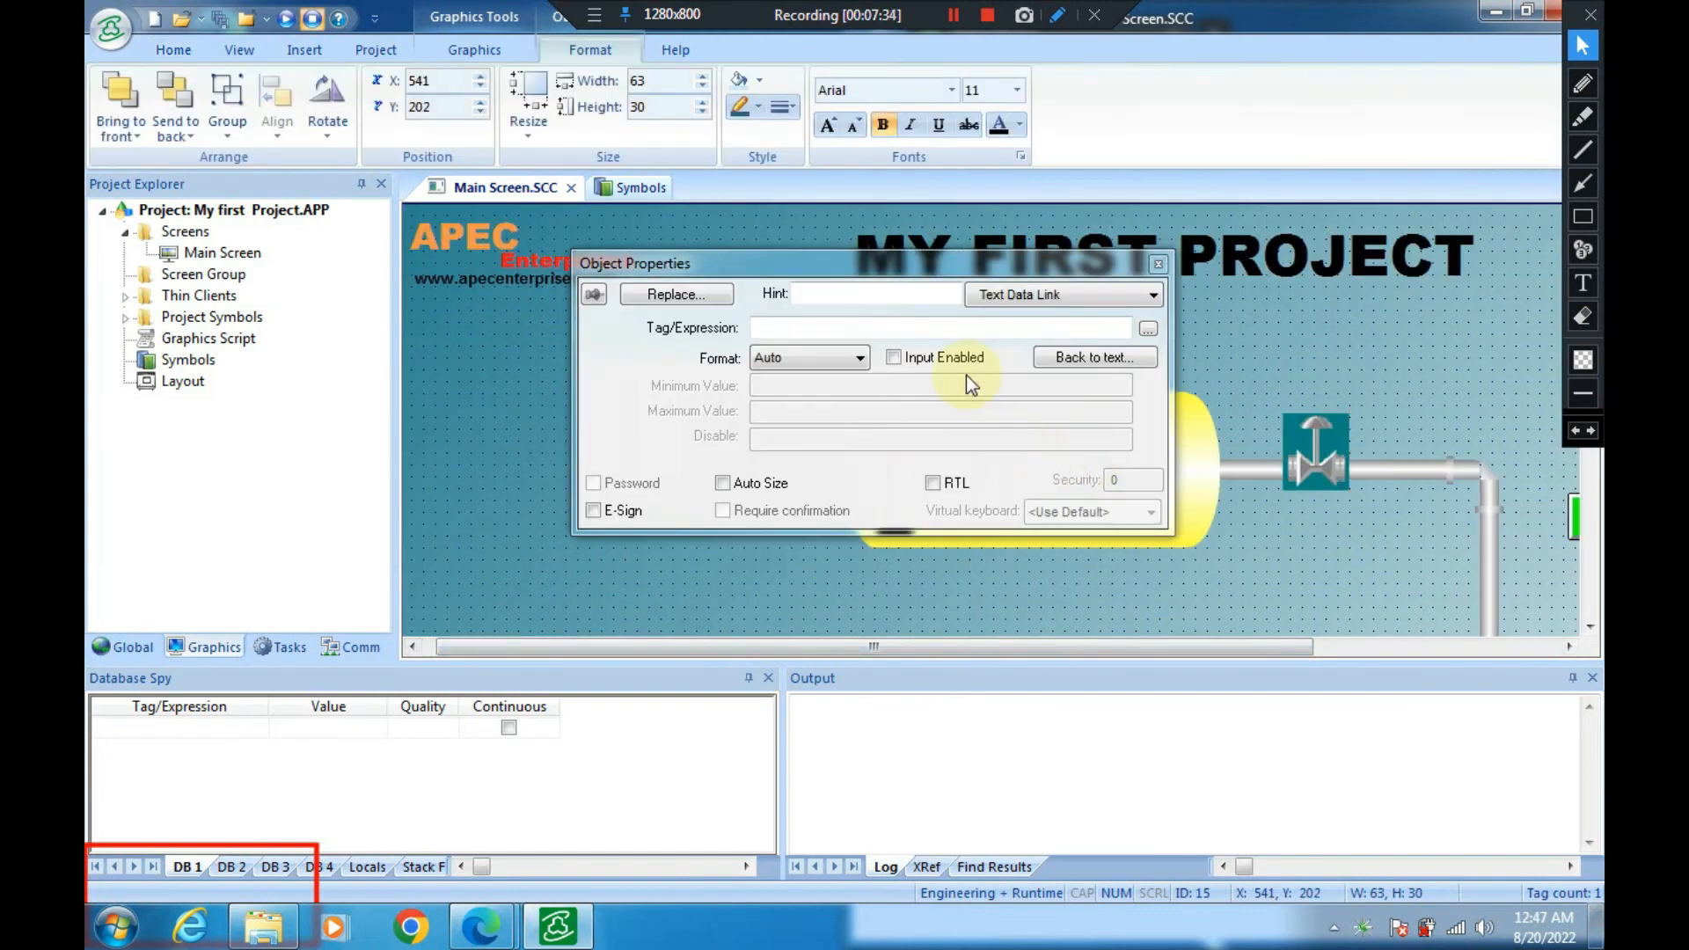
click(1148, 328)
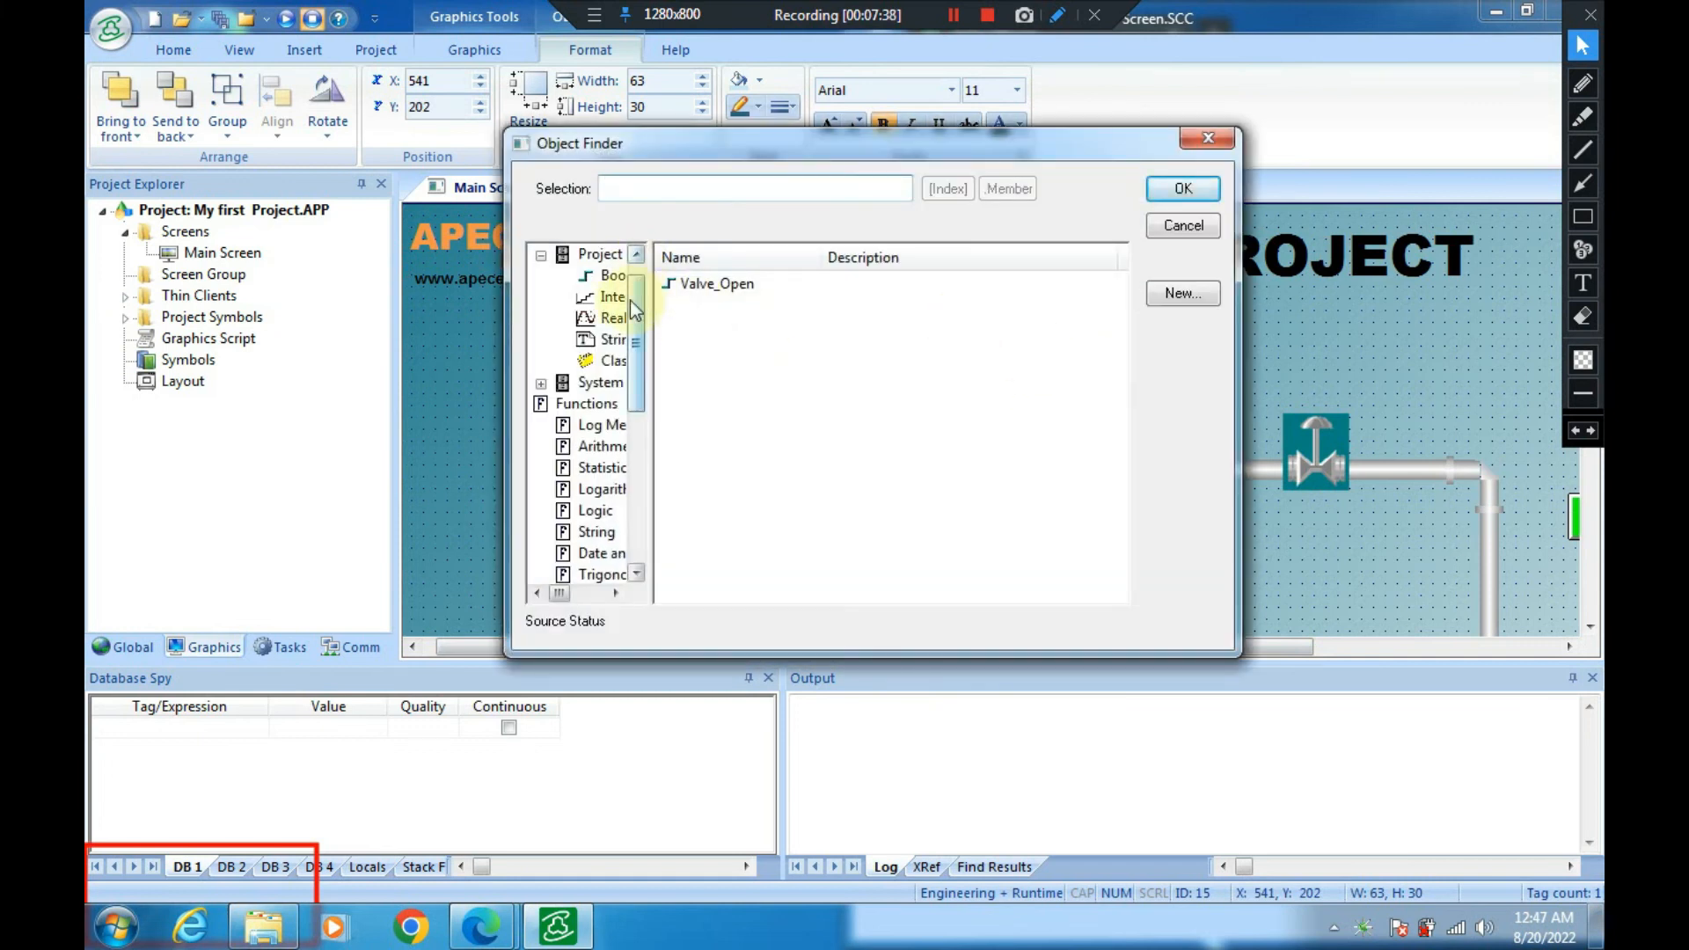
click(542, 255)
click(541, 276)
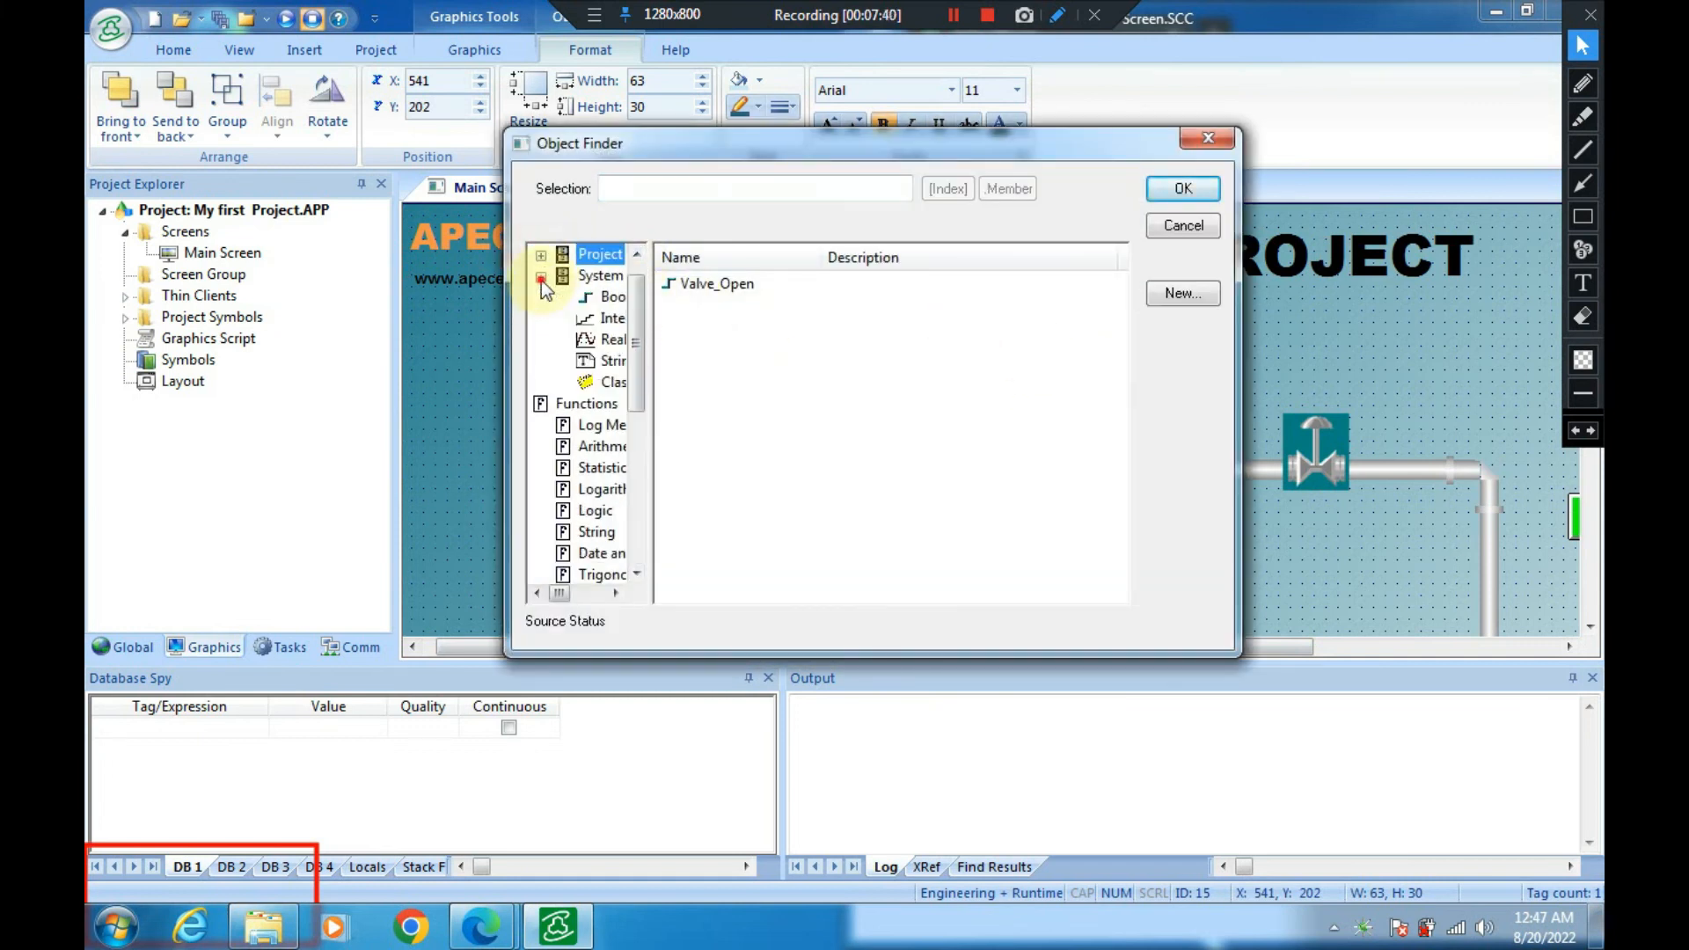
drag(652, 333, 805, 333)
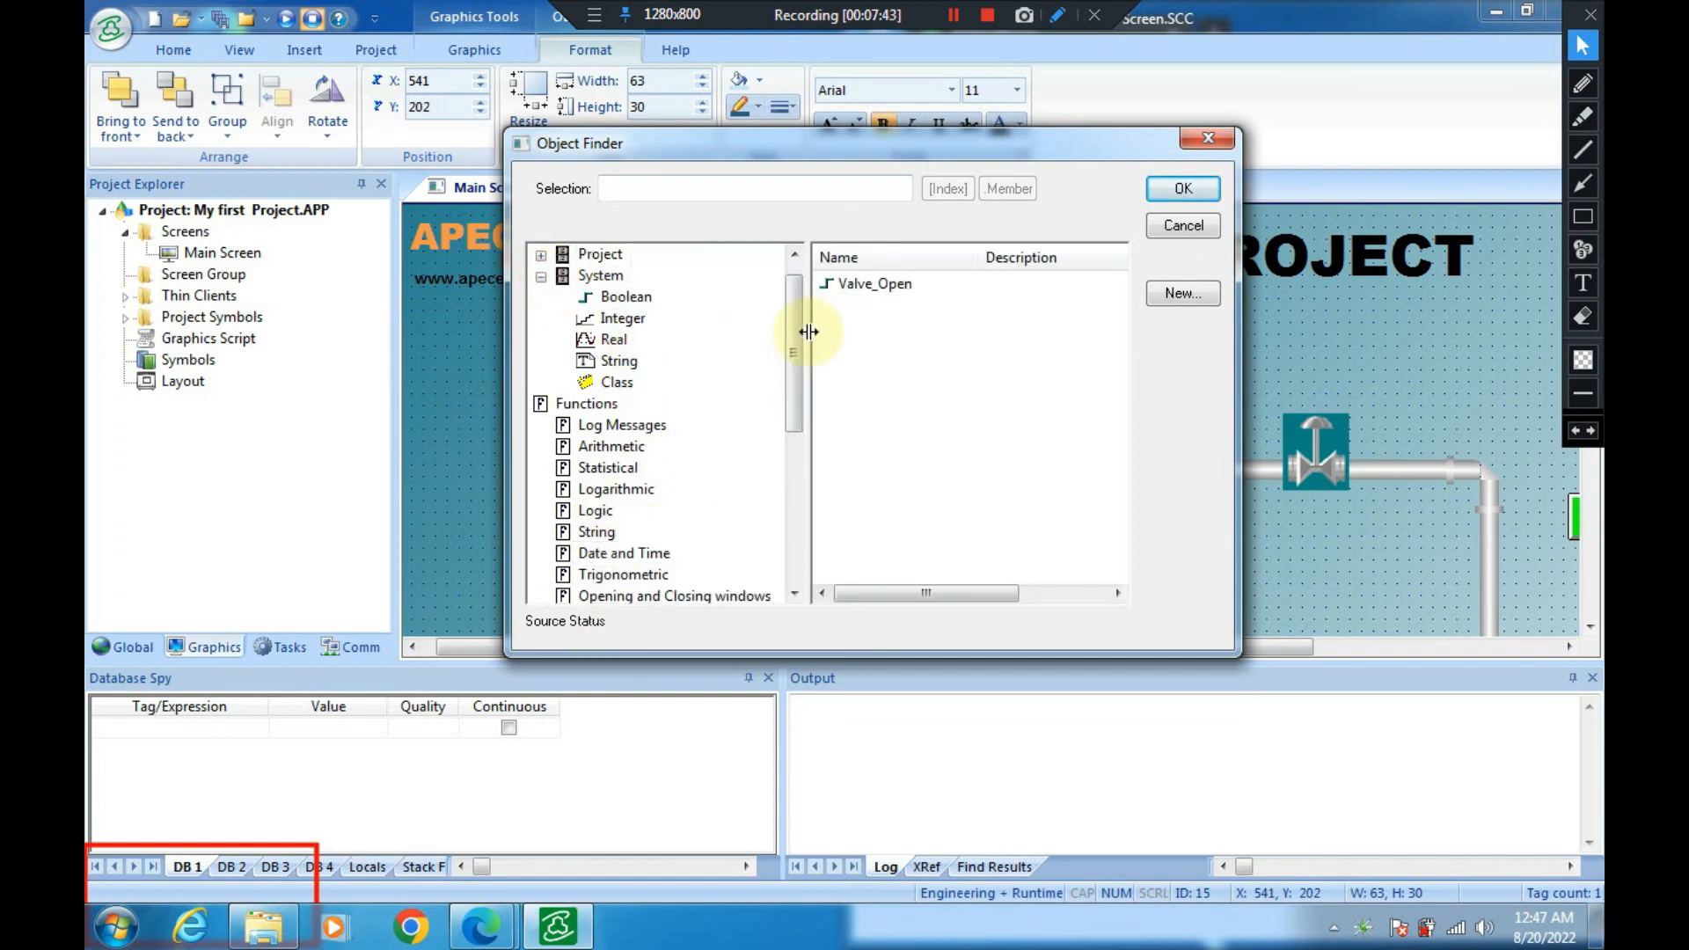
click(615, 342)
click(882, 284)
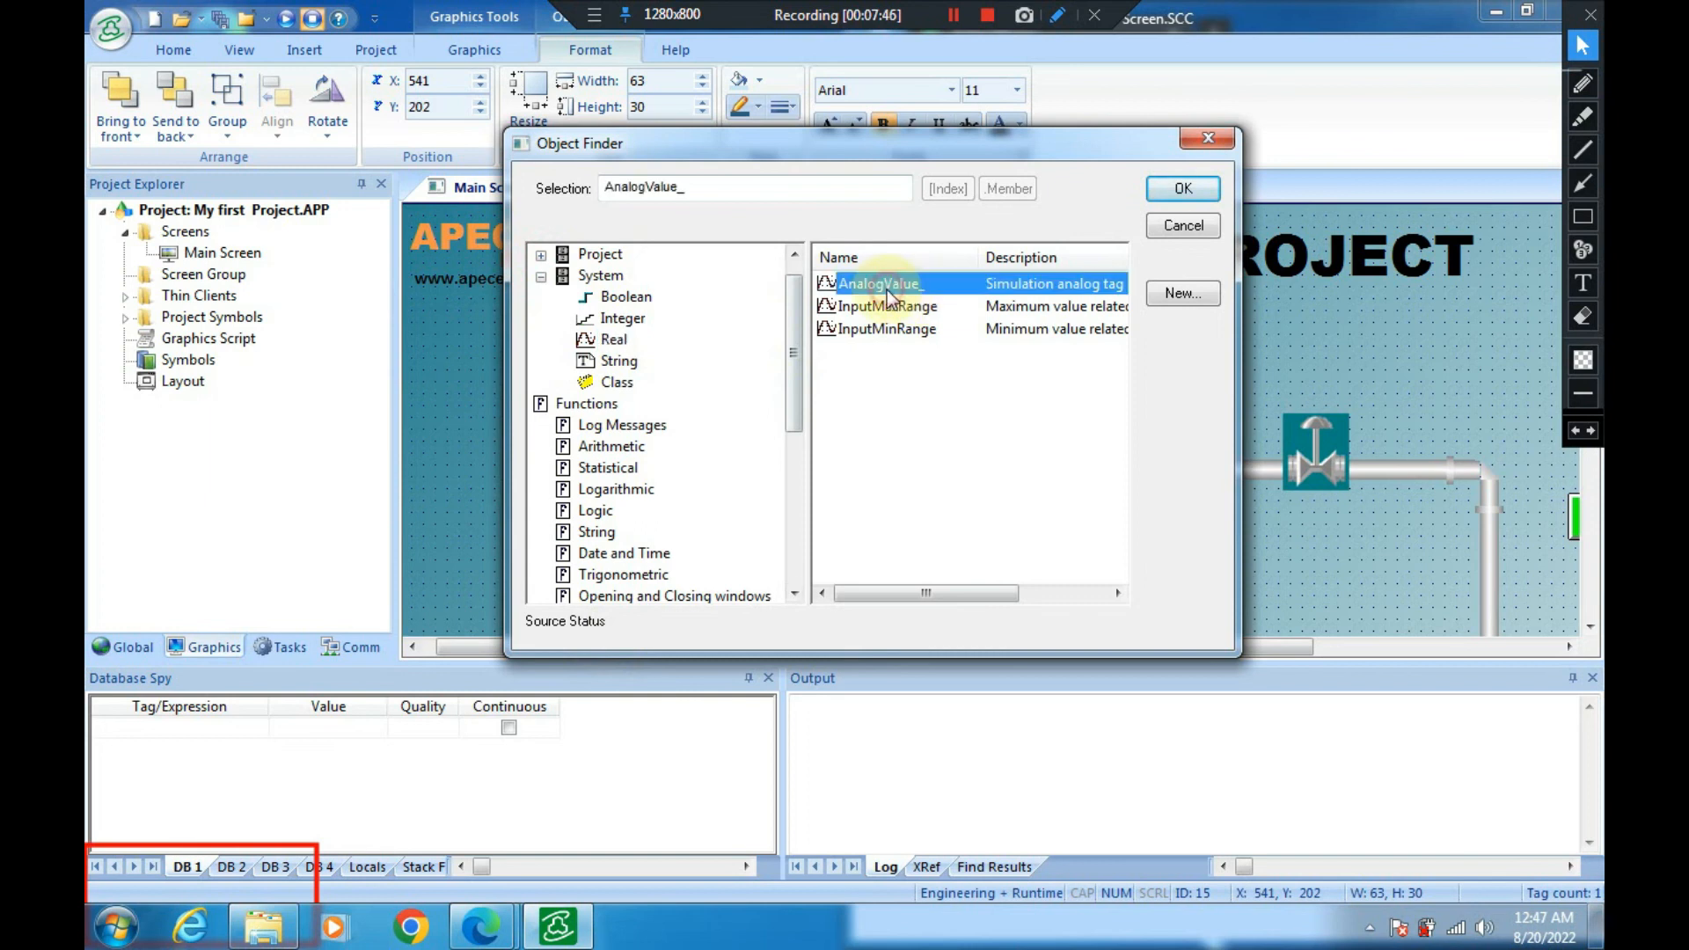
click(1183, 188)
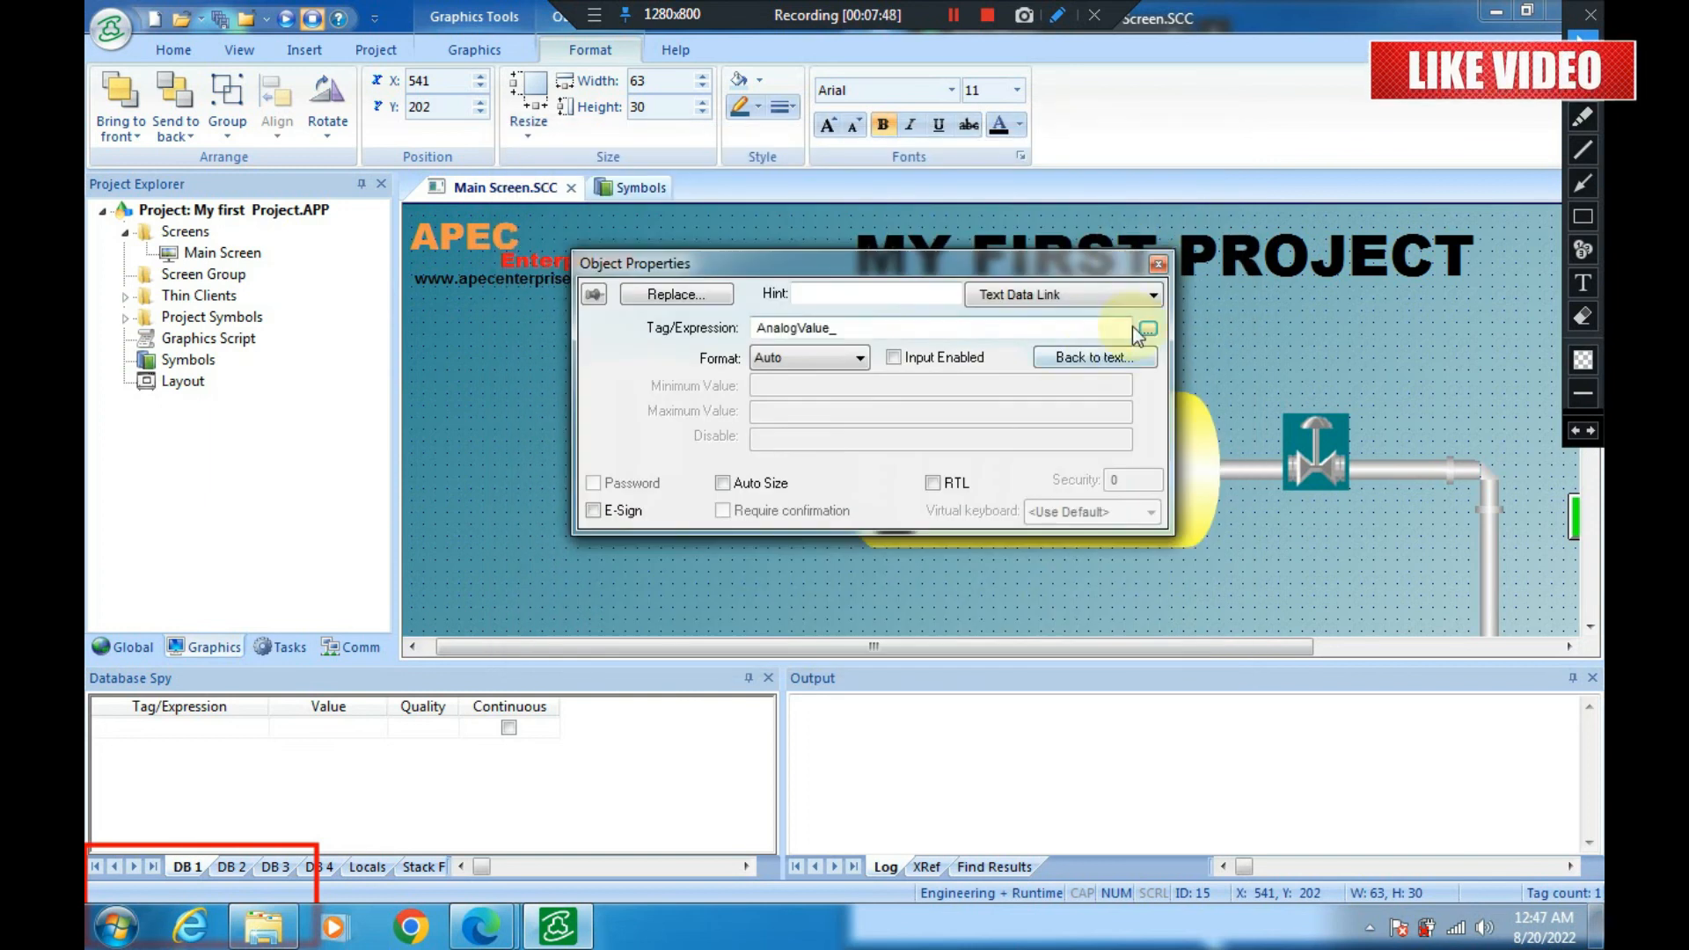
click(1158, 264)
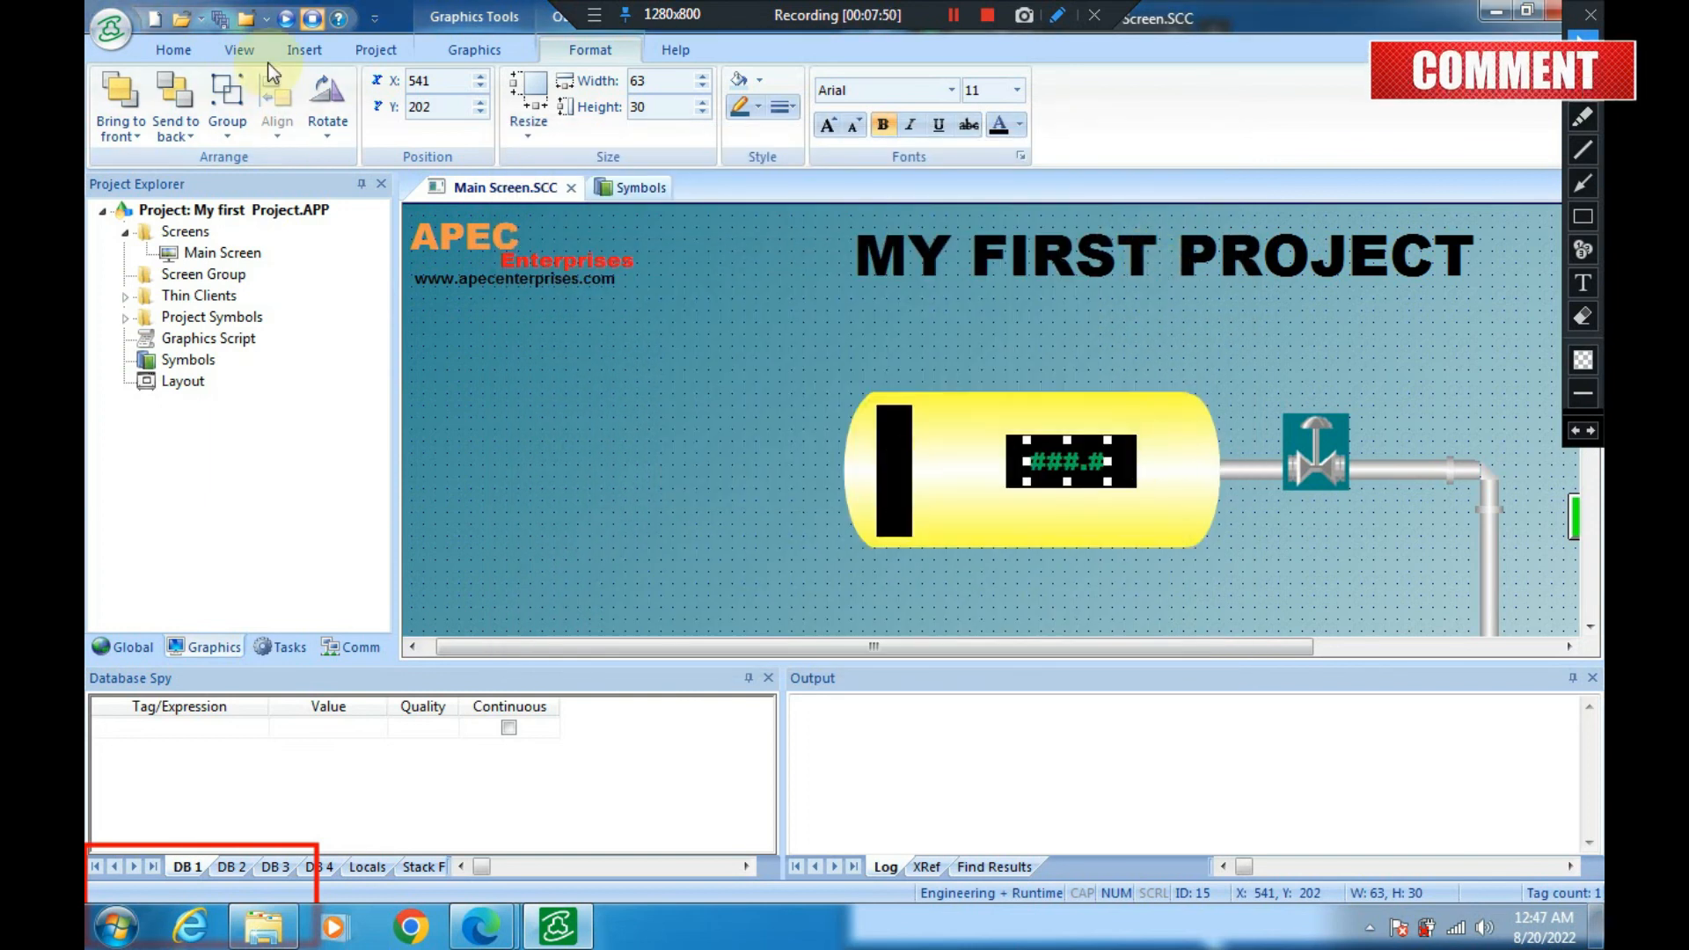
Run the project and test the valve by toggling its pushbutton repeatedly between open and closed
click(272, 13)
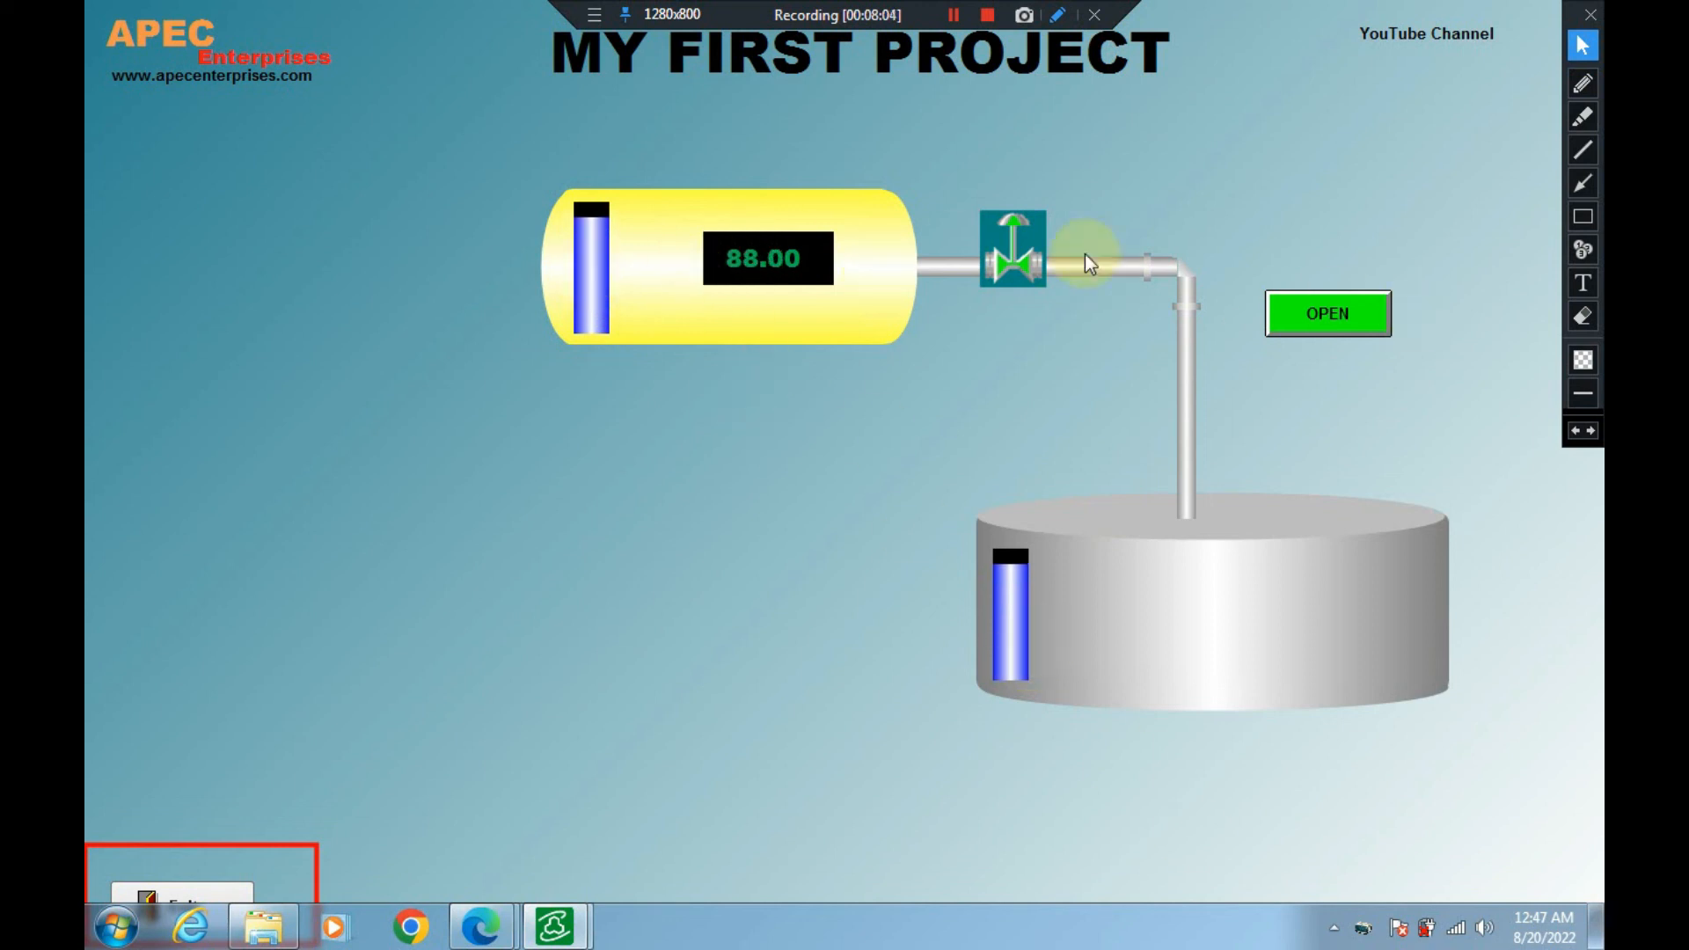
click(1346, 324)
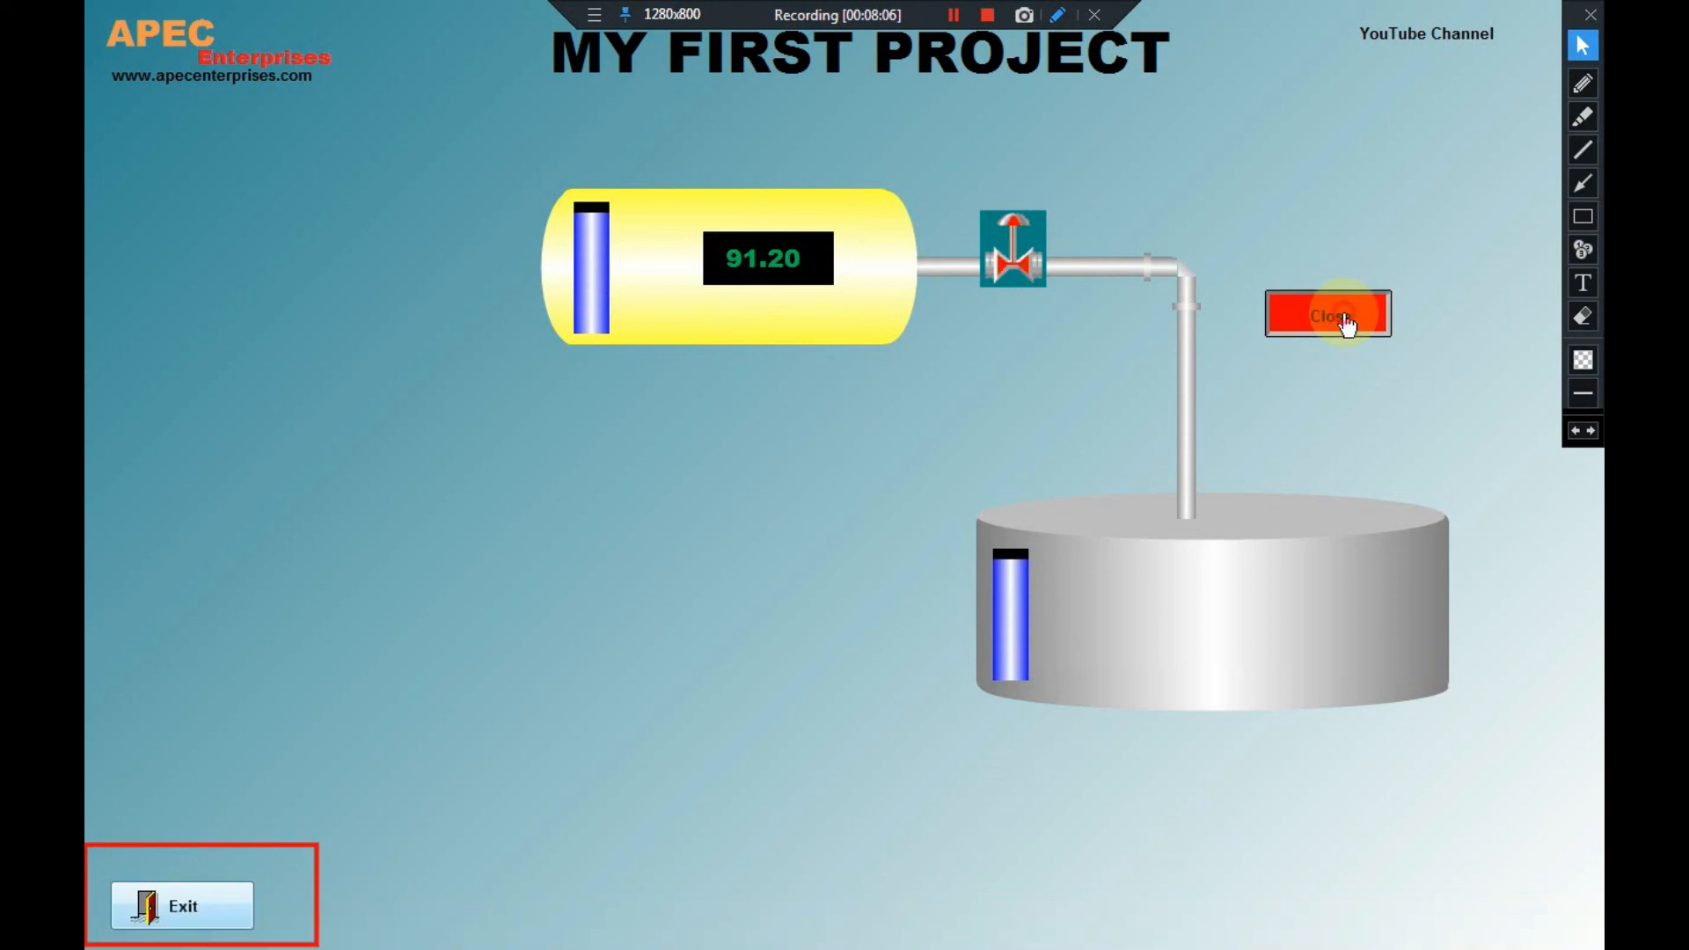
click(1032, 266)
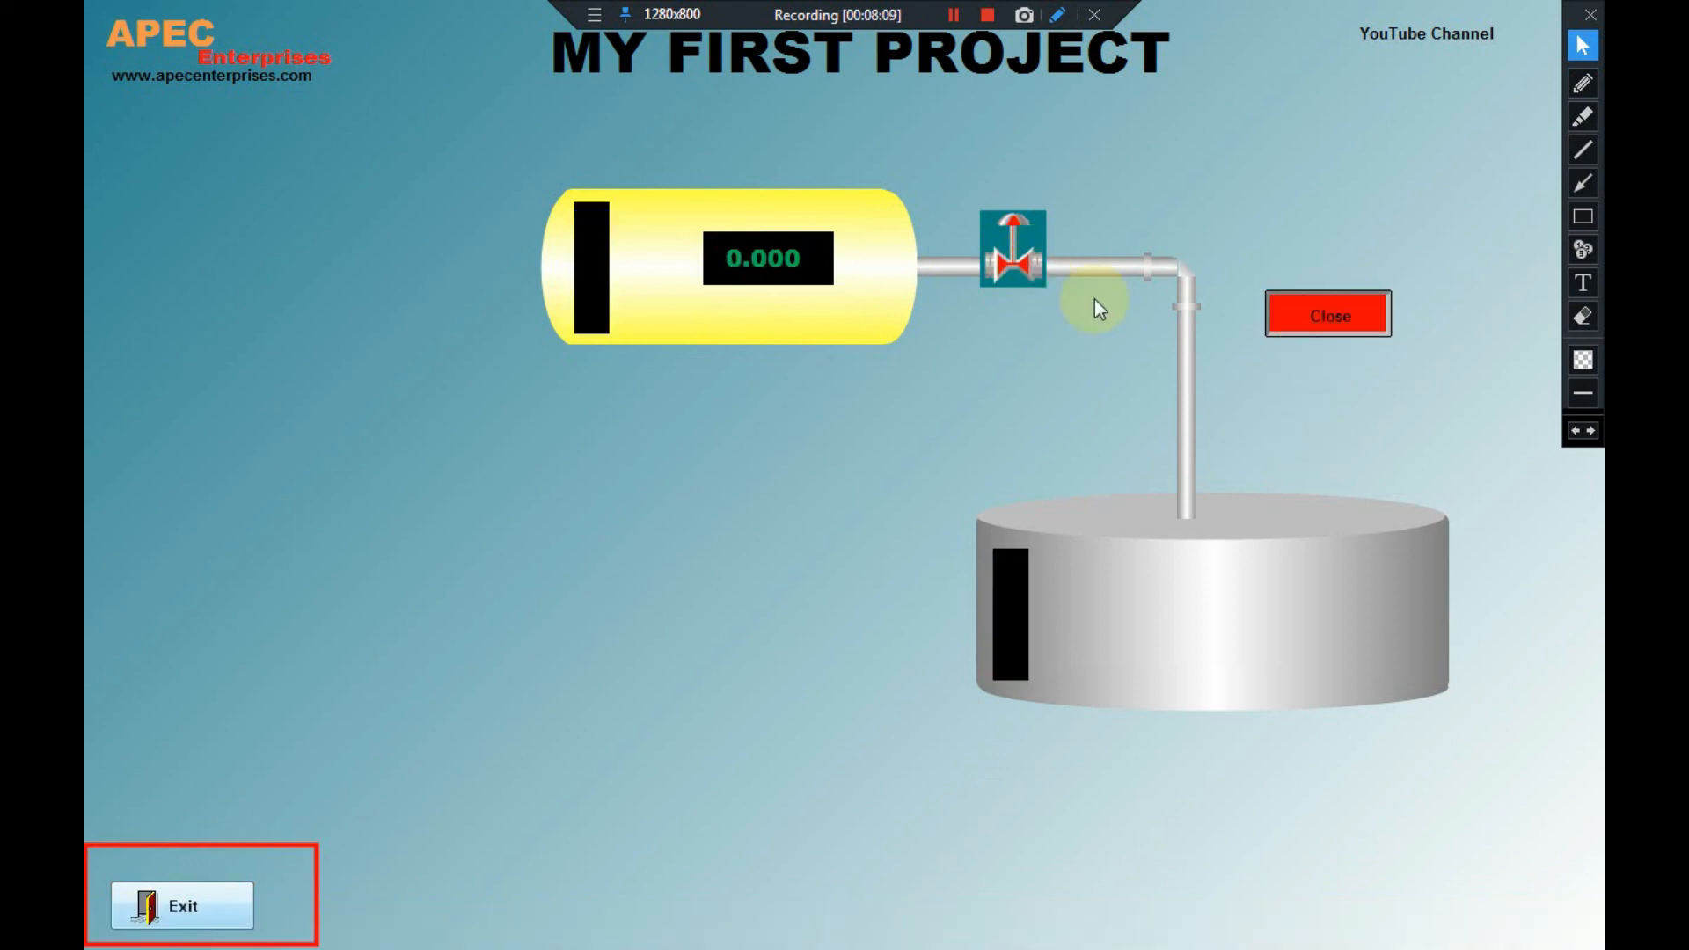
click(1347, 328)
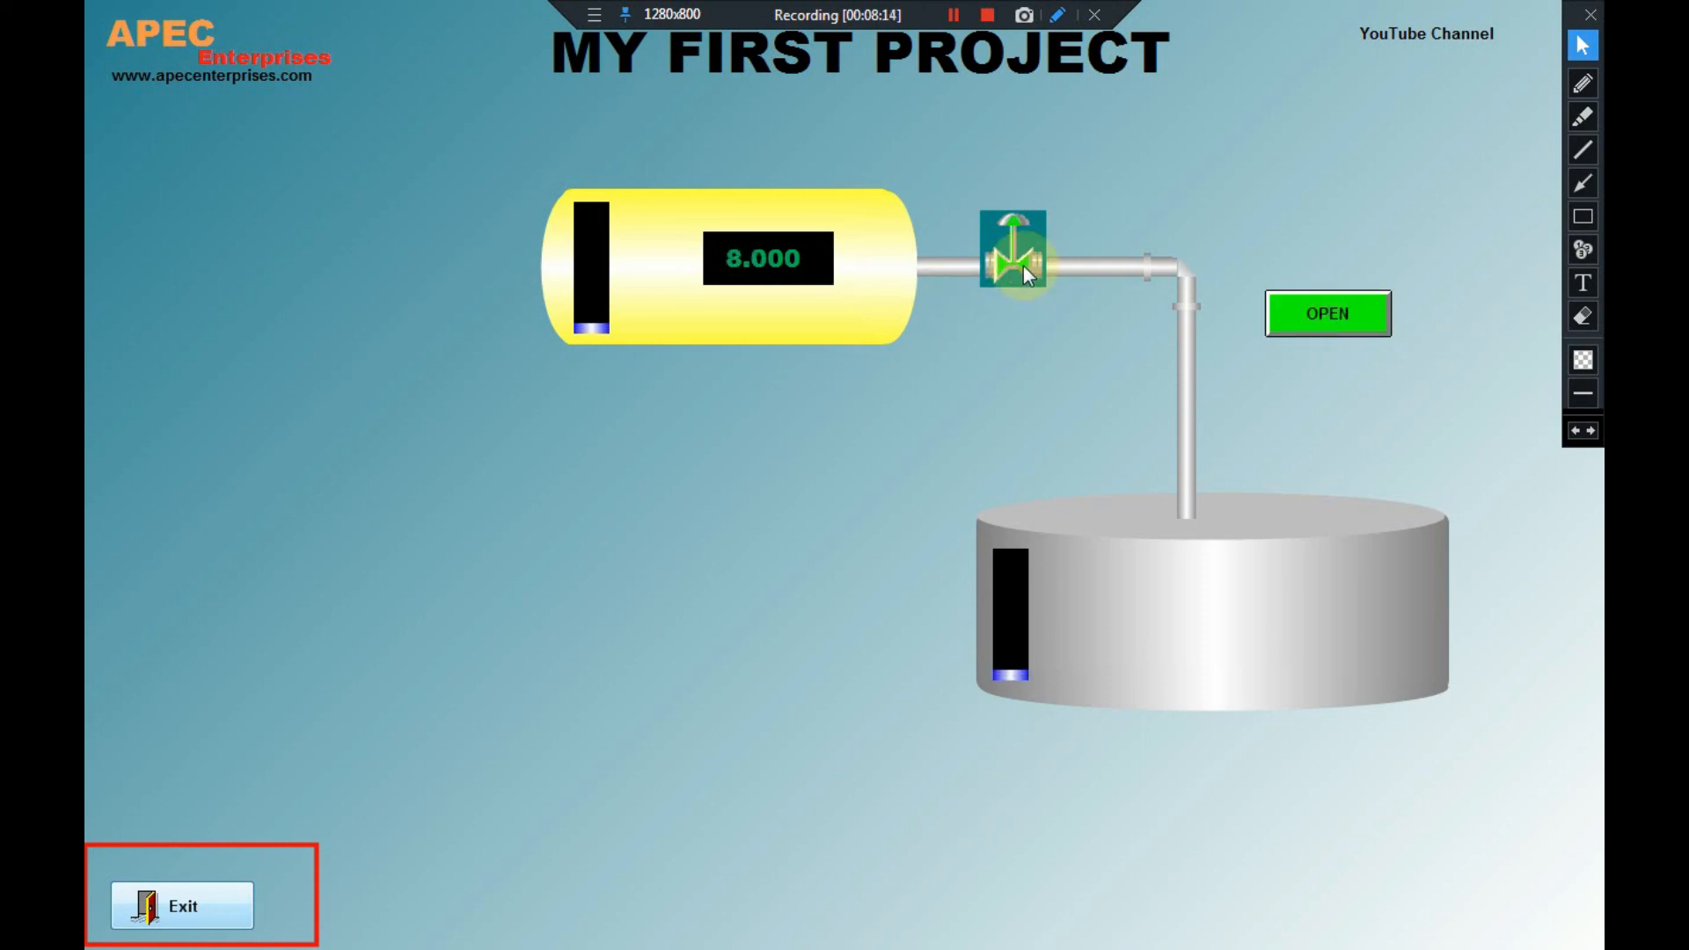
click(1333, 314)
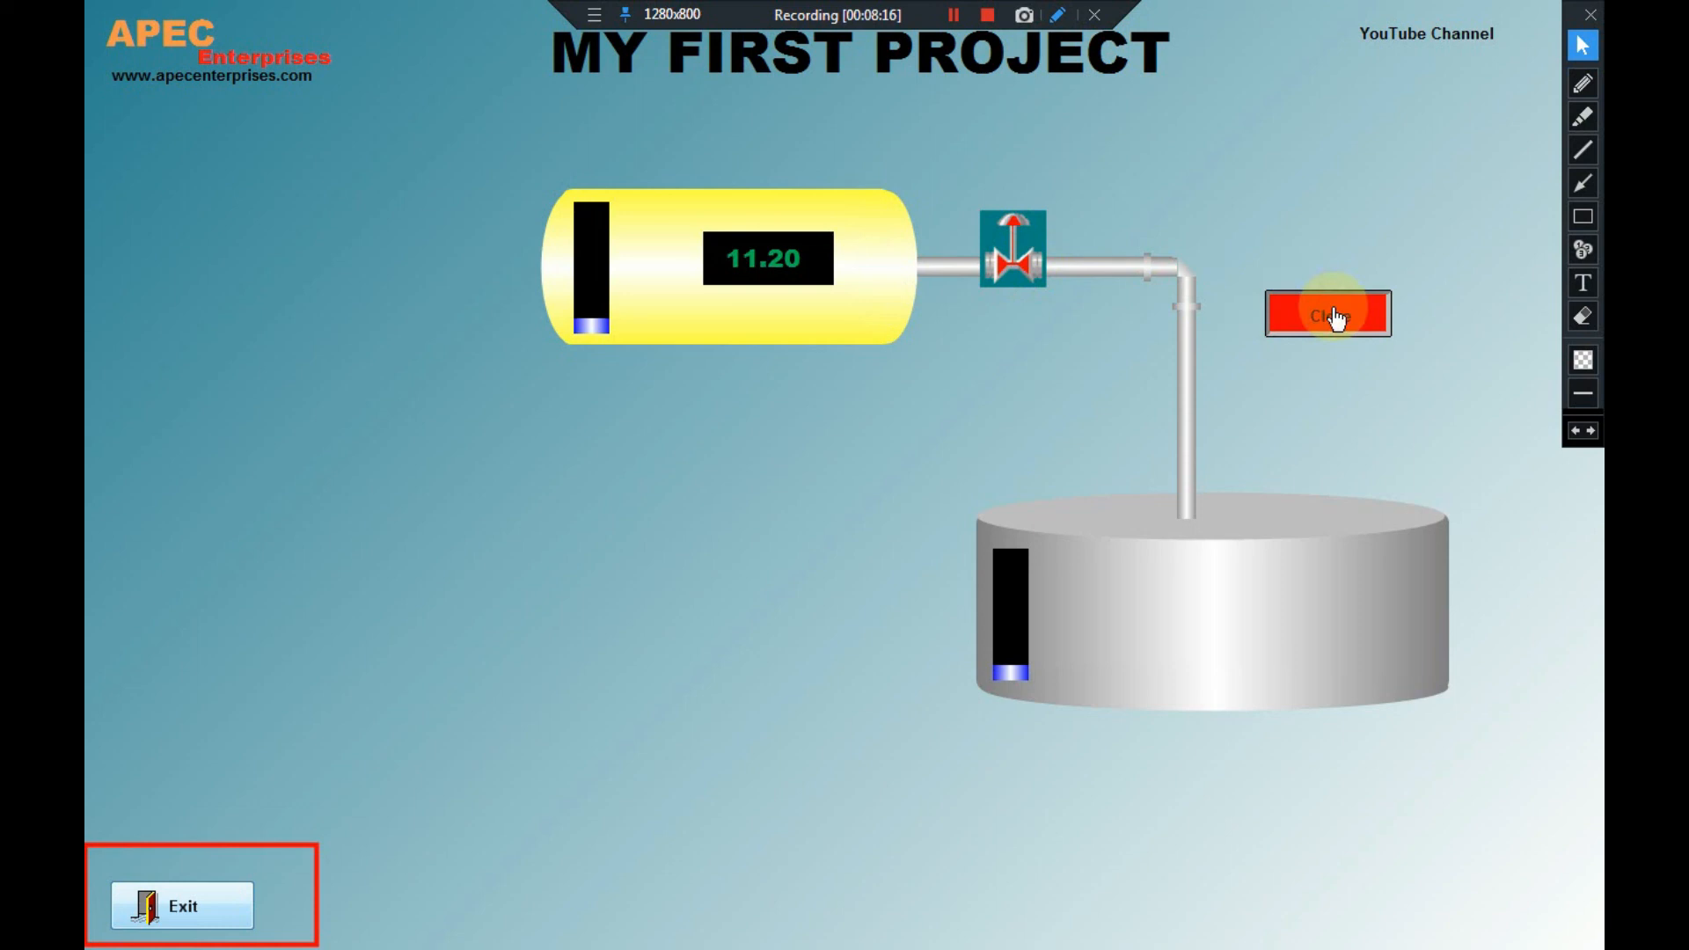
click(1335, 317)
click(1335, 318)
click(1335, 320)
click(1335, 320)
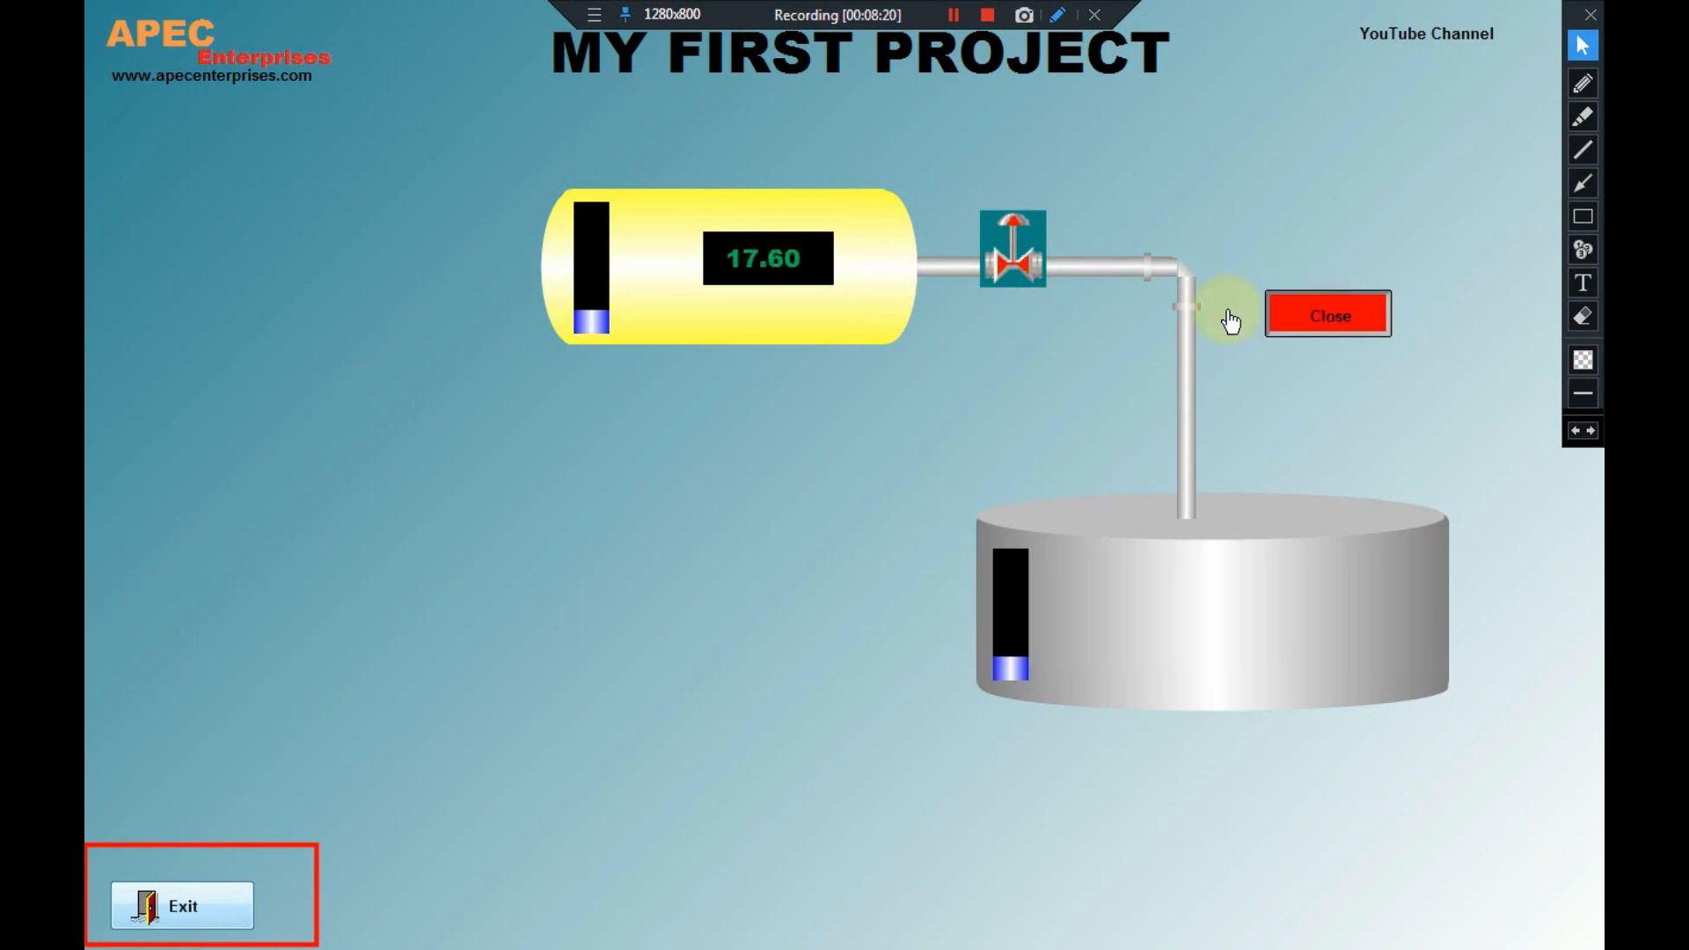
click(1584, 217)
drag(969, 192, 1089, 329)
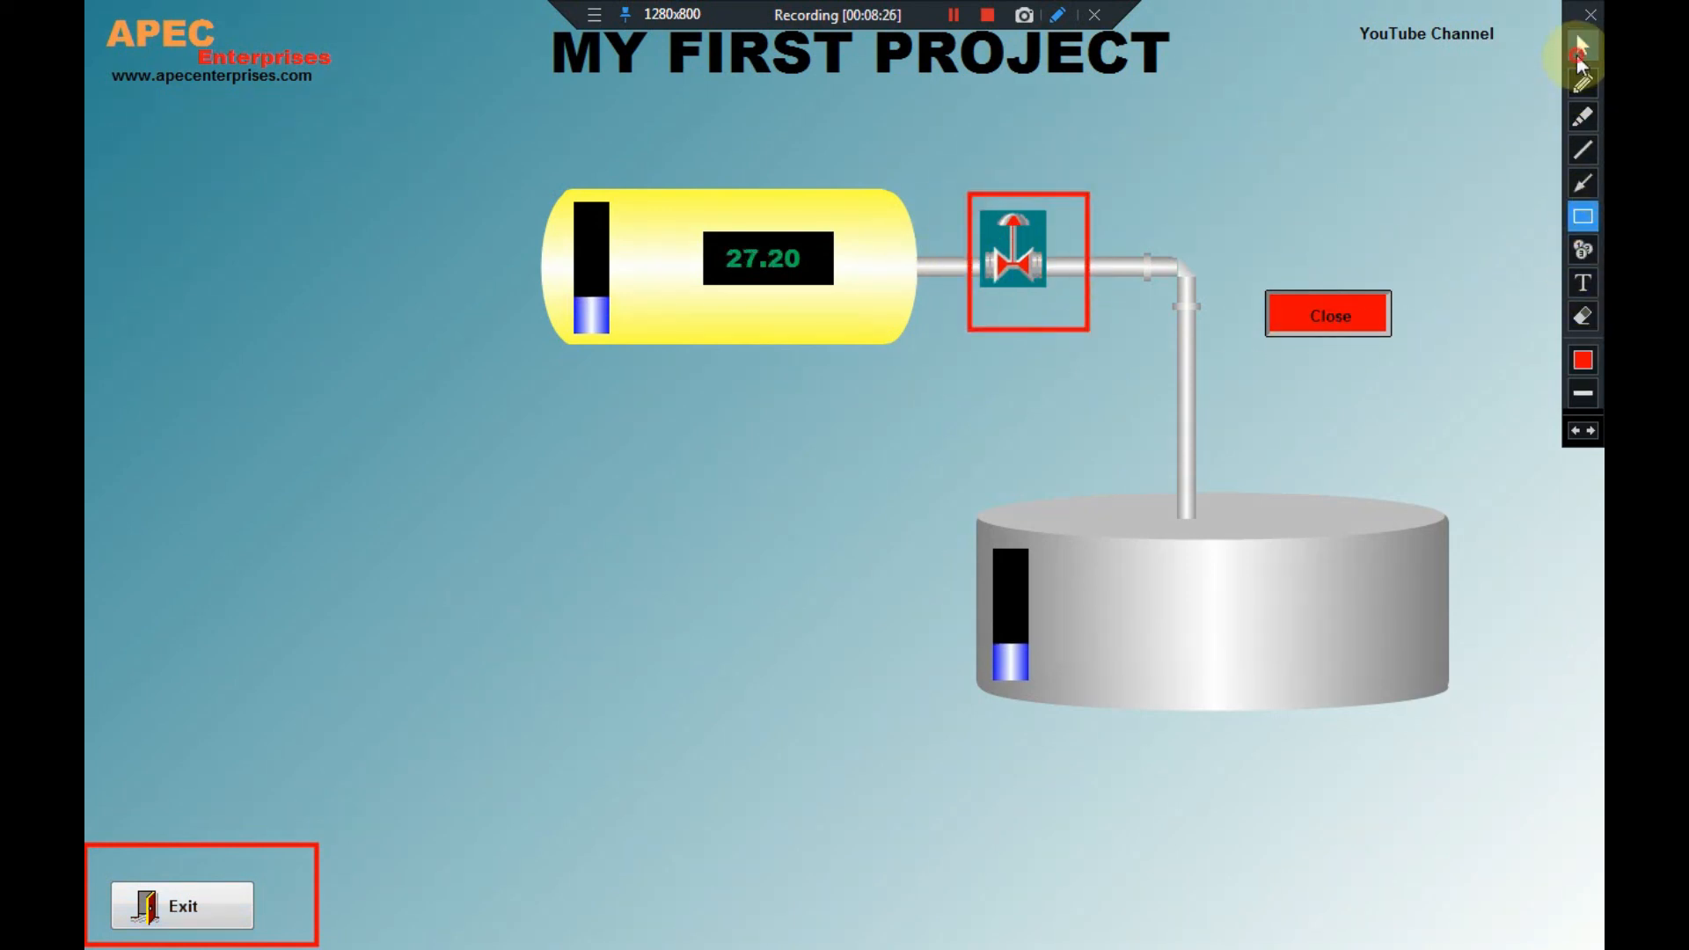
click(1581, 52)
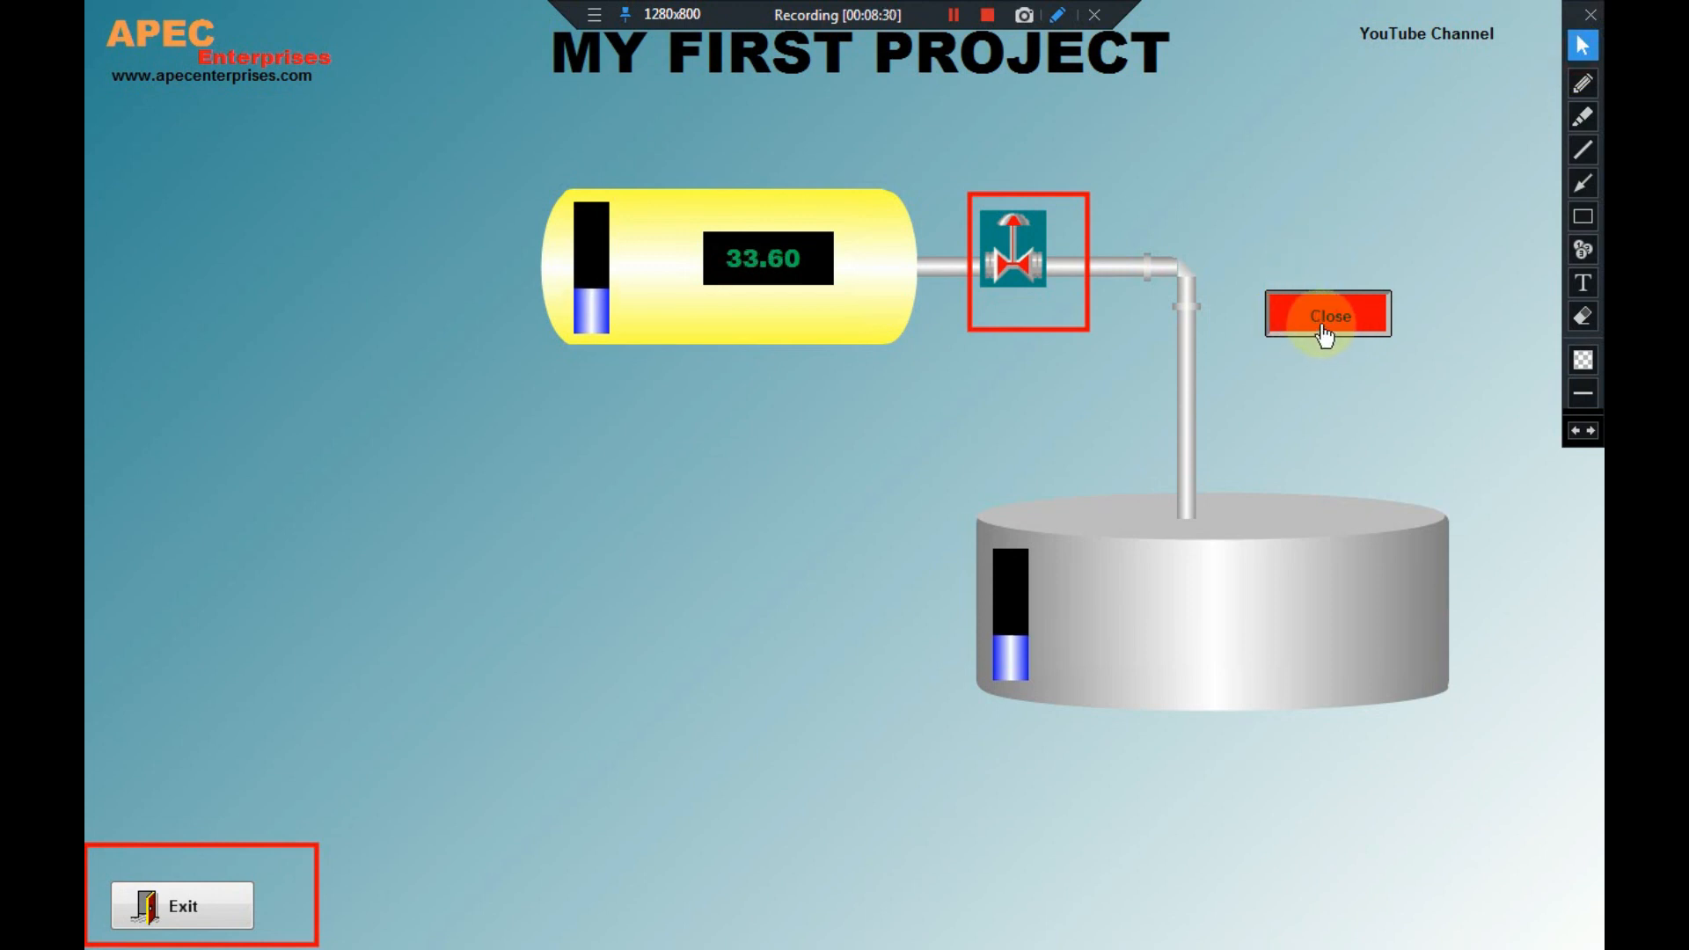
Toggle the valve pushbutton several more times, ending with the valve open, and shut down the application with the Exit button
click(1324, 332)
click(1324, 333)
click(1324, 332)
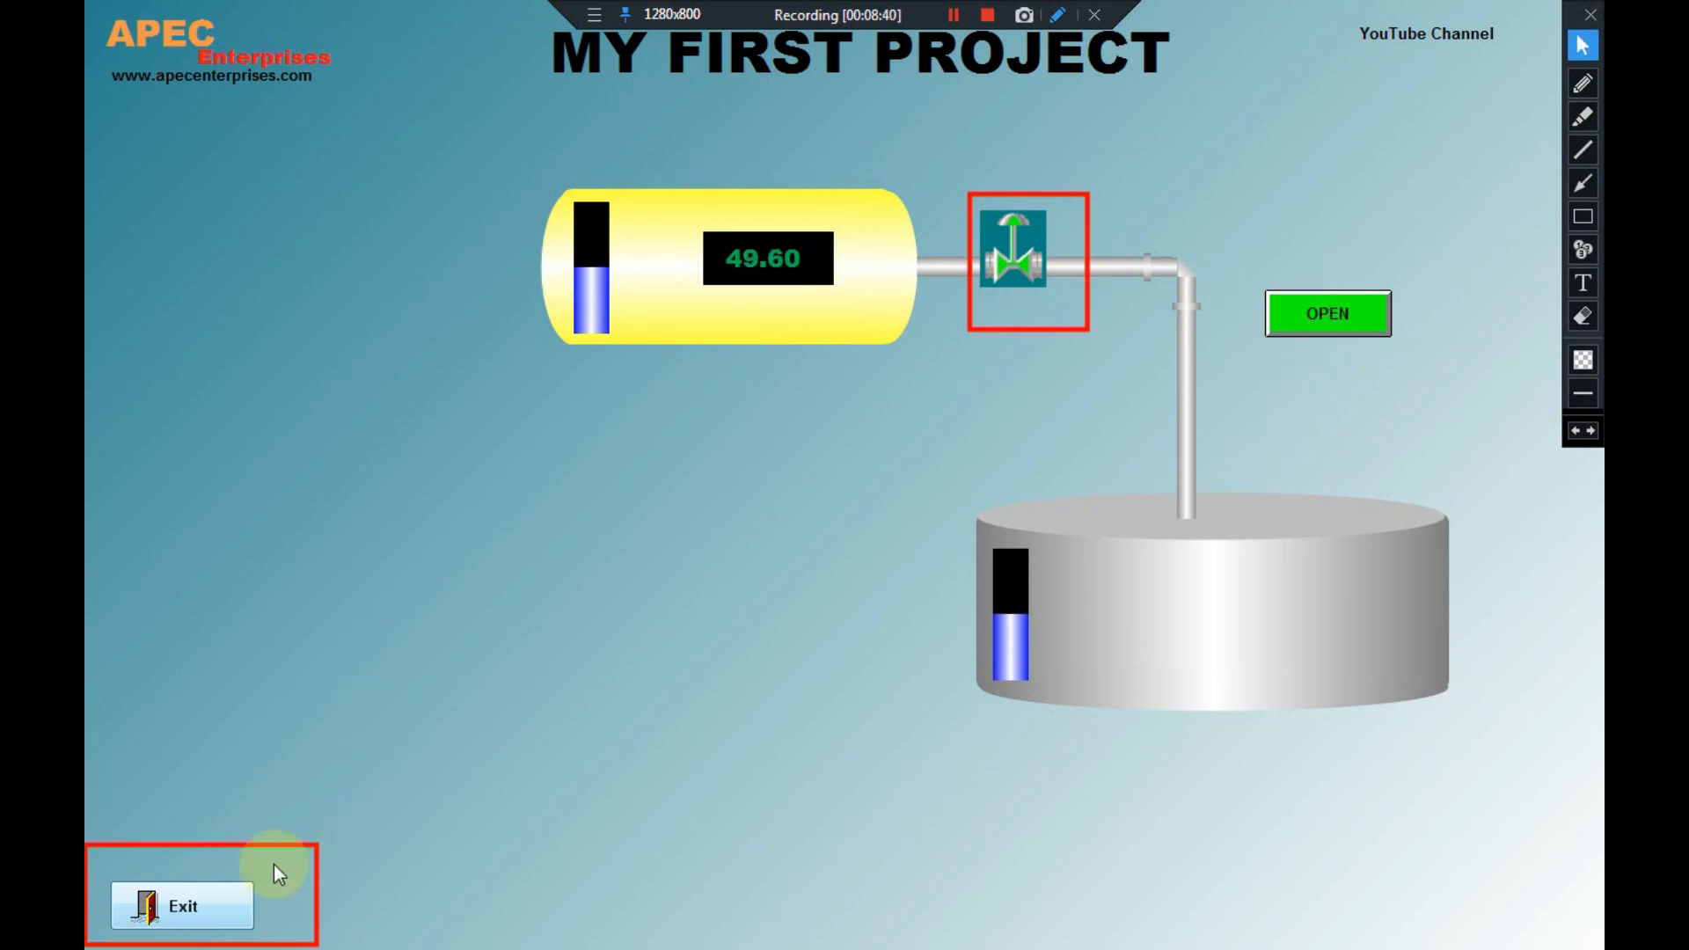
click(211, 910)
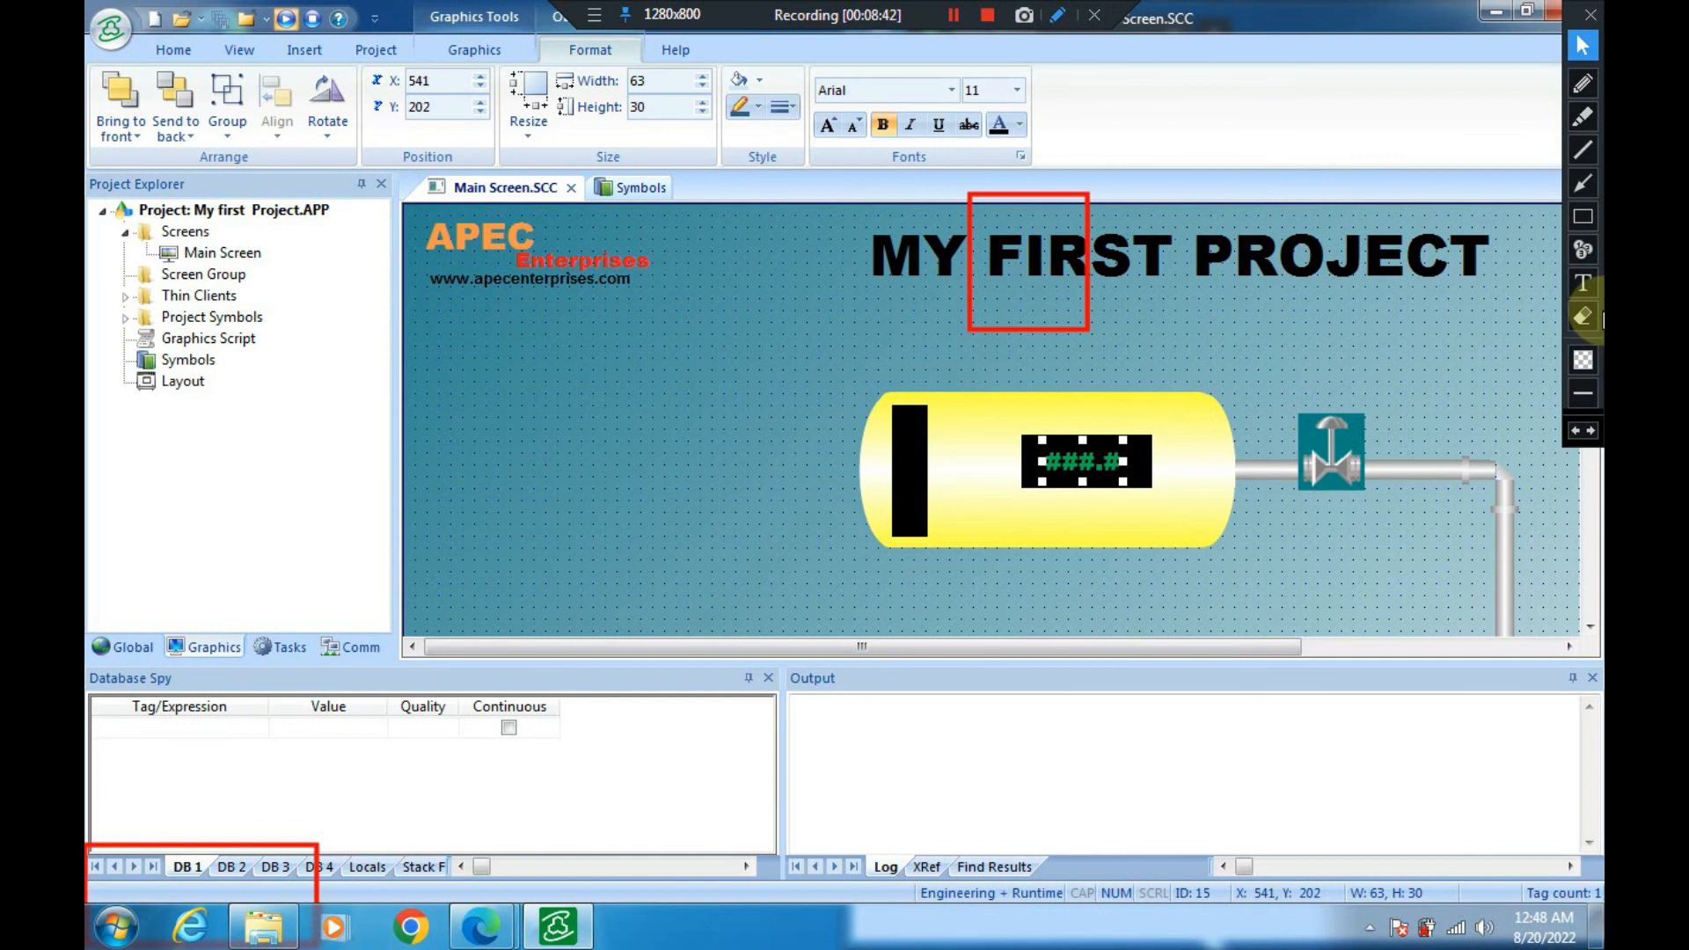
drag(1588, 334, 1595, 429)
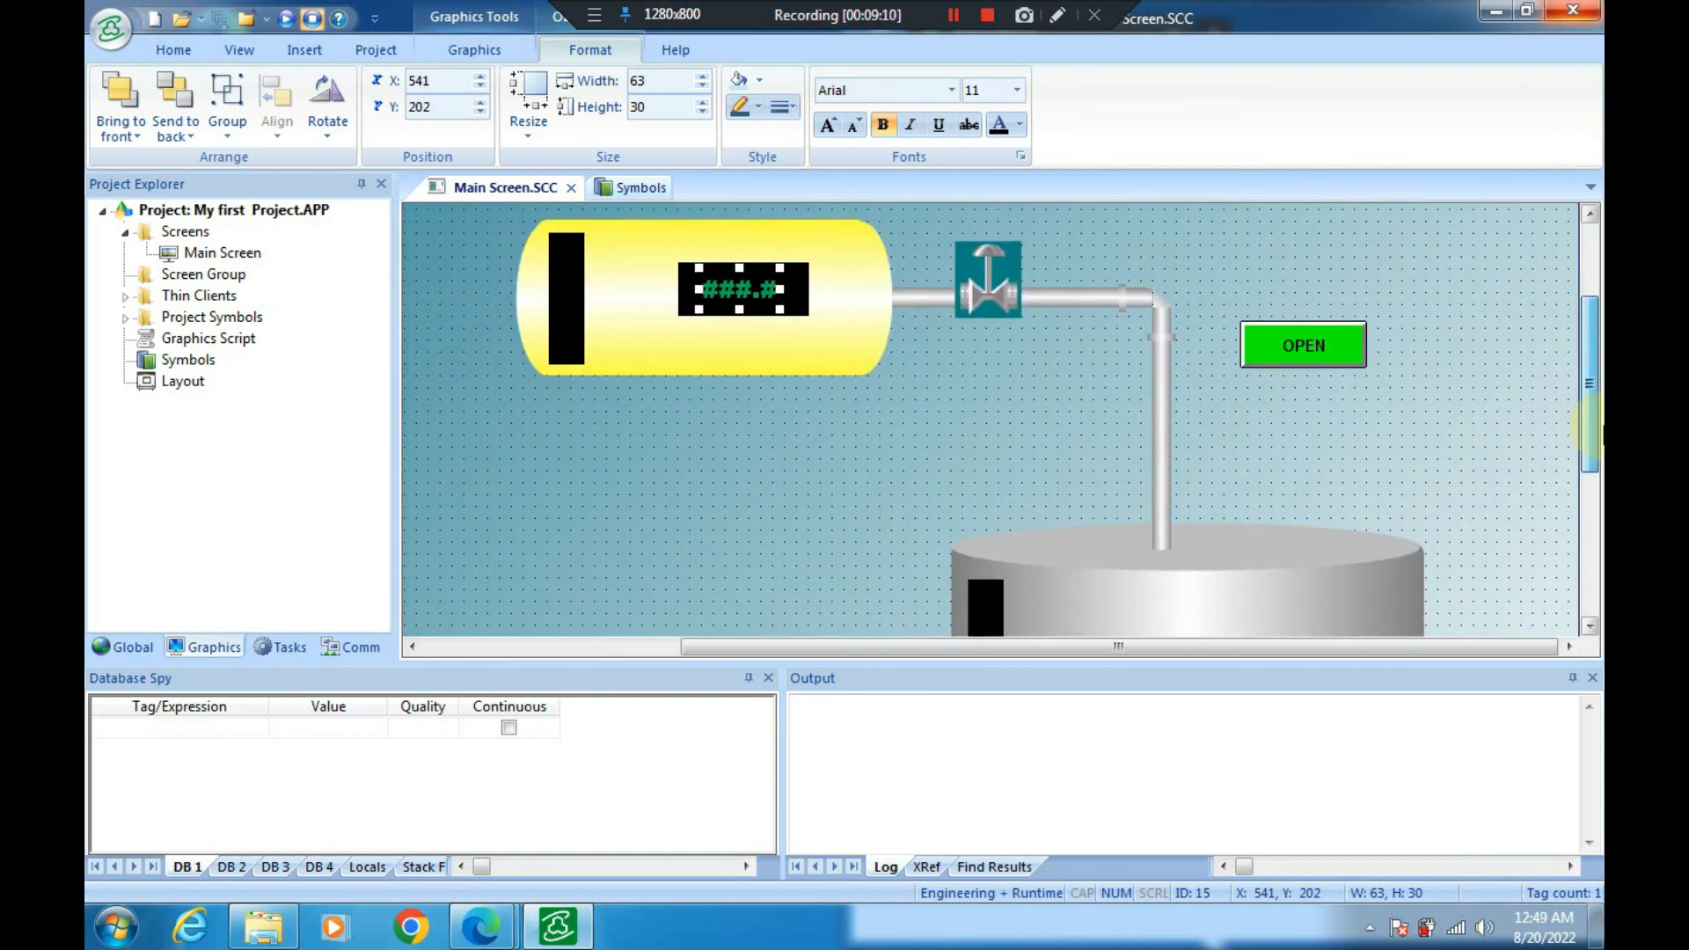
drag(886, 649, 1124, 658)
drag(1589, 342, 1598, 295)
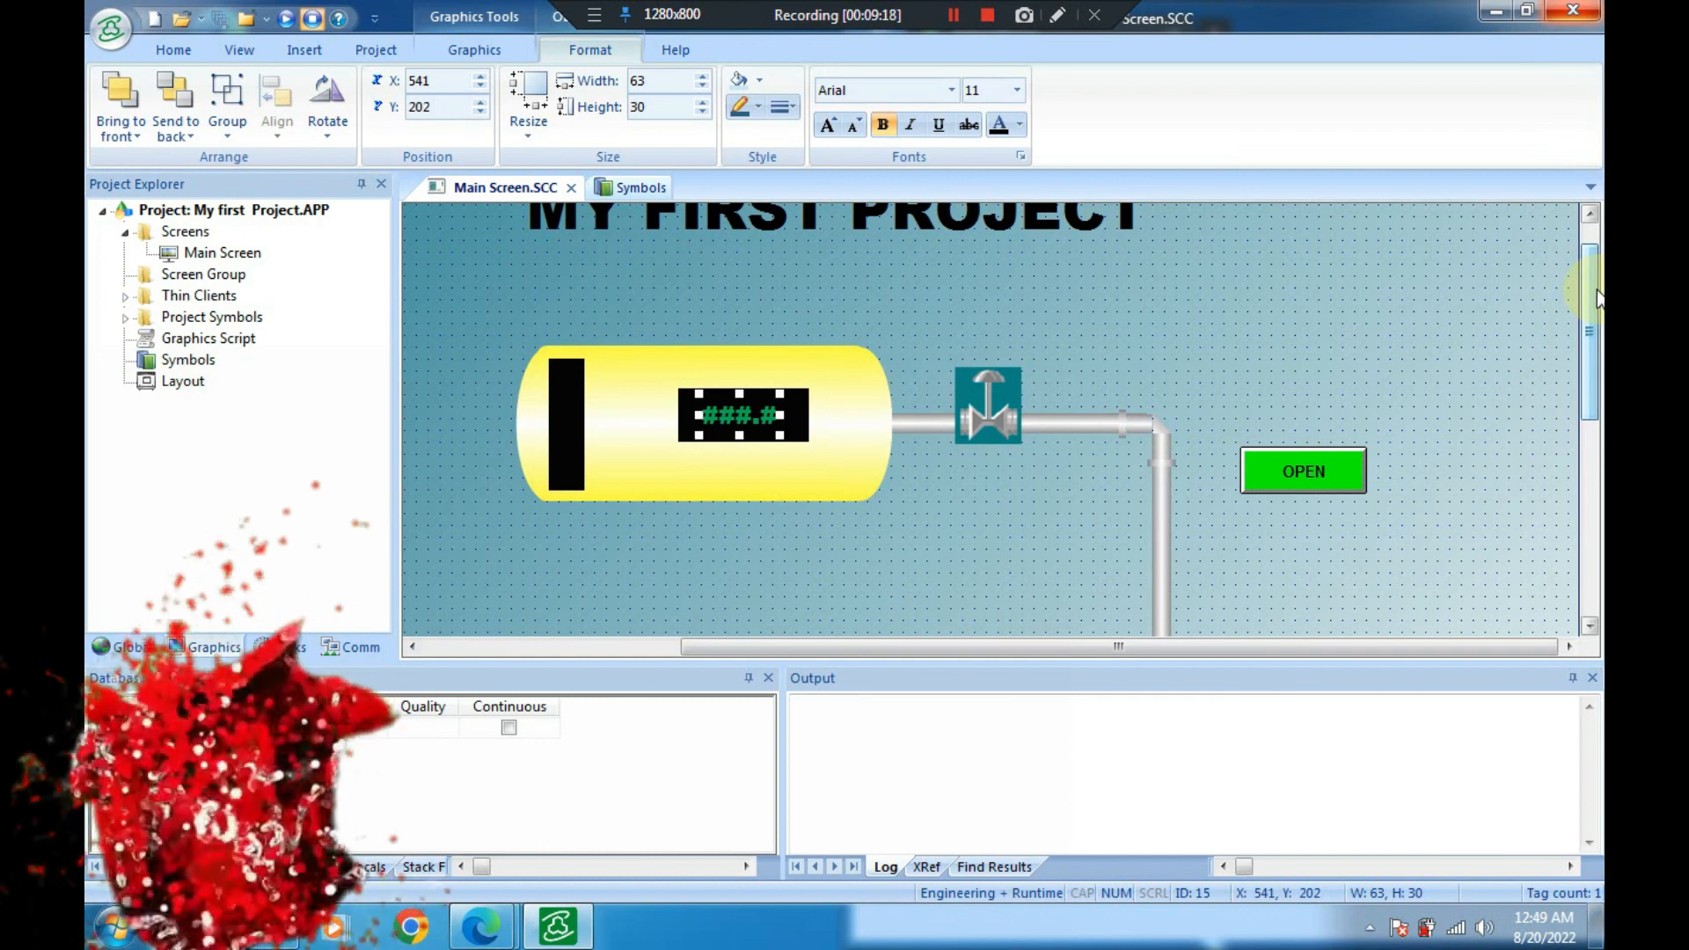